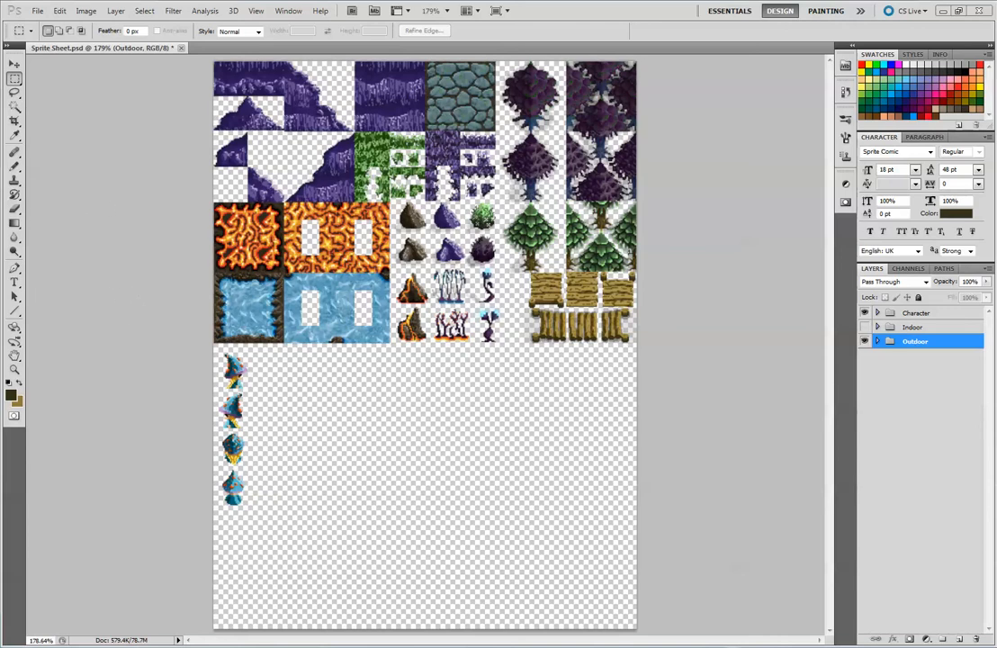
- Switch to Windows Photo Viewer to review the Outdoor Designs and Indoor Designs concept sketches, and return to the sprite sheet
mouse_move(1, 231)
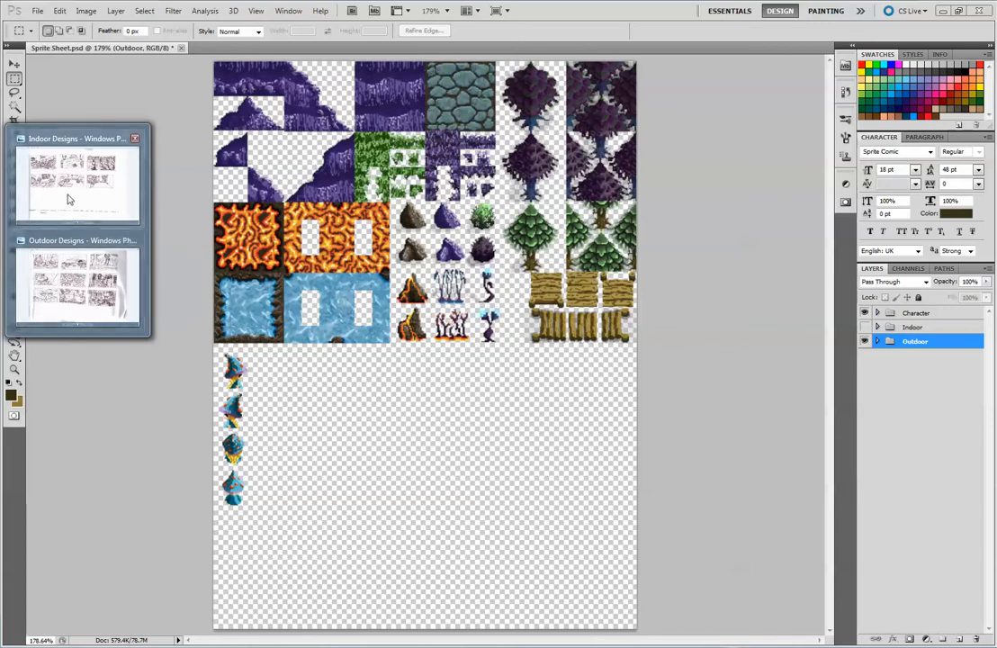
left_click(70, 240)
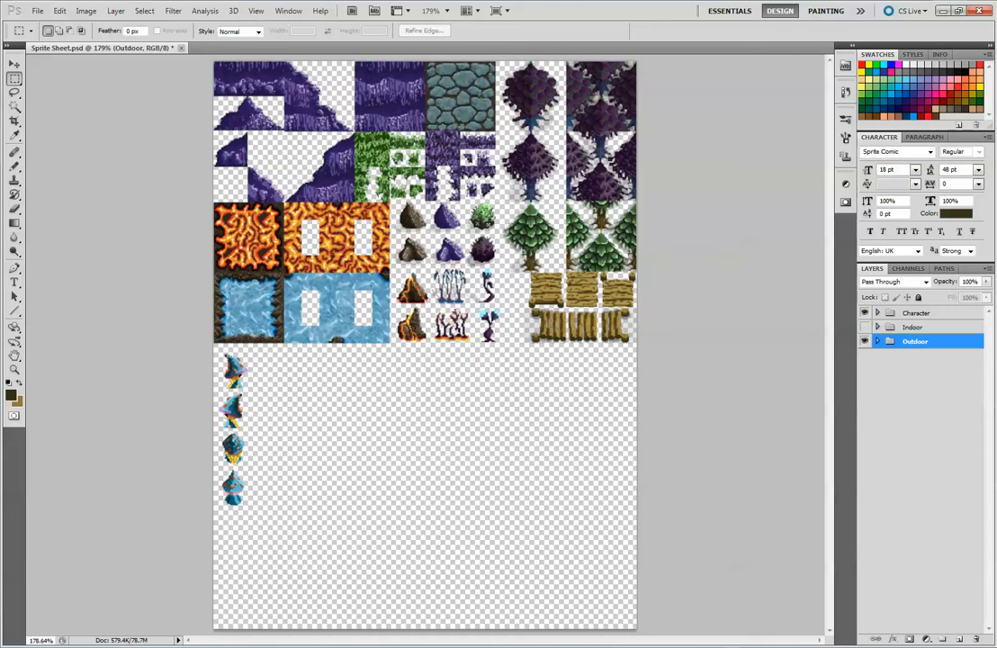
mouse_move(3, 207)
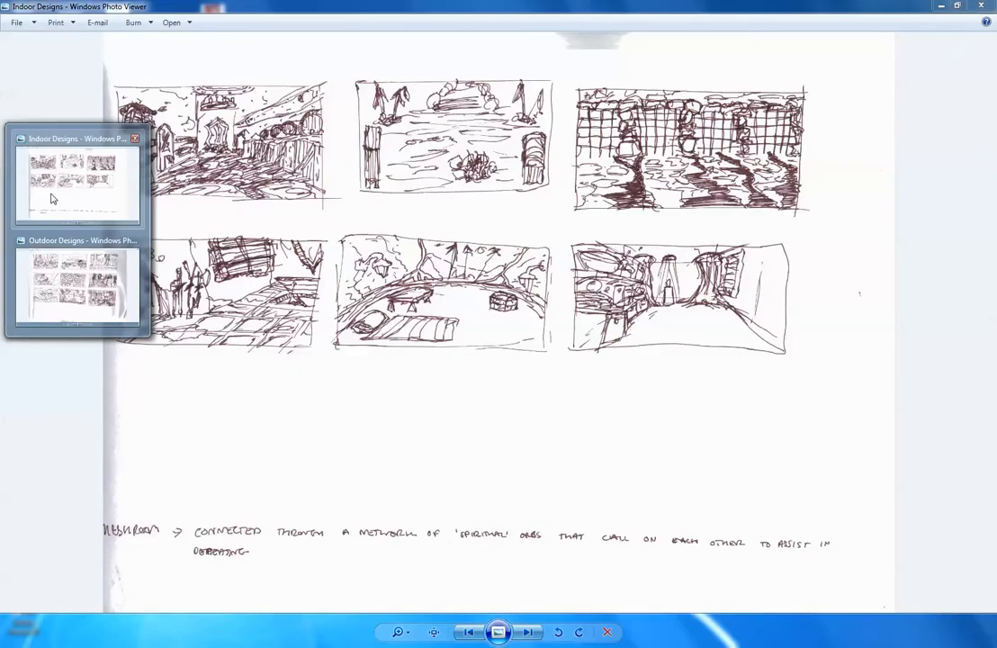
left_click(51, 196)
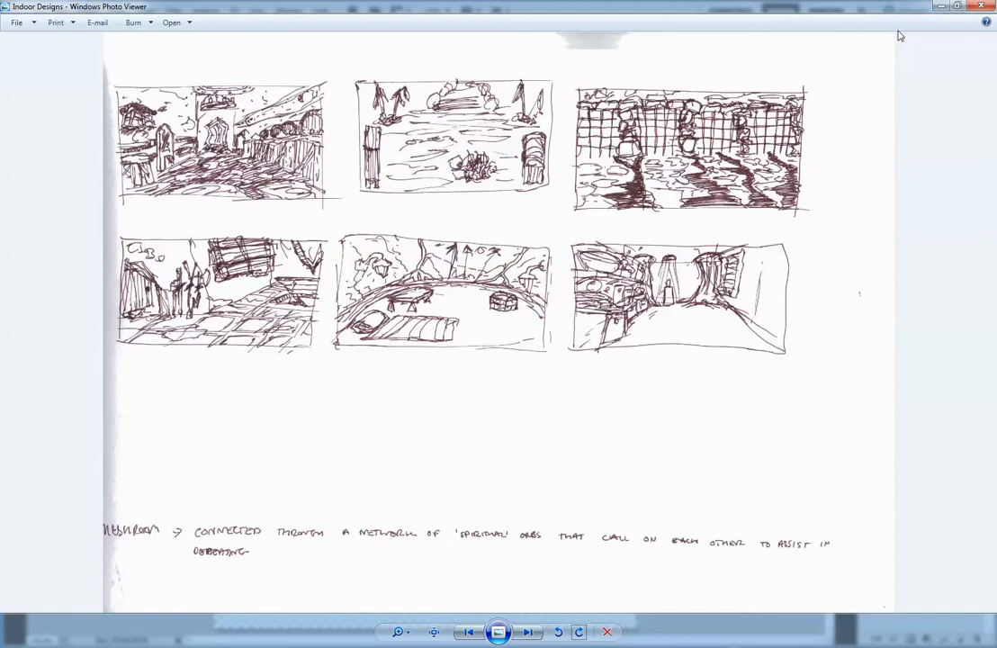
left_click(940, 7)
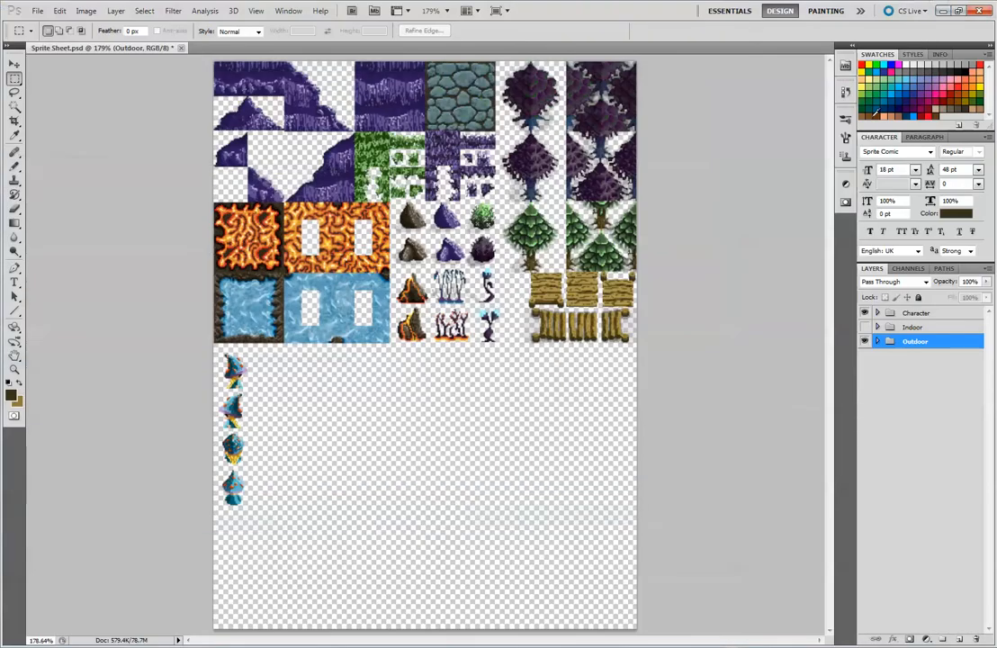
- Show the Indoor group and inspect its house exterior, wooden floor, wall and window tiles at 500% zoom
left_click(865, 327)
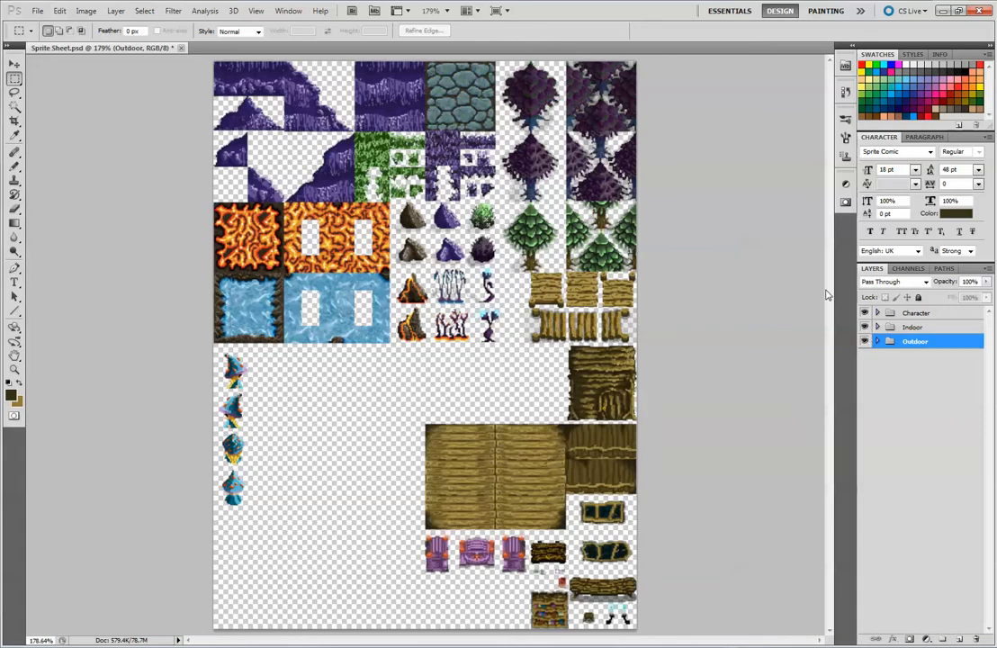
key("ctrl+plus")
key("ctrl+plus")
key("ctrl+plus")
key("ctrl+plus")
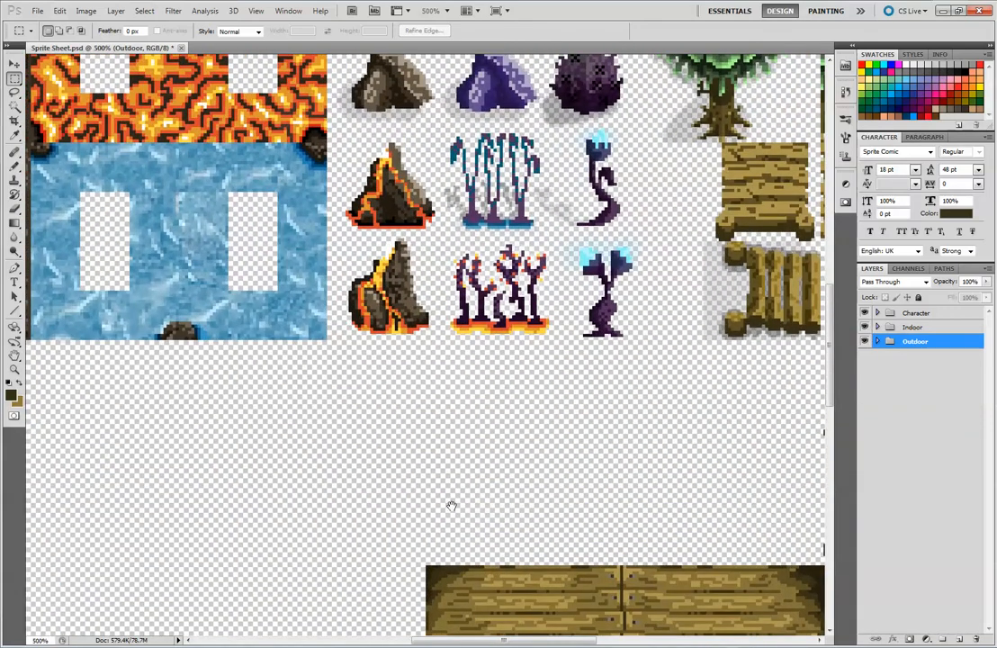
left_click_drag(440, 491, 36, 405)
left_click_drag(329, 350, 328, 286)
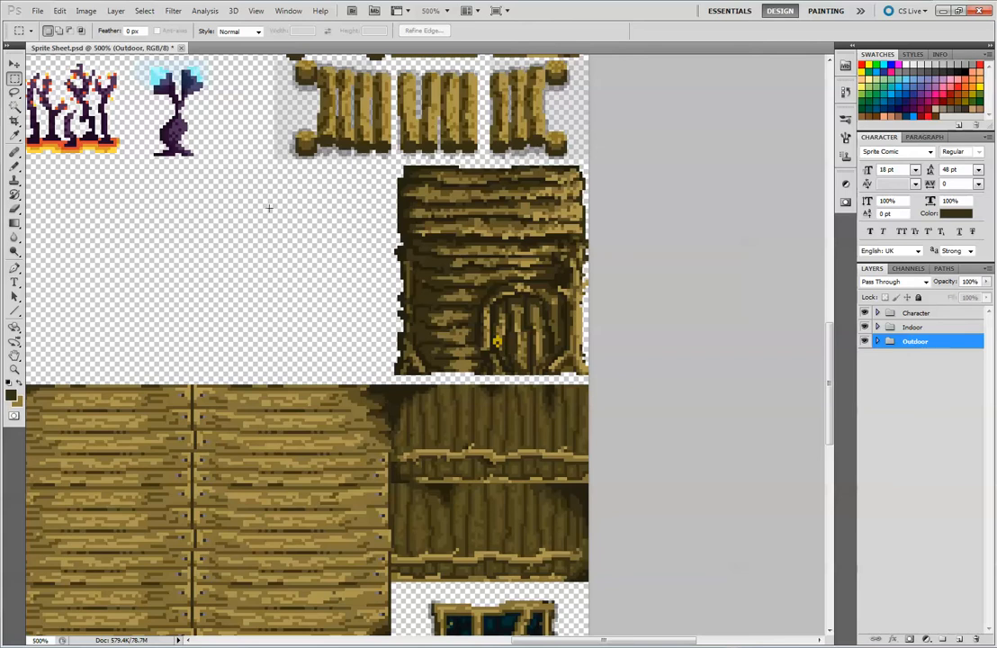
left_click_drag(461, 258, 528, 229)
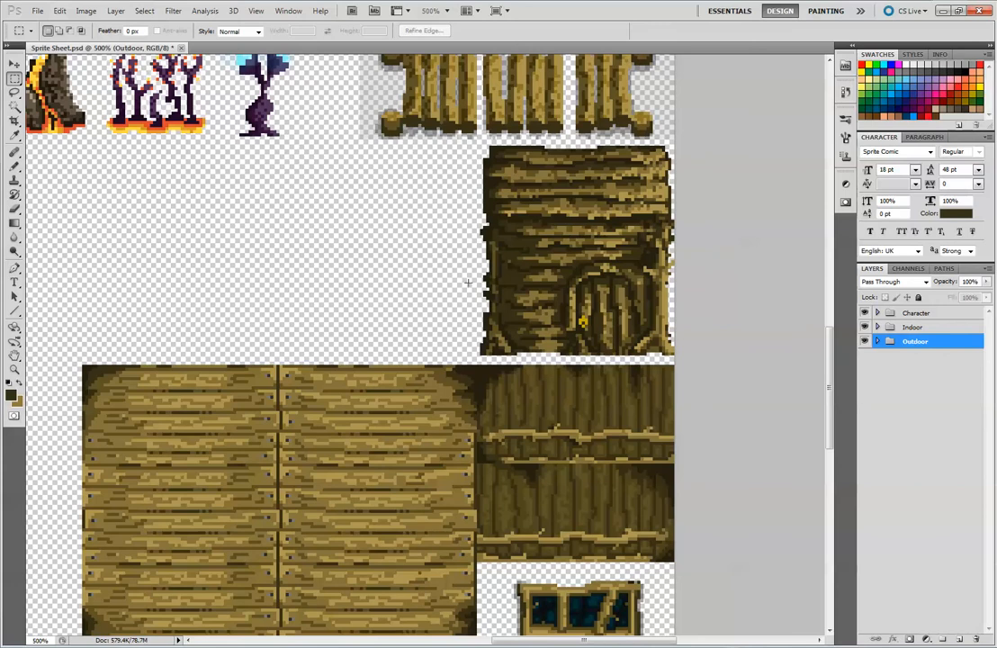
left_click_drag(605, 421, 623, 189)
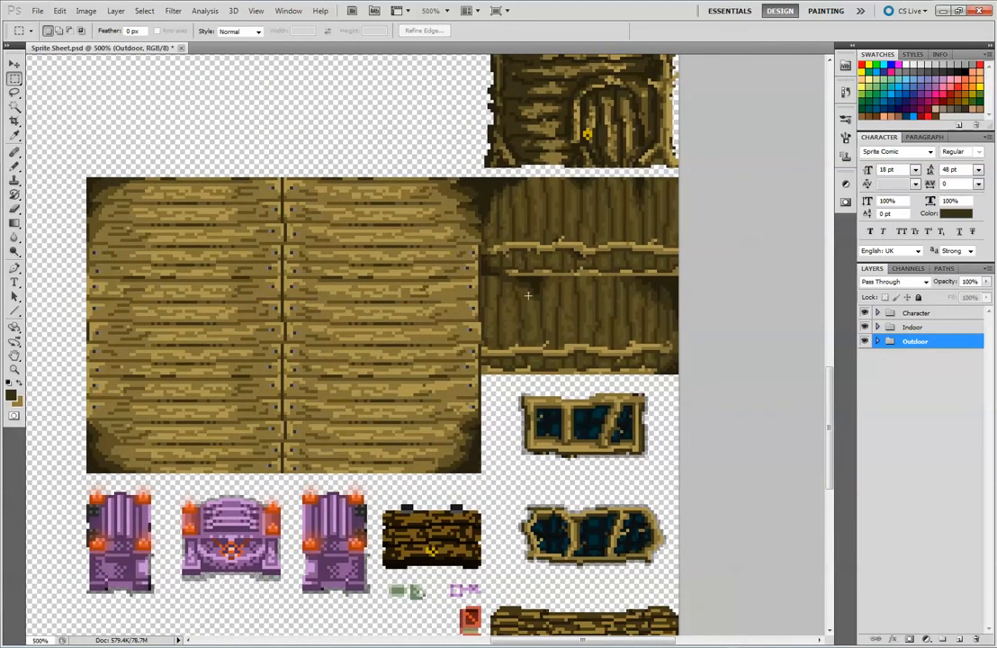
- Try the Wall Left and Wall Right tiles side by side along the floor's upper edge, and undo the moves
left_click(13, 63)
left_click_drag(530, 222, 187, 107)
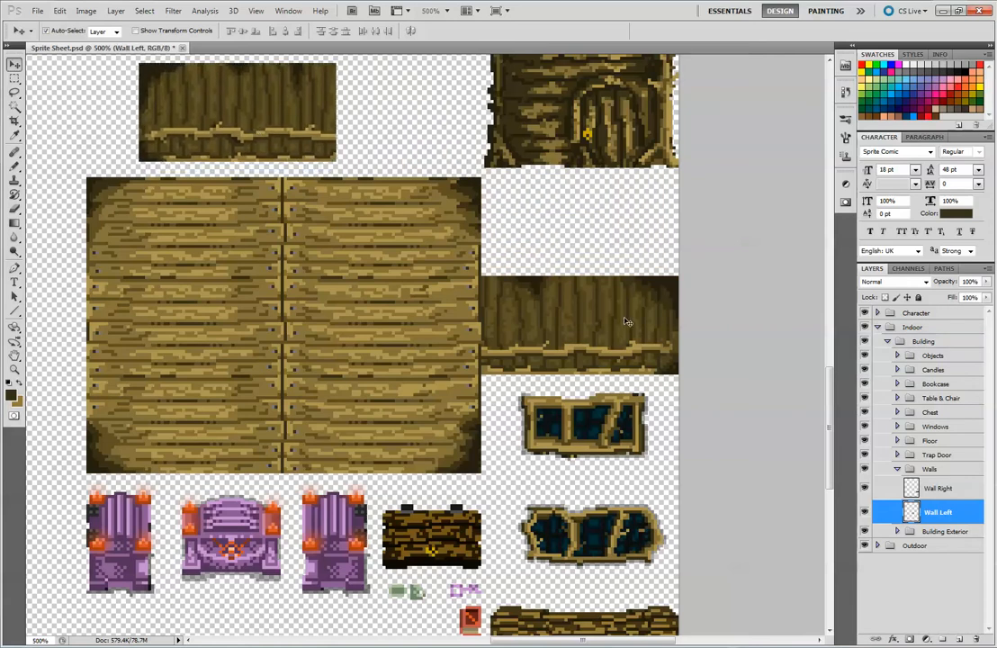
left_click_drag(624, 327, 482, 105)
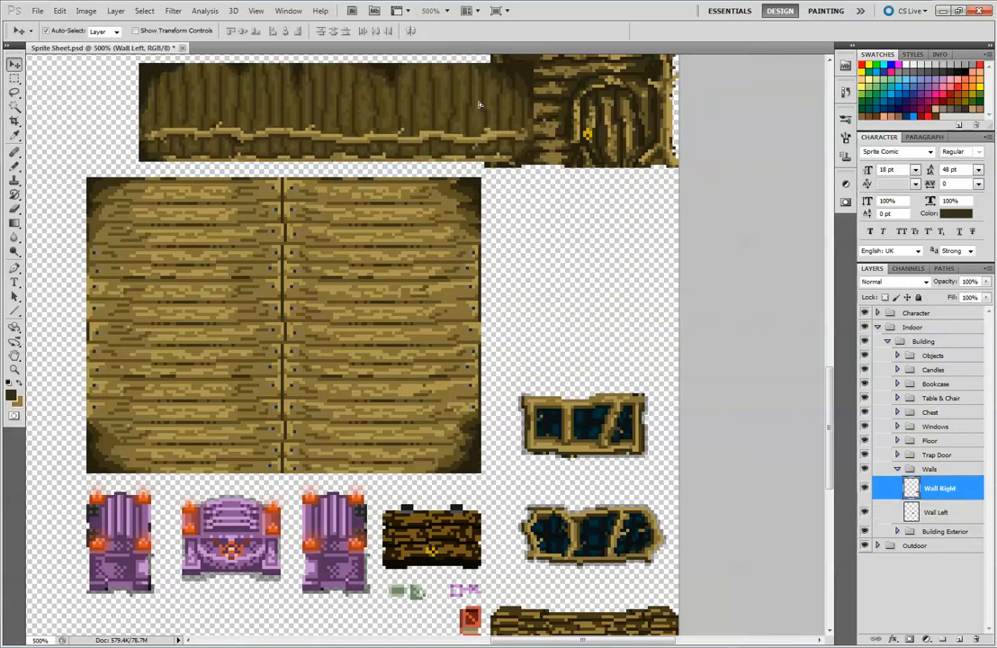
left_click_drag(258, 110, 234, 137)
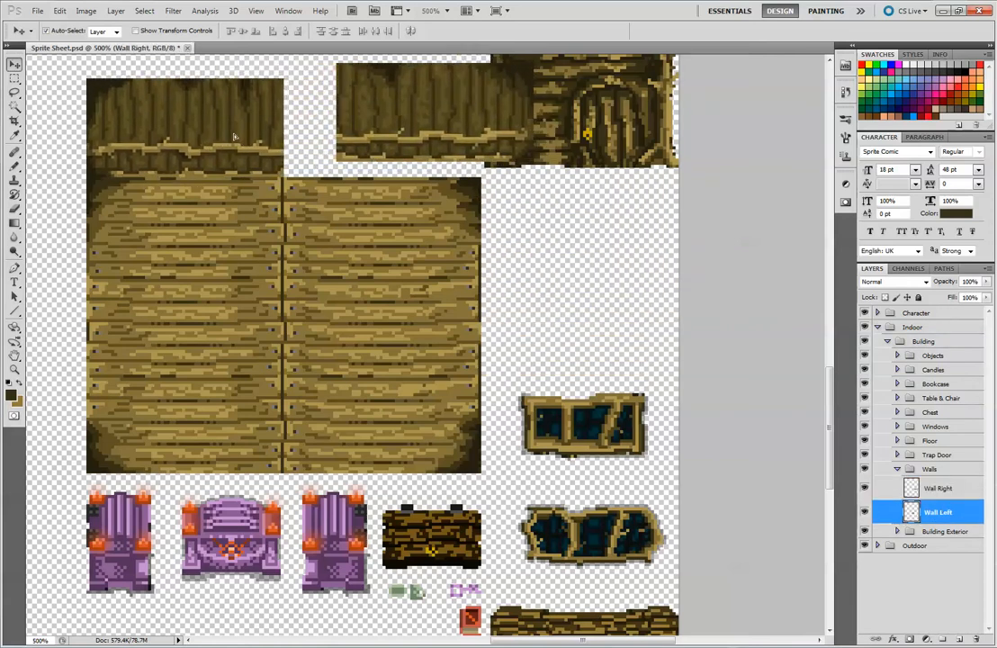
left_click_drag(458, 110, 406, 127)
key("ctrl+alt+z")
key("ctrl+alt+z")
key("ctrl+alt+z")
key("ctrl+alt+z")
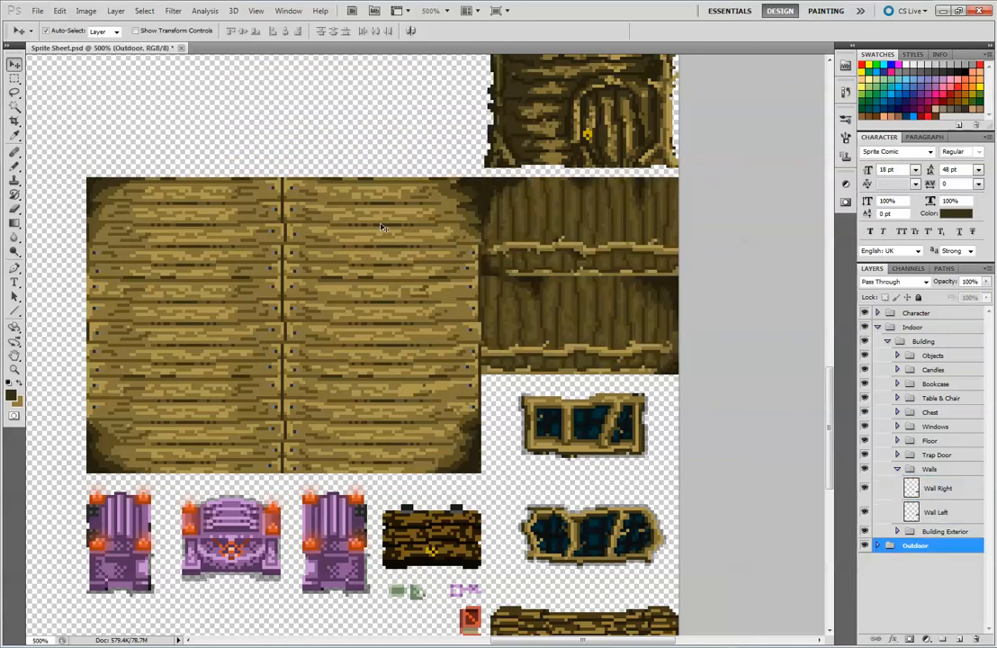
- Pull the six wooden floor tiles apart to show the separate pieces, and undo all the moves
left_click_drag(367, 221, 362, 185)
left_click_drag(179, 207, 142, 171)
left_click_drag(232, 323, 189, 304)
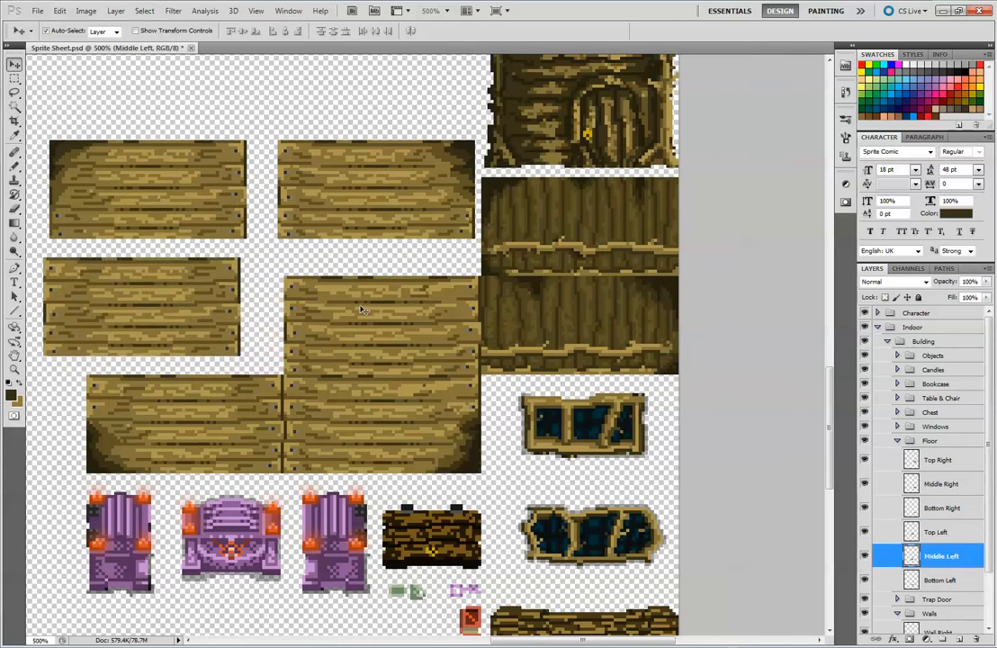
left_click_drag(364, 337, 353, 317)
left_click_drag(207, 386, 157, 387)
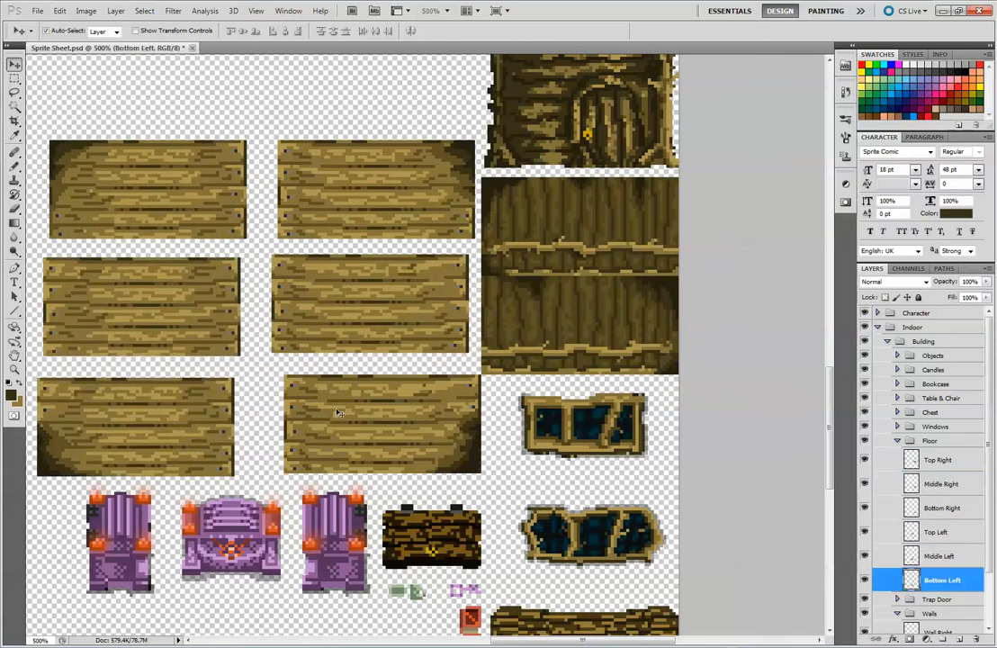
mouse_move(343, 409)
left_mouse_down()
mouse_move(343, 423)
mouse_move(340, 412)
left_mouse_up()
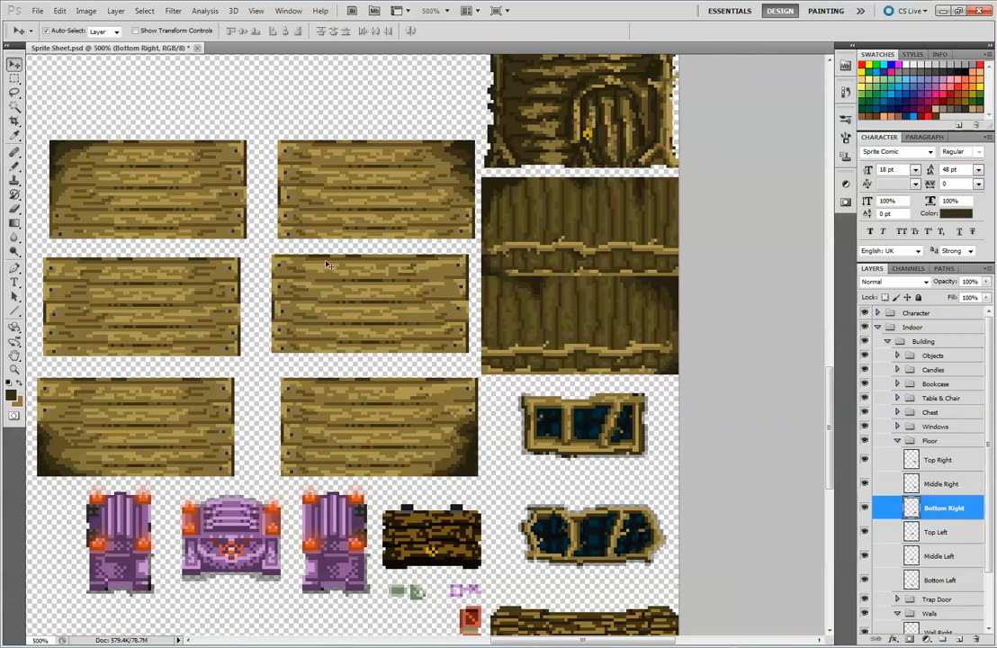
key("ctrl+alt+z")
key("ctrl+alt+z")
key("ctrl+alt+z")
key("ctrl+alt+z")
key("ctrl+alt+z")
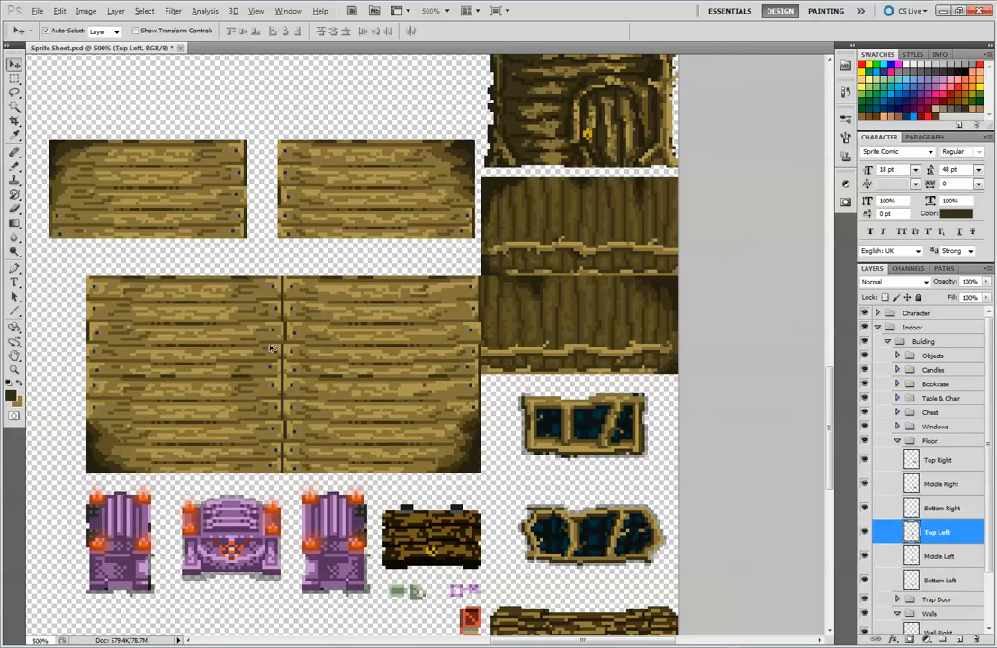
key("ctrl+alt+z")
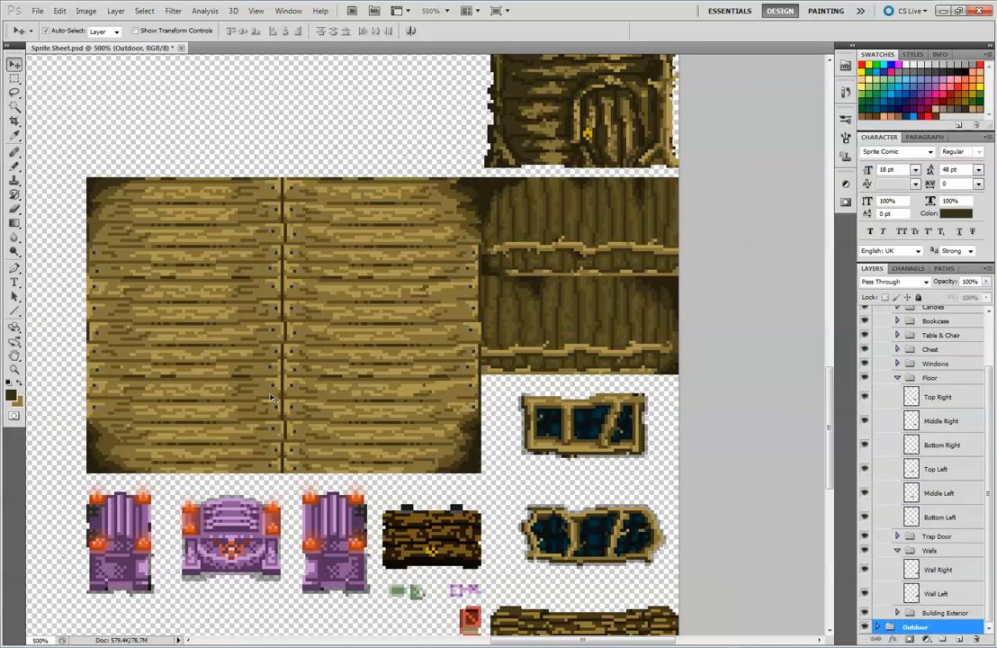
- Try the chair tile against the log table, put it back below the table, and select the bookcase
left_click_drag(683, 408, 548, 230)
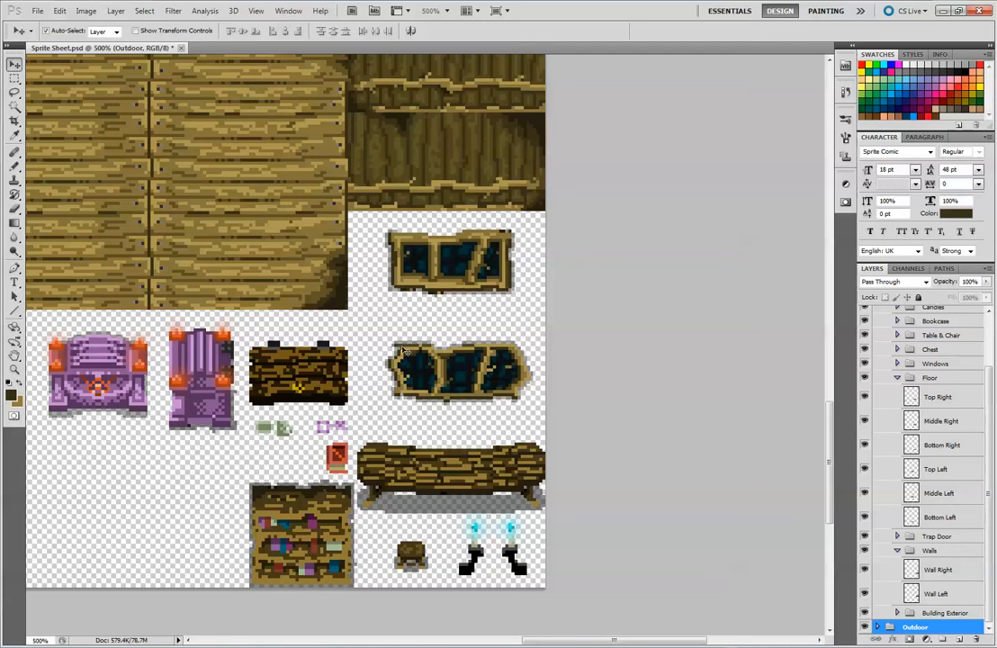
left_click_drag(548, 392, 651, 332)
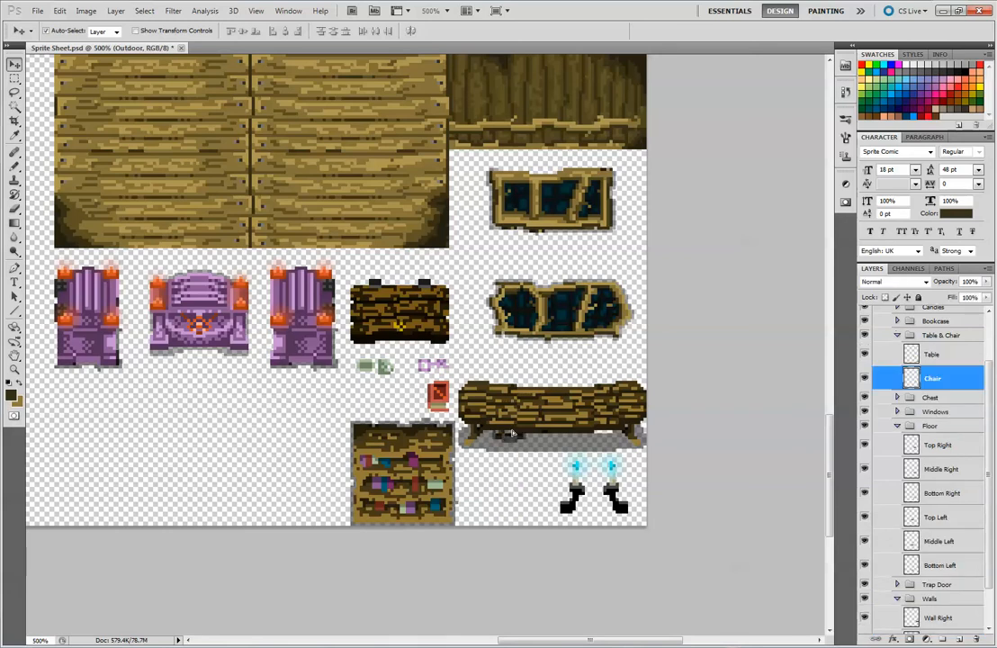
left_click_drag(510, 413, 506, 485)
left_click(423, 467)
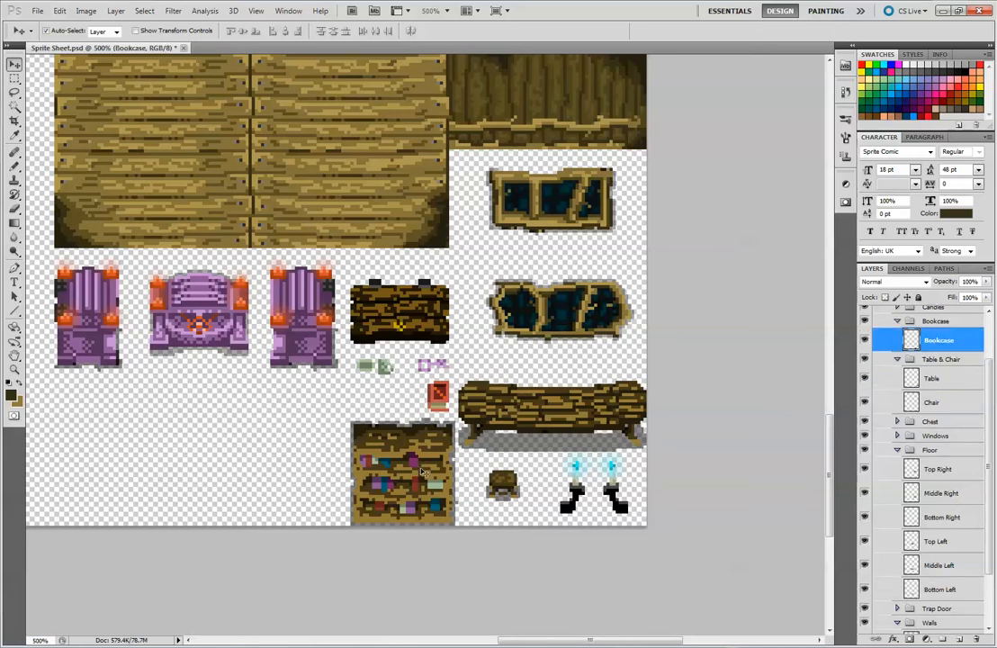
- Try arranging the plate, jug, key and book on the log table, and undo the moves
scroll(510, 420, "left", 3)
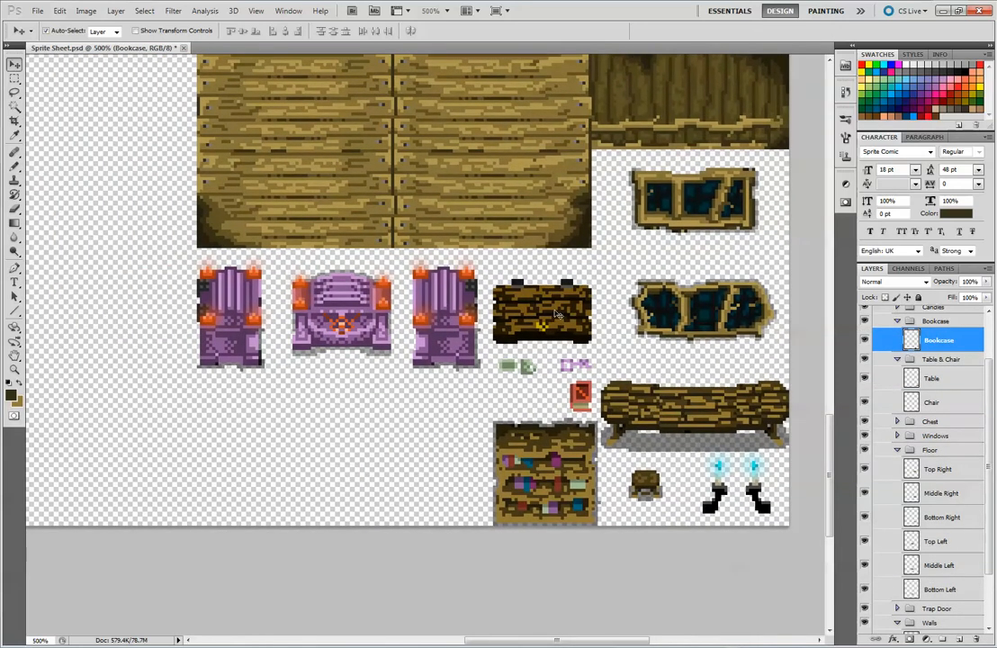
left_click_drag(512, 367, 659, 399)
left_click_drag(577, 396, 757, 396)
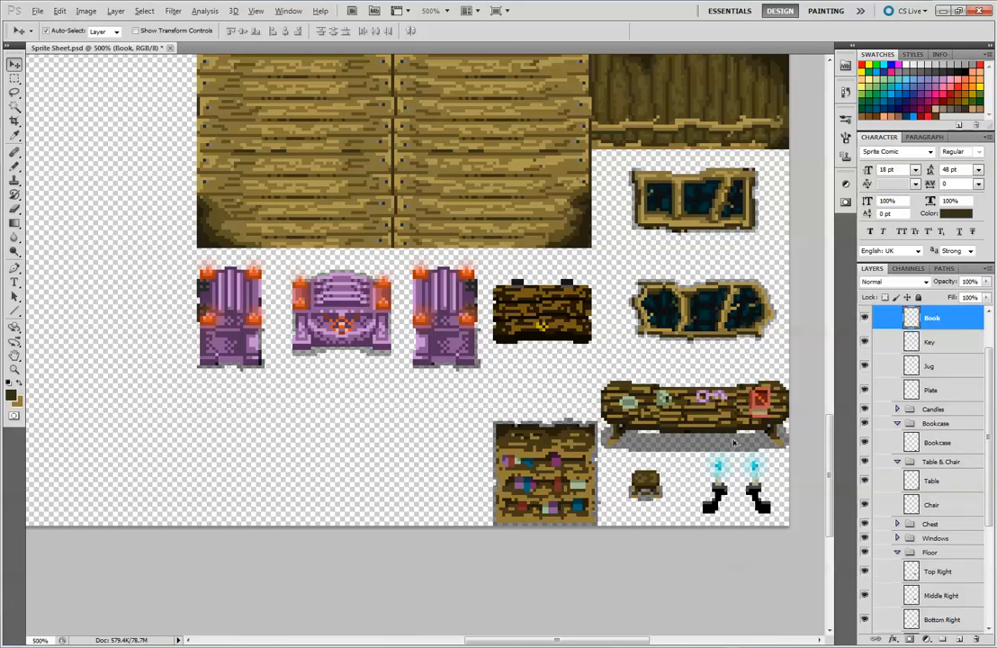
key("ctrl+alt+z")
key("ctrl+alt+z")
key("ctrl+alt+z")
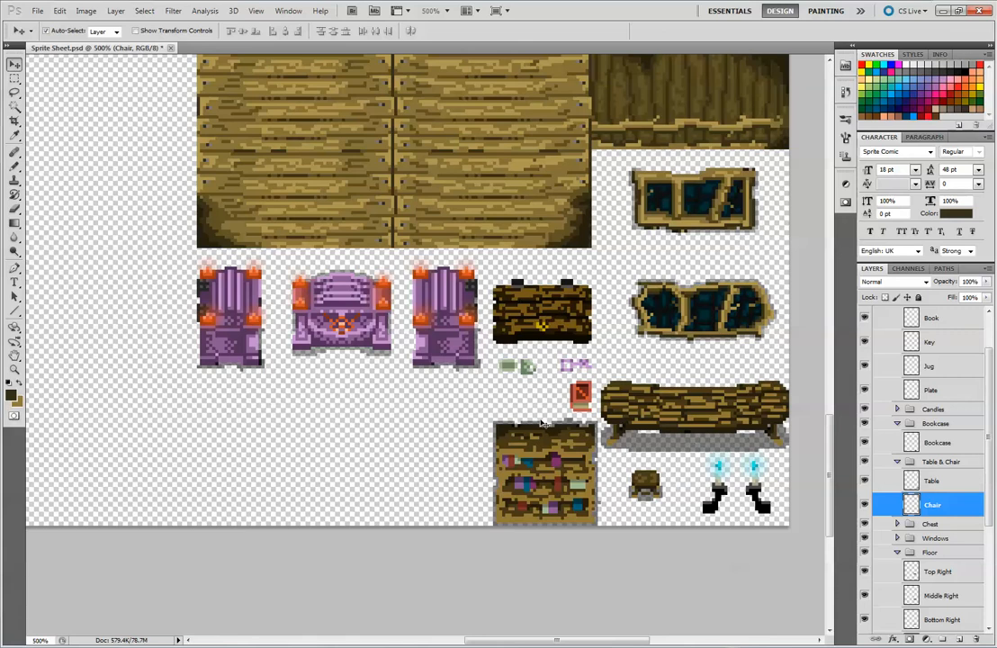
left_click_drag(498, 385, 630, 403)
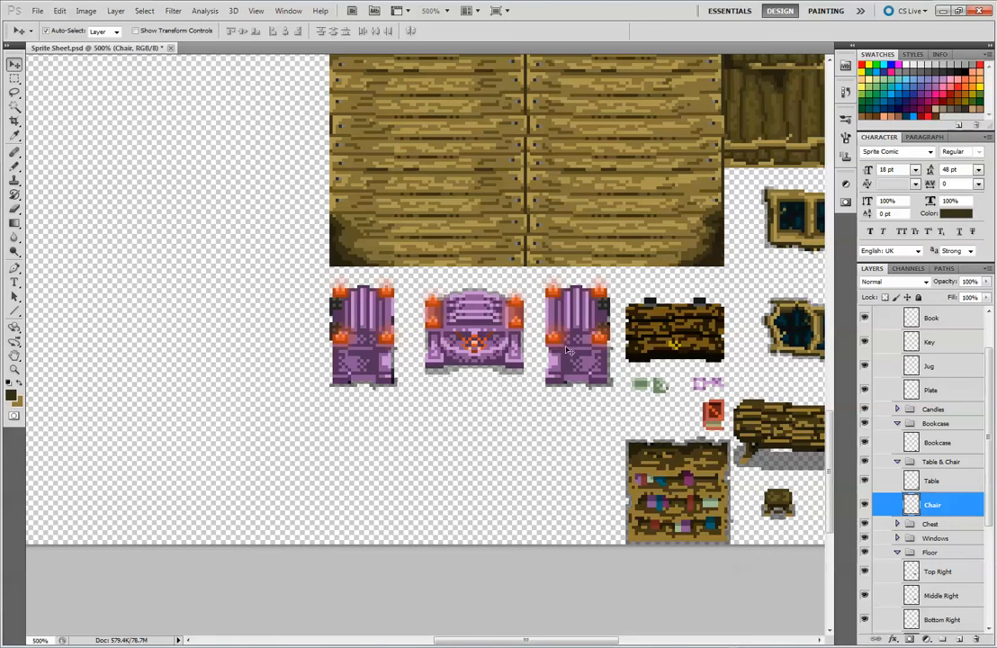
left_click_drag(756, 173, 583, 210)
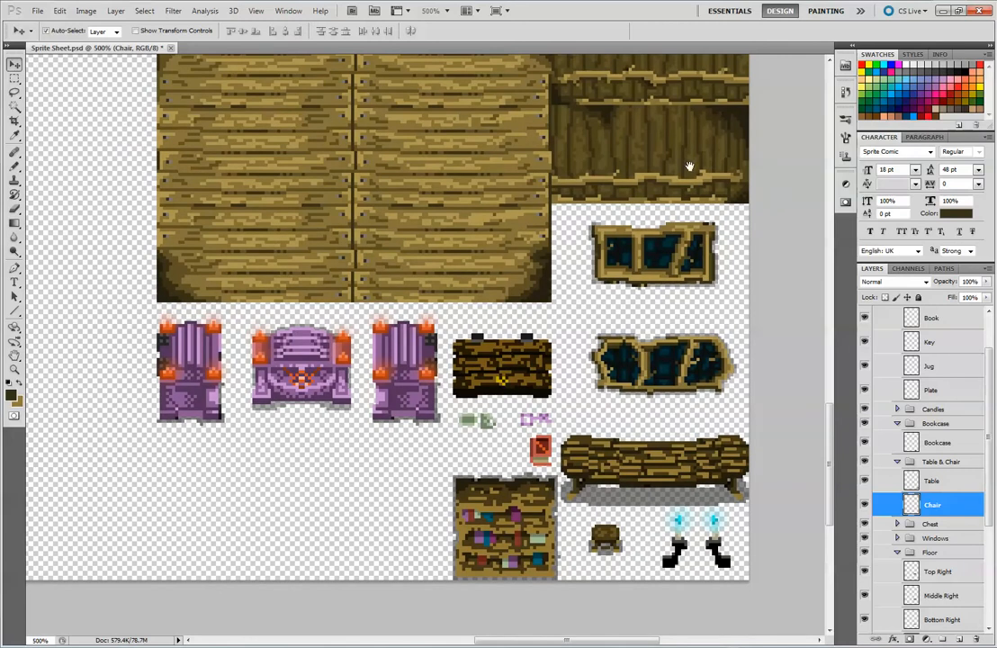
left_click_drag(693, 166, 722, 312)
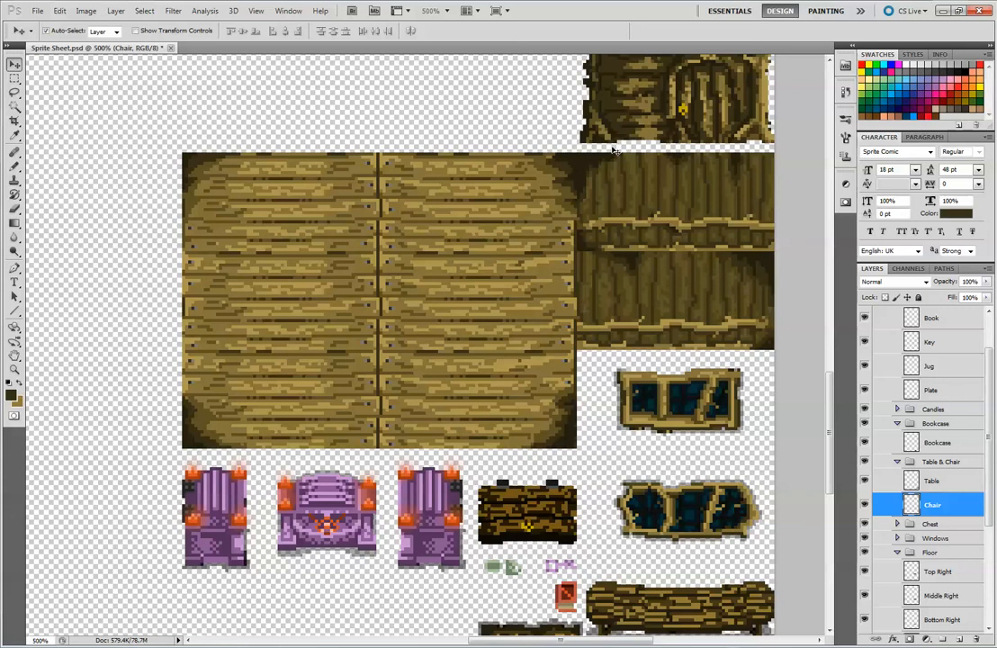
- Open the recent file Floor.psd from the 3 Indoor environment tiles folder on drive E
left_click(37, 11)
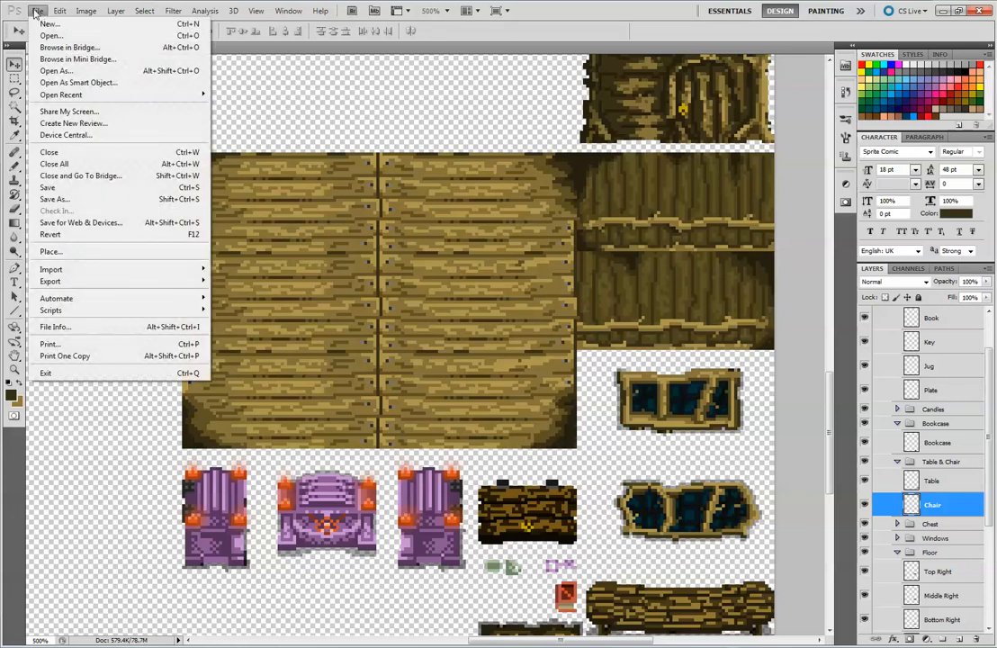
mouse_move(96, 97)
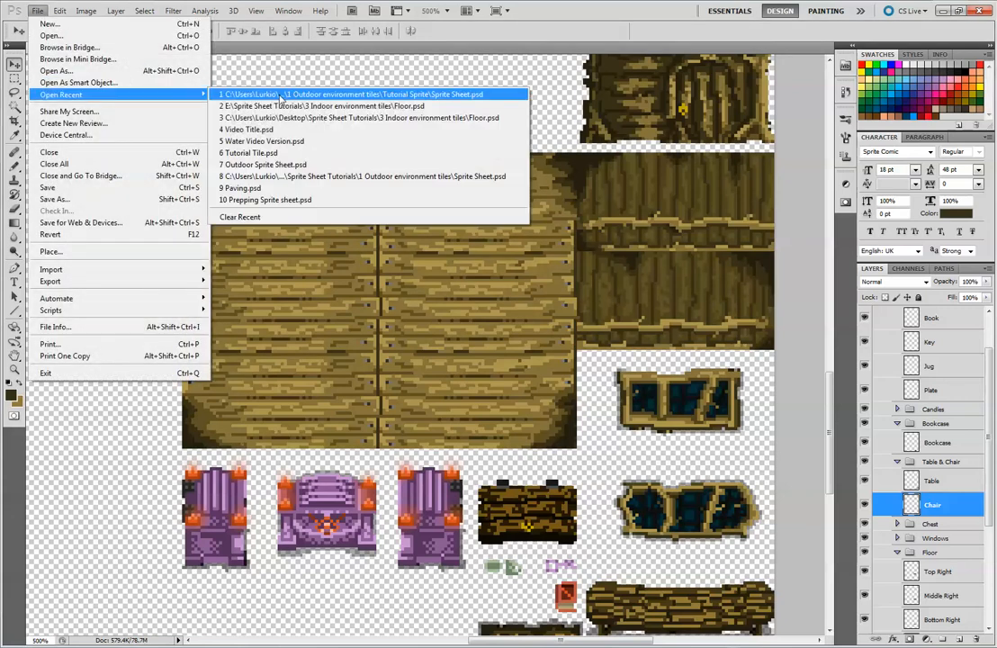
left_click(502, 109)
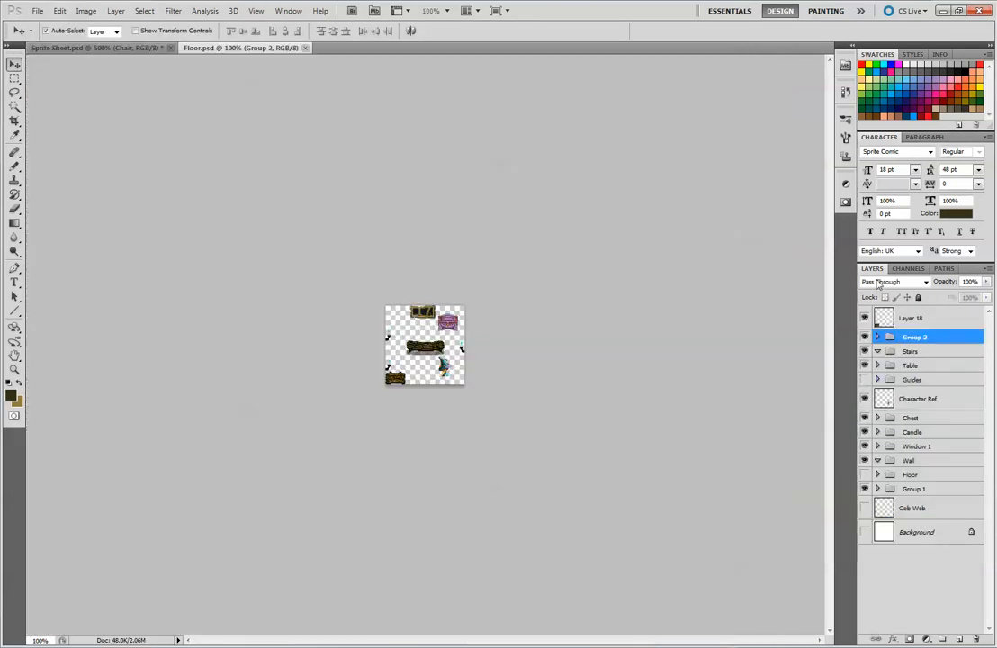
- Show the Guides and Floor groups, toggling the guides to compare the room with and without them
left_click(865, 379)
left_click(865, 474)
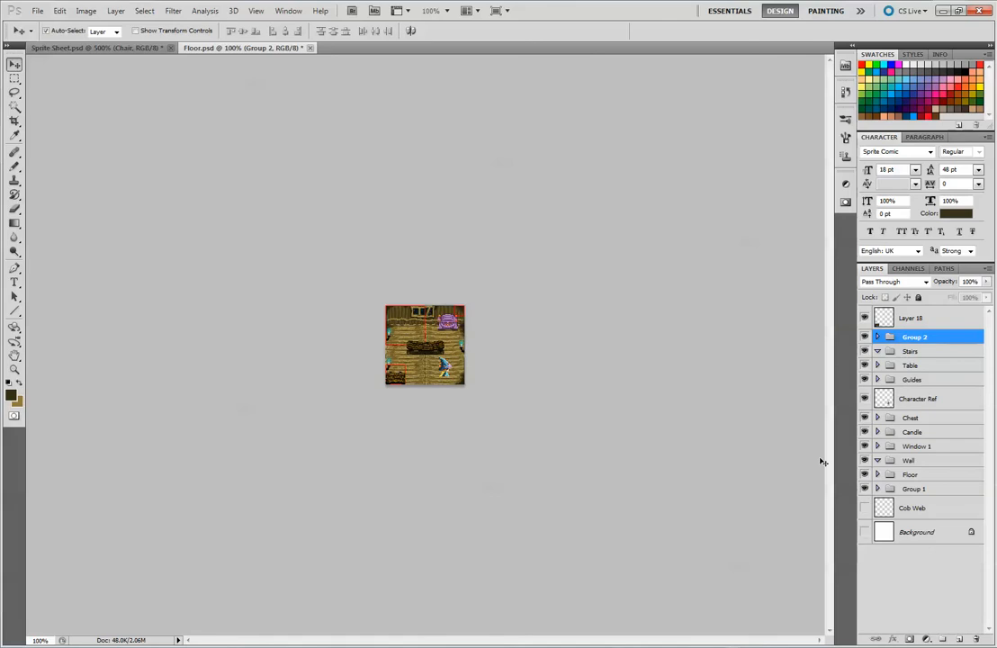
left_click(864, 318)
left_click(865, 379)
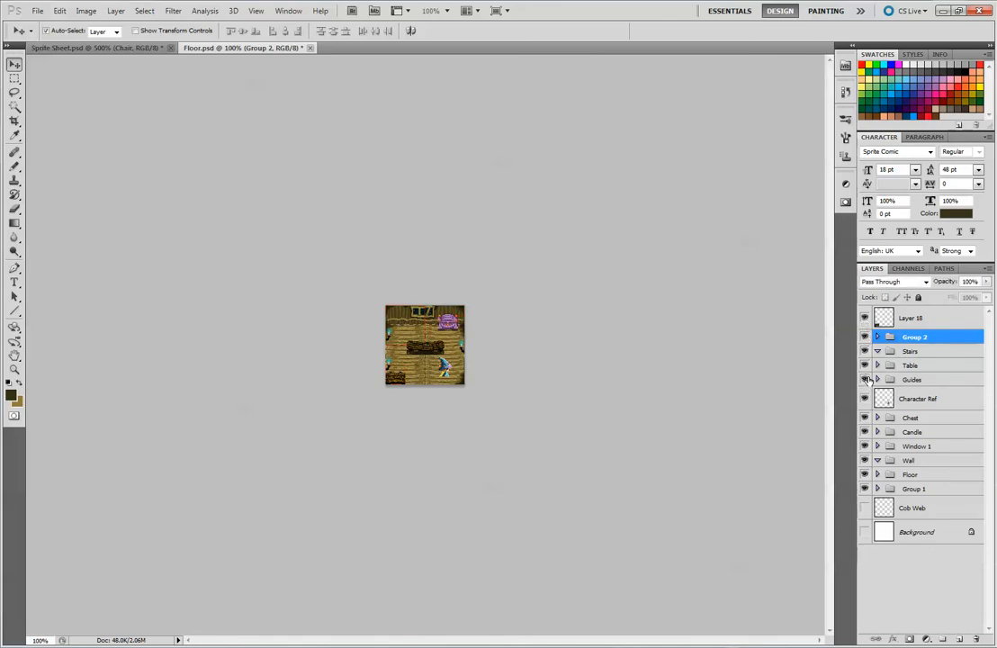
- Open the recent file Floor.psd from the desktop's Sprite Sheet Tutorials folder, subfolder 3 Indoor environment tiles
left_click(40, 10)
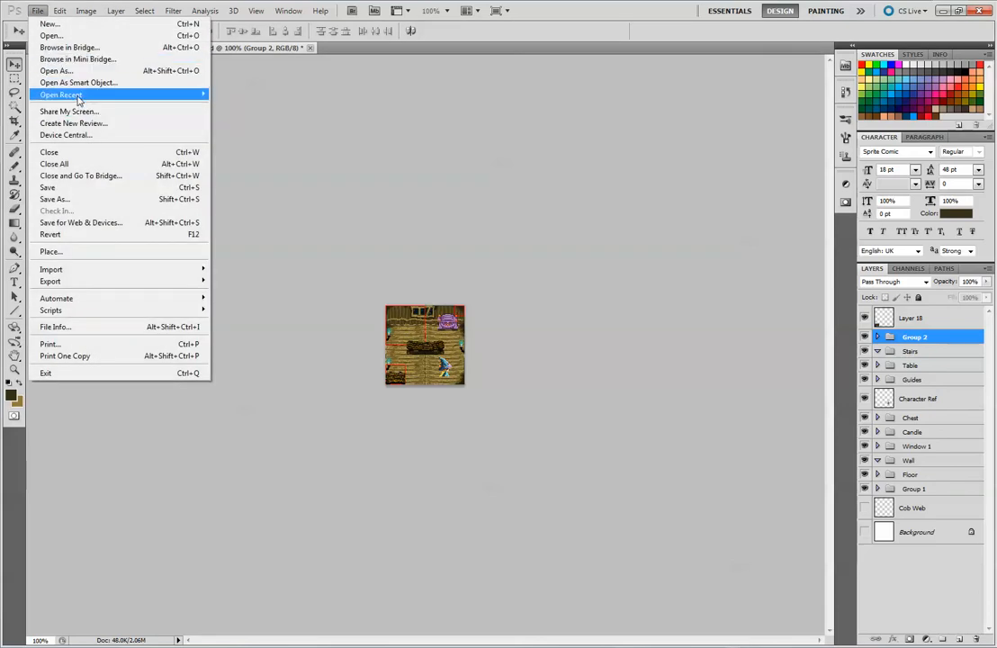
mouse_move(72, 93)
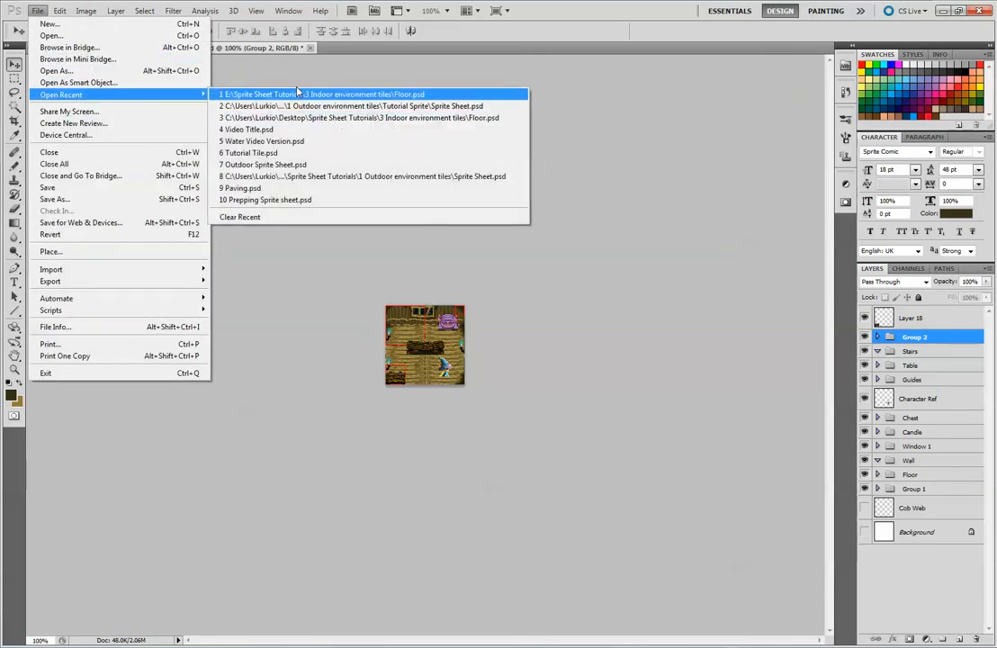
left_click(382, 119)
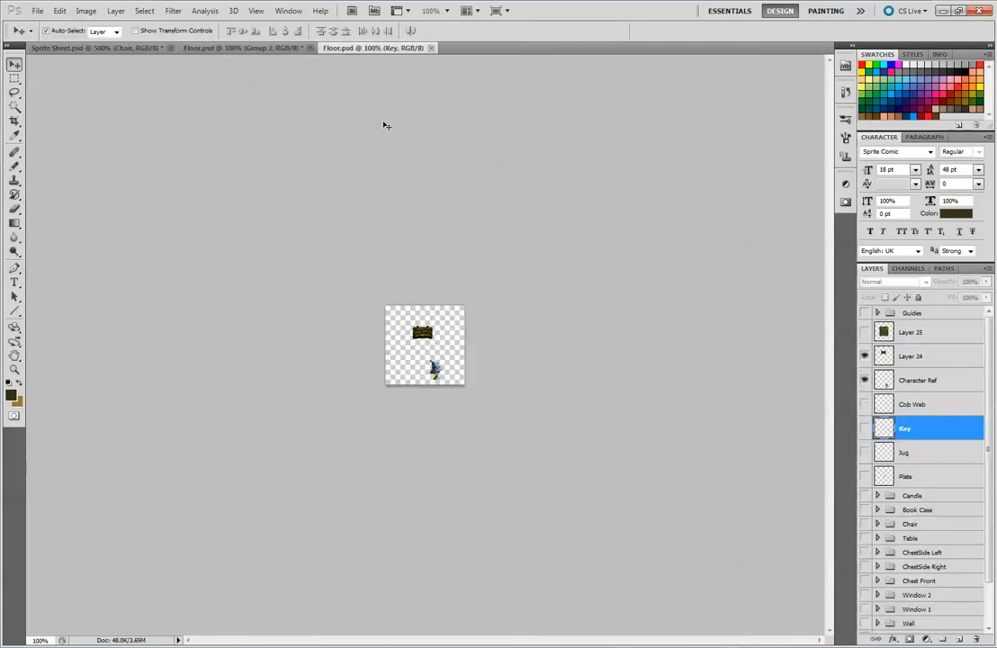
- Expand the Guides group, and briefly show the guides and Layer 25 before hiding both again
left_click(865, 312)
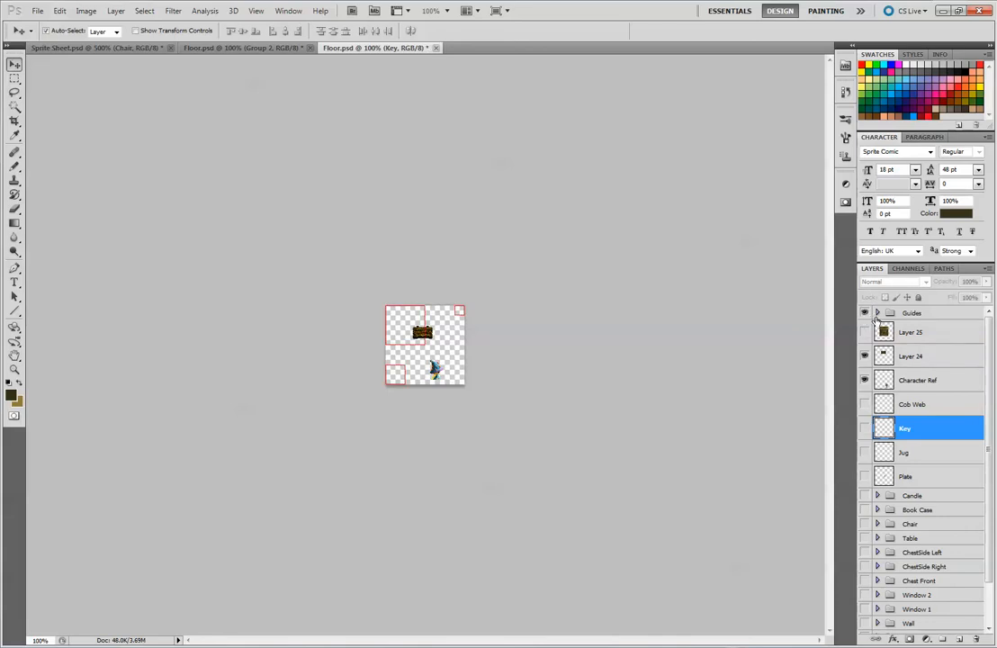
left_click(878, 312)
left_click(865, 312)
left_click(865, 404)
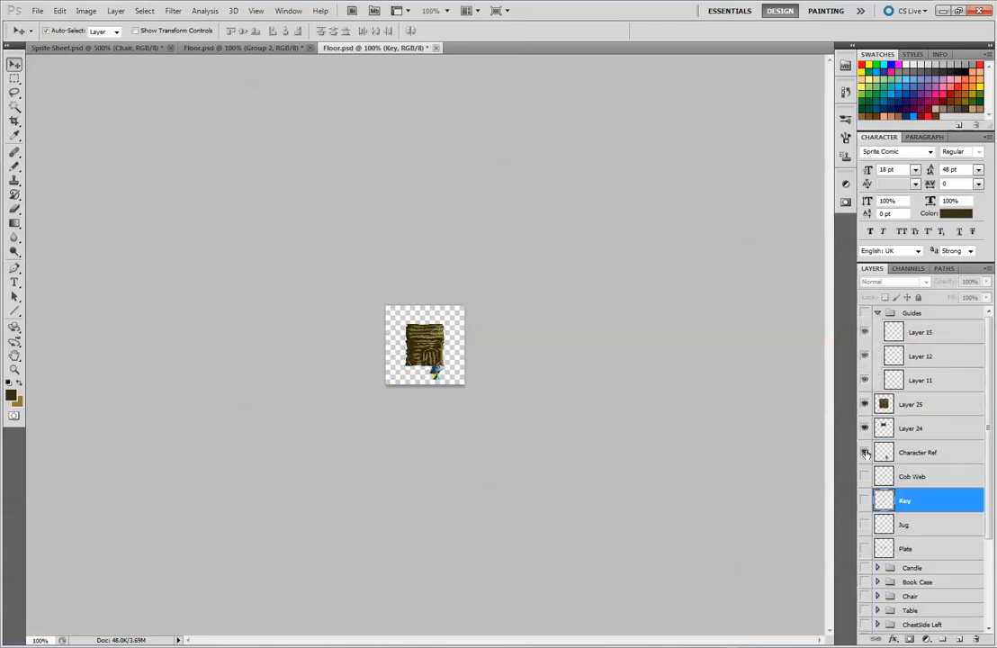
left_click(865, 405)
- Show the Cob Web, Key, Jug and Plate layers and the Candle, Book Case, Chair and Table groups
left_click(865, 477)
left_click(866, 500)
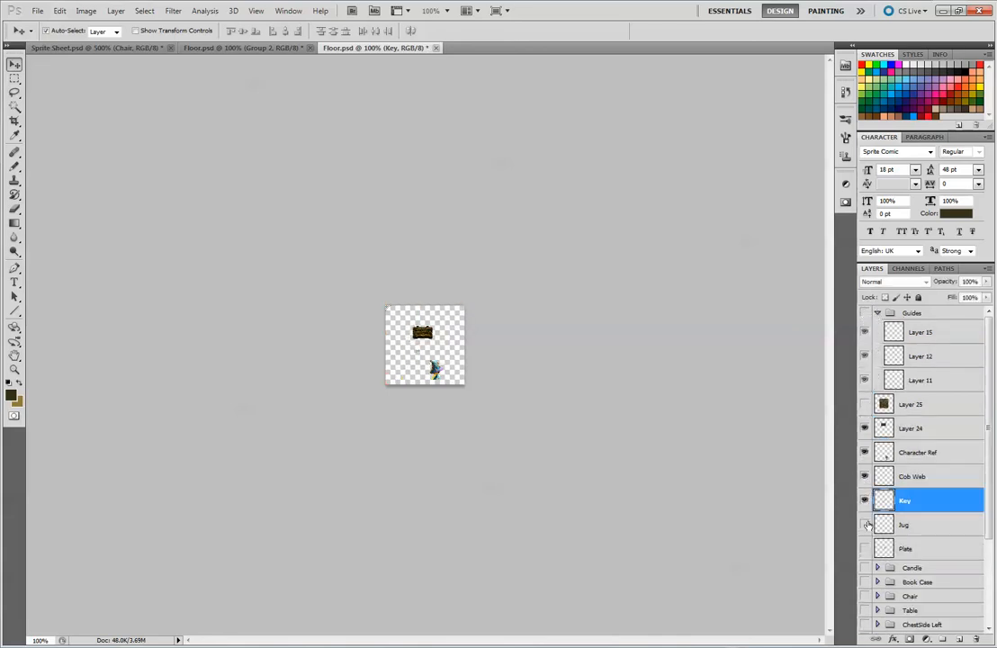
left_click(865, 549)
left_click(866, 582)
left_click(866, 597)
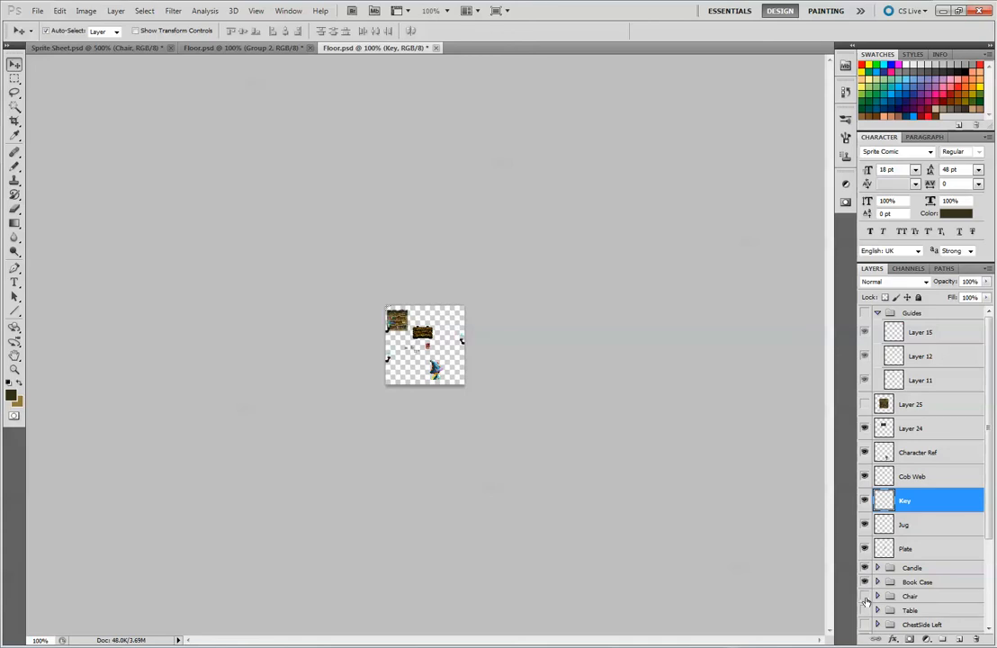
left_click(866, 611)
- Show the three chest groups, both window groups and the Wall, Floor and Group 1 groups to complete the room
left_click_drag(989, 535, 990, 612)
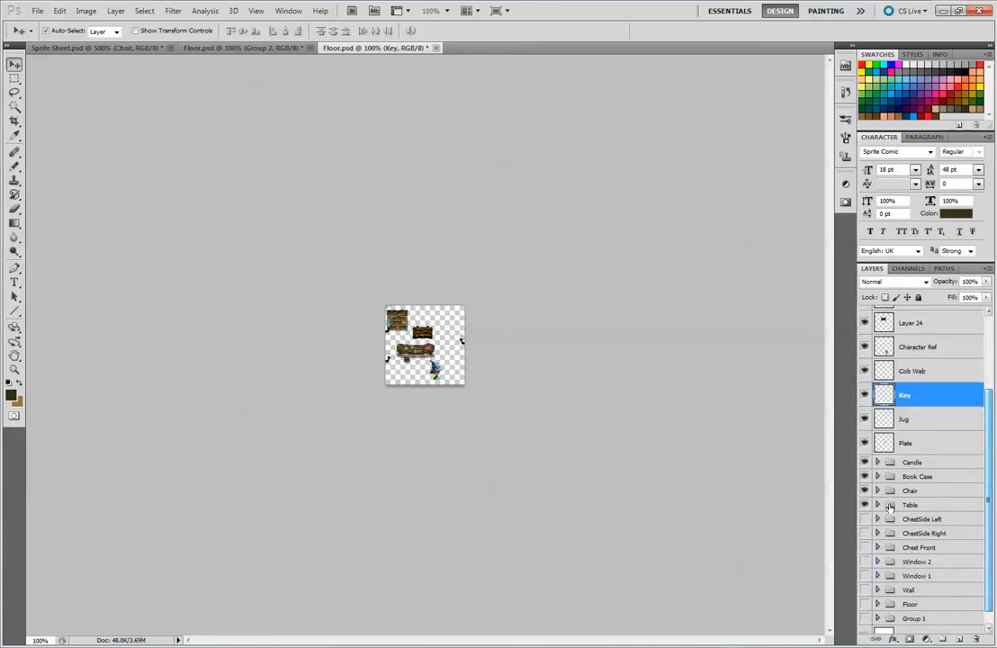
left_click(865, 519)
left_click(865, 532)
left_click(865, 547)
left_click(865, 562)
left_click(865, 576)
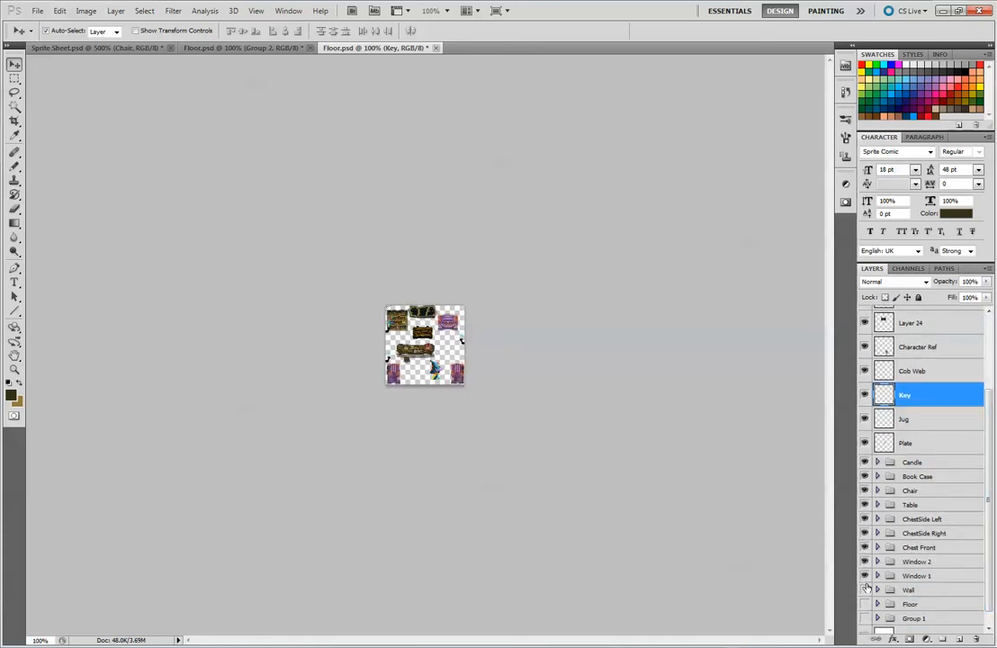
left_click(865, 604)
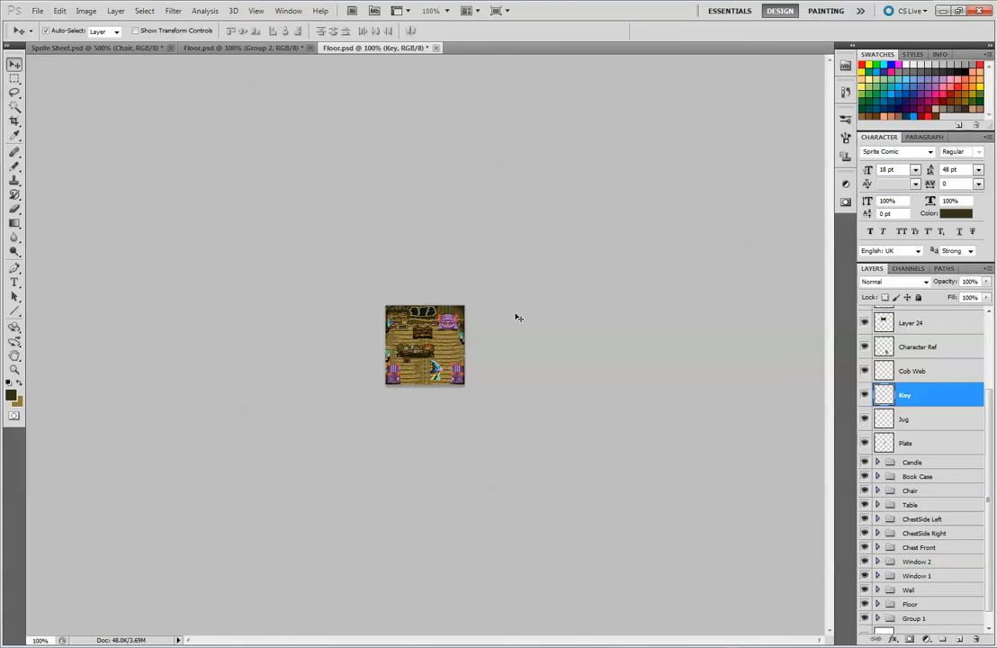
- Move the character slightly left on the floor below the log table, and deselect its layer
key("ctrl+plus")
key("ctrl+plus")
key("ctrl+plus")
key("ctrl+plus")
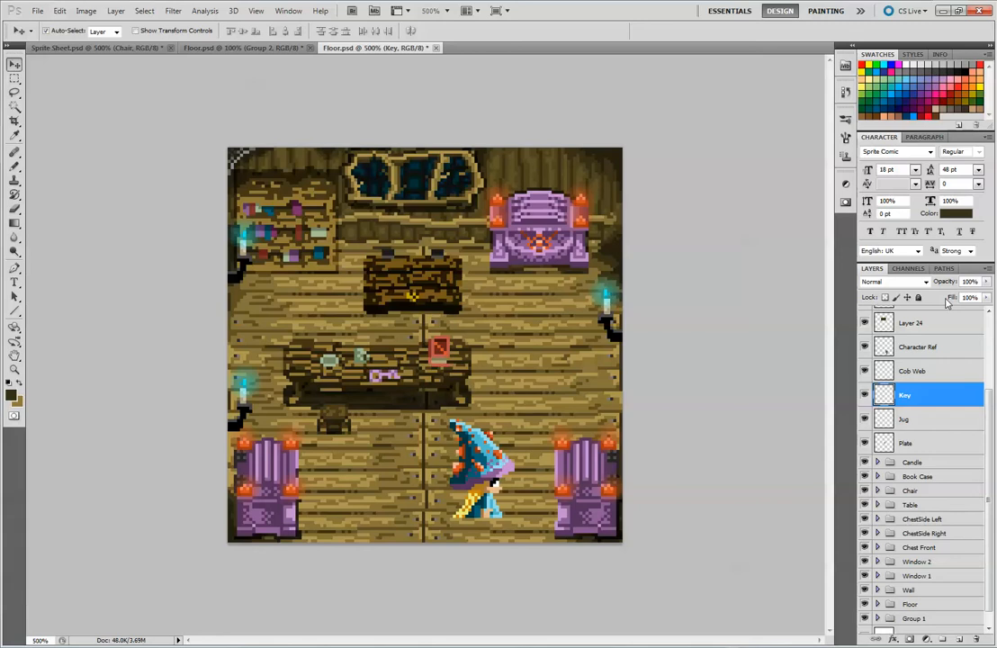
key("ctrl+minus")
key("ctrl+minus")
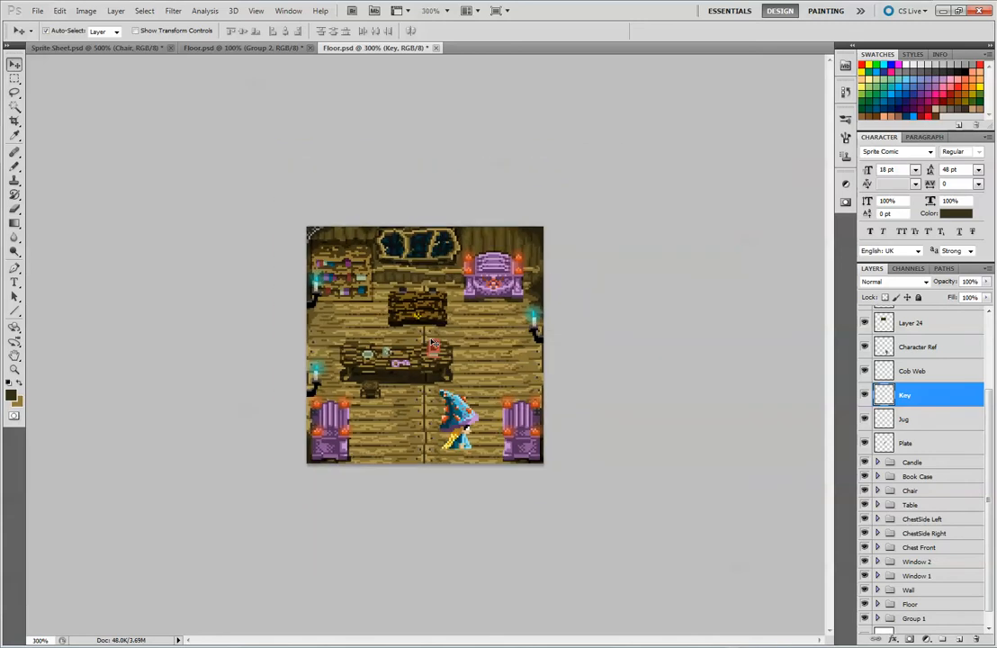
mouse_move(456, 417)
left_mouse_down()
mouse_move(387, 374)
mouse_move(316, 362)
mouse_move(476, 342)
mouse_move(419, 306)
mouse_move(333, 404)
mouse_move(317, 301)
mouse_move(331, 317)
mouse_move(317, 312)
mouse_move(322, 302)
mouse_move(321, 327)
mouse_move(337, 320)
mouse_move(326, 330)
mouse_move(410, 270)
mouse_move(342, 270)
mouse_move(484, 335)
mouse_move(356, 396)
mouse_move(401, 400)
mouse_move(441, 421)
left_mouse_up()
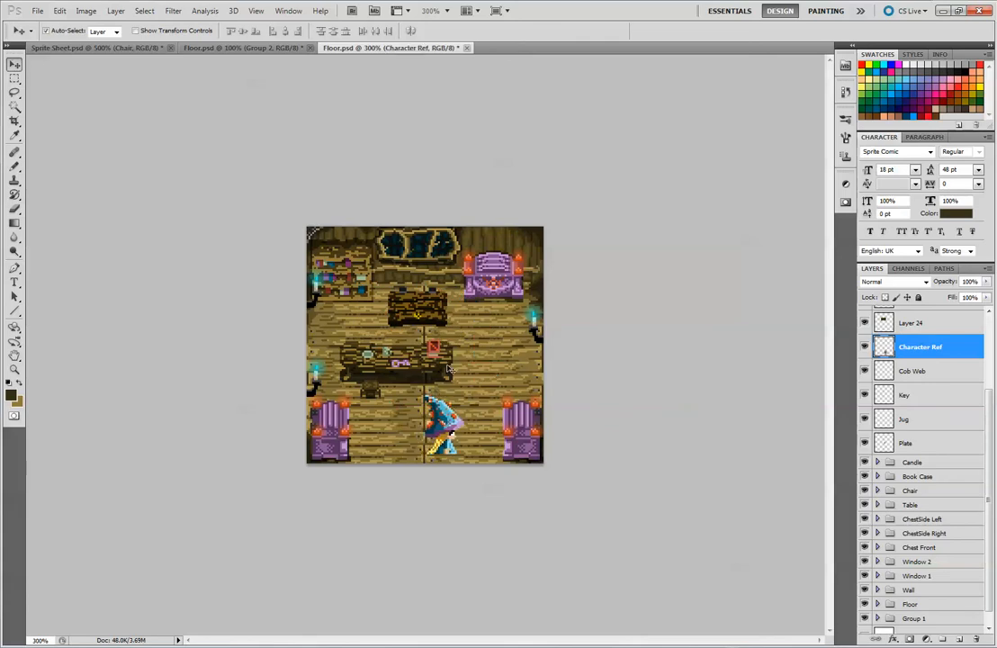
left_click(678, 314)
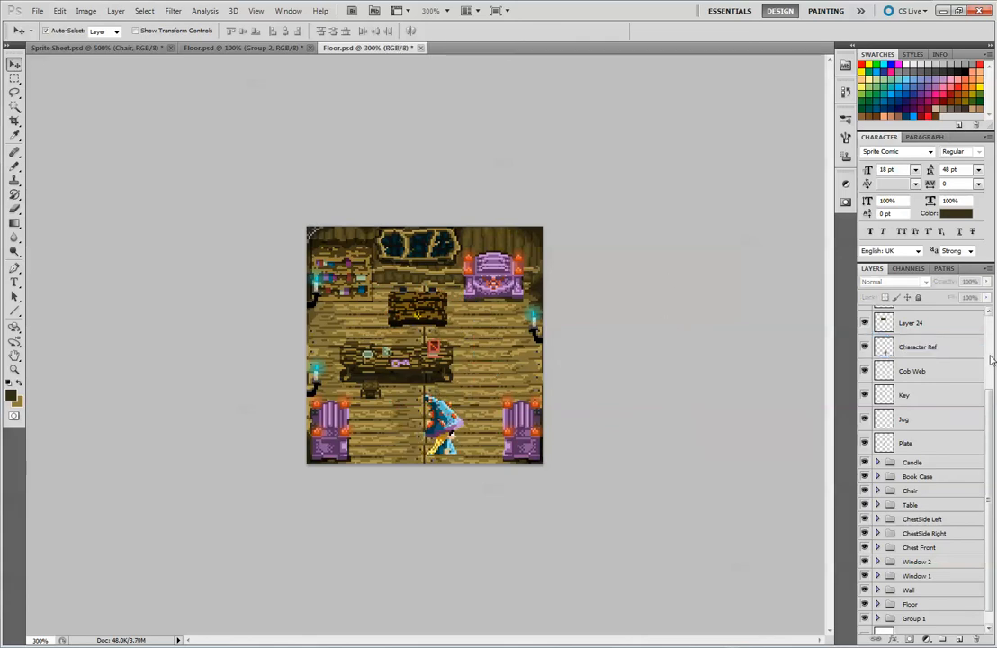
- Select the Wall Right layer from the canvas, and show the Guides group over the finished room
scroll(928, 331, "up", 3)
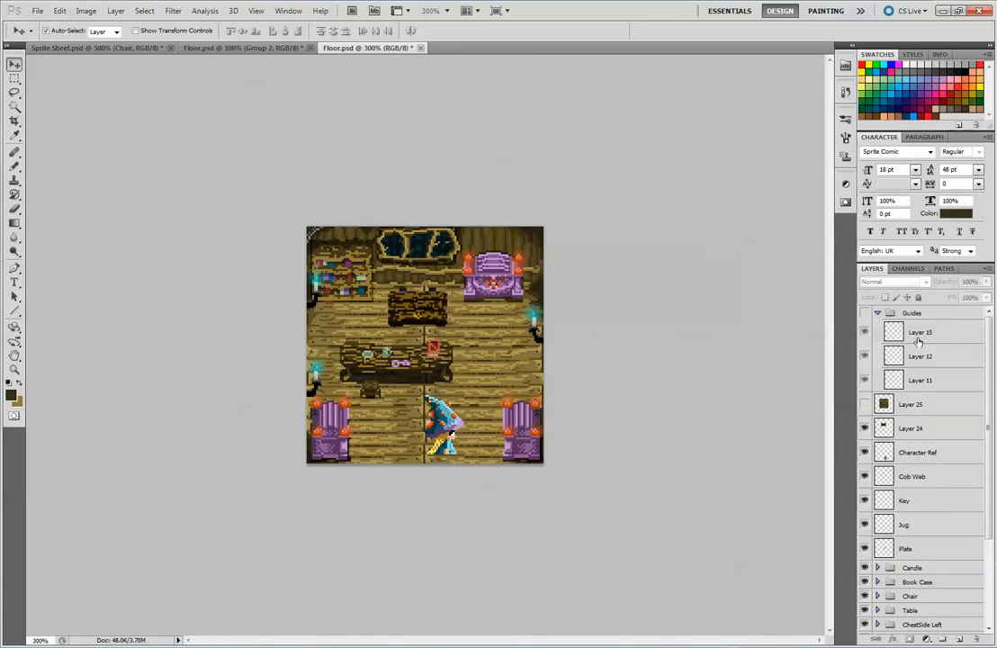
left_click(484, 236)
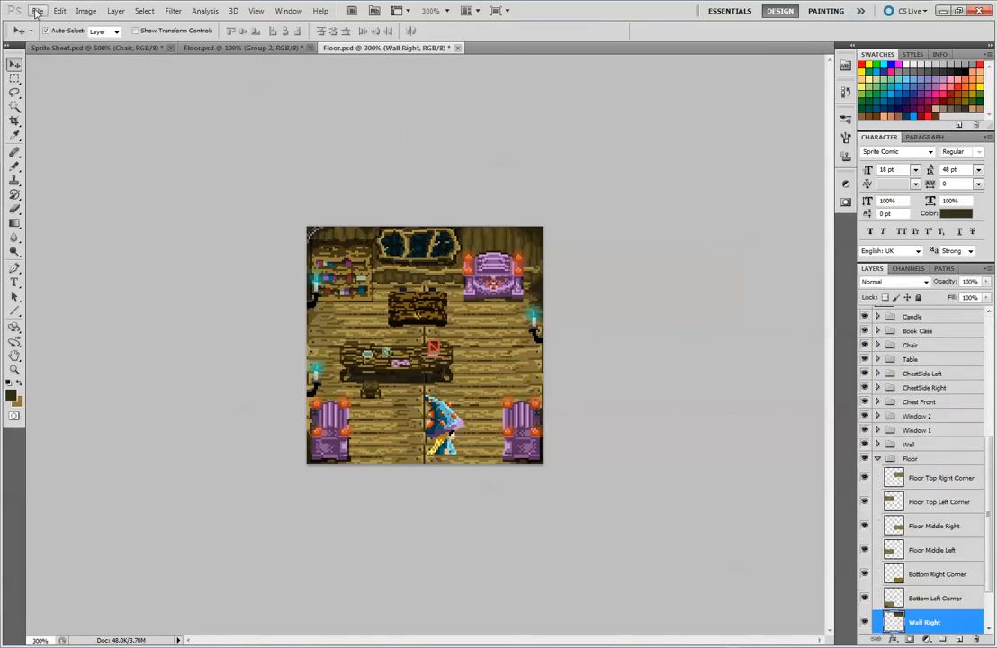
scroll(973, 315, "up", 5)
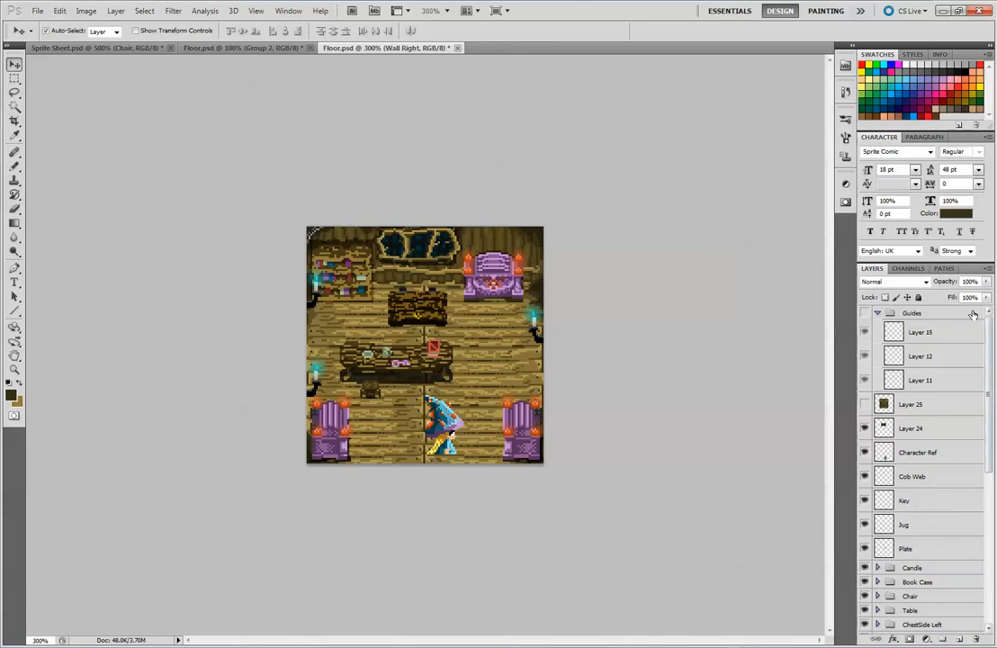
left_click(865, 313)
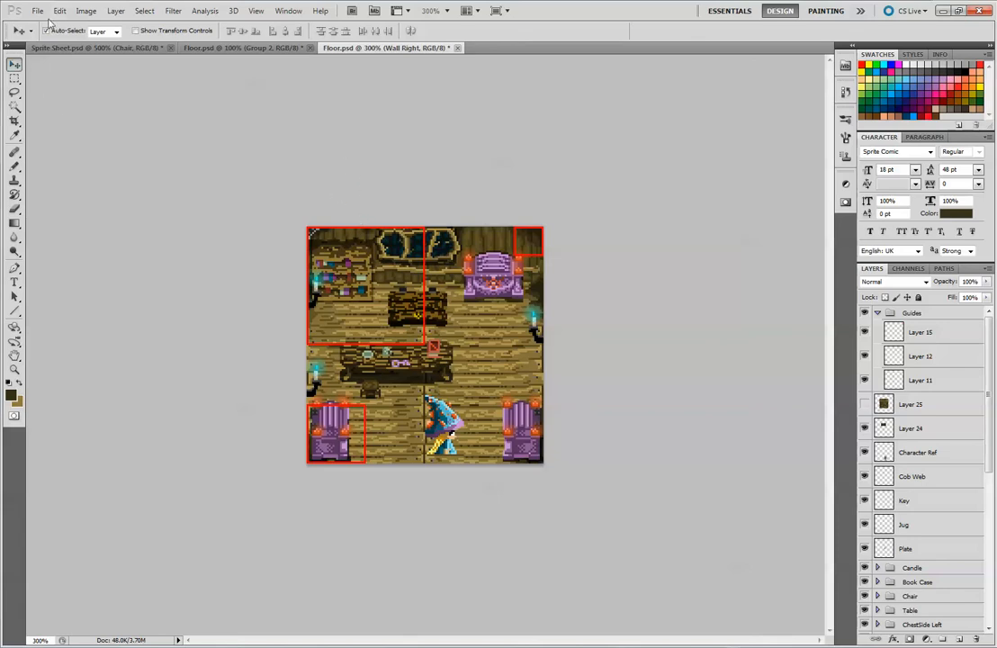
- Shrink the editor window to half the screen to view the concept sketches behind it, and maximise it again
key("super+Left")
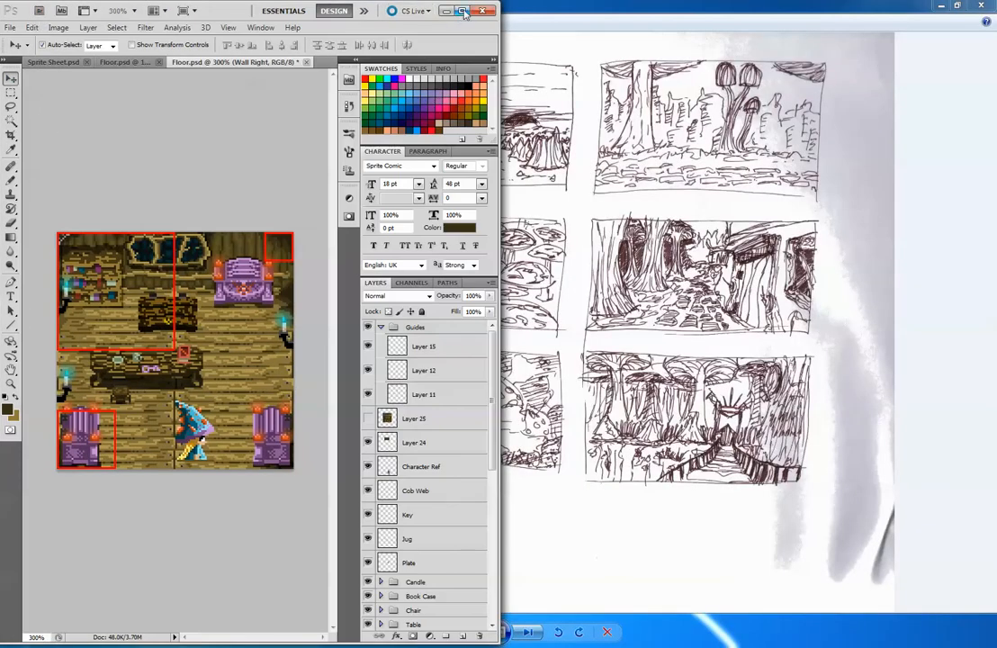
key("super+Up")
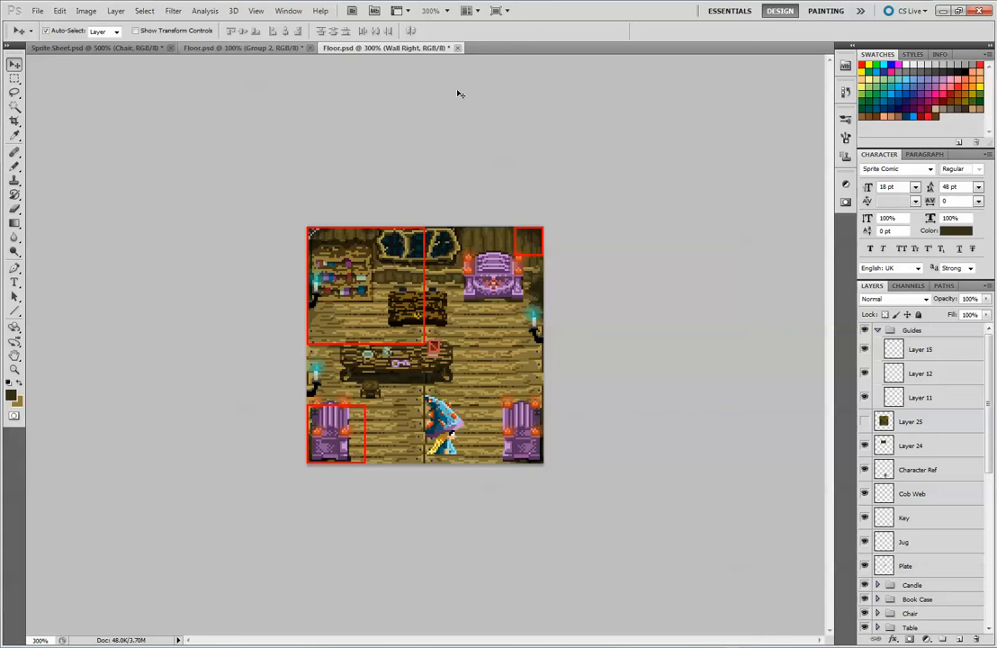
- Hide the Guides group, show Layer 25, and hide the Layer 24 and Character Ref layers
left_click(865, 332)
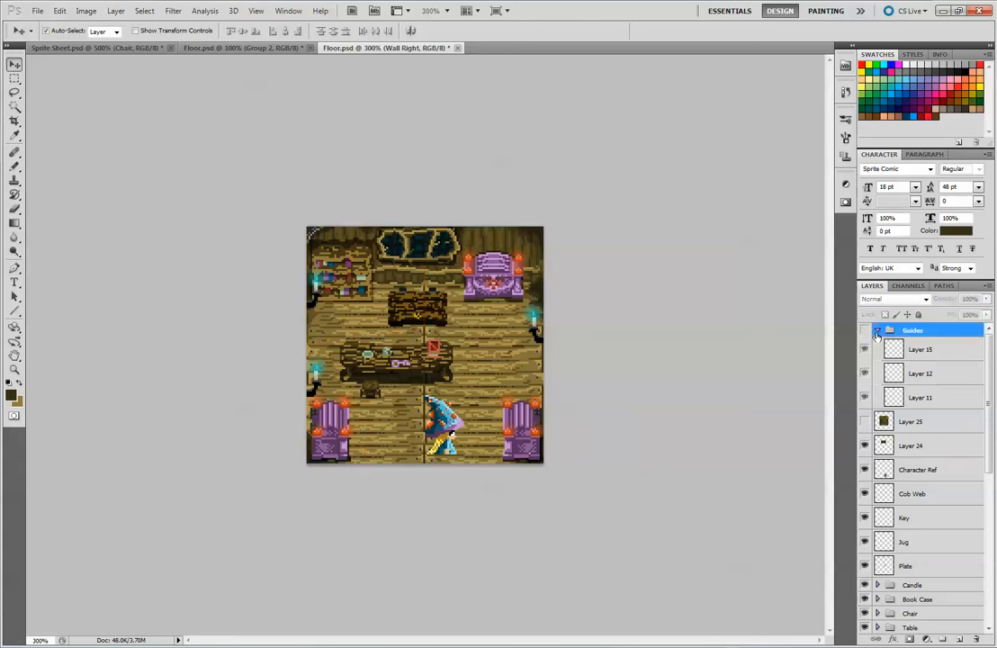
left_click(913, 330)
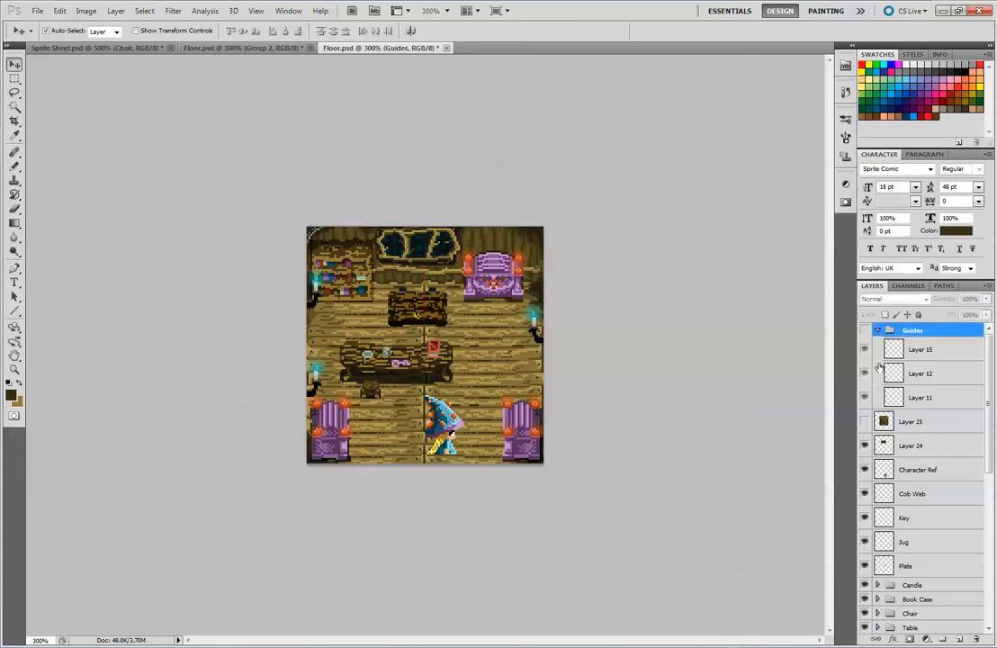
left_click(865, 422)
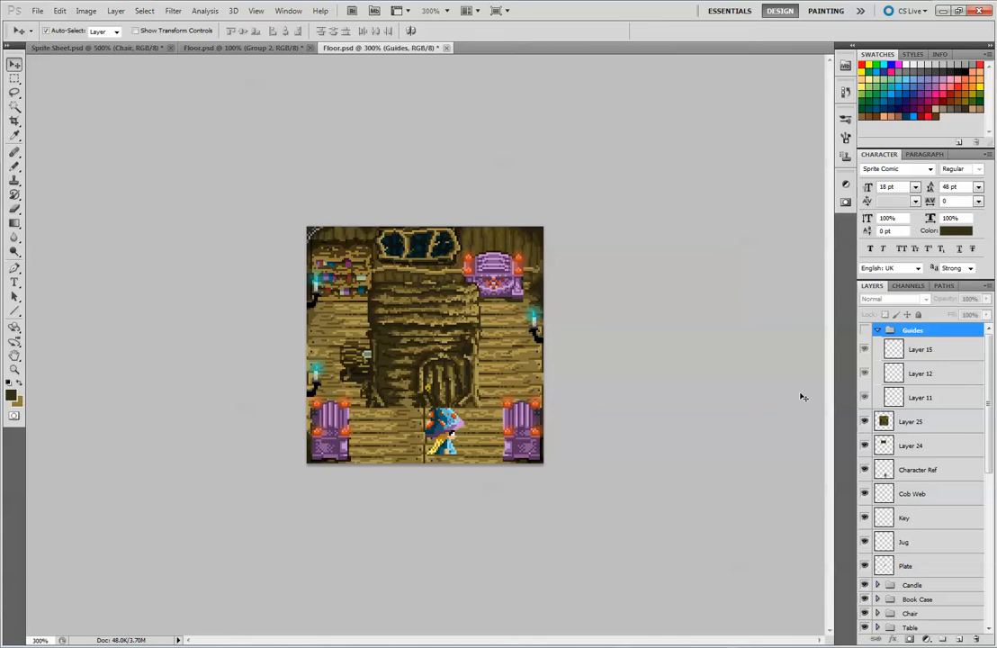
left_click(865, 422)
left_click(865, 445)
left_click(865, 445)
left_click(865, 422)
left_click(865, 469)
left_click(864, 469)
- Hide all remaining room layers and groups from Cob Web down to Floor, leaving only Layer 25 shown
left_click(864, 493)
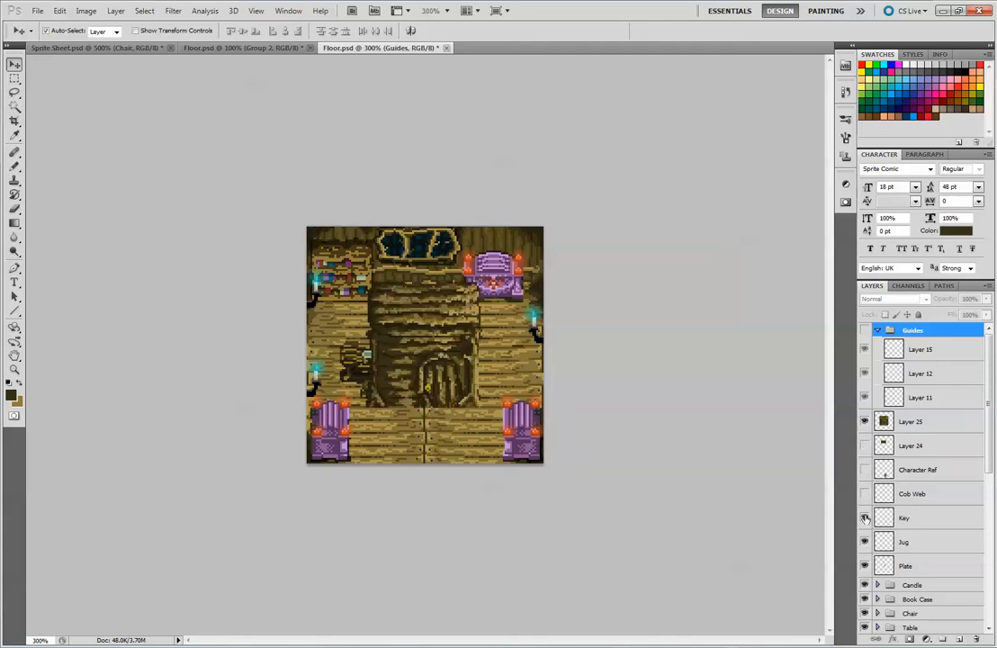
left_click_drag(865, 547, 865, 634)
left_click_drag(990, 467, 990, 530)
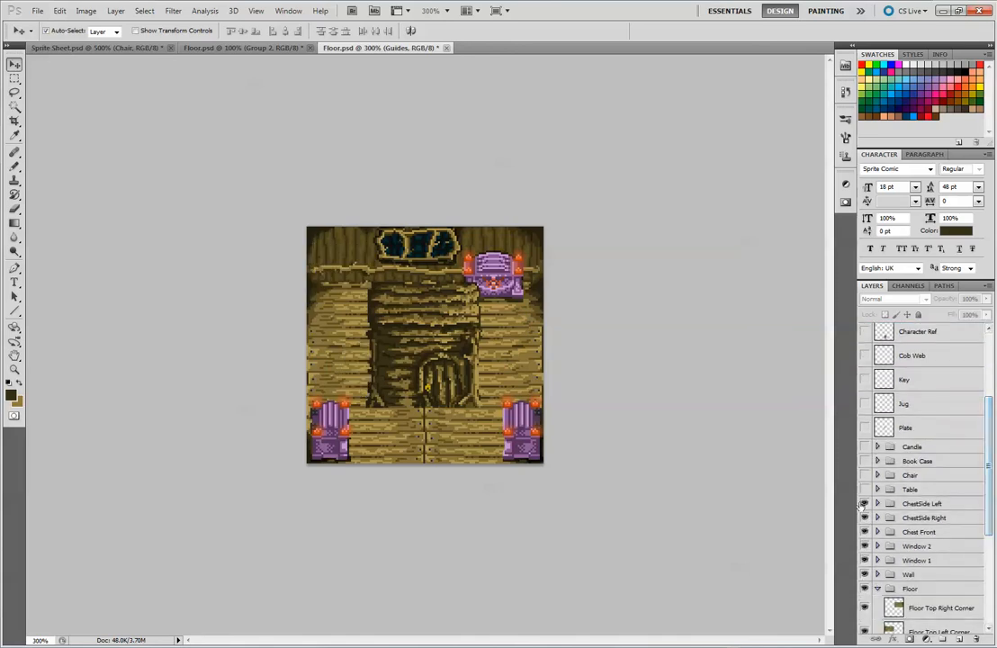
left_click_drag(864, 506, 874, 595)
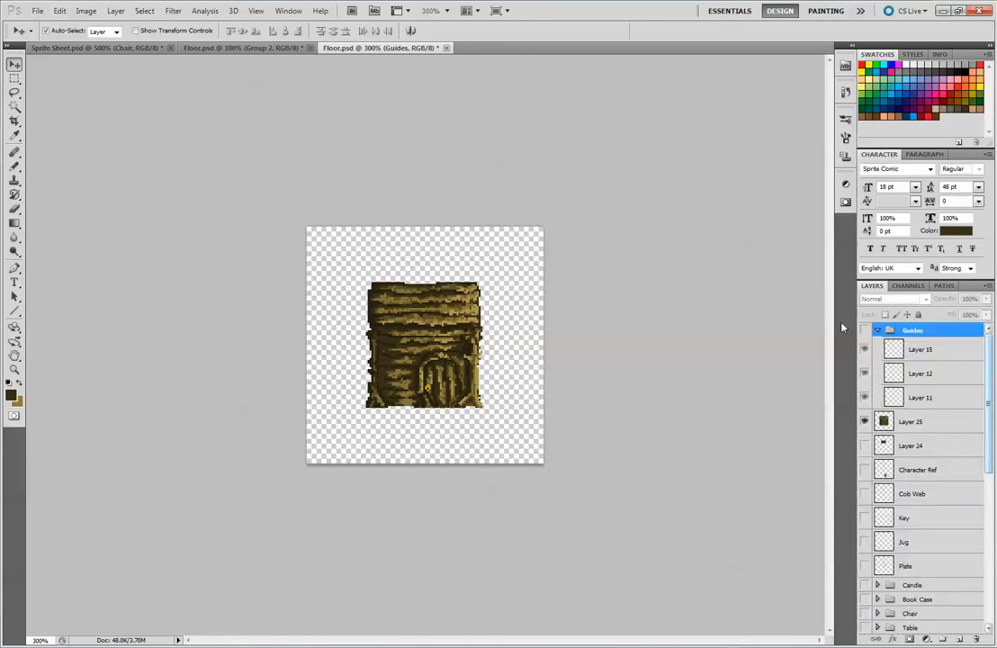
- Show the Guides group and the Character Ref layer alongside the Layer 25 tile
left_click(864, 330)
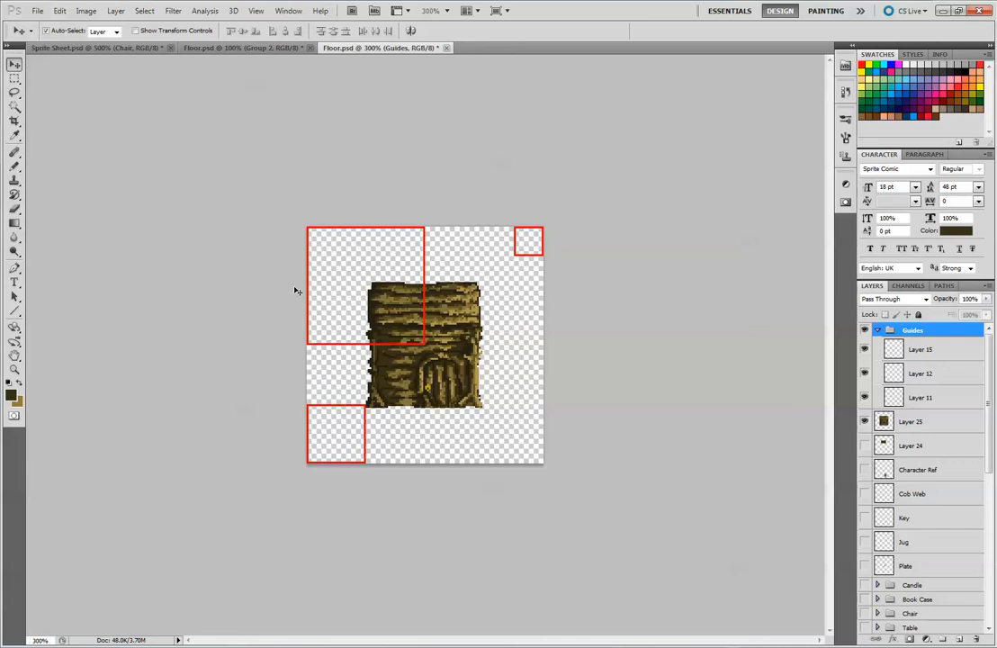
left_click(861, 470)
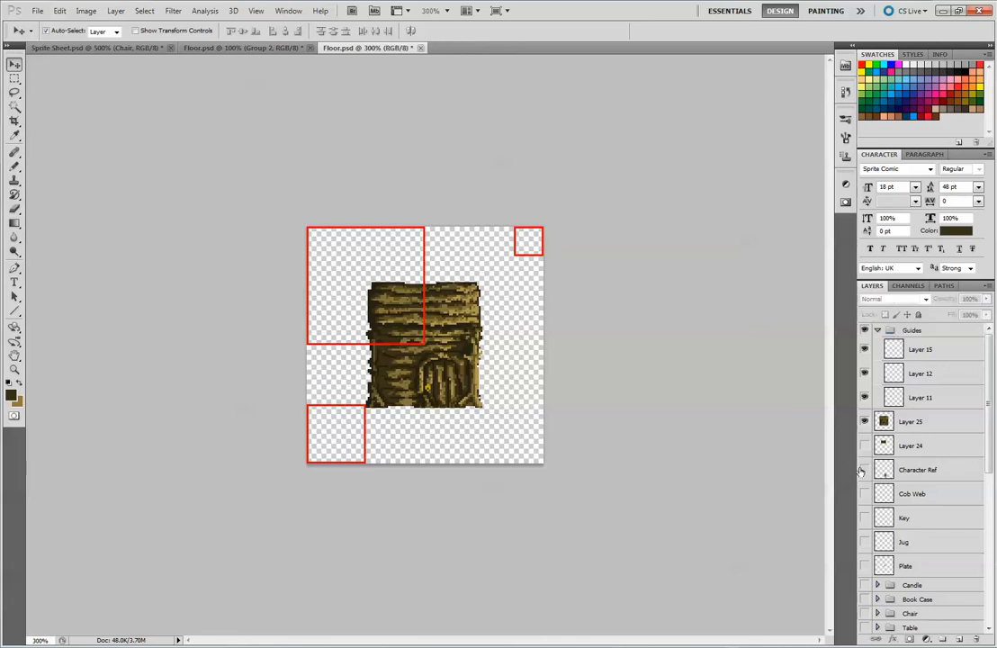
left_click(863, 470)
- Place the character right of the Layer 25 tile, level with its base, and move Character Ref into the Guides group
left_click_drag(446, 429, 497, 375)
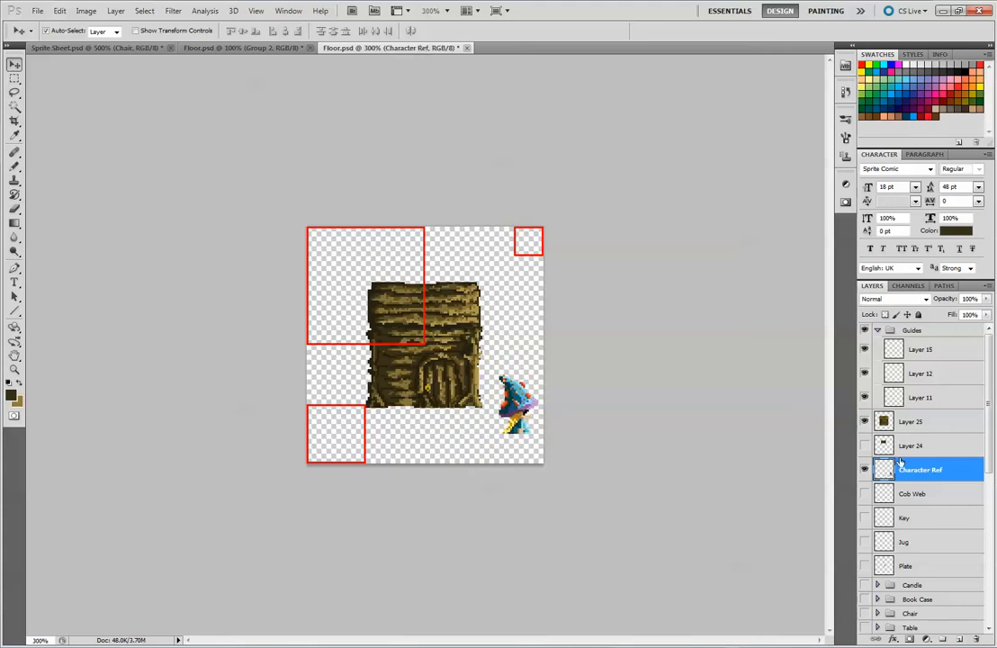
left_click_drag(906, 469, 898, 414)
mouse_move(521, 401)
left_mouse_down()
mouse_move(472, 421)
mouse_move(431, 401)
mouse_move(437, 374)
mouse_move(421, 383)
mouse_move(446, 409)
mouse_move(441, 383)
mouse_move(503, 353)
mouse_move(508, 381)
mouse_move(317, 428)
mouse_move(335, 434)
mouse_move(429, 378)
mouse_move(518, 382)
left_mouse_up()
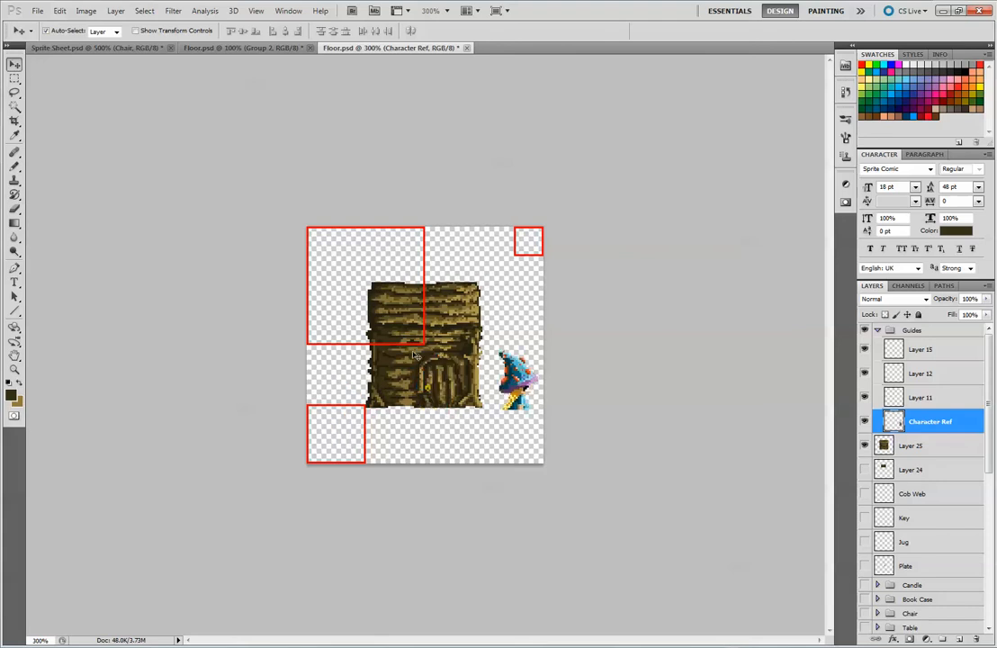
- Nudge the Layer 25 tile slightly right towards the character, and hide that layer
left_click_drag(421, 345, 441, 385)
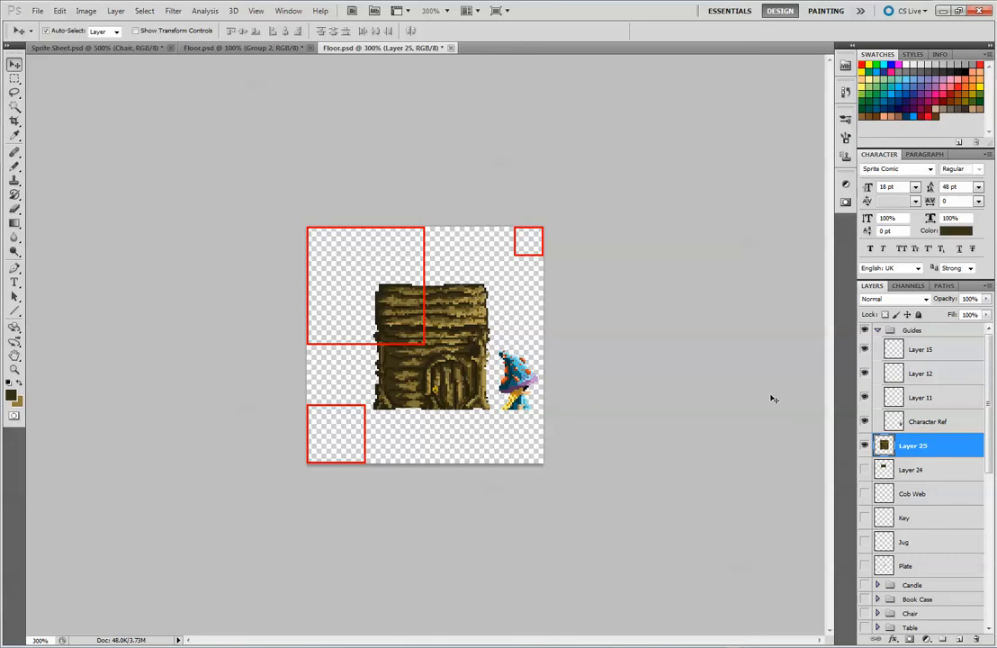
left_click(864, 446)
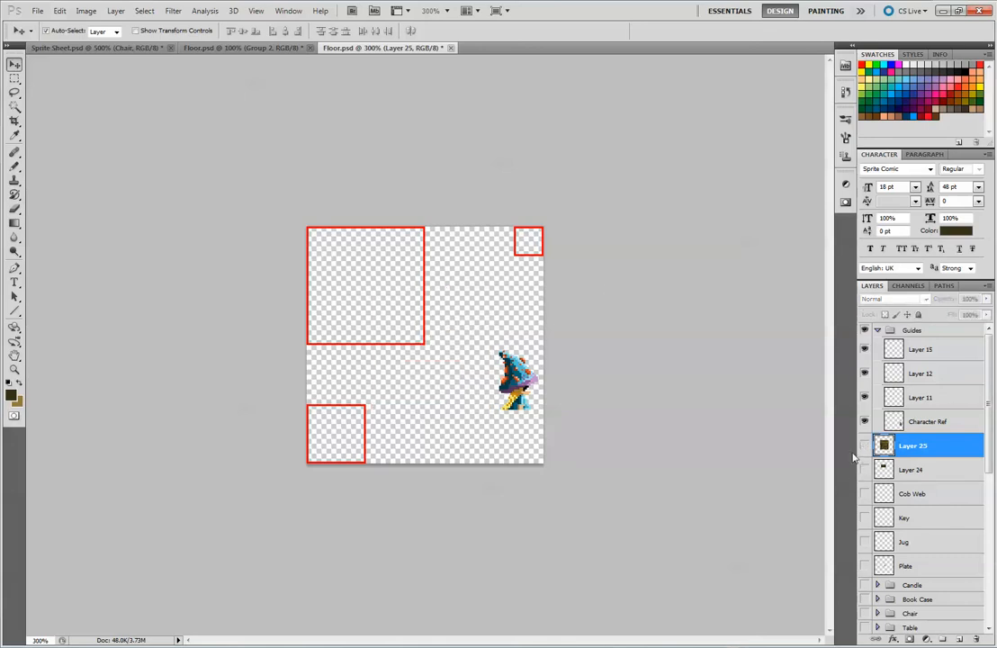
- Create a new document named Walls, 32 pixels wide and 64 pixels high, at 72 pixels/inch
left_click(37, 11)
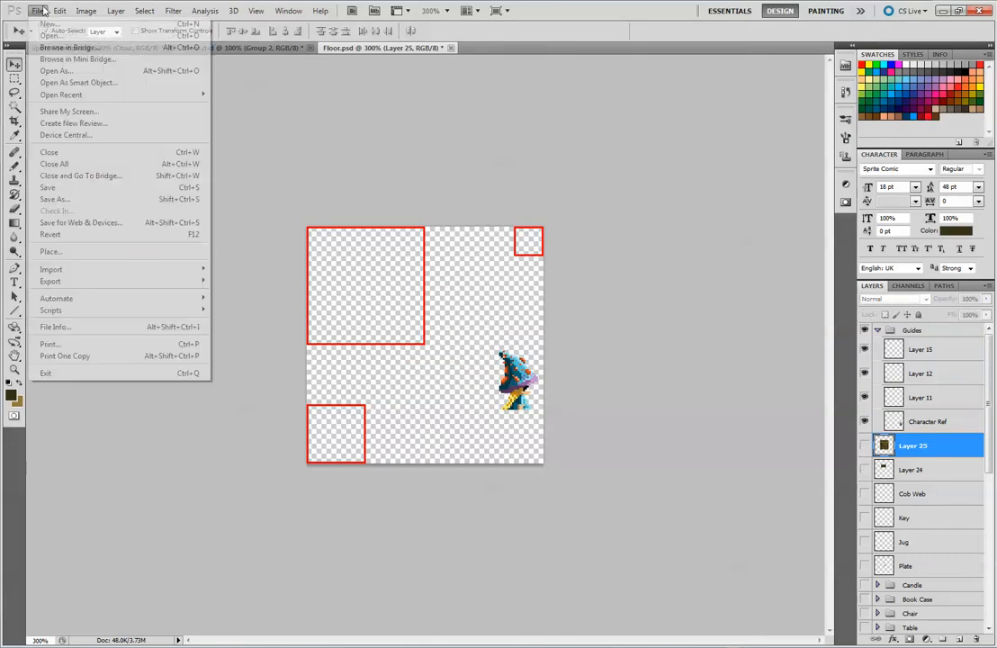
left_click(65, 27)
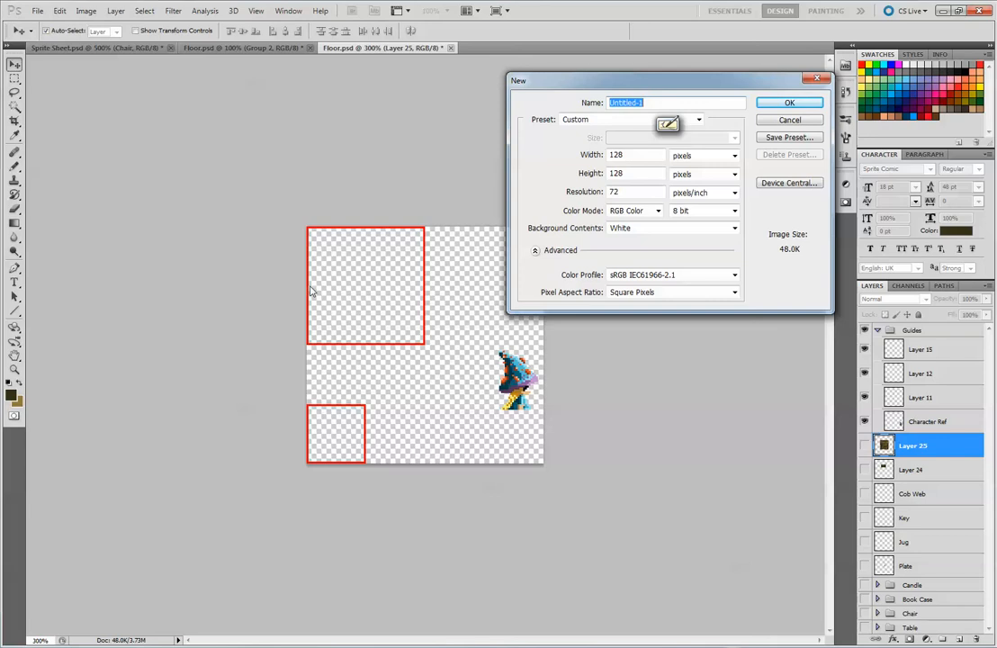
double_click(630, 155)
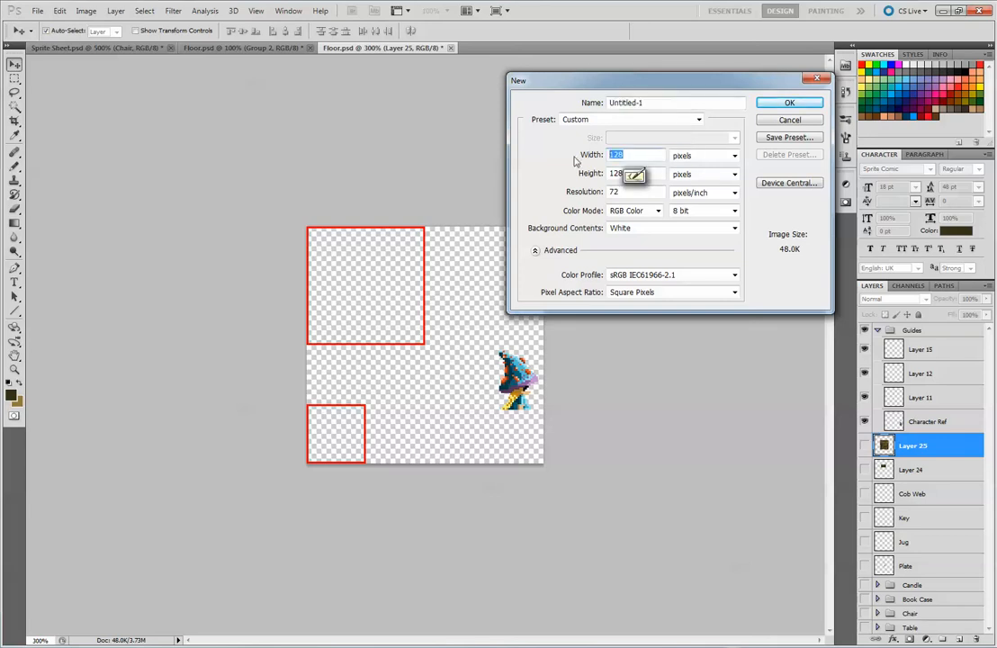
type("32")
key("Tab")
key("Tab")
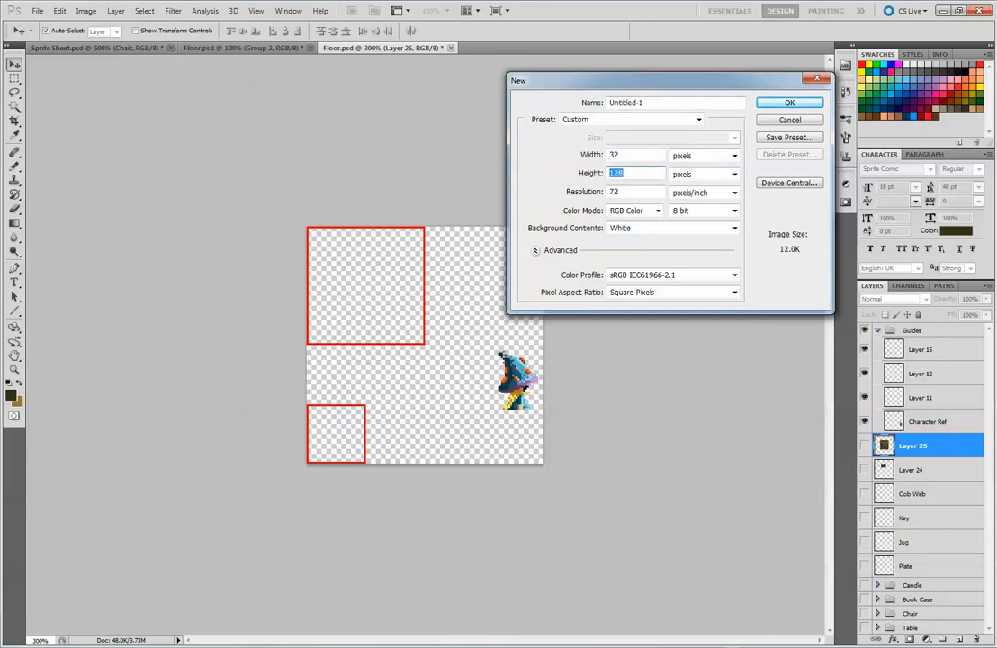
type("64")
left_click(580, 105)
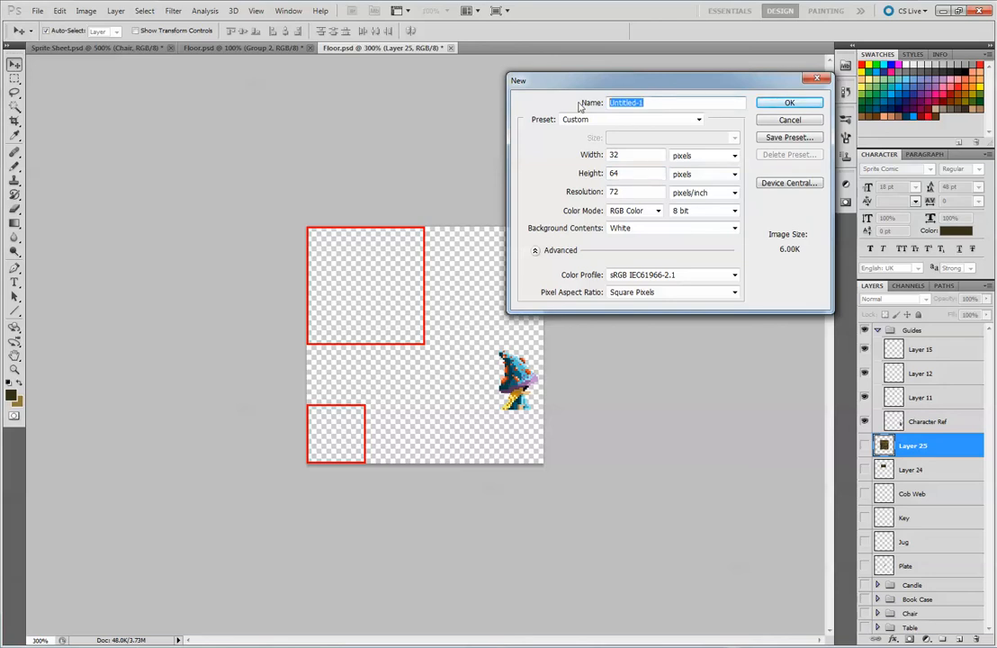
type("Walls")
key("Return")
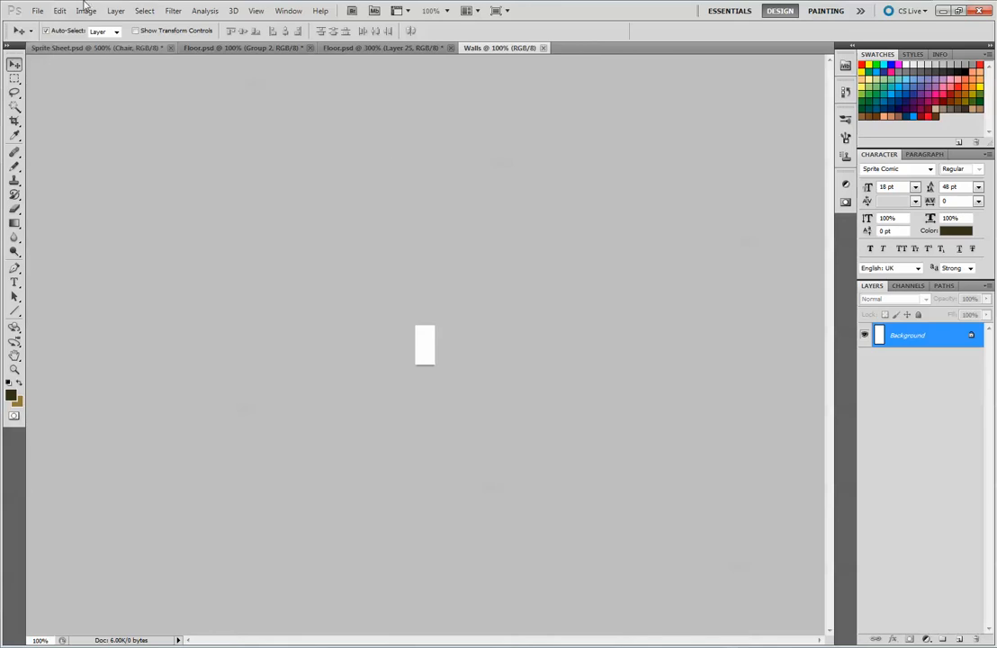
left_click(38, 11)
left_click(50, 23)
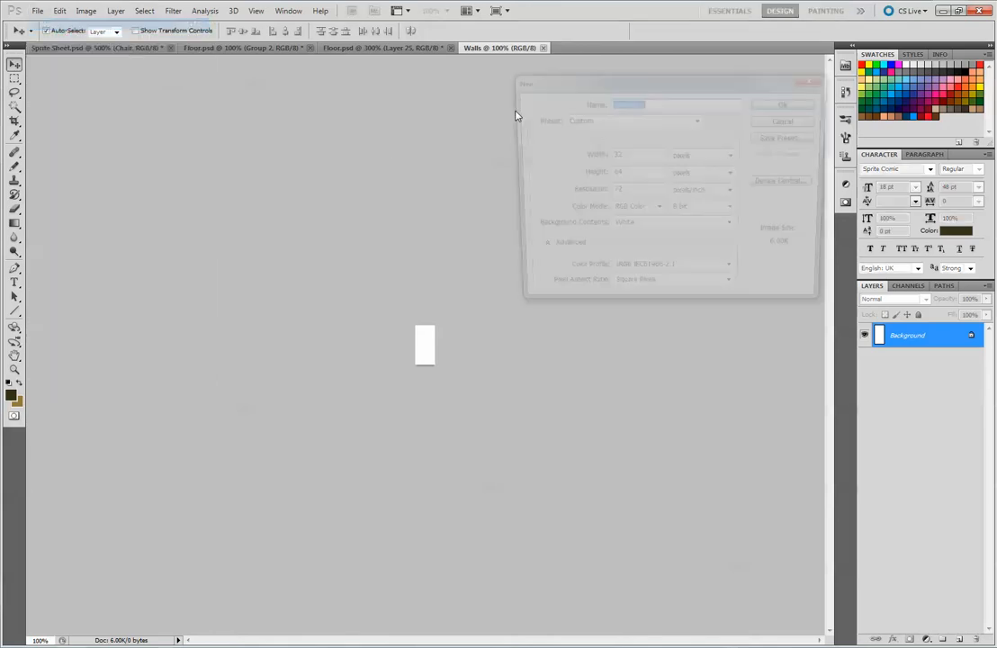
key("Escape")
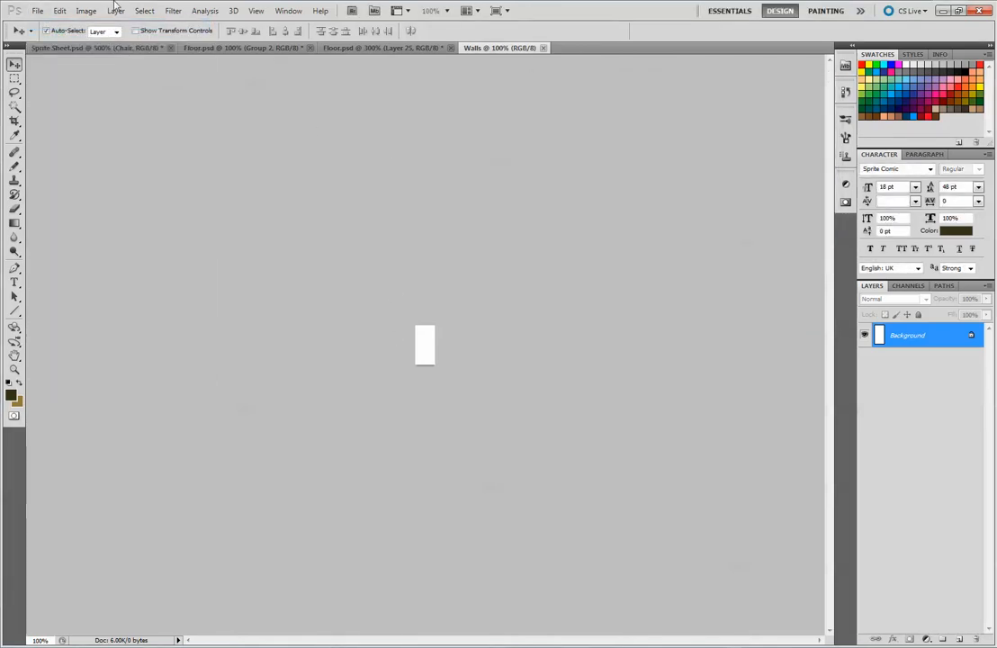
- Rotate the Walls canvas 90° clockwise and convert its Background into a regular layer named Layer 0
left_click(38, 11)
mouse_move(86, 13)
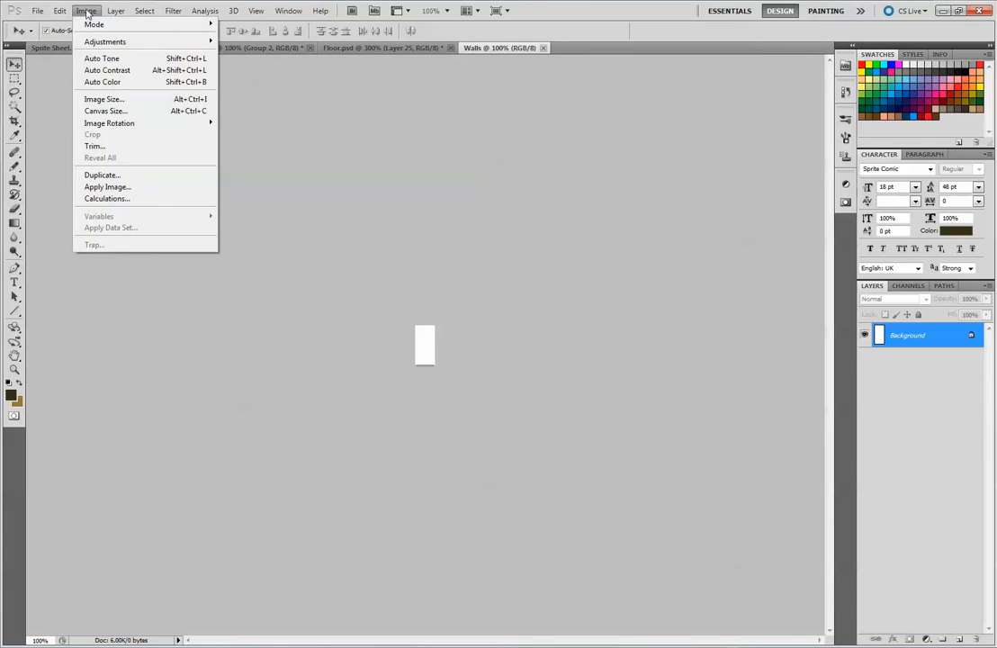
mouse_move(135, 123)
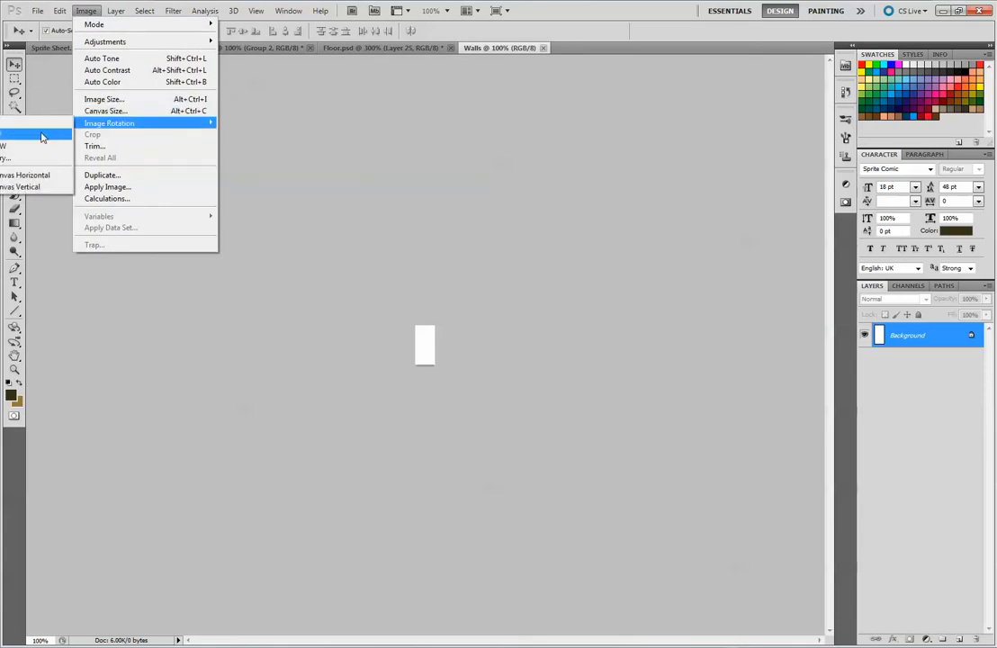
left_click(2, 135)
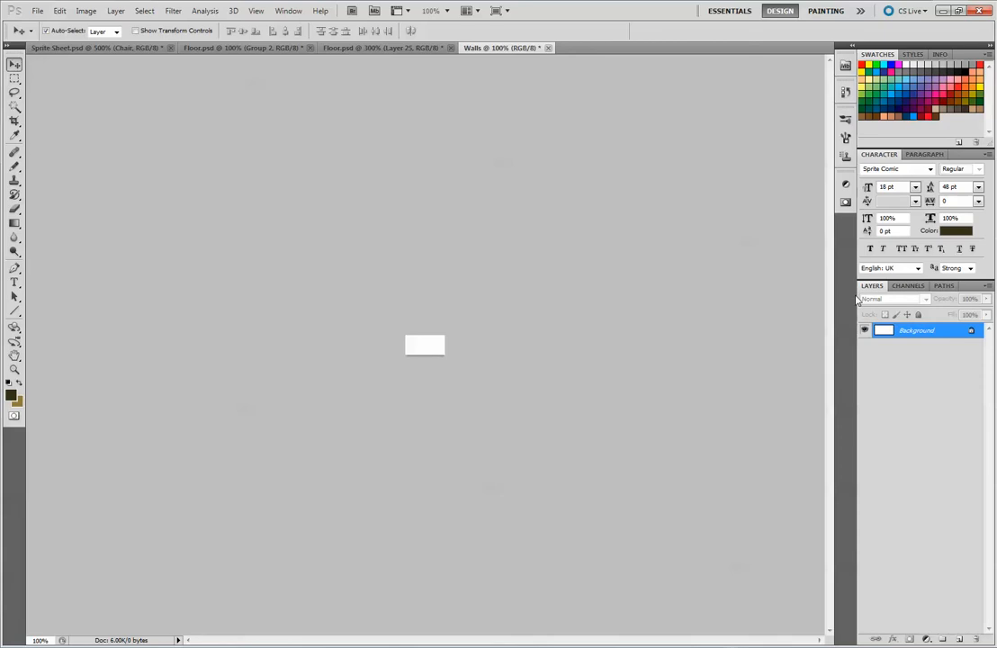
key("ctrl+0")
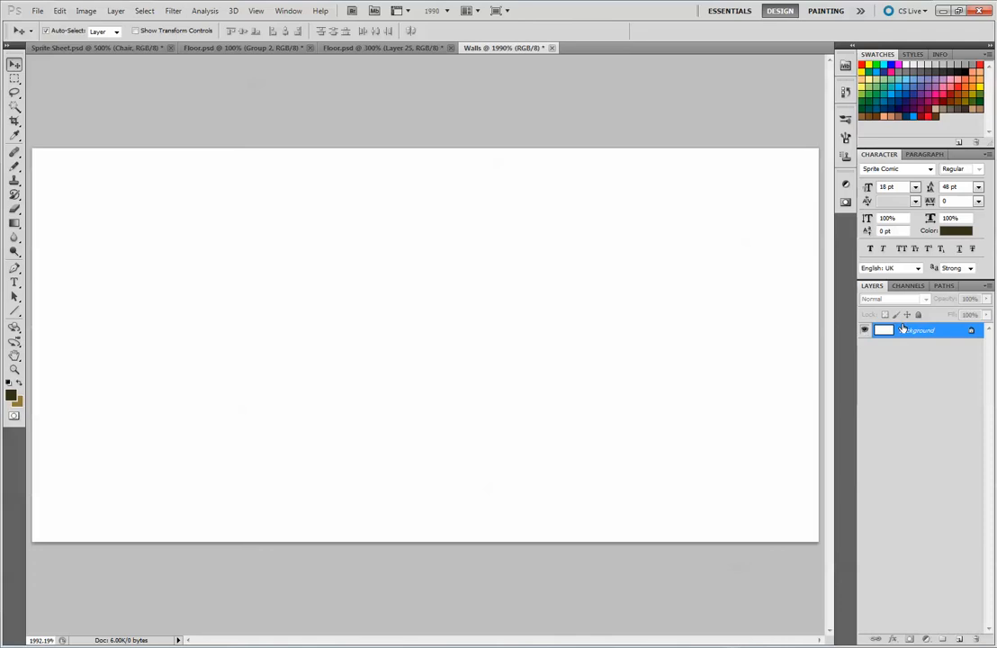
double_click(895, 331)
key("Return")
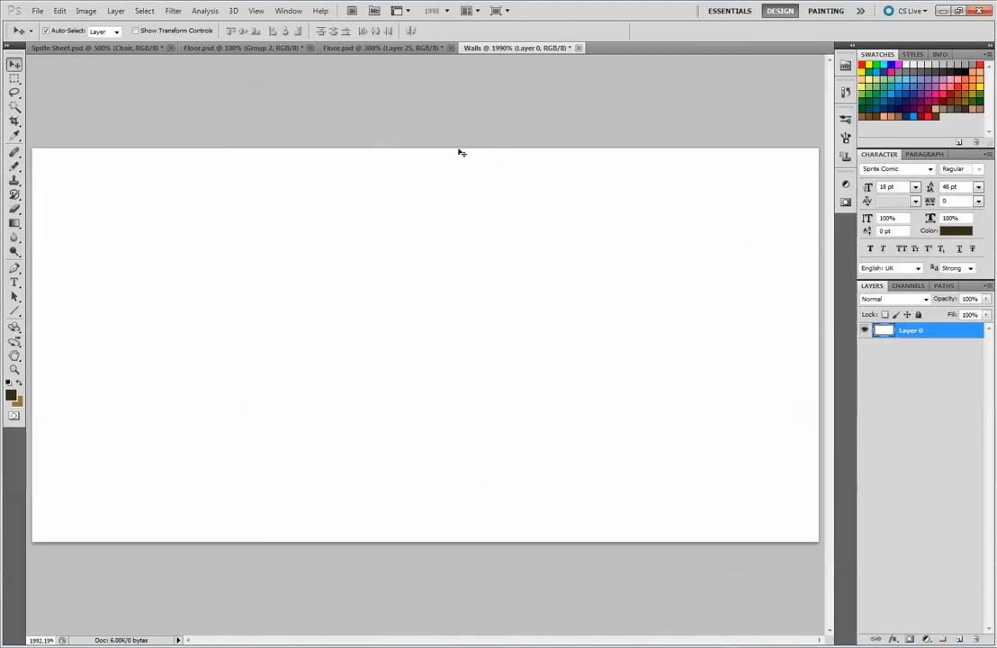
left_click(946, 201)
- Show Layer 25 in the 300% Floor.psd document and return to the Walls document
left_click(359, 47)
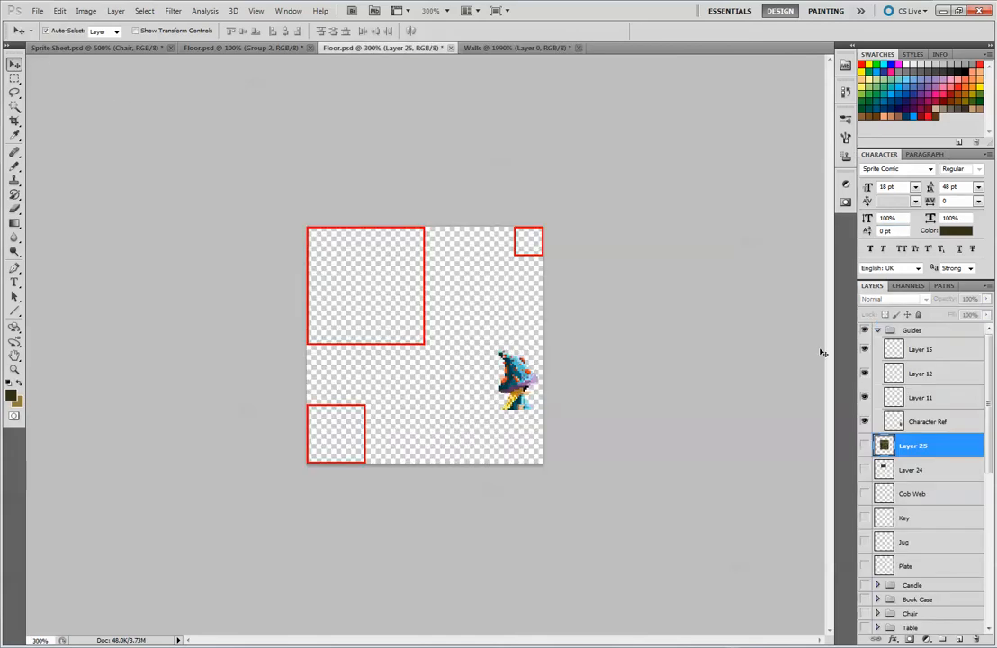
left_click(866, 446)
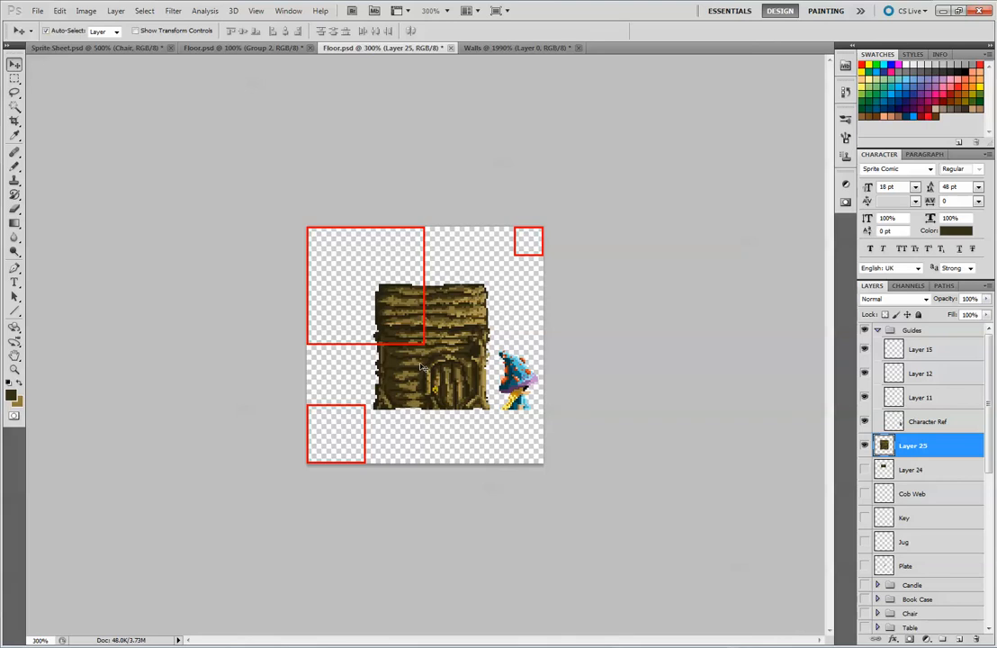
left_click(484, 57)
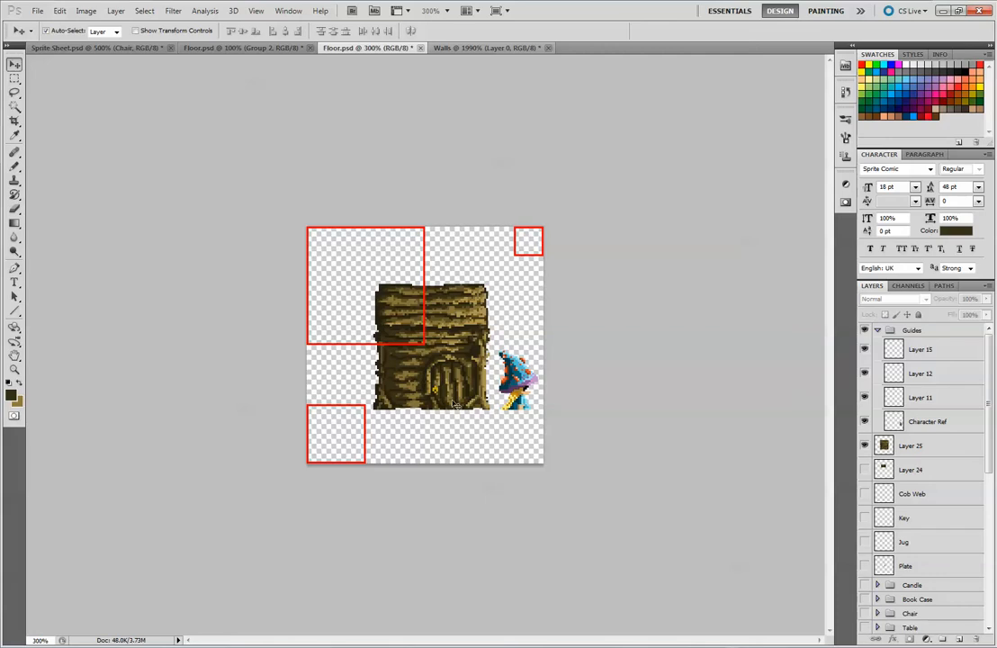
left_click(486, 51)
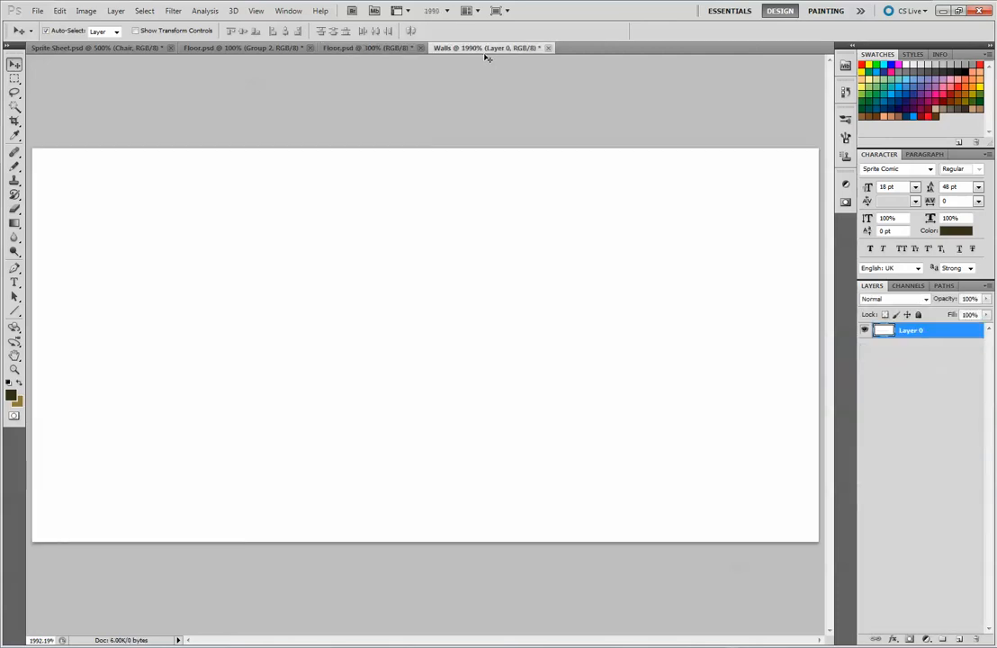
- Show the Floor group in the 300% Floor.psd document and return to the Walls document
left_click(371, 50)
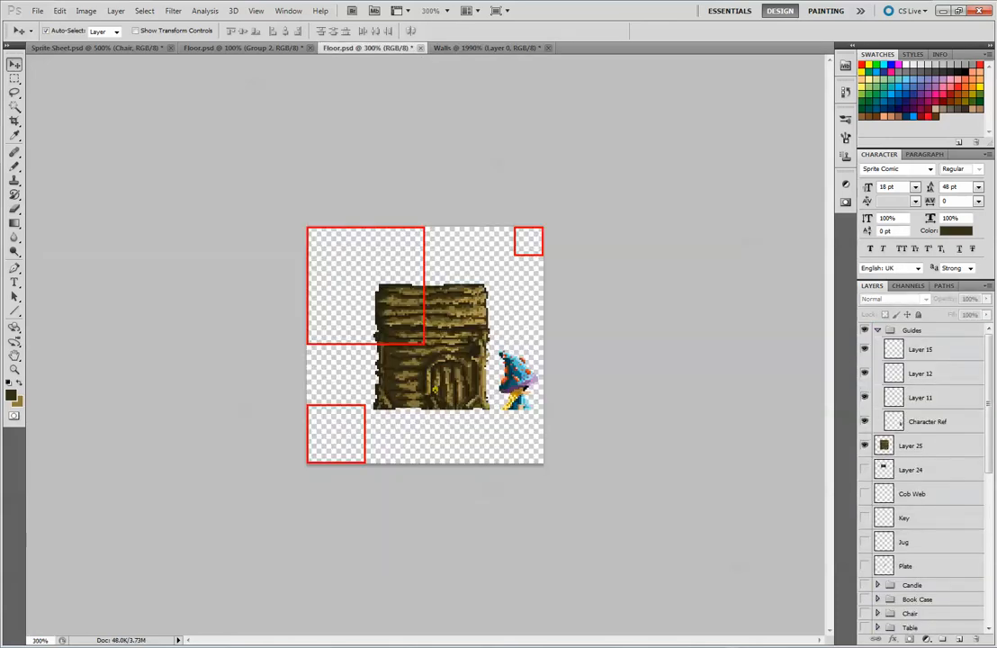
left_click_drag(989, 397, 991, 531)
left_click(866, 619)
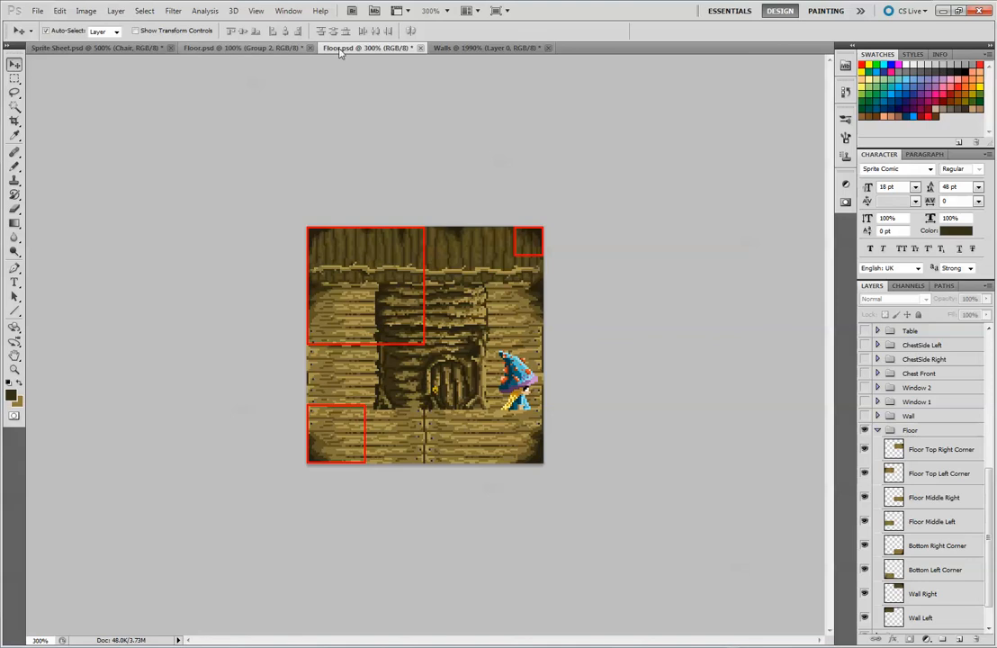
left_click(474, 50)
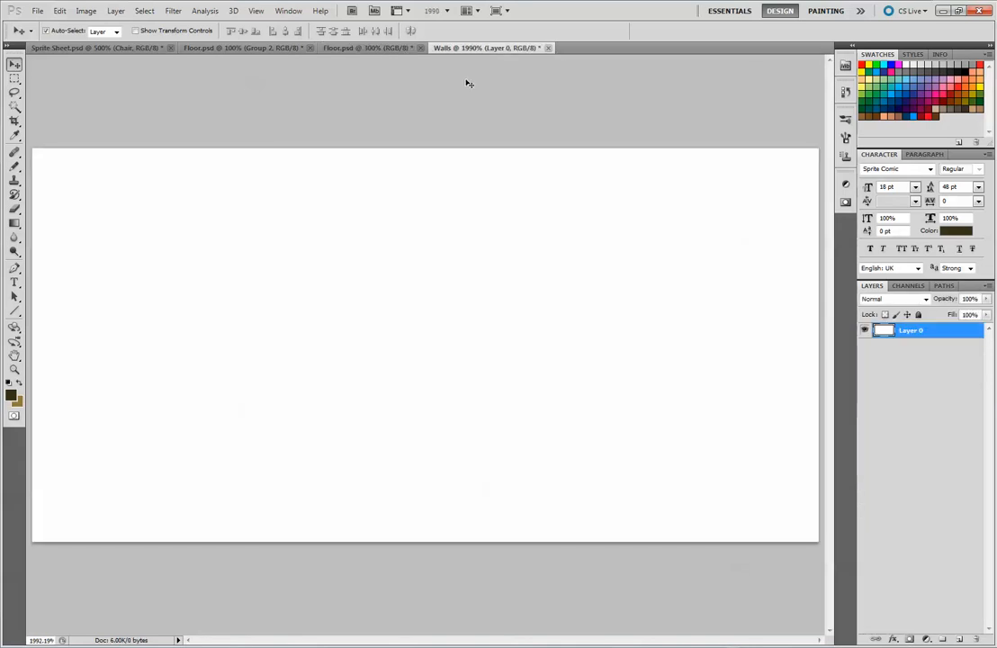
- Examine the tree, bridge, building and indoor wood tiles in Sprite Sheet.psd
left_click(99, 48)
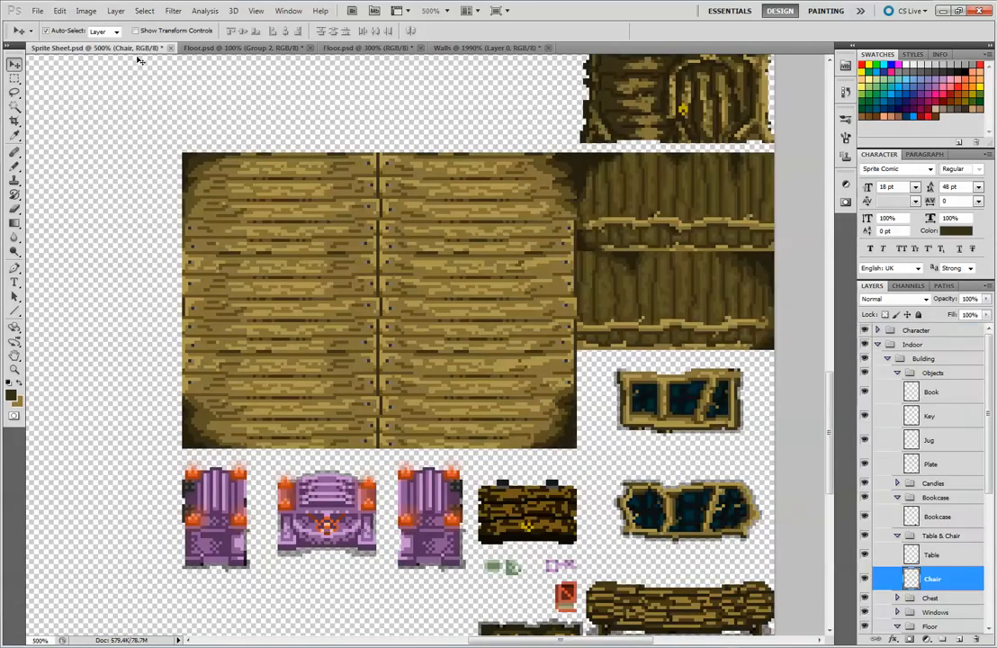
key("ctrl+minus")
key("ctrl+minus")
key("ctrl+minus")
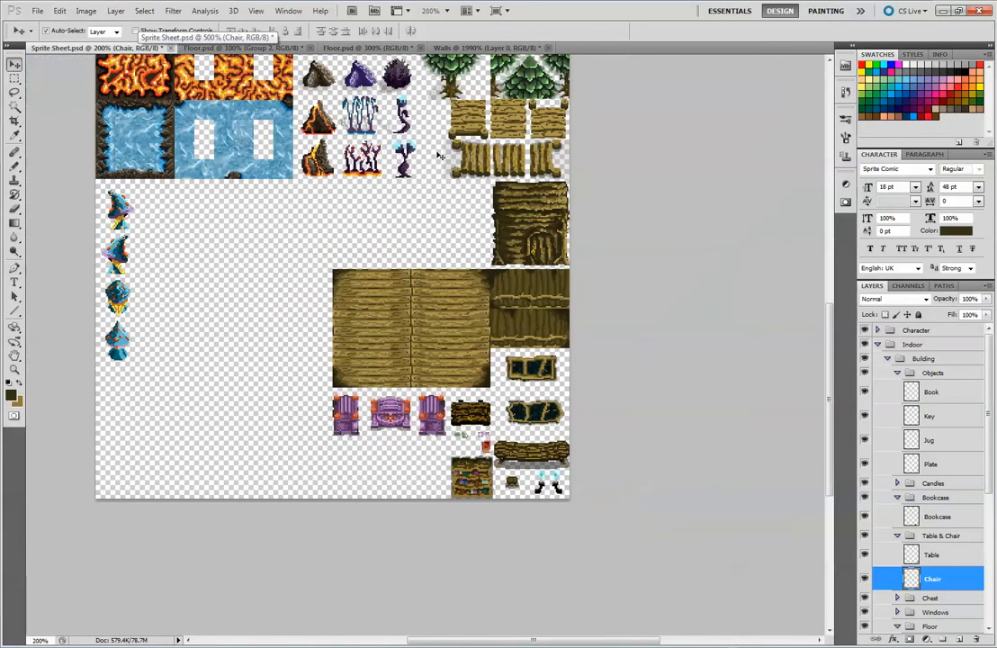
left_click_drag(439, 155, 405, 340)
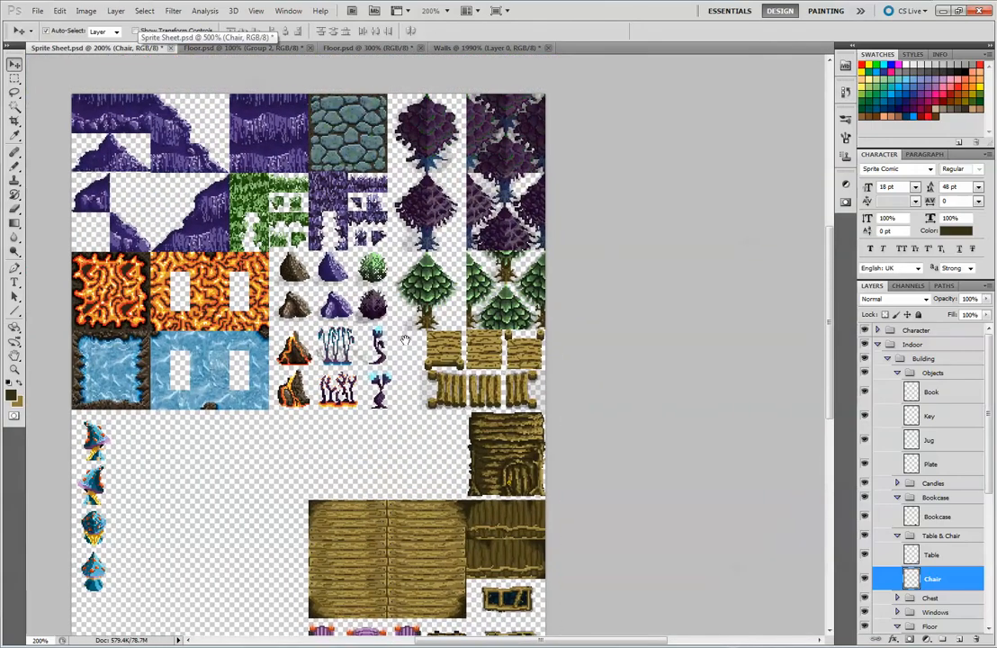
key("ctrl+plus")
key("ctrl+plus")
key("ctrl+plus")
key("ctrl+plus")
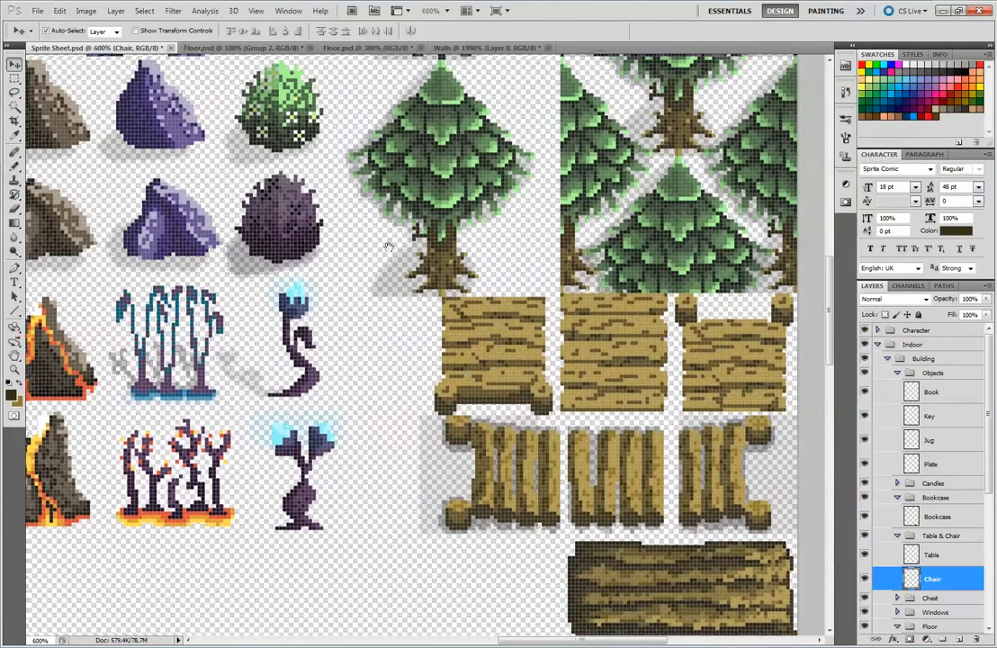
left_click_drag(389, 247, 224, 213)
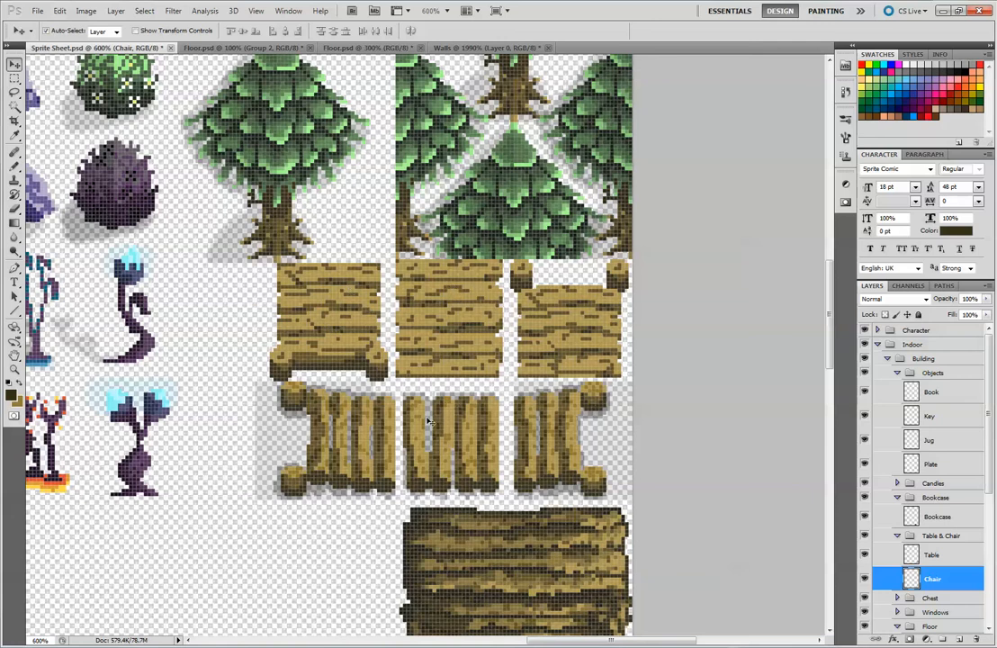
scroll(598, 443, "down", 1)
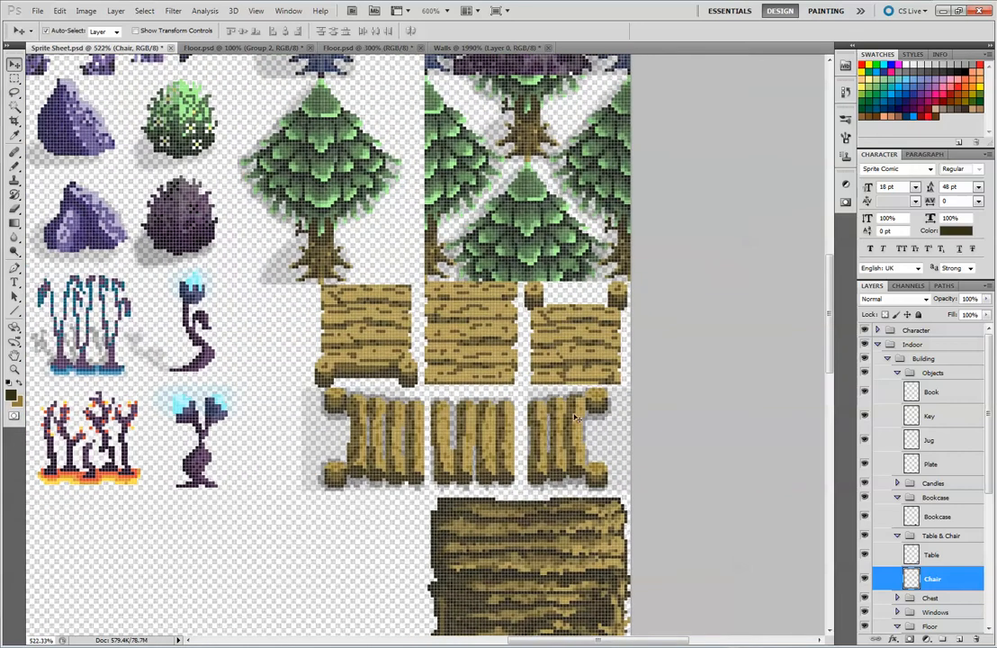
scroll(603, 443, "down", 1)
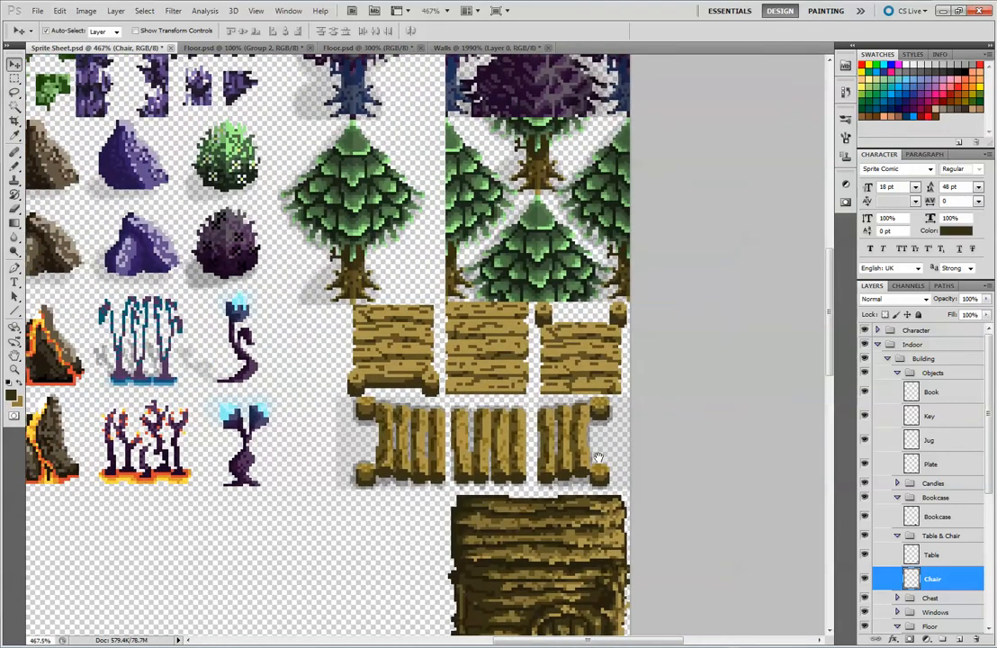
left_click_drag(603, 443, 598, 313)
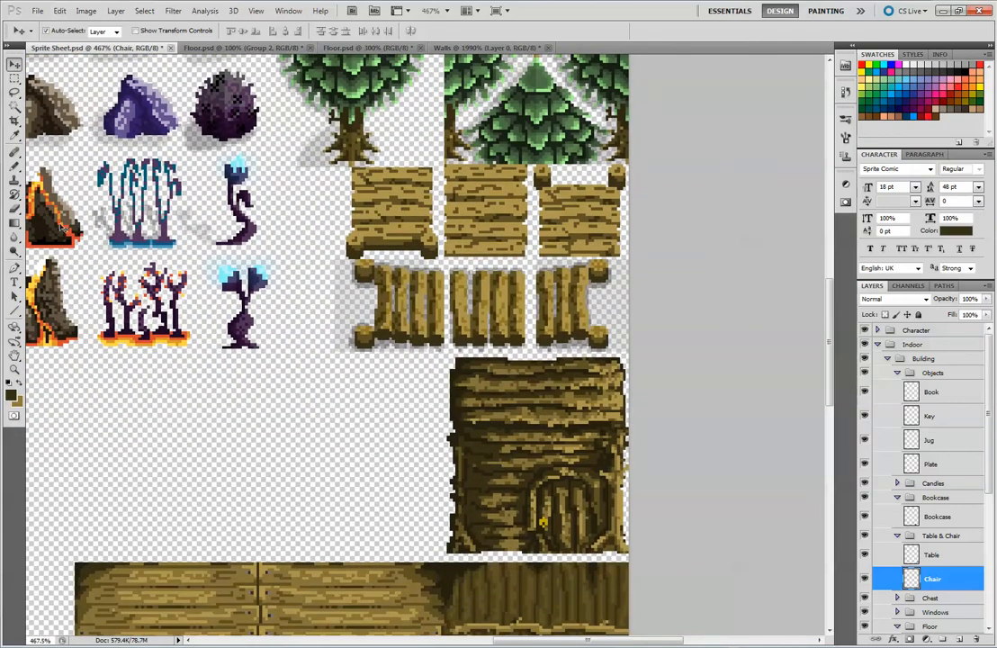
- With the Pencil tool, sample the brown of the vertical wall planks in the sprite sheet and return to the Walls document
left_click(15, 167)
left_click_drag(570, 441, 545, 278)
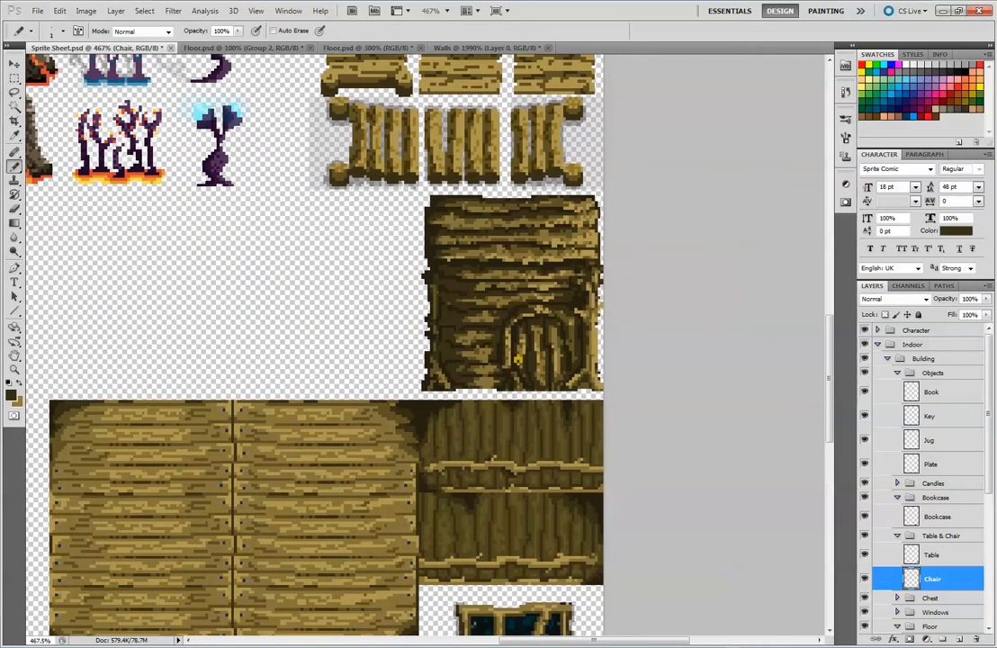
left_click(480, 421)
left_click(481, 48)
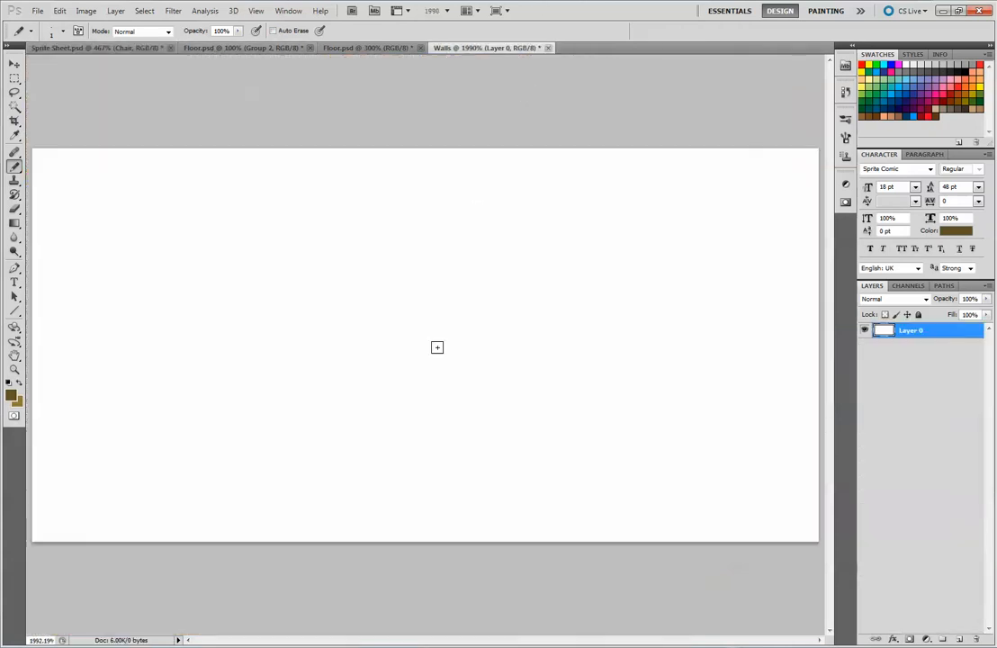
- Undo a test pencil stroke on Layer 0, and add a new layer above it named Brushes
mouse_move(118, 236)
left_mouse_down()
mouse_move(100, 254)
mouse_move(136, 203)
left_mouse_up()
key("ctrl+z")
left_click(961, 639)
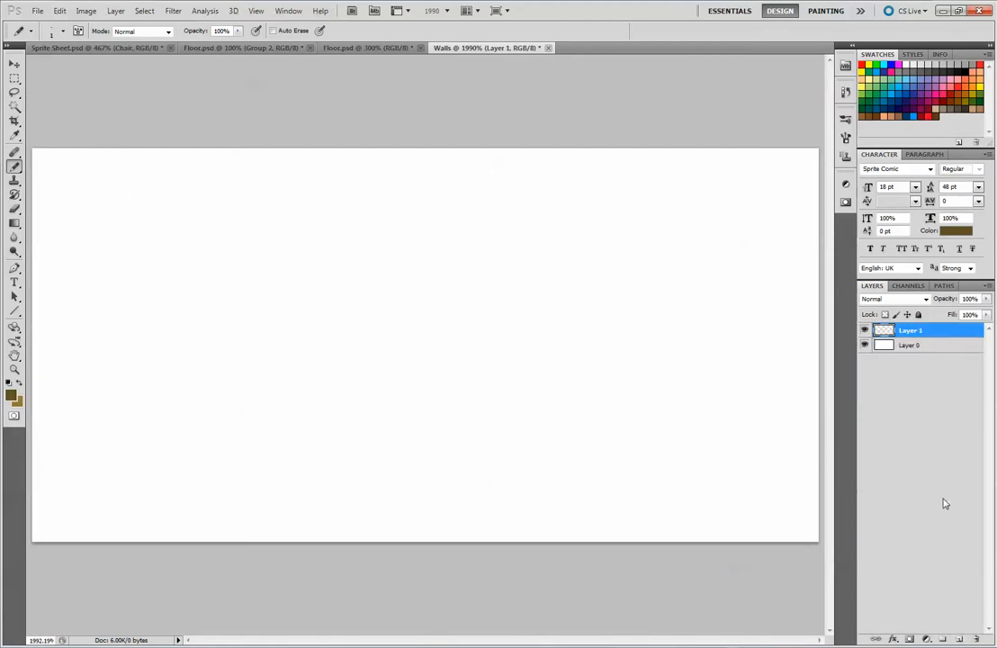
double_click(911, 331)
type("Brushes")
key("Return")
- Paint one brown pixel near the canvas's upper edge and rename its layer Colour Palette
left_click(307, 166)
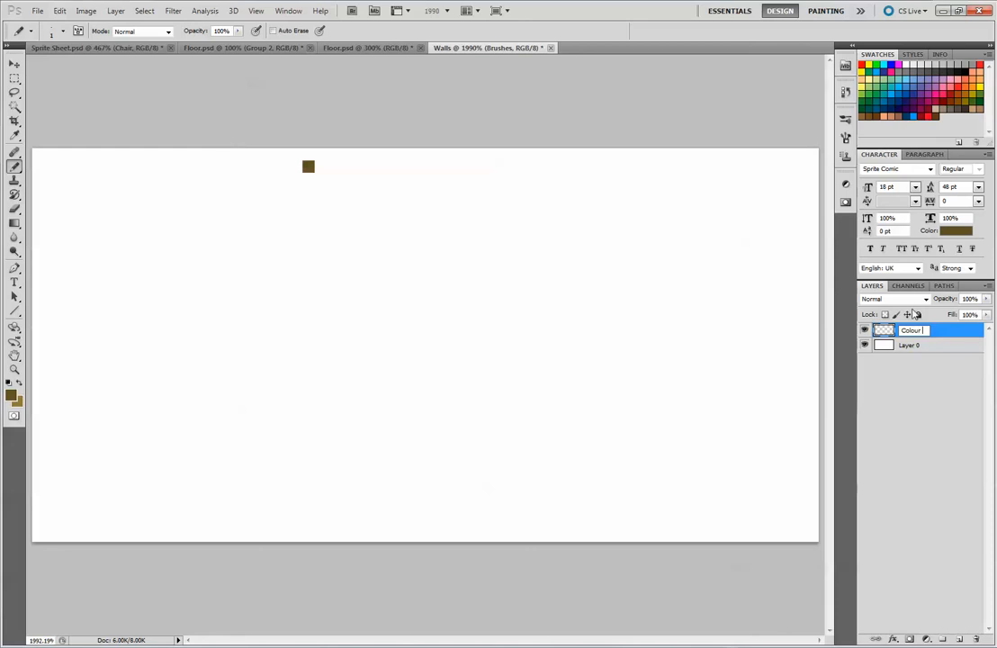
type("ette")
key("Return")
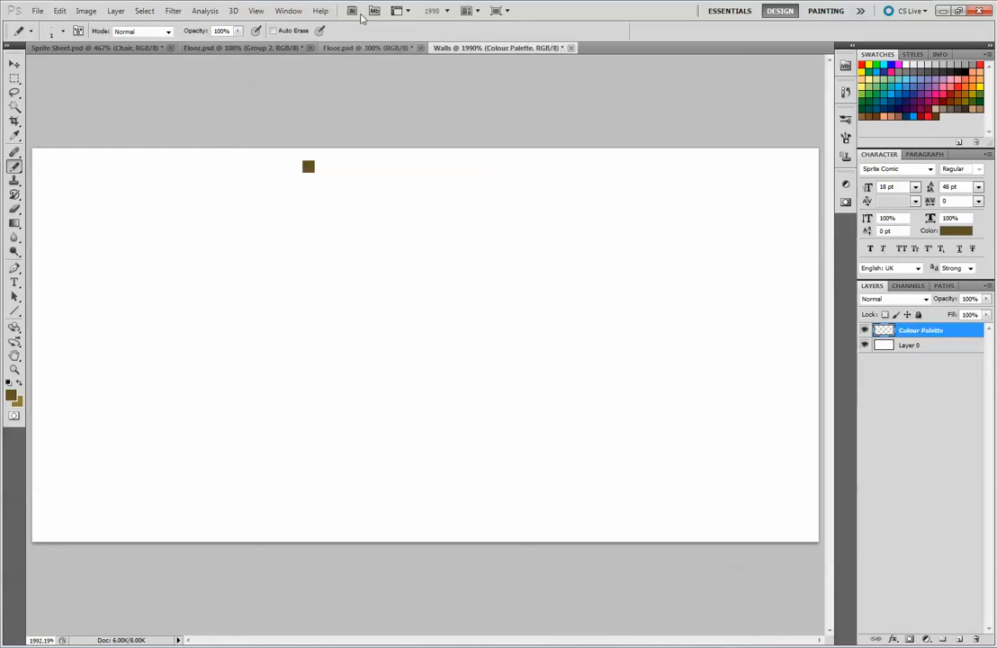
- Look at the wooden wall tiles in Sprite Sheet.psd and return to the Walls document
left_click(108, 49)
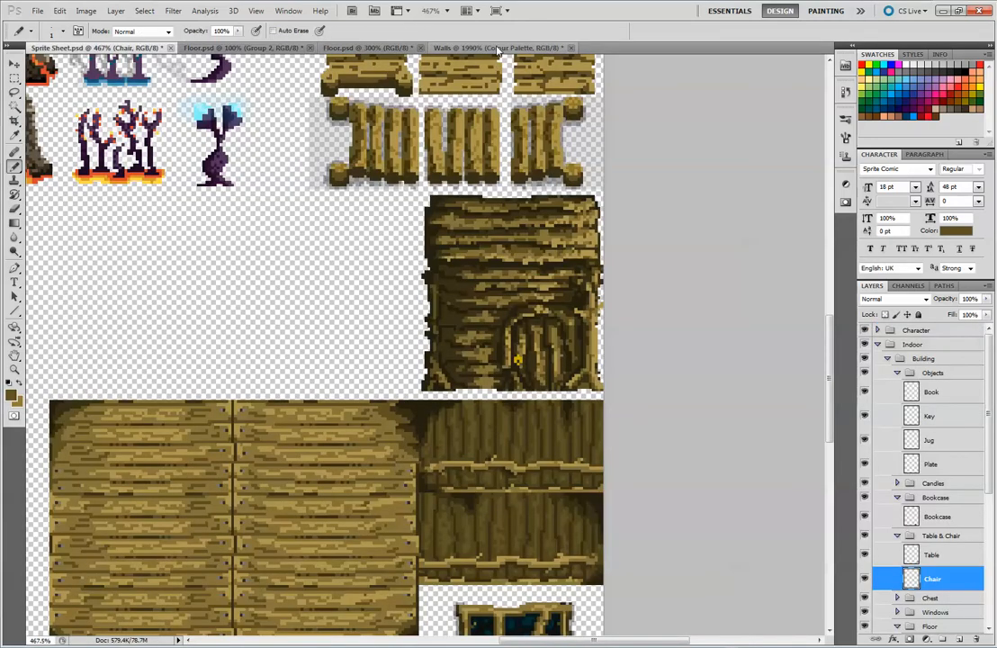
left_click(439, 47)
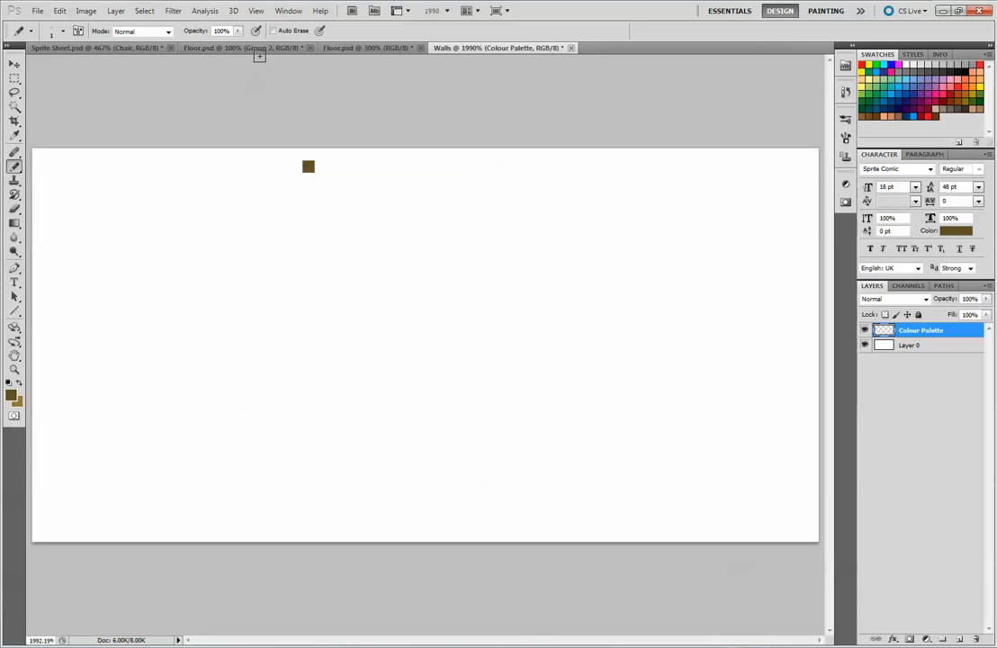
- Check the plank shades in the Sprite Sheet document once more and switch back to Walls
left_click(99, 48)
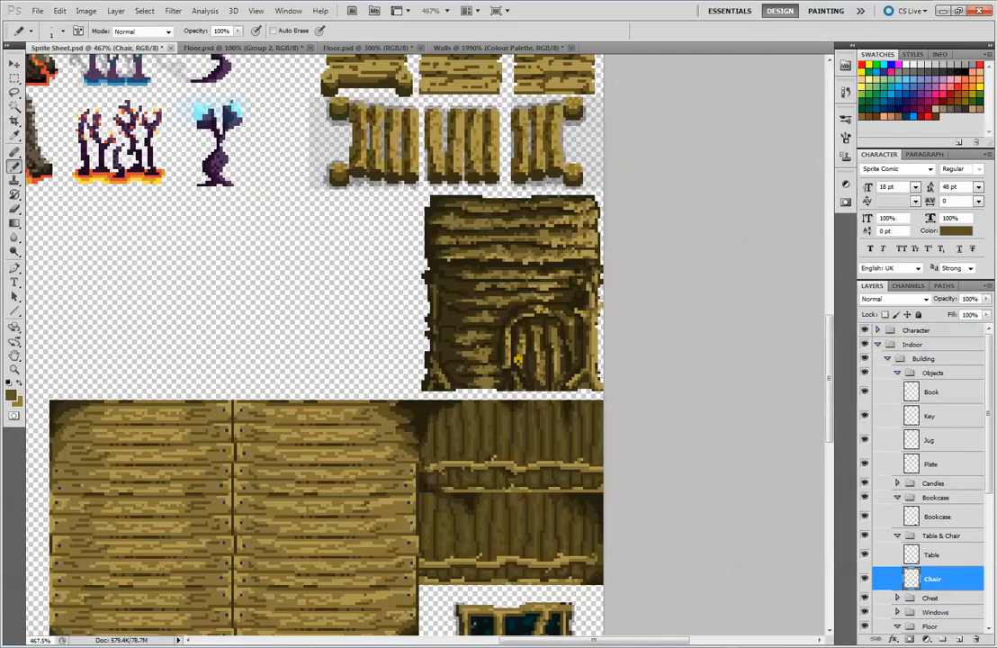
left_click(392, 128, "alt")
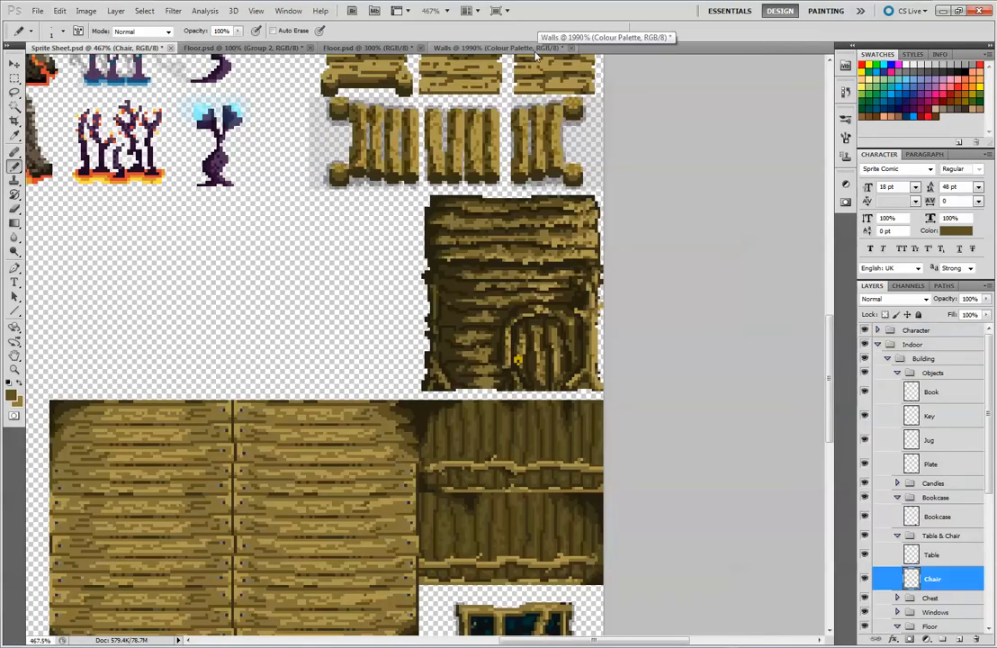
left_click(499, 47)
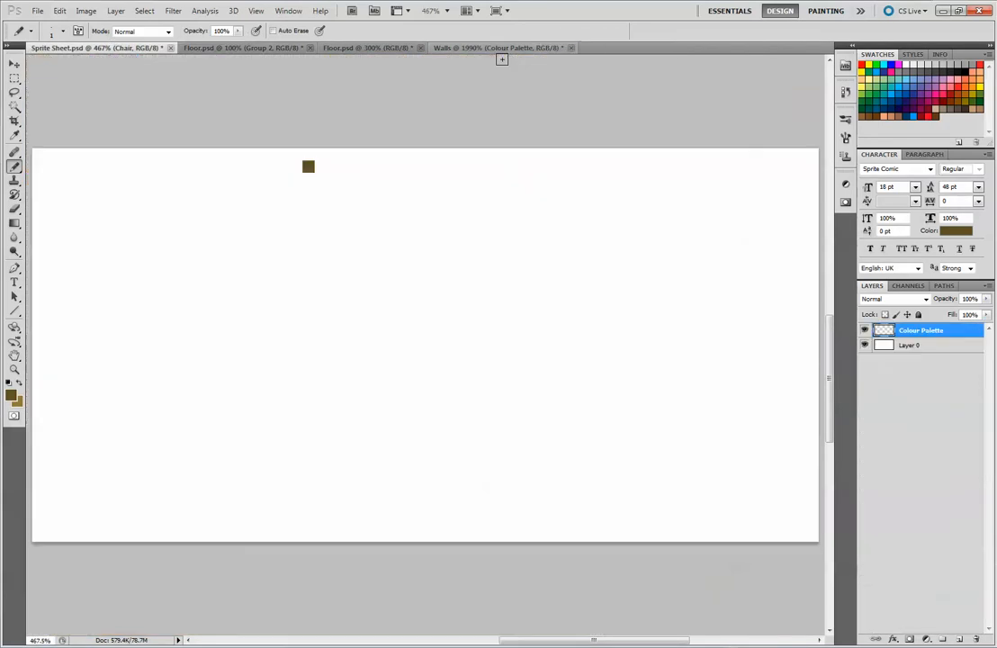
- Choose a very dark brown of about 201a08 as the foreground colour and pencil one pixel beside the brown one, leaving a one-pixel gap
left_click(12, 396)
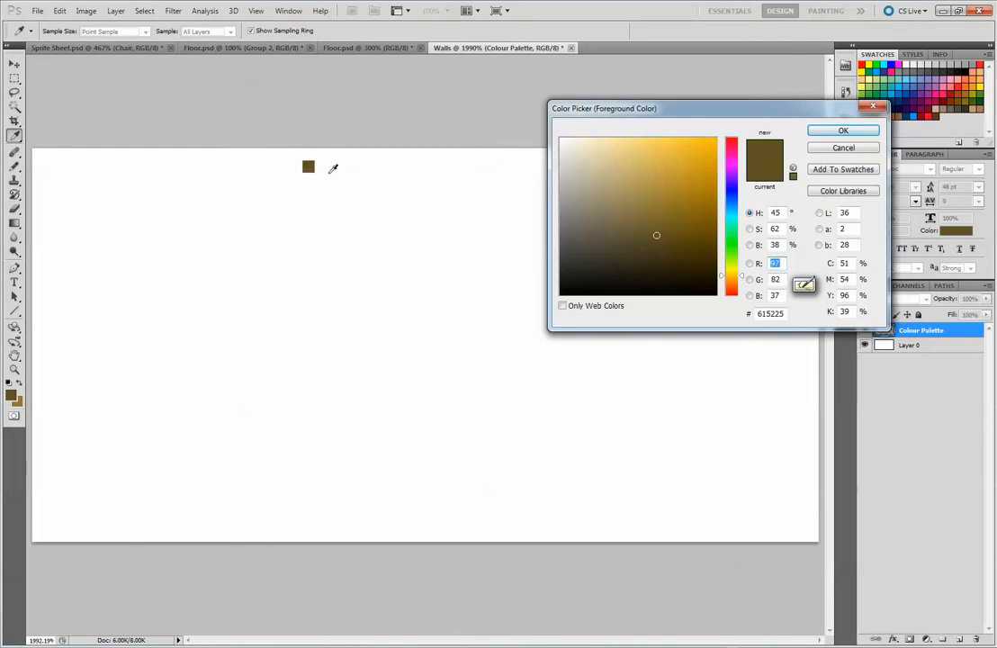
left_click_drag(662, 253, 677, 267)
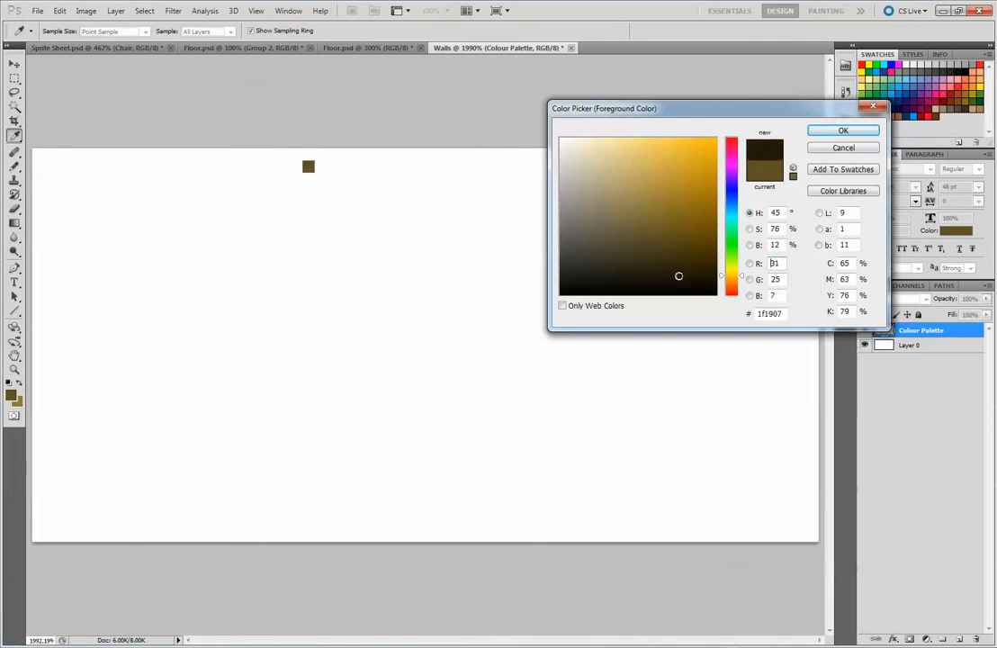
left_click(824, 132)
key("b")
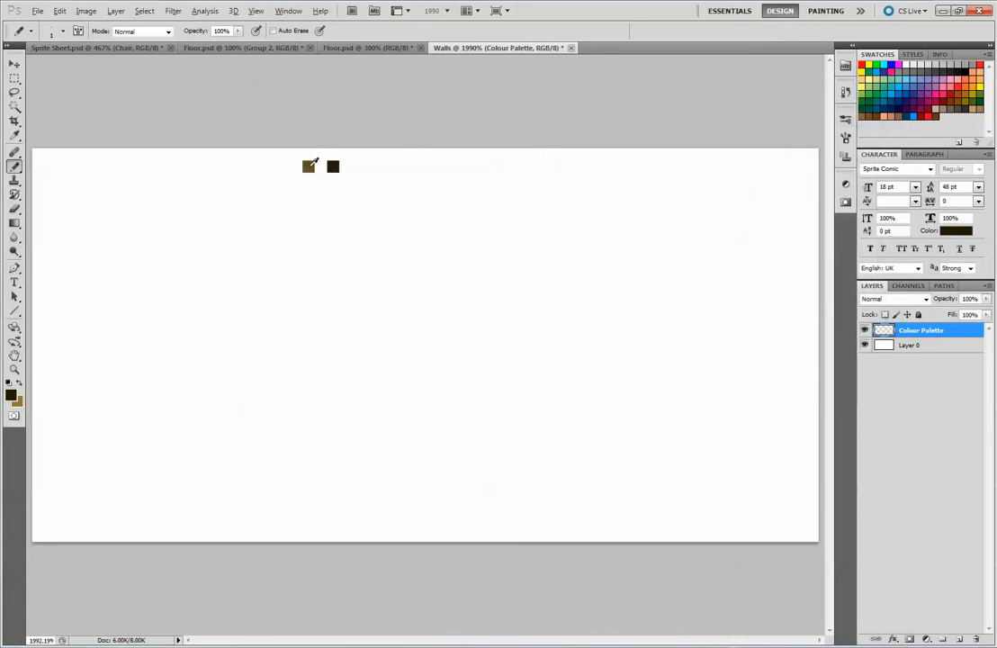
- Compare the brown and very dark brown palette pixels by sampling them alternately in the foreground colour picker
left_click(11, 395)
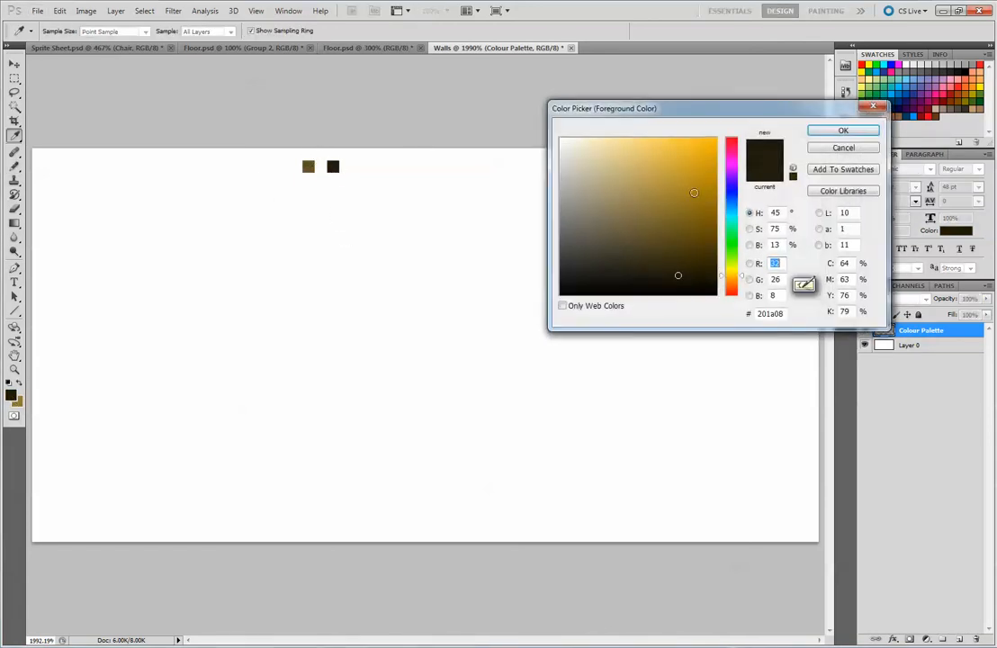
key("alt")
left_click(308, 167)
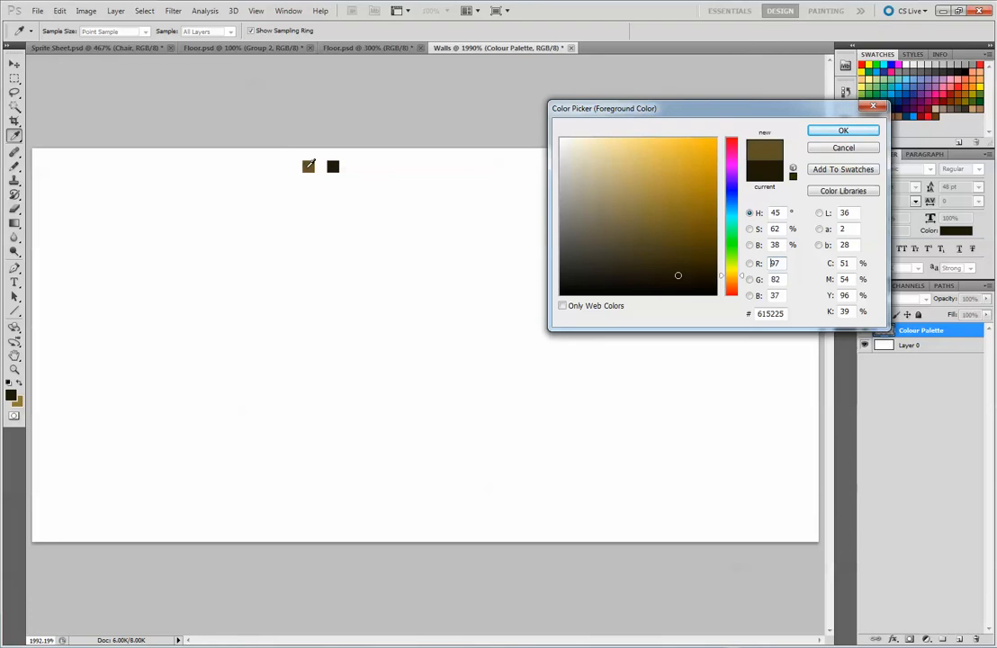
left_click(334, 166)
left_click(309, 167)
left_click(326, 168)
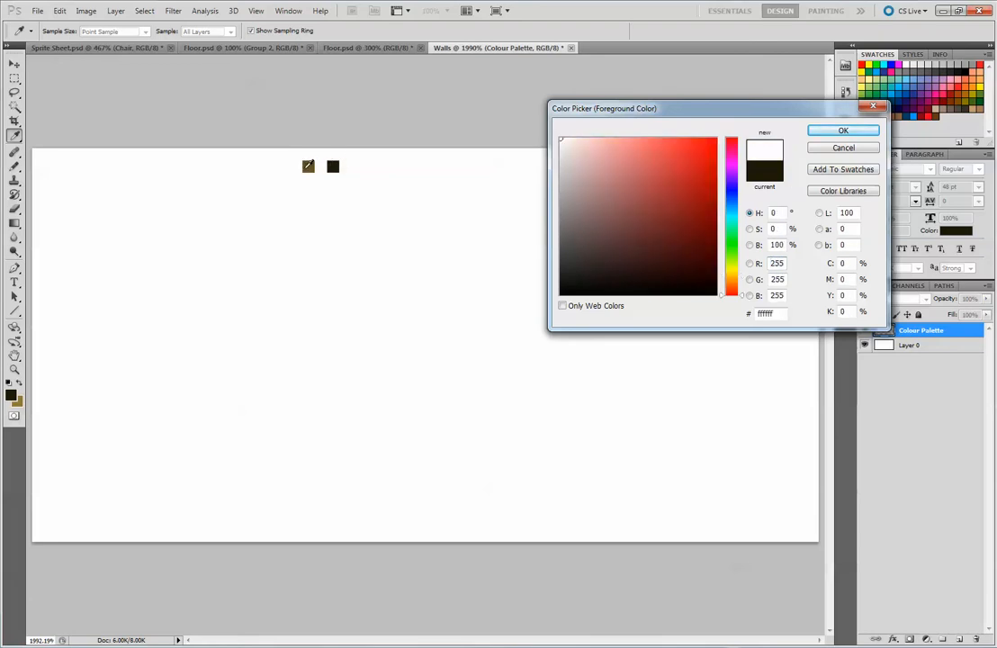
left_click(308, 166)
left_click(334, 165)
left_click(308, 166)
left_click(334, 166)
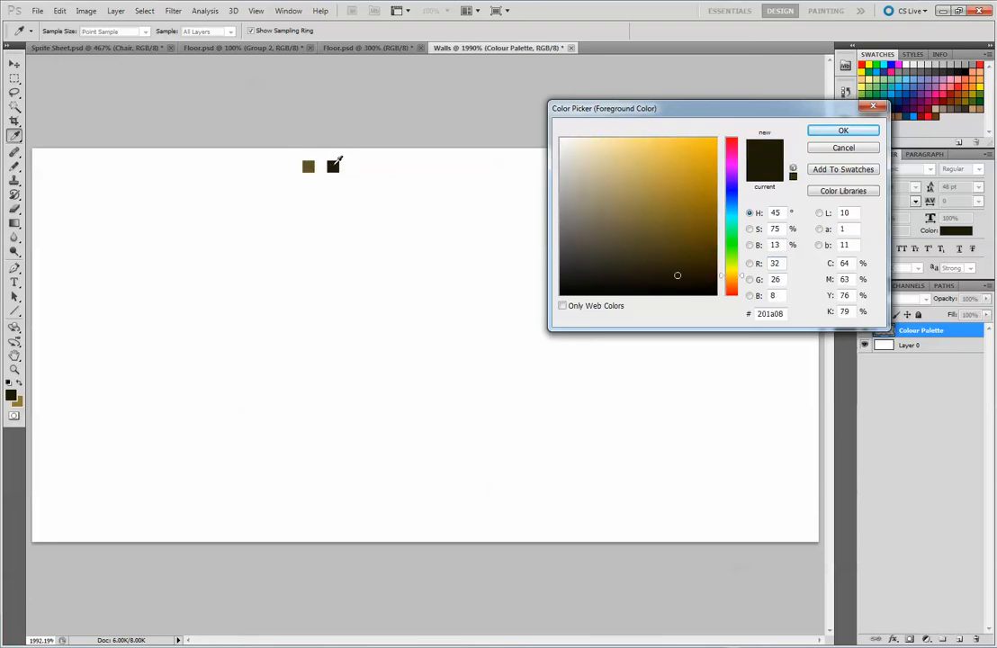
left_click(308, 166)
left_click(334, 165)
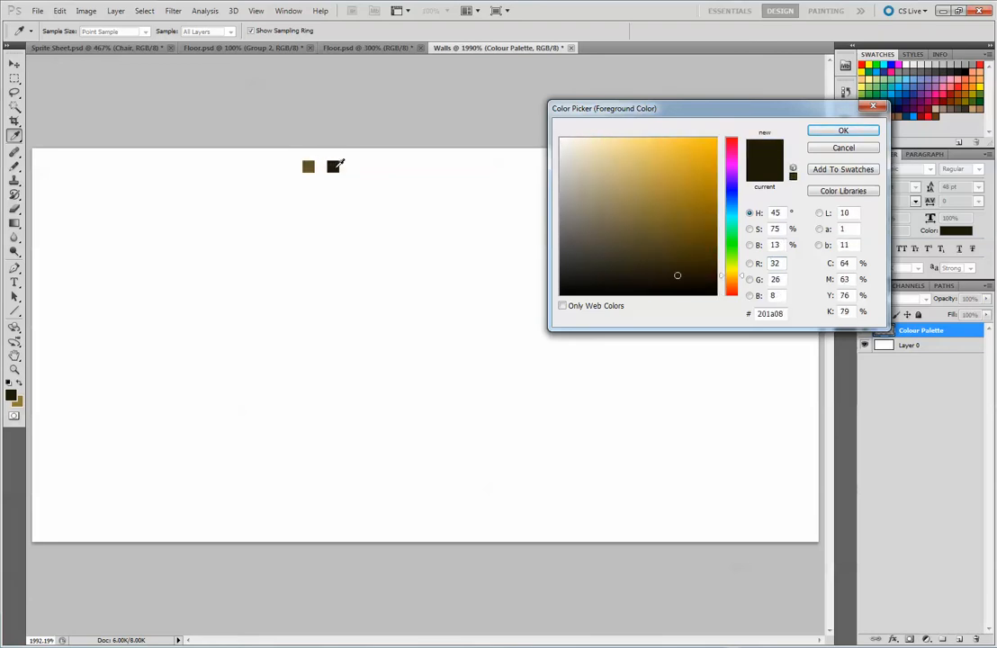
- Set the foreground colour to the intermediate brown 3a3011 and paint it in the gap between the two palette pixels
left_click(671, 259)
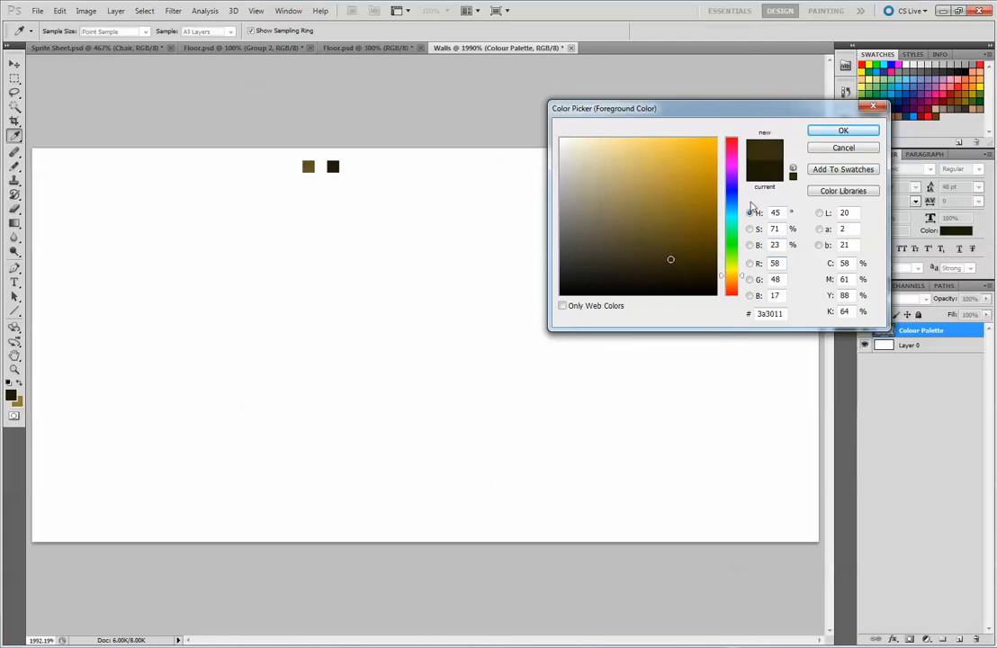
left_click(843, 132)
left_click(320, 166)
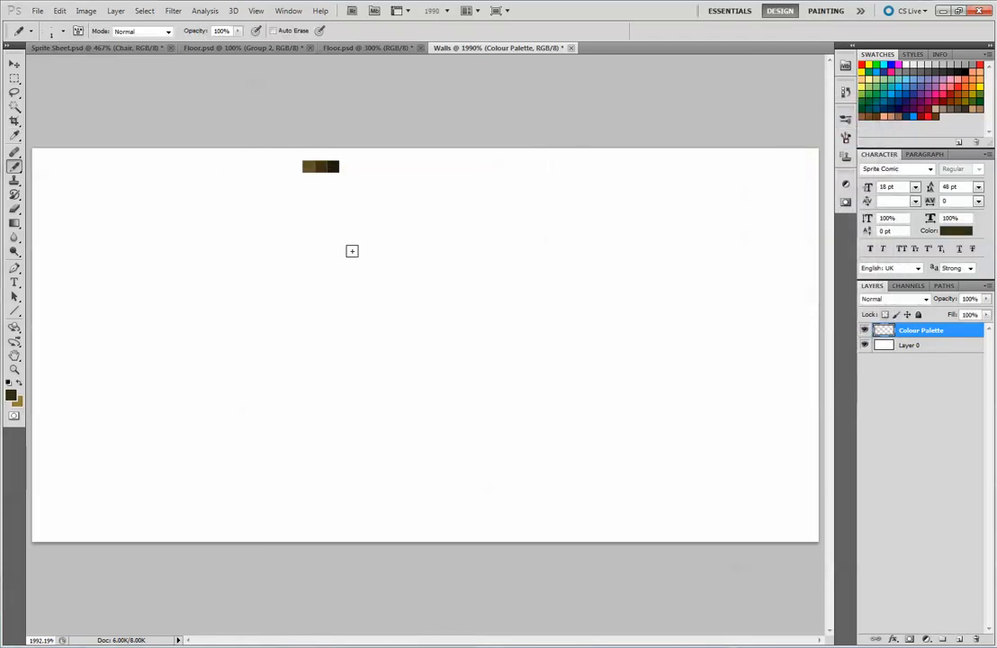
- Enlarge each of the three brown palette shades to a block two pixels wide and two pixels high
key("ctrl+plus")
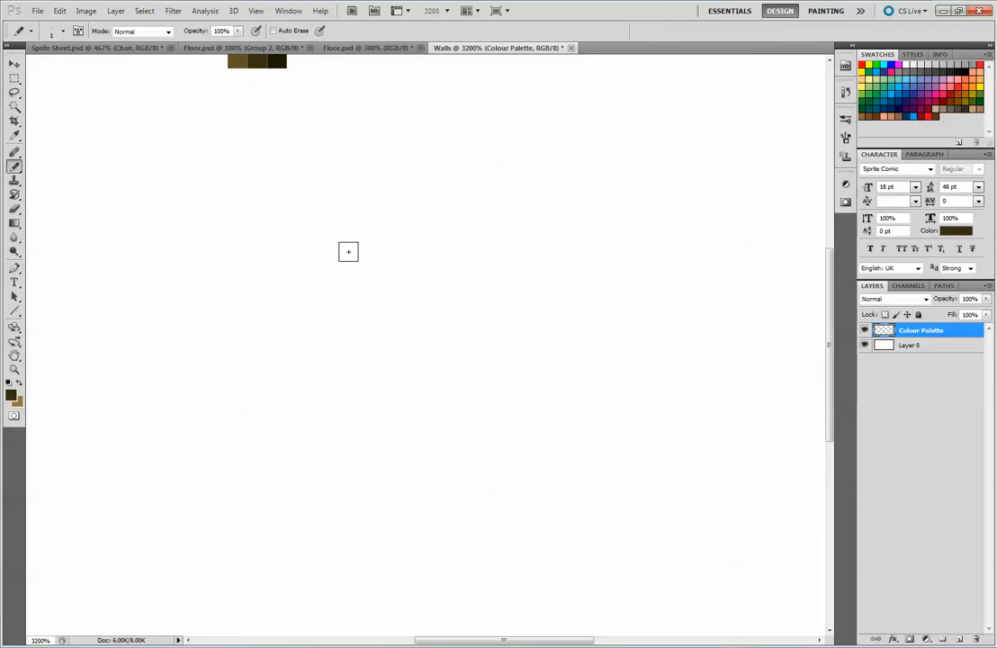
scroll(349, 251, "up", 5)
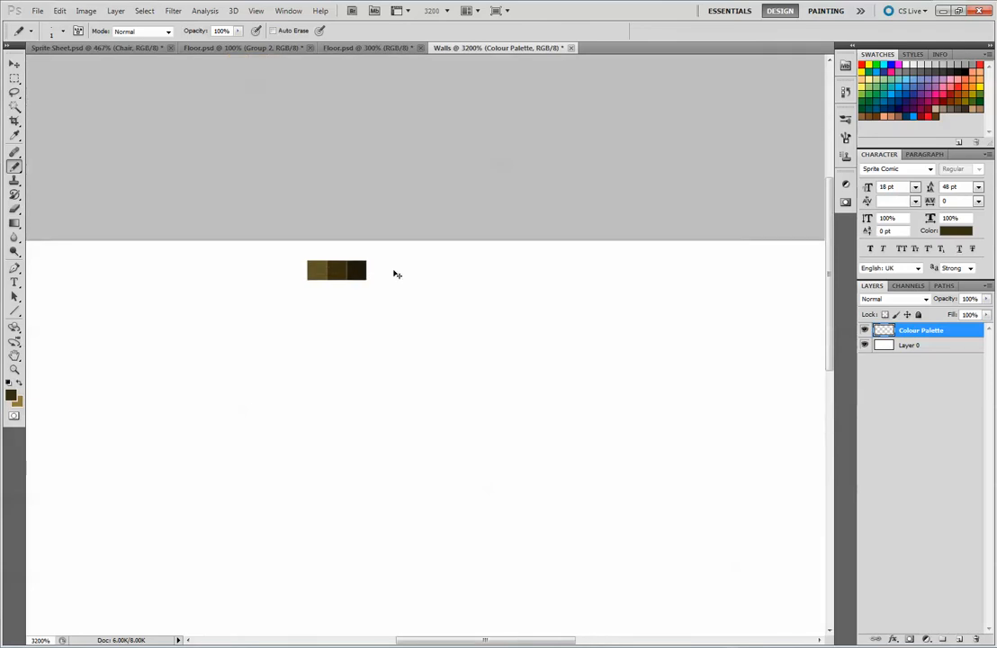
key("ctrl+minus")
key("ctrl+minus")
key("ctrl+minus")
key("ctrl+minus")
key("ctrl+plus")
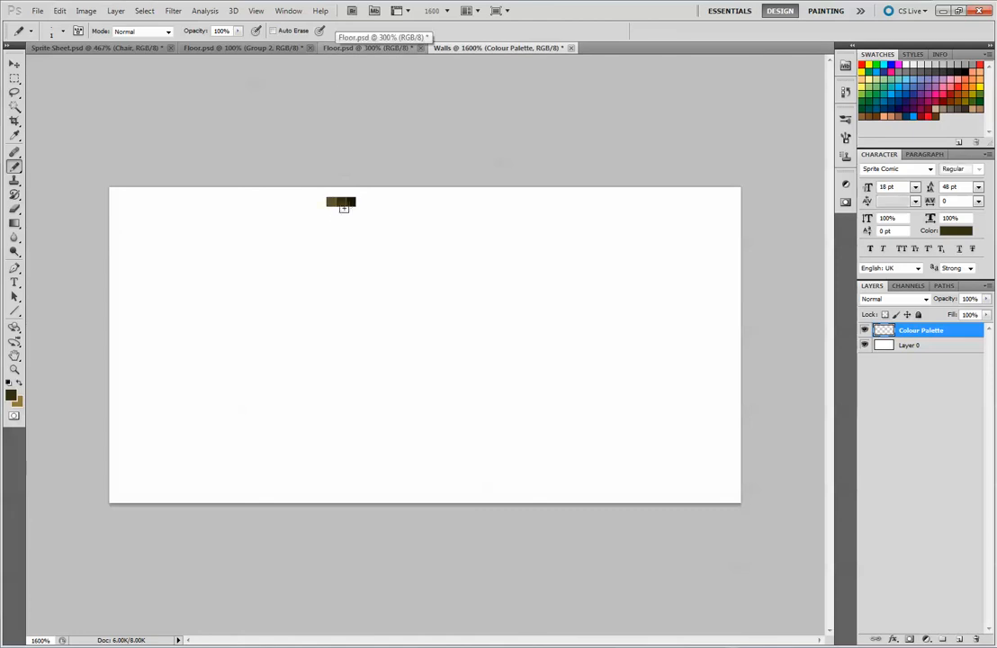
left_click(356, 201, "alt")
left_click(363, 200)
left_click_drag(368, 201, 373, 209)
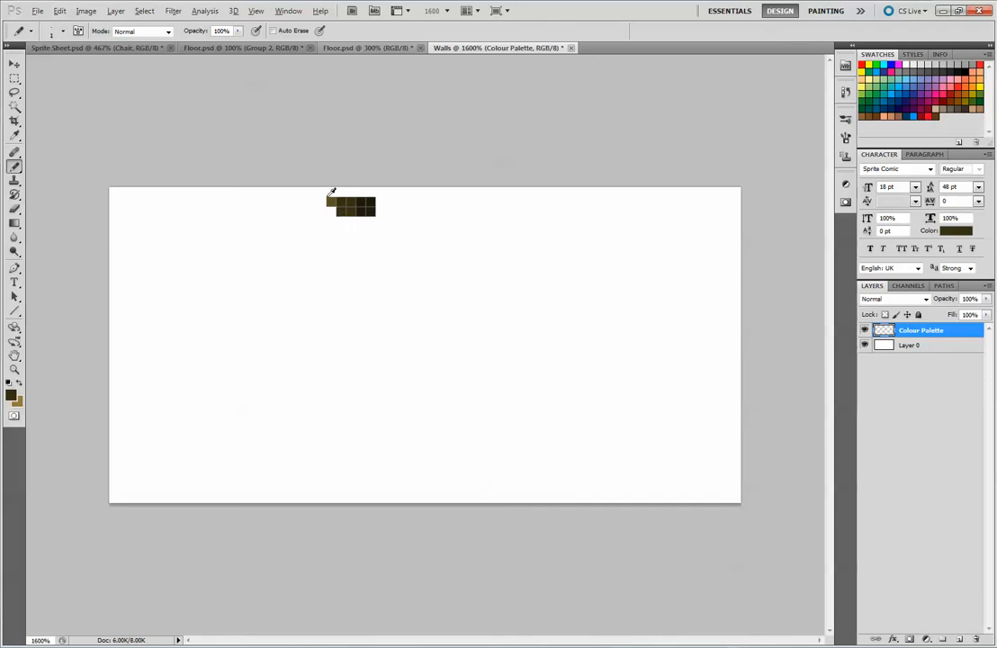
left_click(329, 200, "alt")
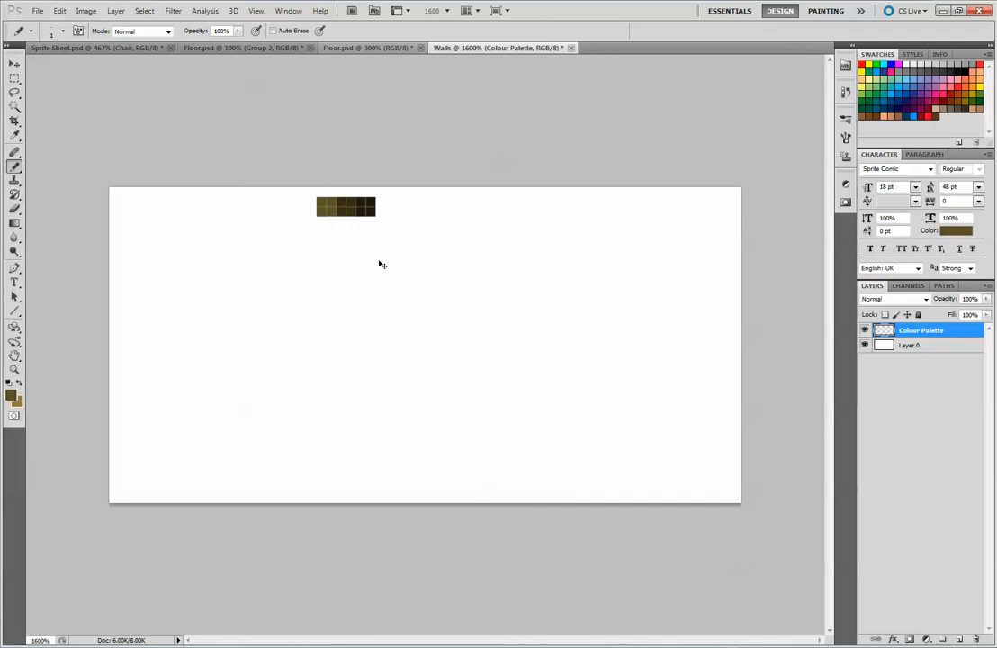
key("ctrl+minus")
key("ctrl+minus")
key("ctrl+minus")
key("ctrl+minus")
key("ctrl+minus")
key("ctrl+minus")
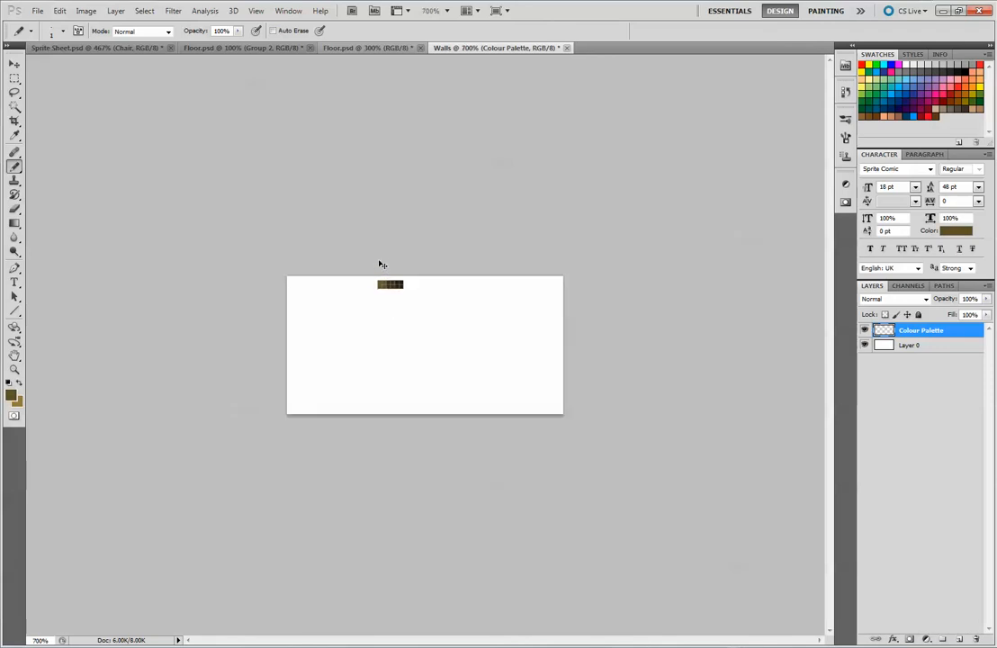
key("ctrl+plus")
key("ctrl+plus")
key("ctrl+plus")
key("ctrl+plus")
key("ctrl+plus")
key("ctrl+plus")
key("ctrl+plus")
key("ctrl+plus")
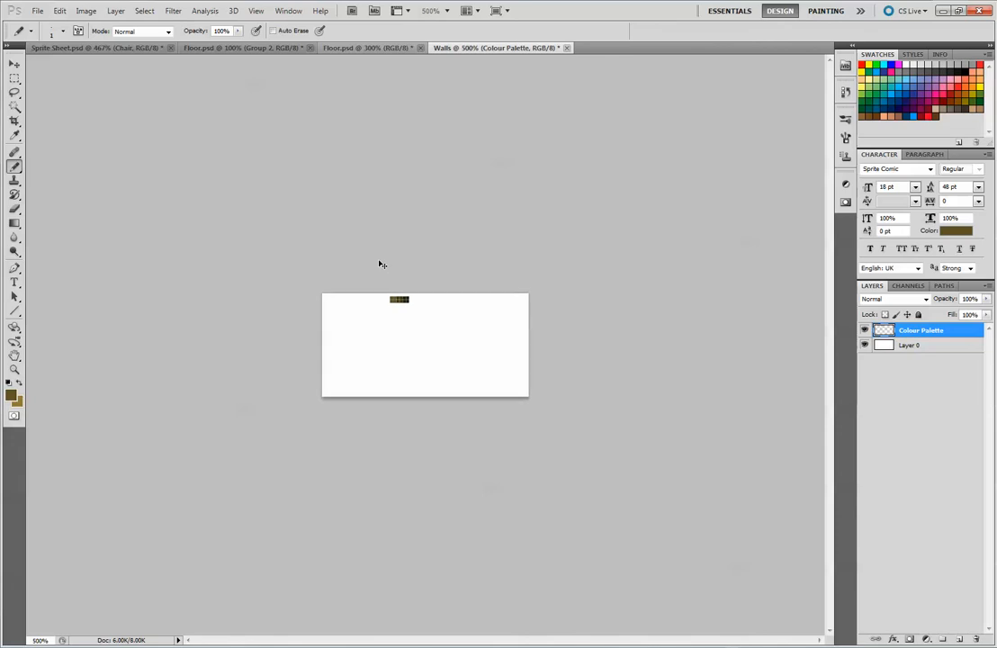
key("ctrl+minus")
key("ctrl+minus")
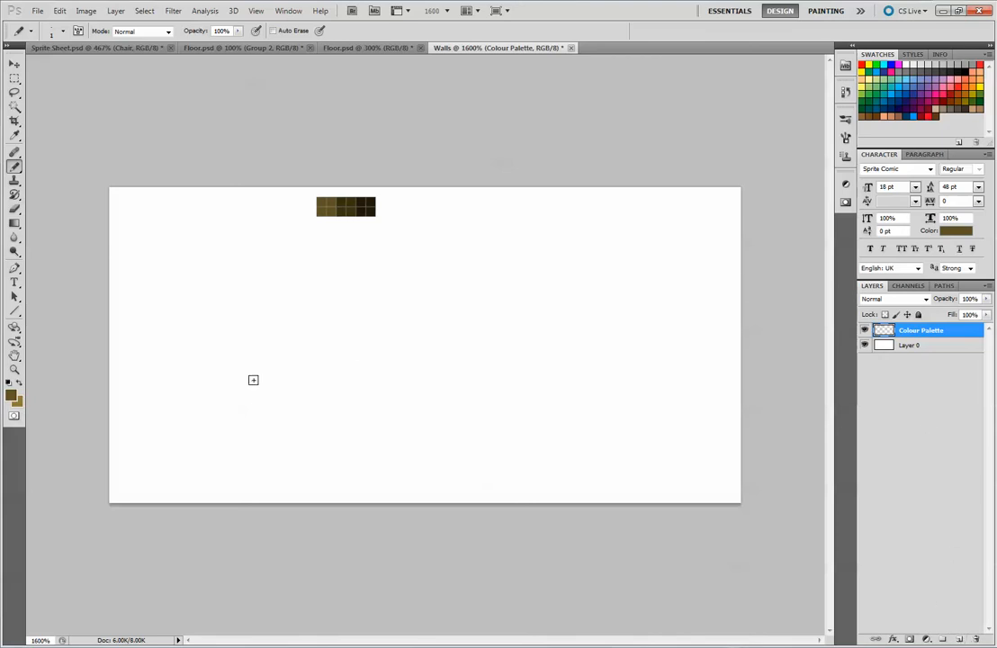
- Hide Layer 0 so the palette sits on a transparent background
left_click(862, 348)
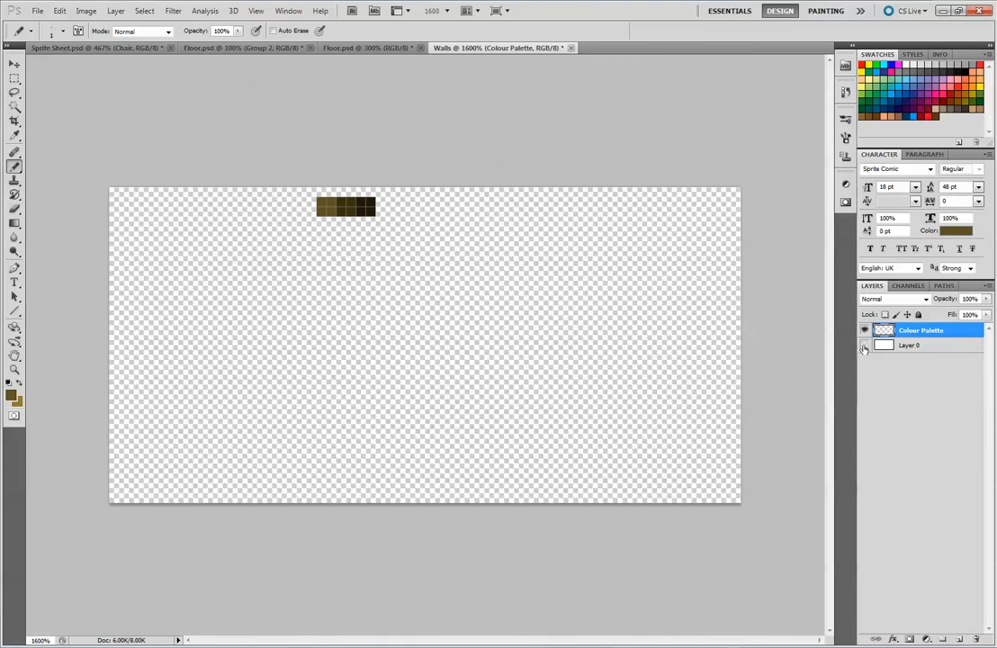
left_click(862, 348)
left_click(862, 348)
- Sample the lightest palette brown and pencil a straight one-pixel horizontal line across the full canvas width, just below the middle
left_click(325, 213, "alt")
left_click_drag(110, 355, 184, 352)
key("ctrl+z")
mouse_move(112, 358)
left_mouse_down()
mouse_move(224, 355)
mouse_move(427, 370)
left_mouse_up()
key("ctrl+z")
left_click_drag(112, 360, 710, 360)
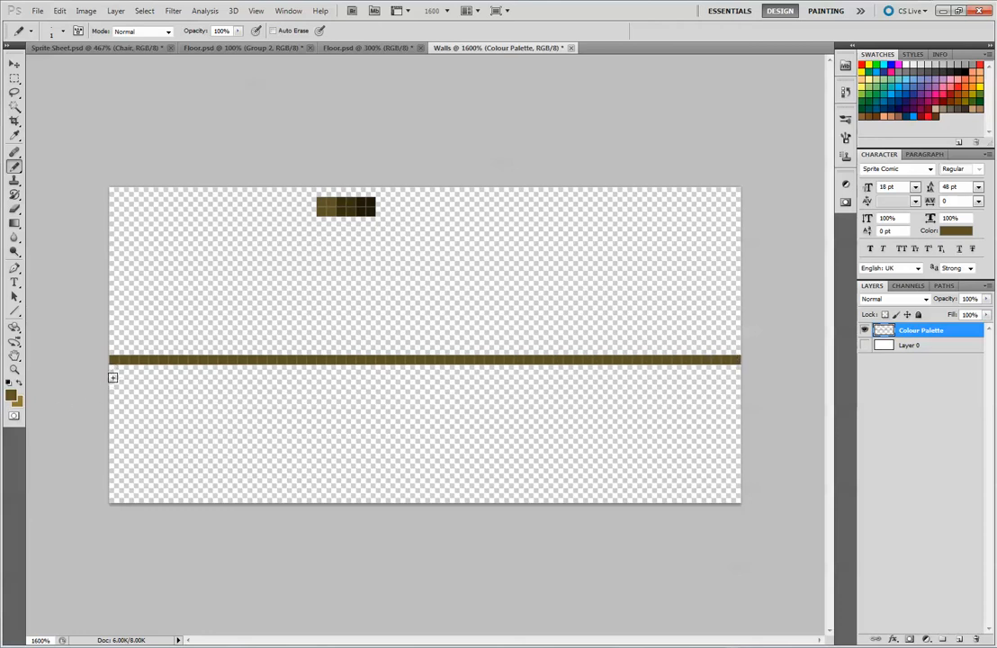
- Paint a four-pixel-high band in the same brown across the canvas, two pixels below the horizontal line
left_click_drag(113, 388, 733, 391)
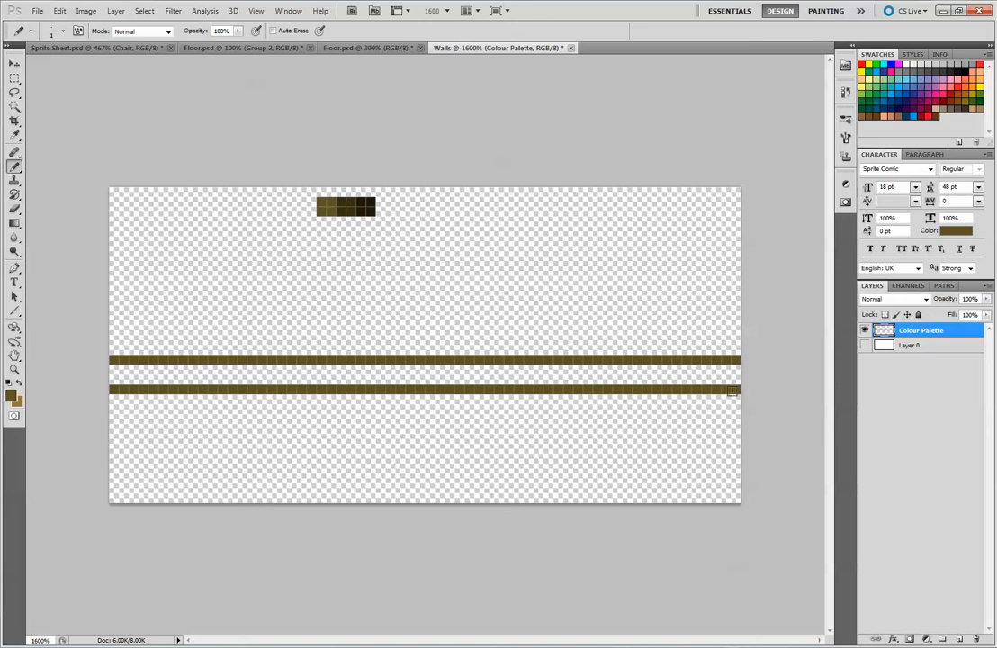
mouse_move(113, 418)
left_mouse_down()
mouse_move(365, 411)
mouse_move(325, 423)
left_mouse_up()
key("ctrl+z")
mouse_move(110, 417)
left_mouse_down()
mouse_move(743, 415)
mouse_move(729, 397)
mouse_move(716, 408)
mouse_move(524, 412)
mouse_move(674, 400)
mouse_move(122, 396)
mouse_move(115, 409)
mouse_move(378, 399)
left_mouse_up()
mouse_move(541, 400)
left_mouse_down()
mouse_move(326, 410)
mouse_move(551, 404)
mouse_move(381, 397)
left_mouse_up()
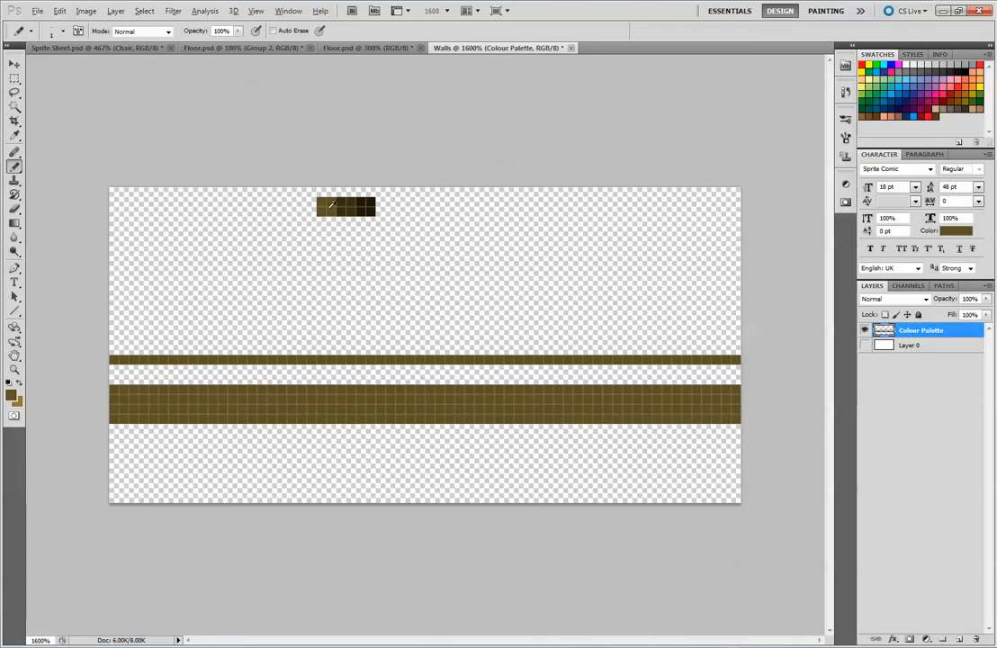
- Sample the middle palette brown and darken the right and left ends of the brown band's upper pixel row
left_click(351, 200, "alt")
left_click_drag(117, 390, 680, 380)
key("ctrl+z")
left_click_drag(586, 390, 740, 382)
key("ctrl+z")
left_click_drag(584, 389, 740, 389)
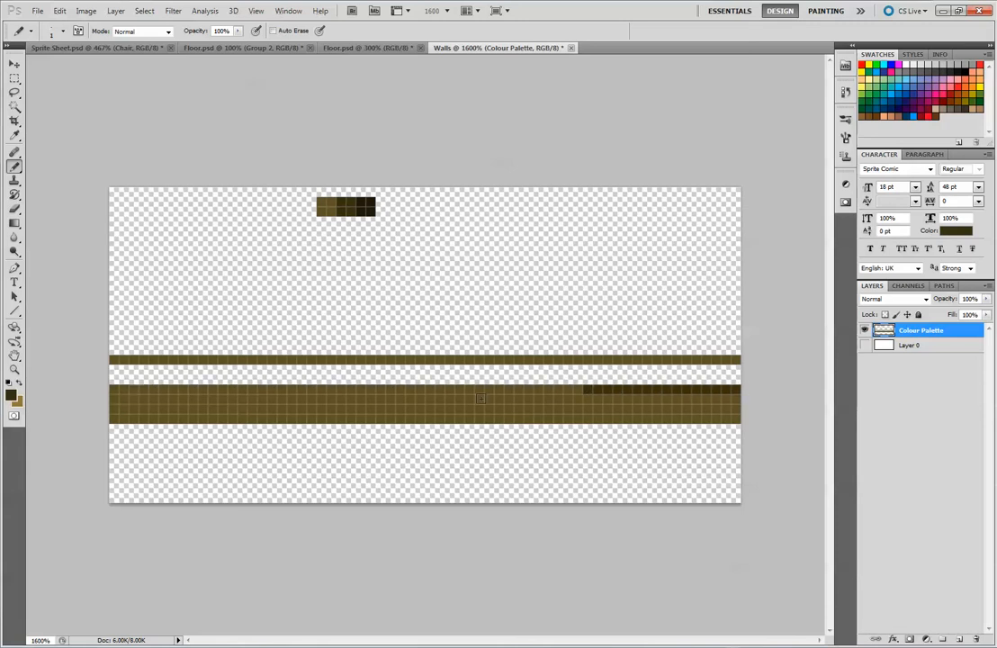
left_click_drag(118, 387, 197, 389)
- Extend the darker brown along the remaining middle part of the band's upper row to form one continuous straight line
key("ctrl+minus")
key("ctrl+minus")
key("ctrl+minus")
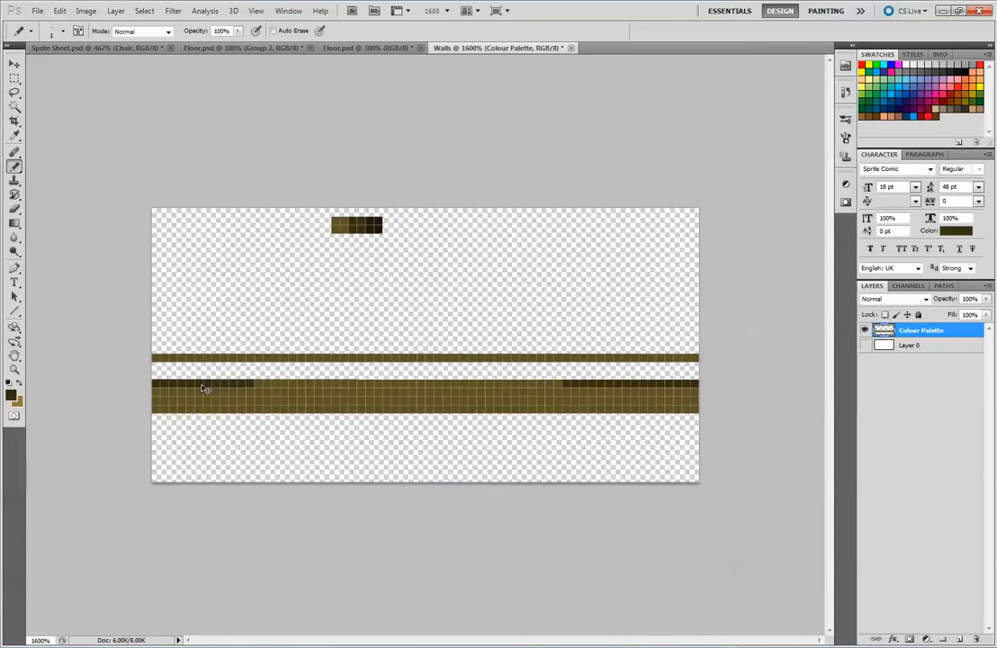
scroll(395, 343, "down", 1)
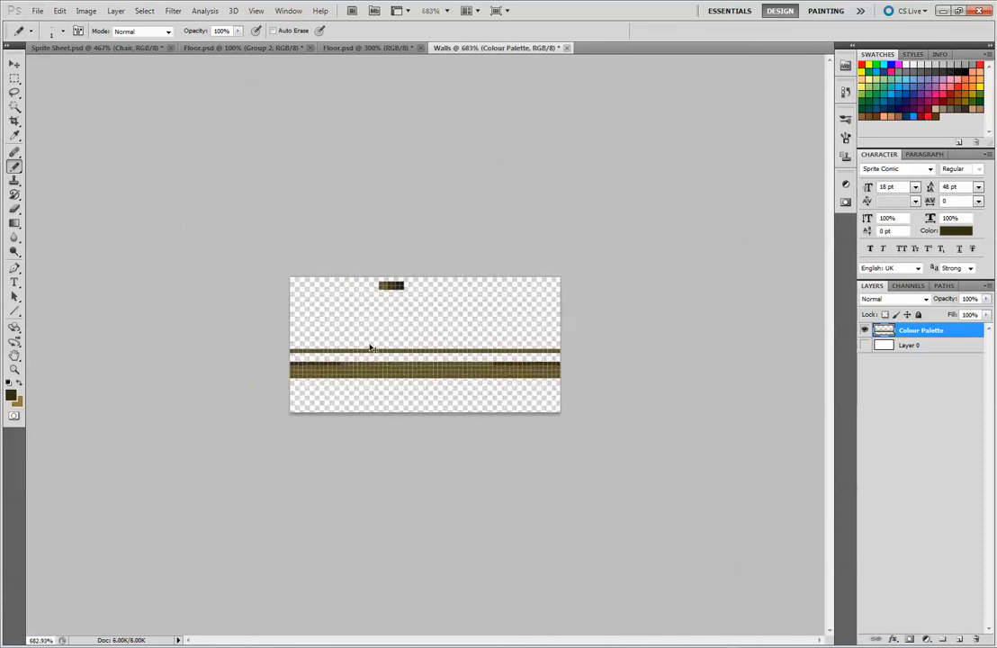
scroll(370, 348, "up", 5)
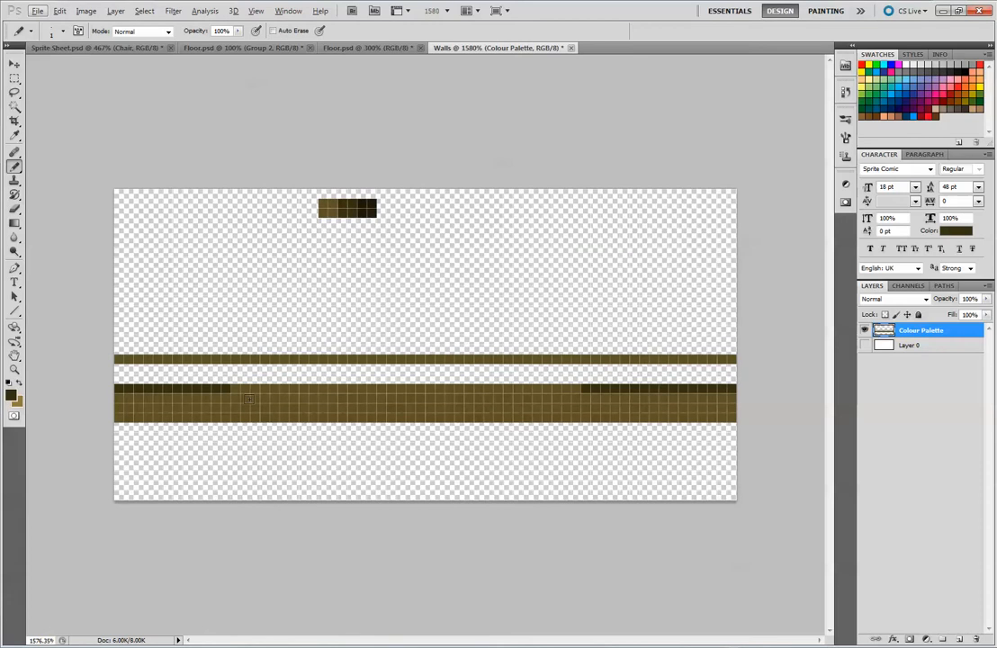
mouse_move(232, 389)
left_mouse_down()
mouse_move(440, 400)
mouse_move(384, 377)
mouse_move(380, 388)
mouse_move(510, 389)
left_mouse_up()
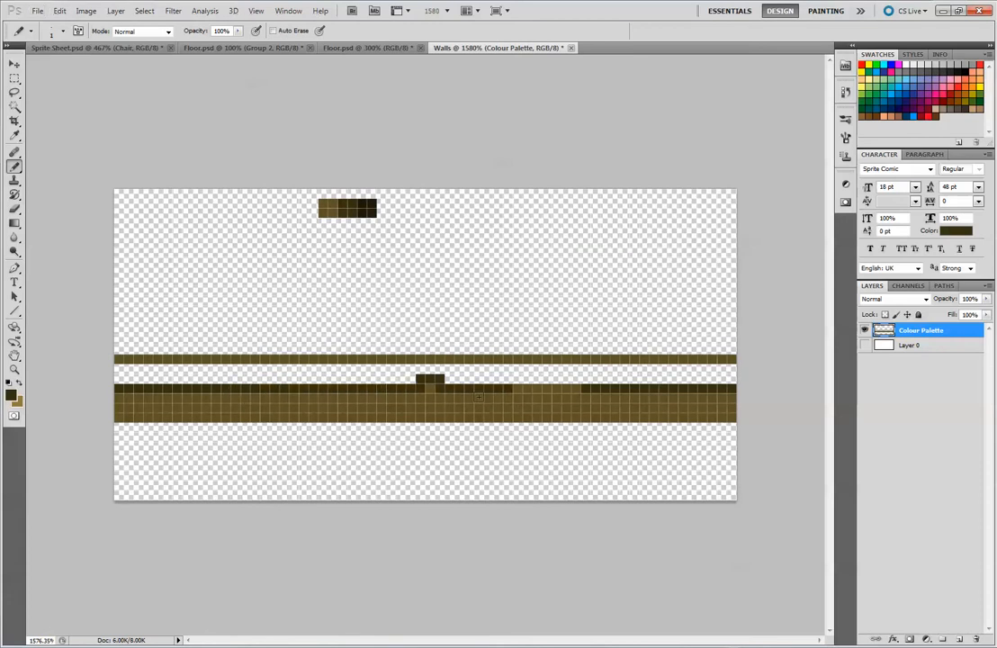
key("ctrl+z")
left_click_drag(381, 389, 500, 378)
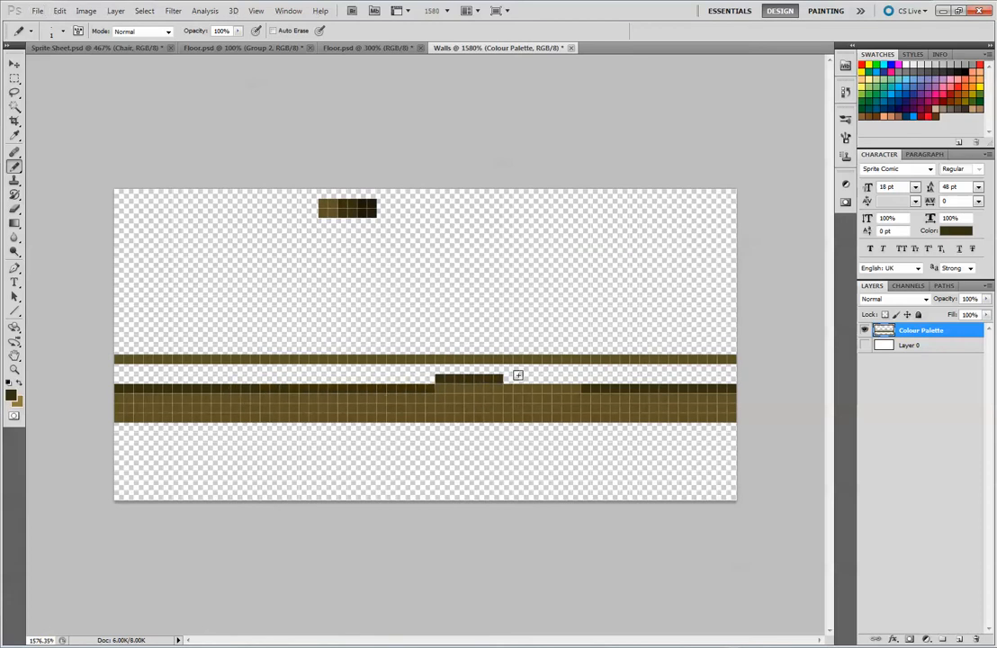
key("ctrl+z")
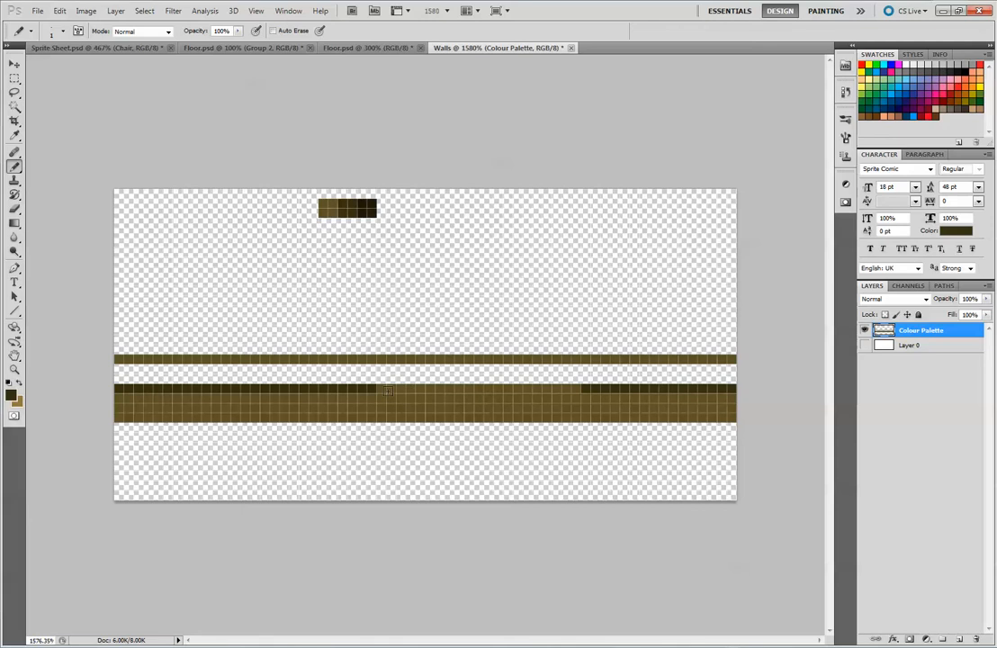
left_click_drag(381, 389, 509, 398)
key("ctrl+z")
left_click_drag(381, 389, 581, 389)
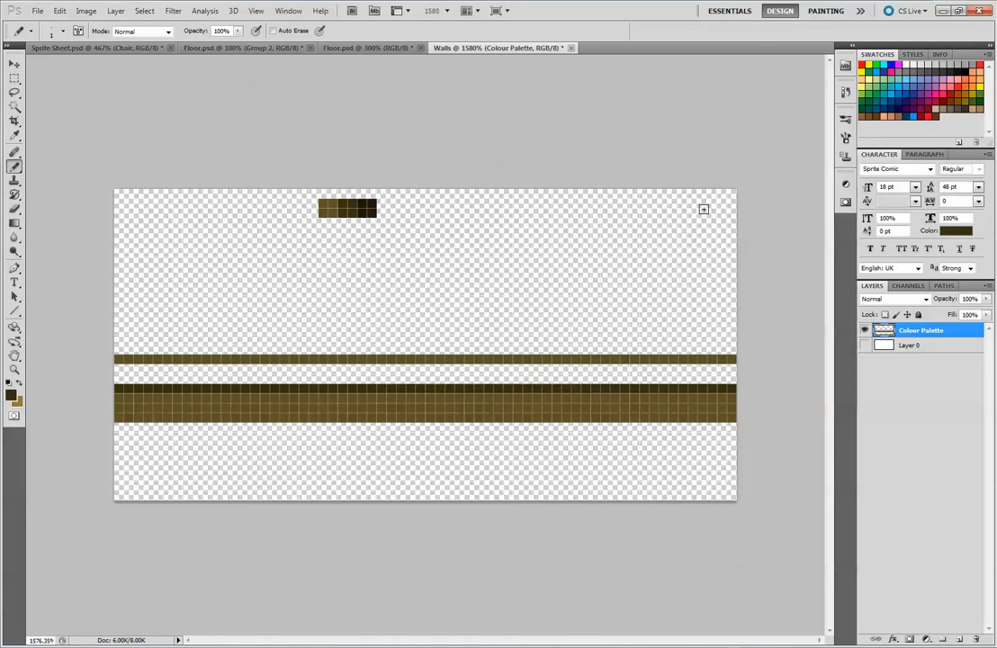
- Fill the transparent gap between the upper brown line and the dark line with the lightest palette brown using the Paint Bucket
key("alt")
left_click(15, 223)
left_click(54, 230)
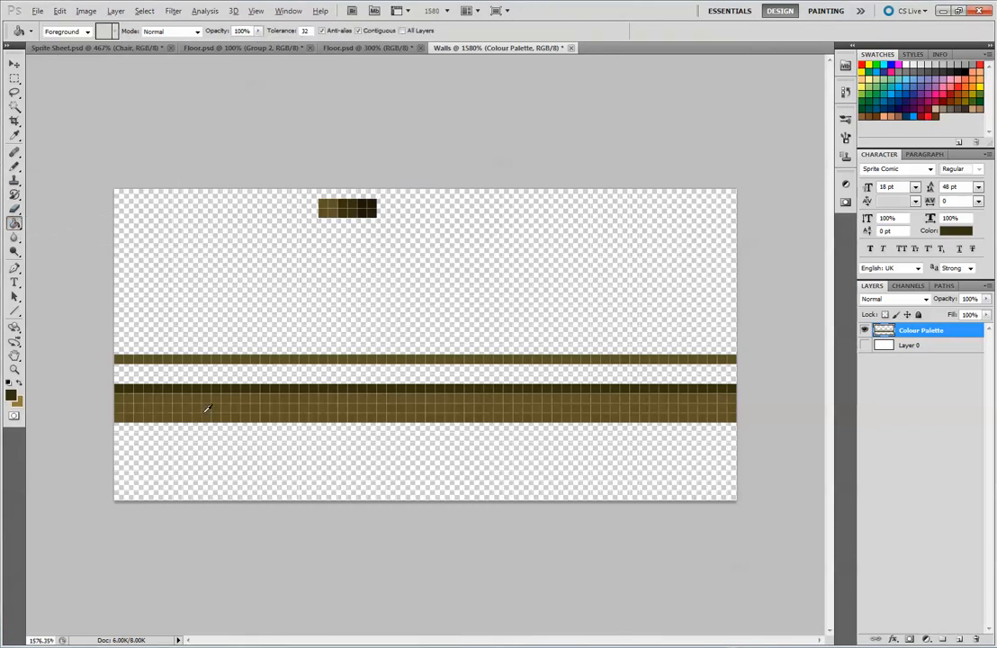
left_click(216, 373)
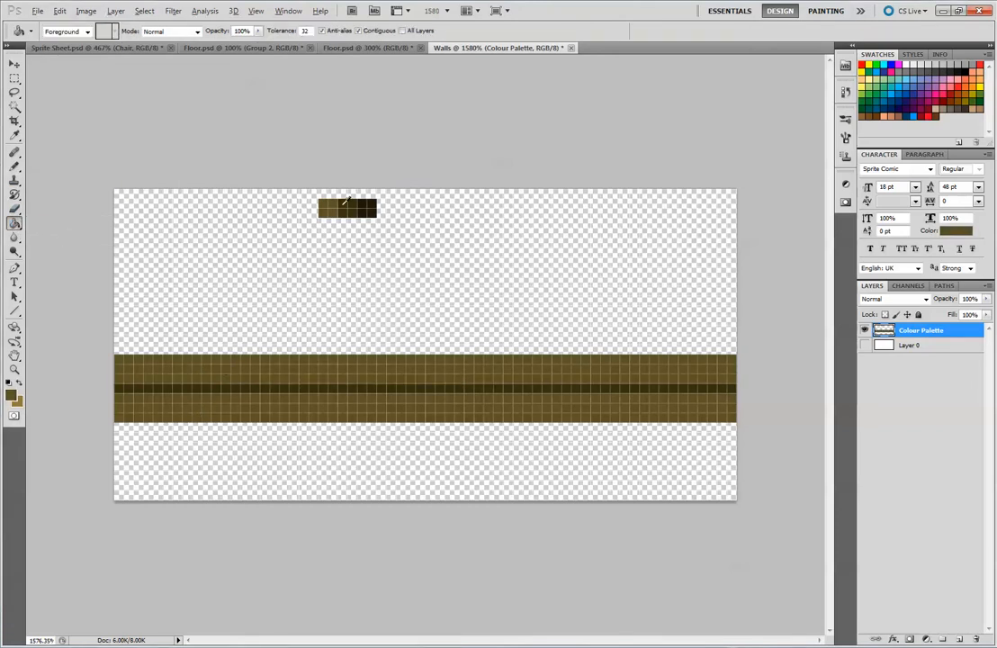
- Examine how the brown plank bands look at reduced magnifications
left_click(15, 78)
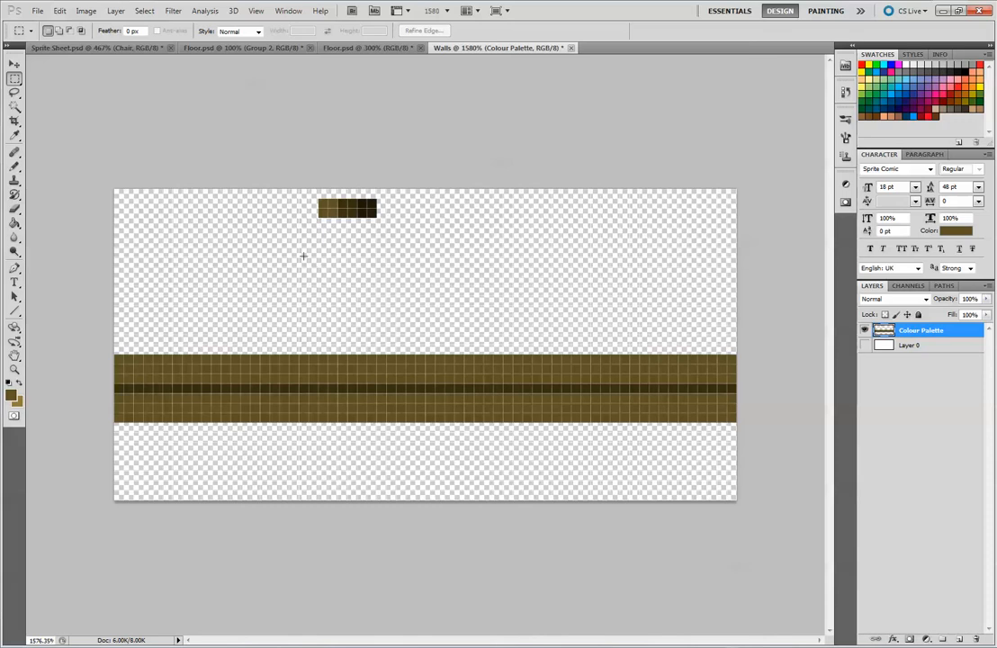
key("ctrl+minus")
key("ctrl+minus")
key("ctrl+minus")
key("ctrl+minus")
key("ctrl+minus")
key("ctrl+minus")
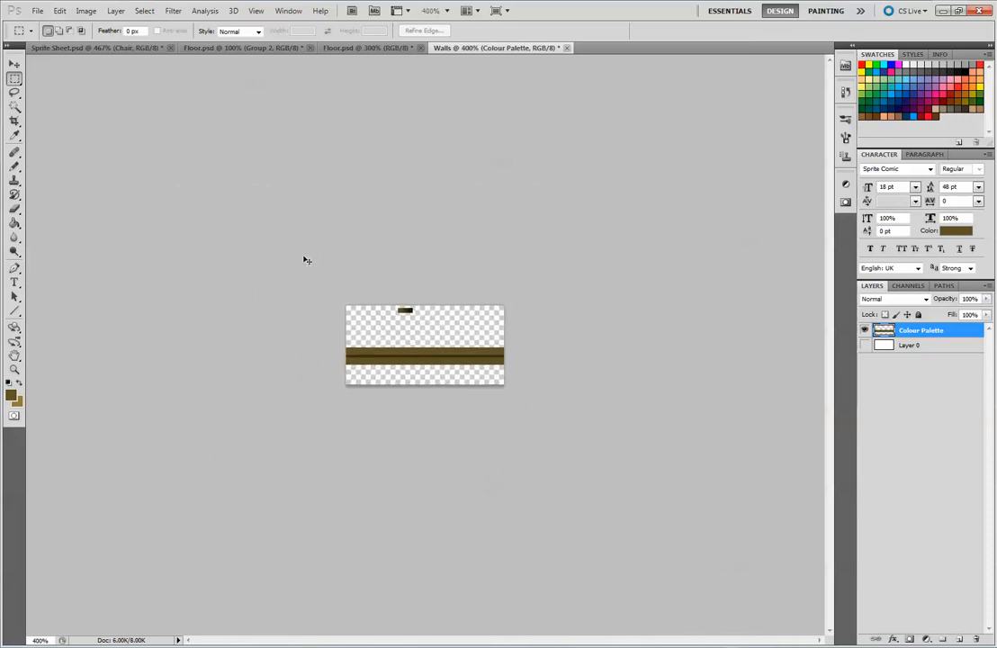
key("ctrl+plus")
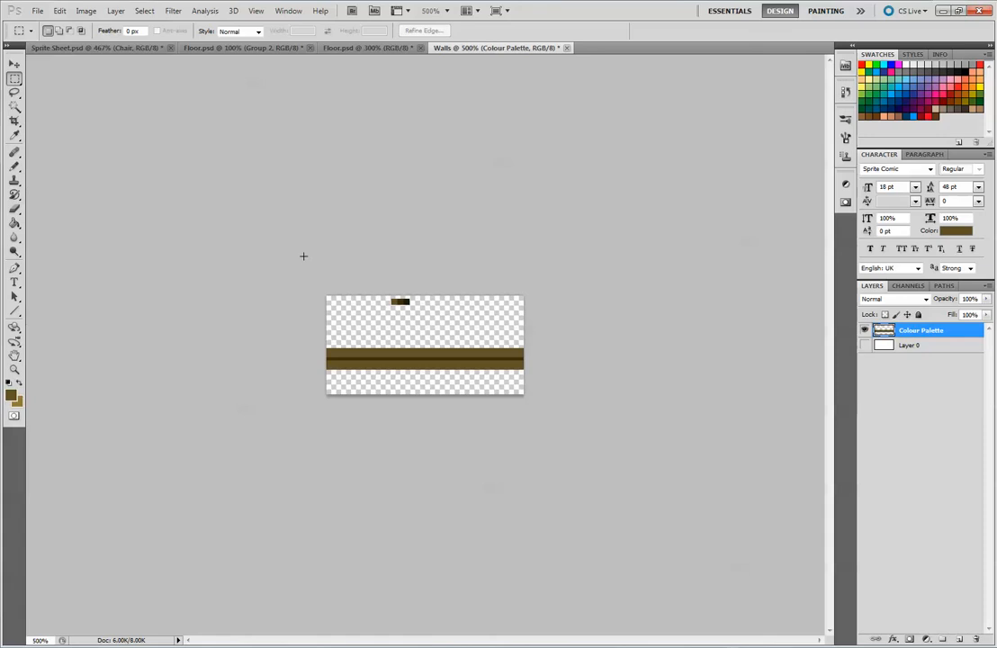
key("ctrl+plus")
key("ctrl+plus")
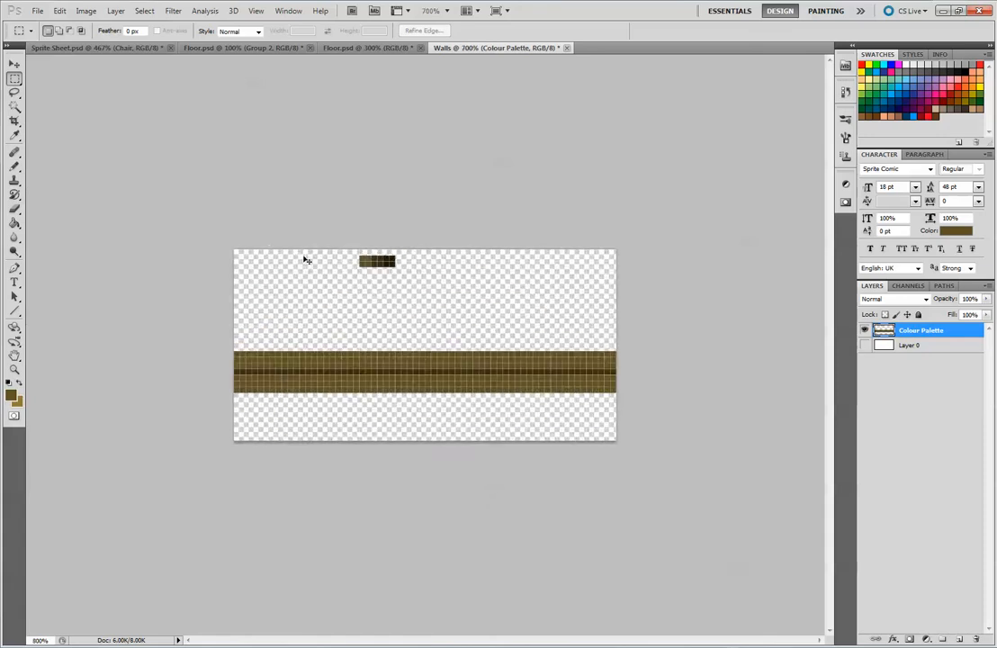
key("ctrl+plus")
key("ctrl+plus")
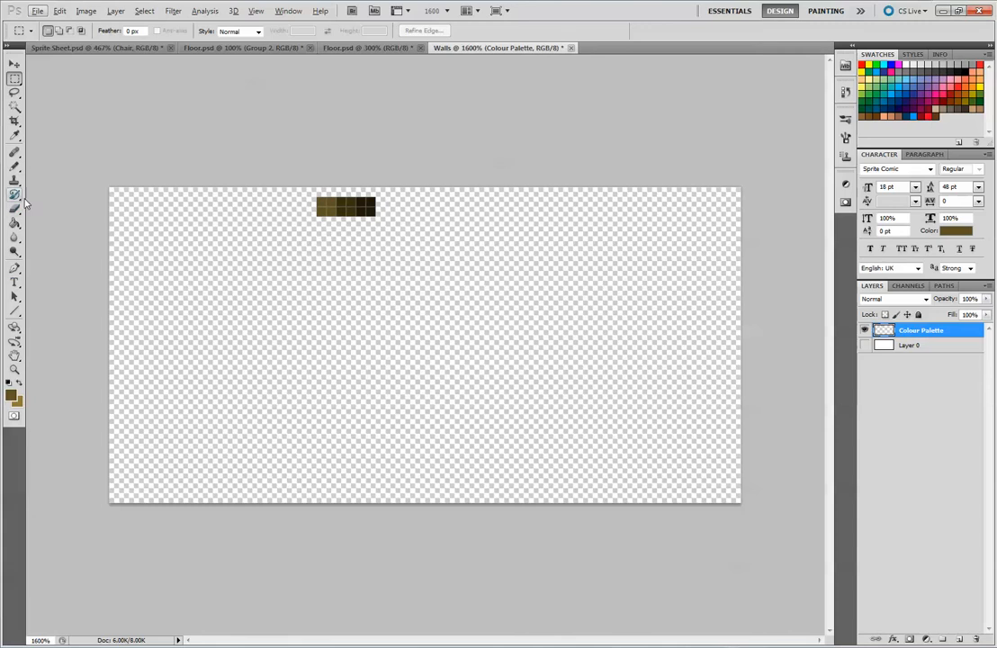
- Set up the Pencil with the darkest brown sampled from the colour palette
left_click(15, 166)
left_click(370, 199, "alt")
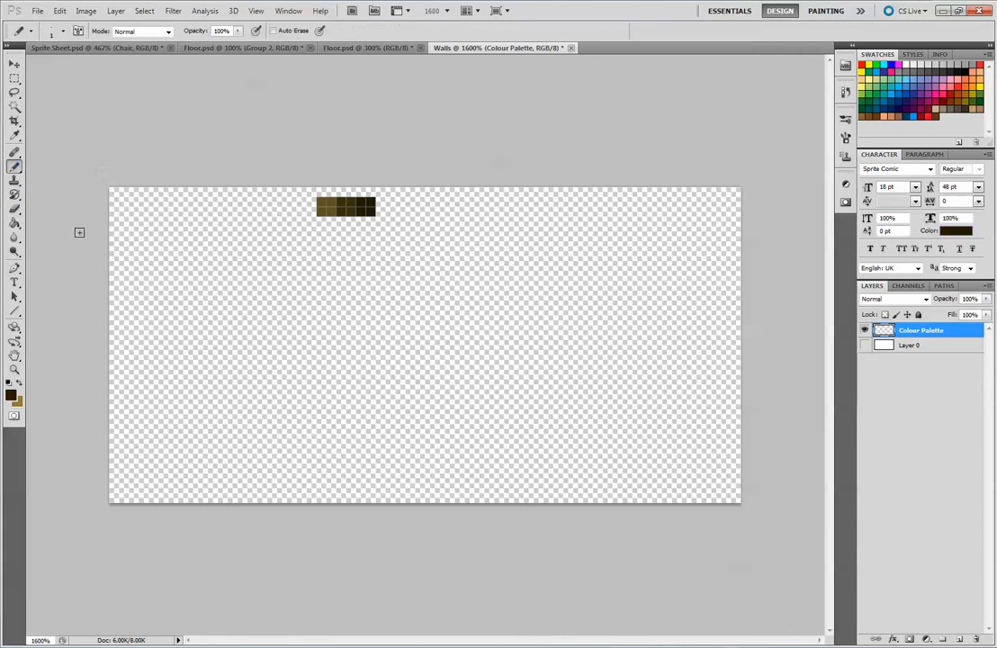
left_click_drag(132, 204, 126, 261)
key("ctrl+alt+z")
key("ctrl+alt+z")
key("ctrl+alt+z")
key("ctrl+alt+z")
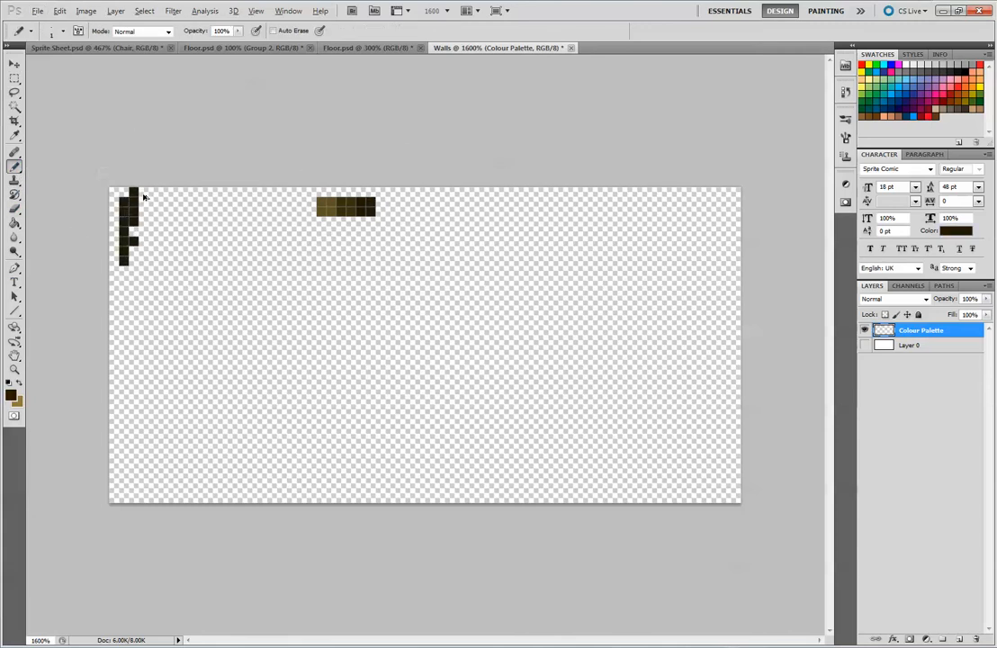
- Draw jagged dark vertical outlines down the full height of the canvas near its left and right edges
mouse_move(153, 188)
left_mouse_down()
mouse_move(124, 236)
mouse_move(137, 347)
mouse_move(115, 371)
mouse_move(124, 480)
mouse_move(120, 440)
mouse_move(127, 493)
mouse_move(129, 475)
mouse_move(142, 504)
left_mouse_up()
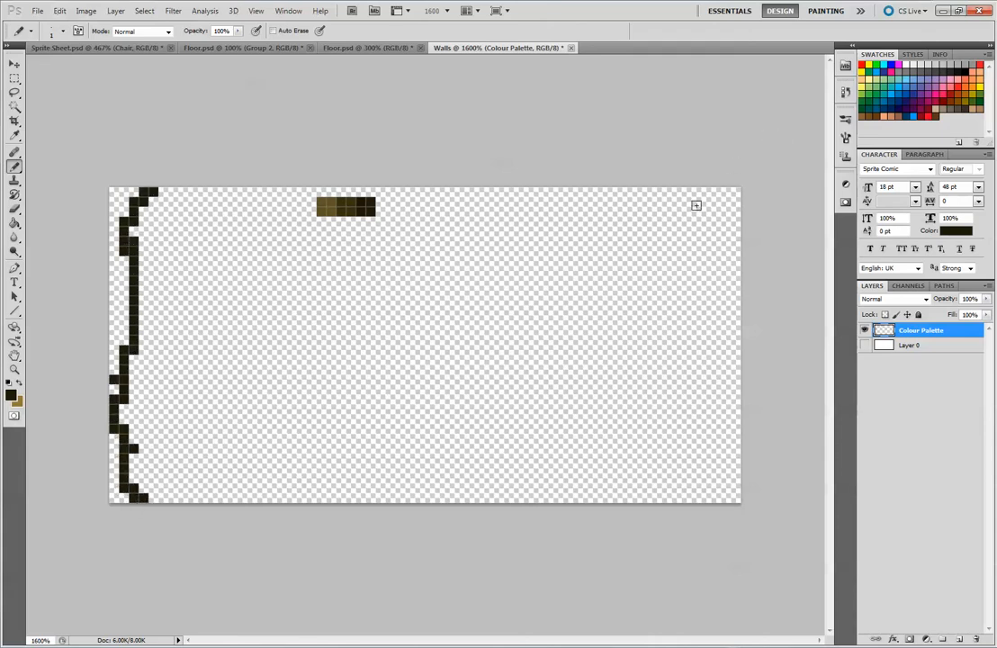
mouse_move(697, 191)
left_mouse_down()
mouse_move(736, 342)
mouse_move(728, 332)
mouse_move(703, 518)
left_mouse_up()
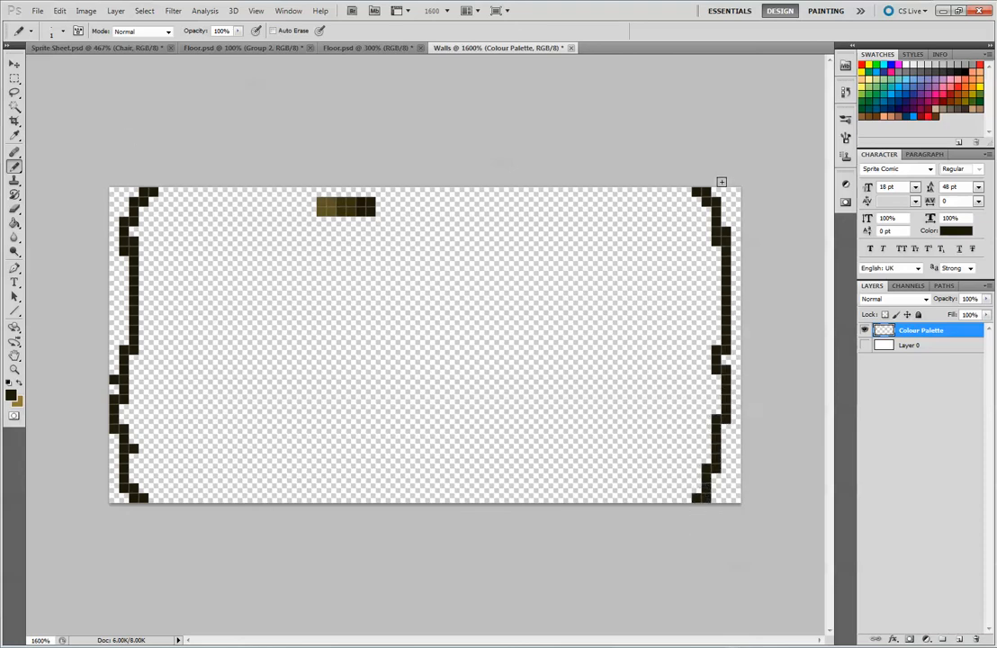
left_click(14, 208)
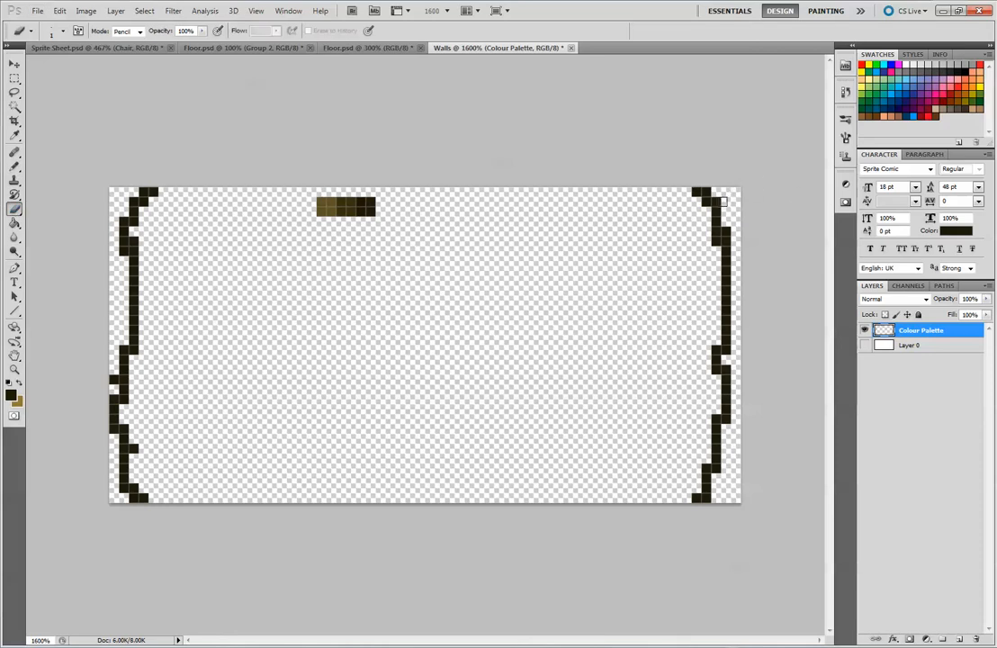
- Look over the finished wooden walls in Sprite Sheet.psd and the room mock-up in Floor.psd, and return to the Walls document
left_click(90, 46)
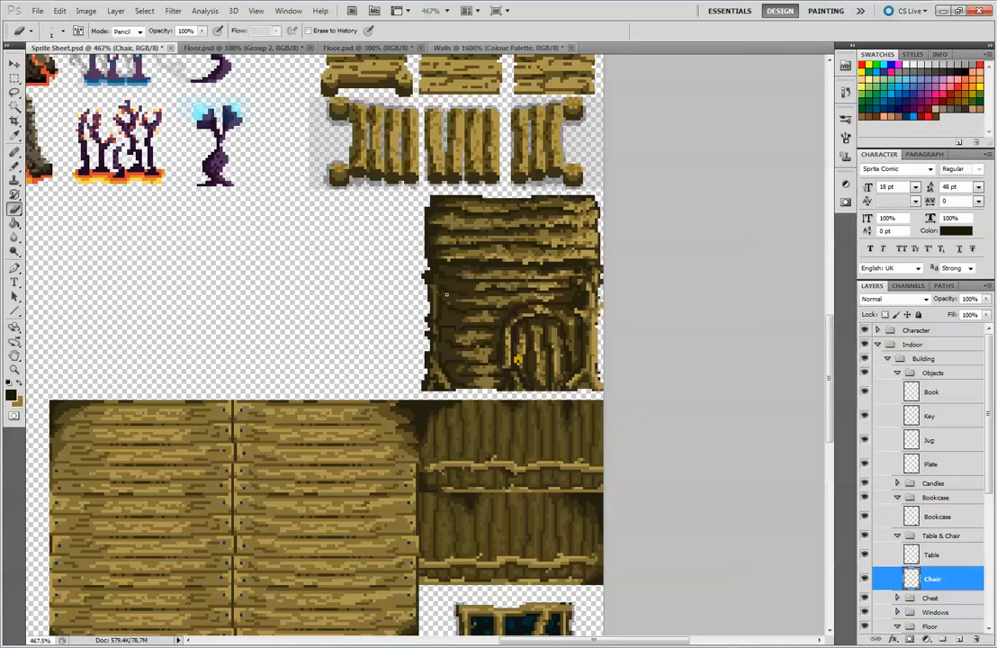
left_click(450, 48)
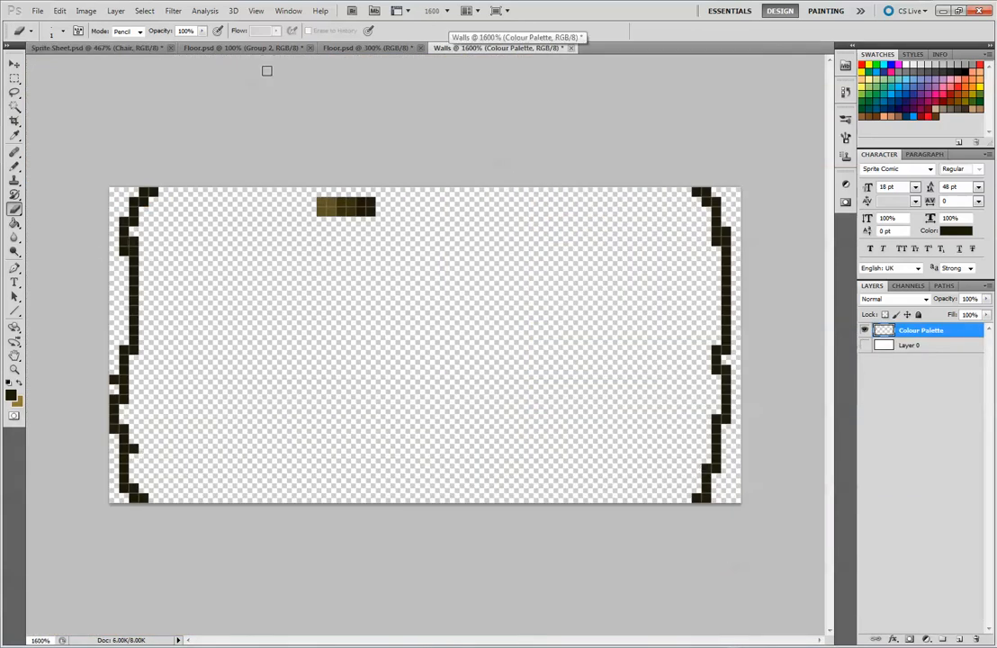
left_click(346, 50)
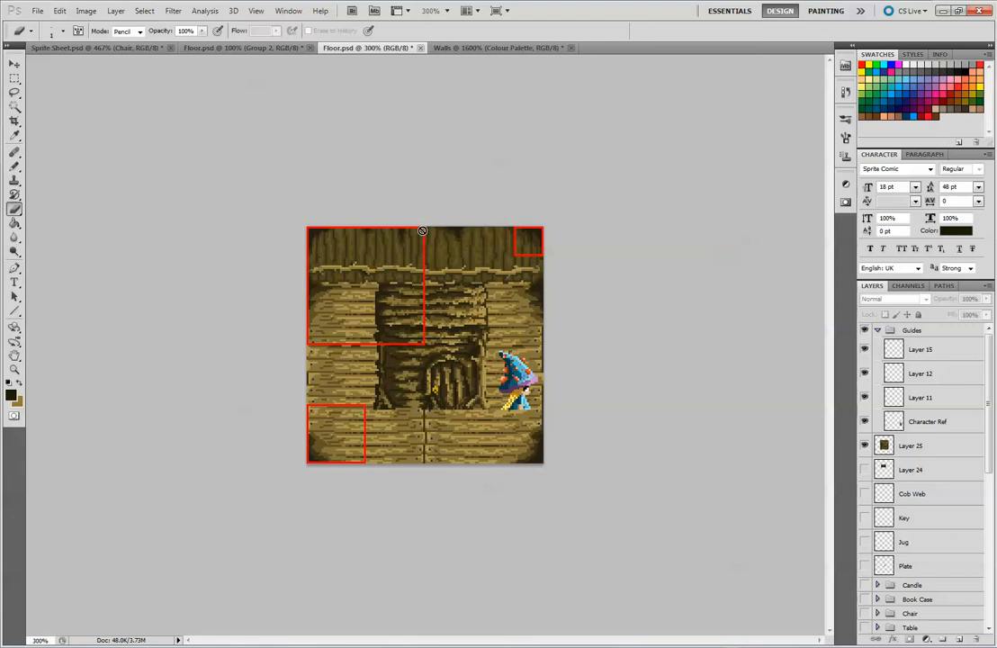
left_click(478, 47)
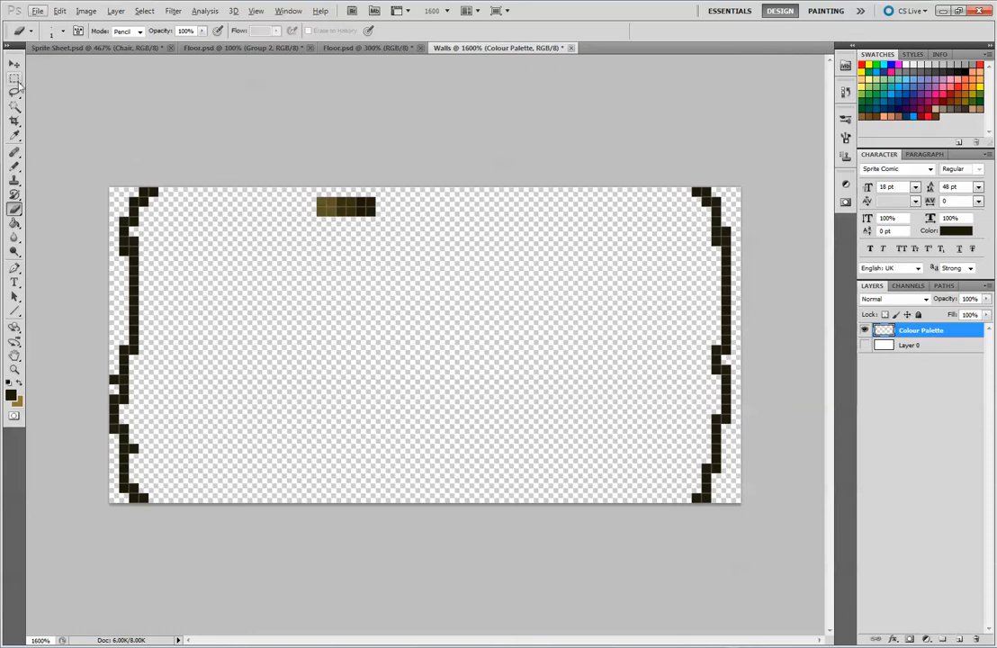
- Add a new layer, and cut the left outline from the Colour Palette layer and paste it onto its own layer
key("ctrl+shift+alt+n")
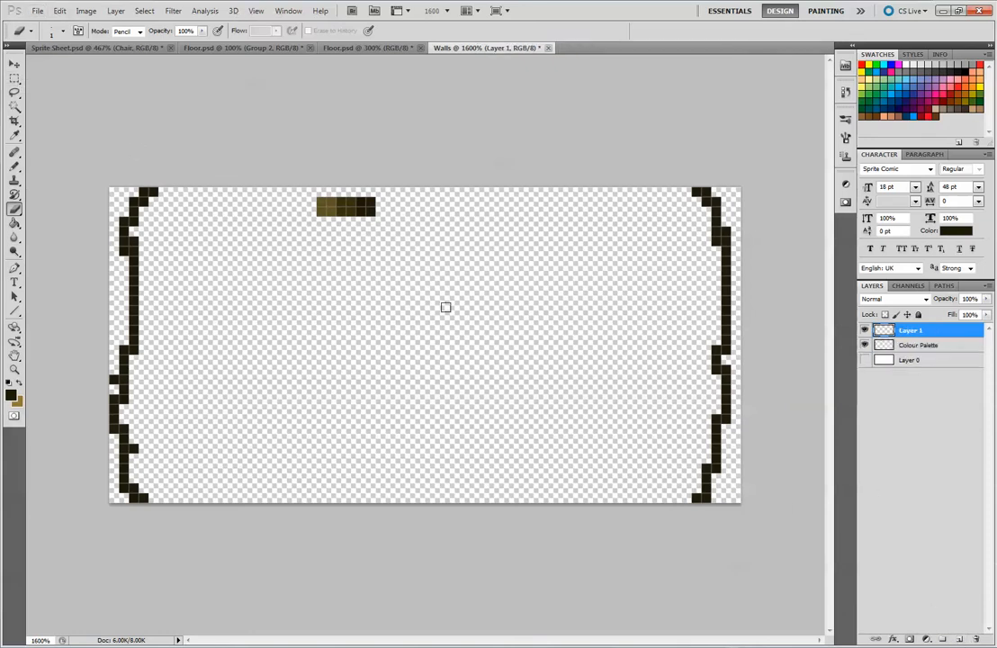
left_click(15, 78)
left_click_drag(80, 154, 196, 564)
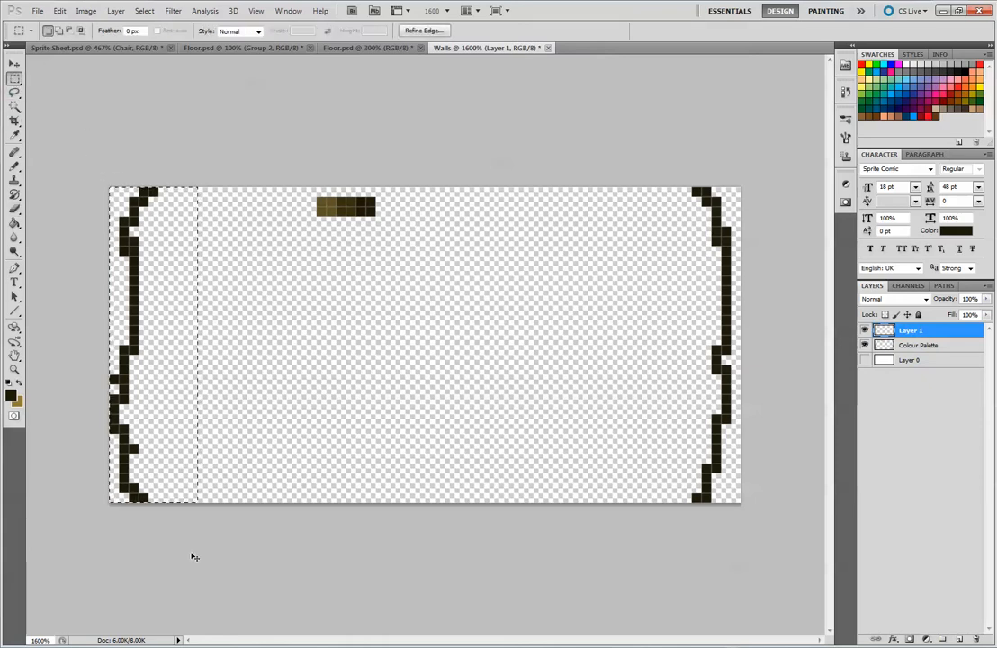
key("ctrl+x")
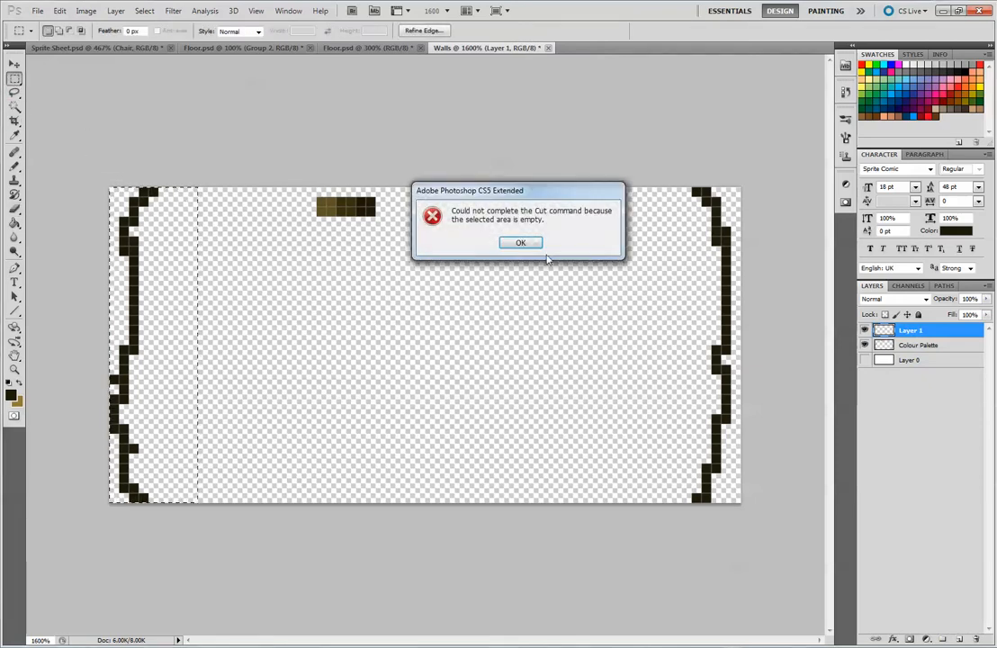
left_click(520, 242)
left_click(927, 345)
key("ctrl+x")
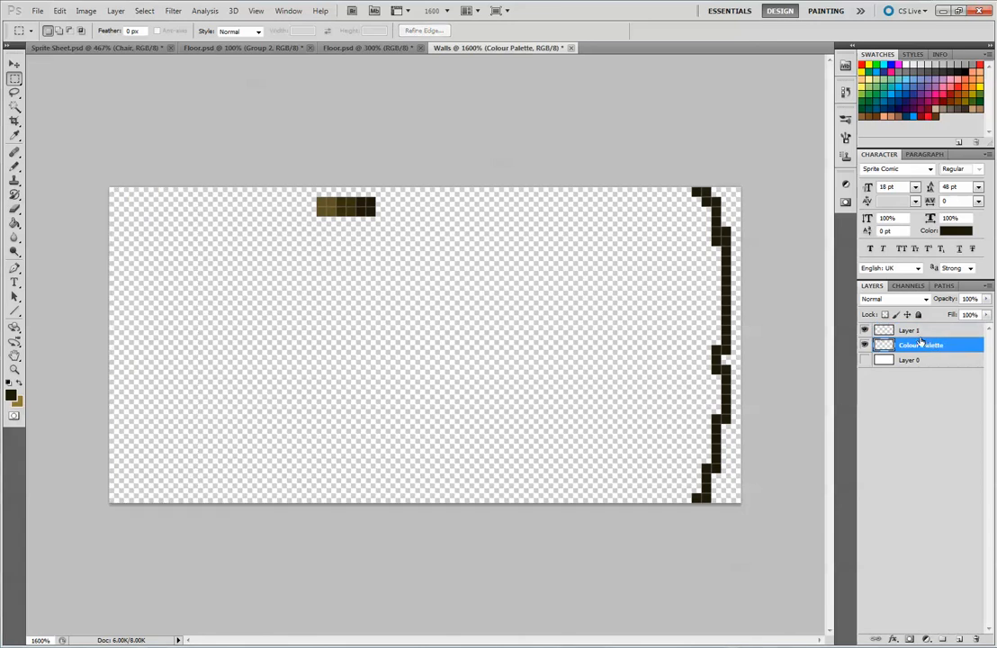
key("ctrl+v")
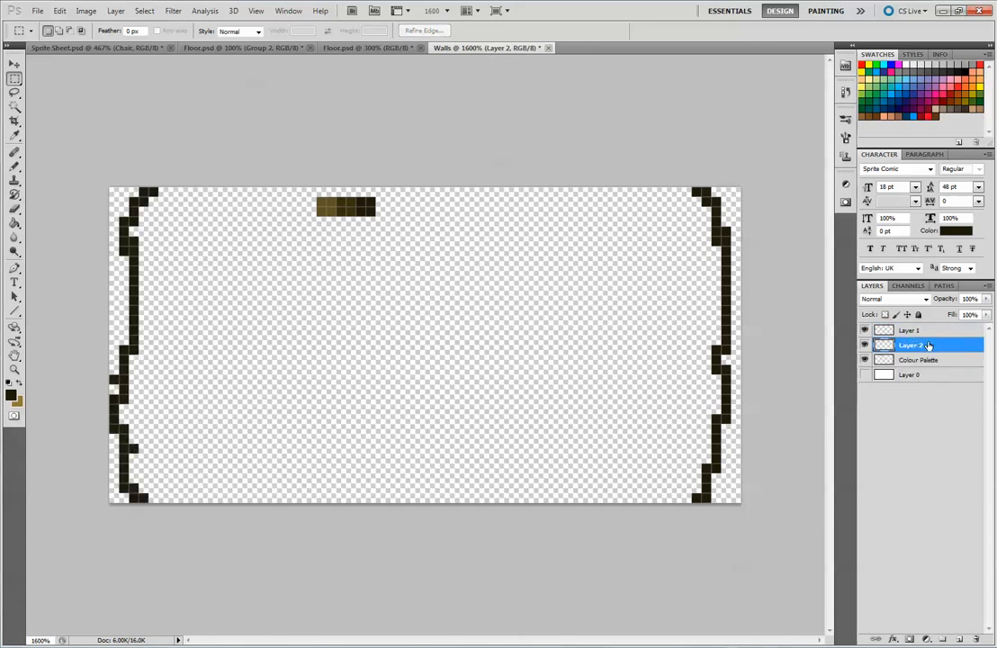
- Cut the right outline from the Colour Palette layer and paste it in place onto a separate layer
left_click_drag(652, 160, 792, 514)
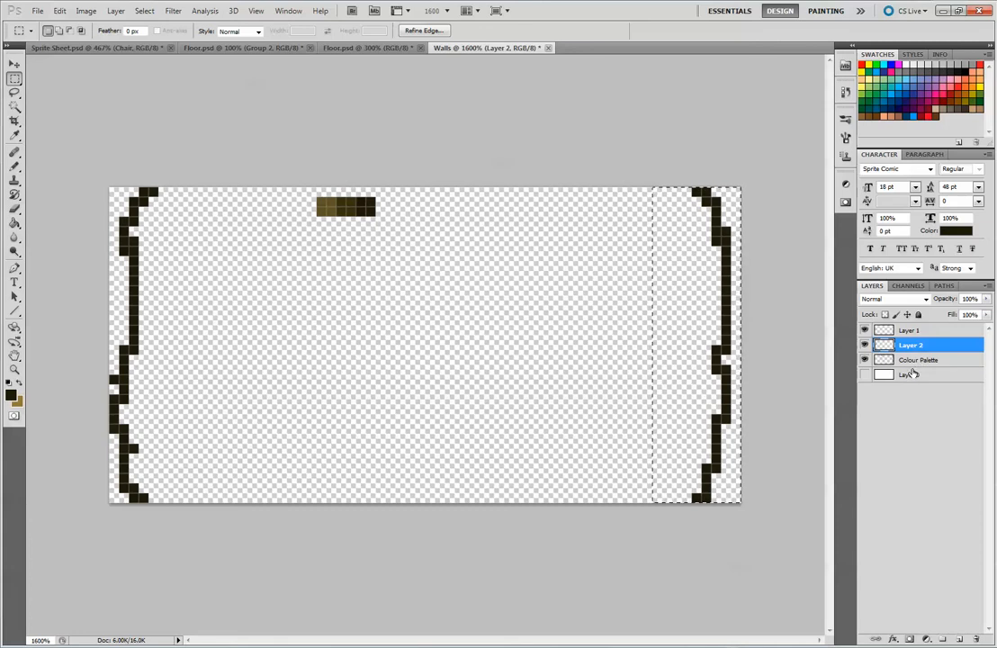
key("ctrl+x")
key("Return")
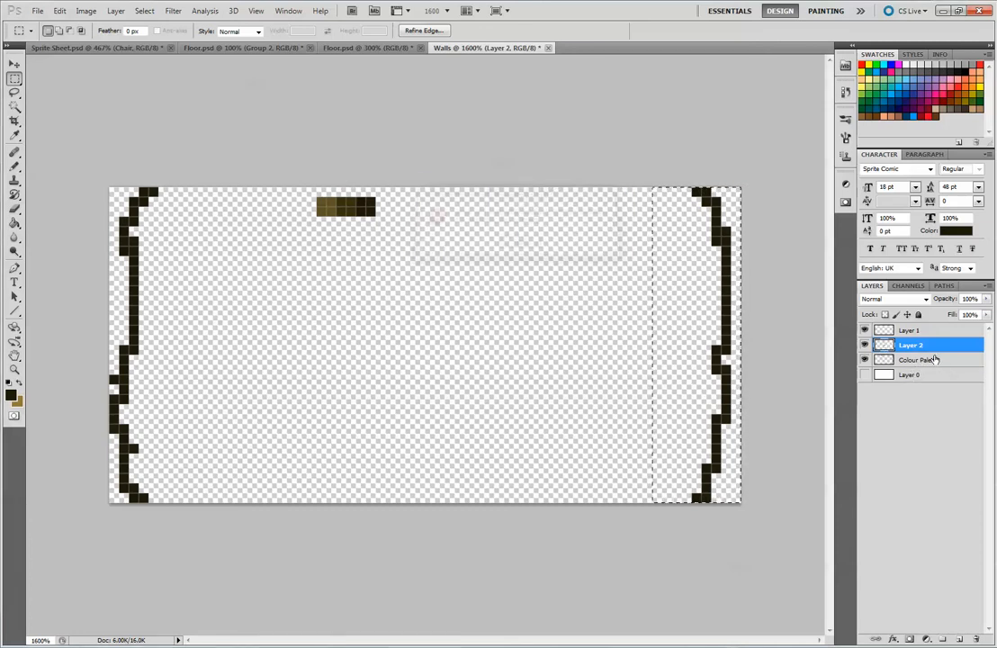
left_click(923, 360)
key("ctrl+d")
key("ctrl+x")
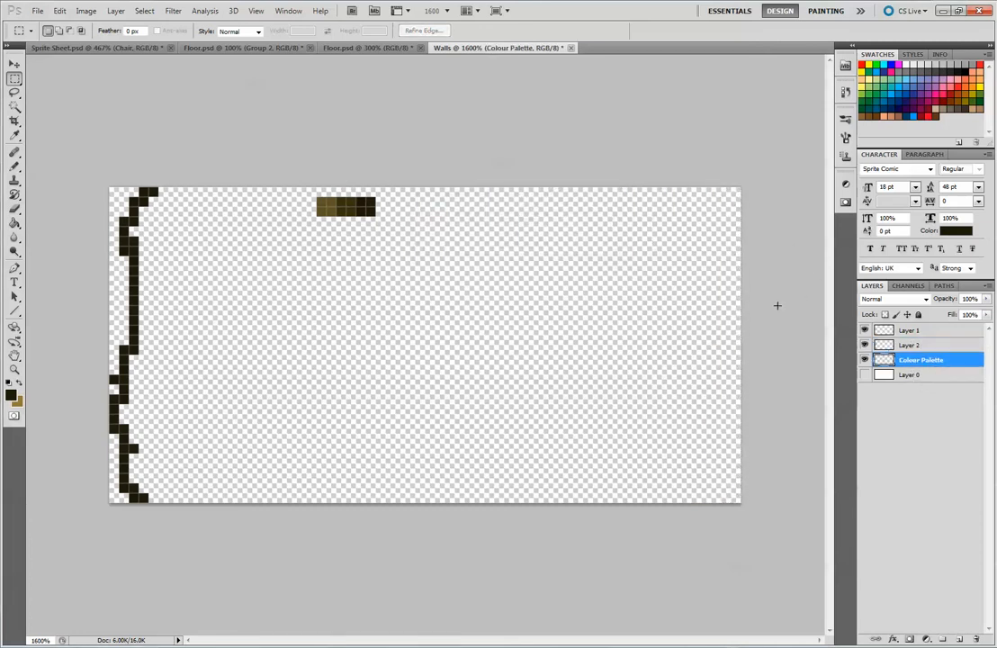
key("ctrl+v")
- Merge the three new layers above Colour Palette and rename the merged layer "Wall ouline"
left_click(923, 332, "shift")
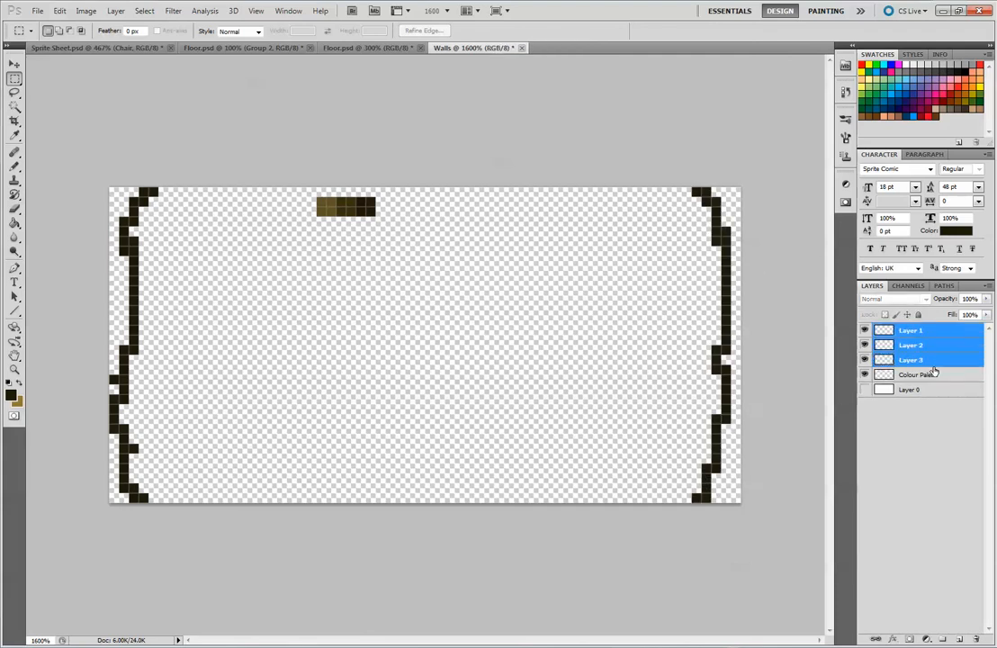
right_click(903, 331)
left_click(907, 597)
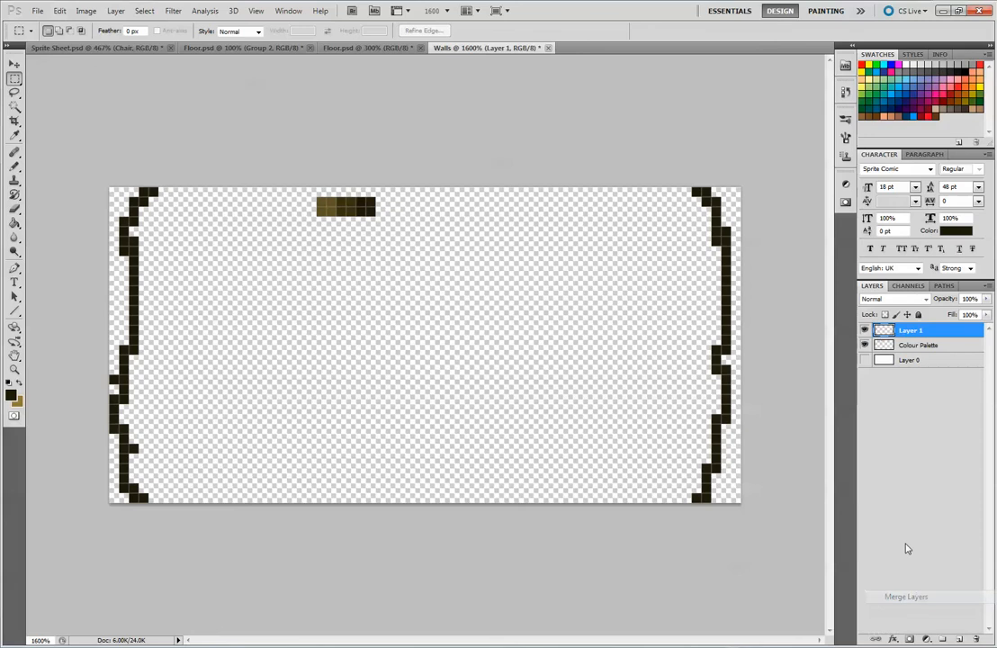
double_click(907, 331)
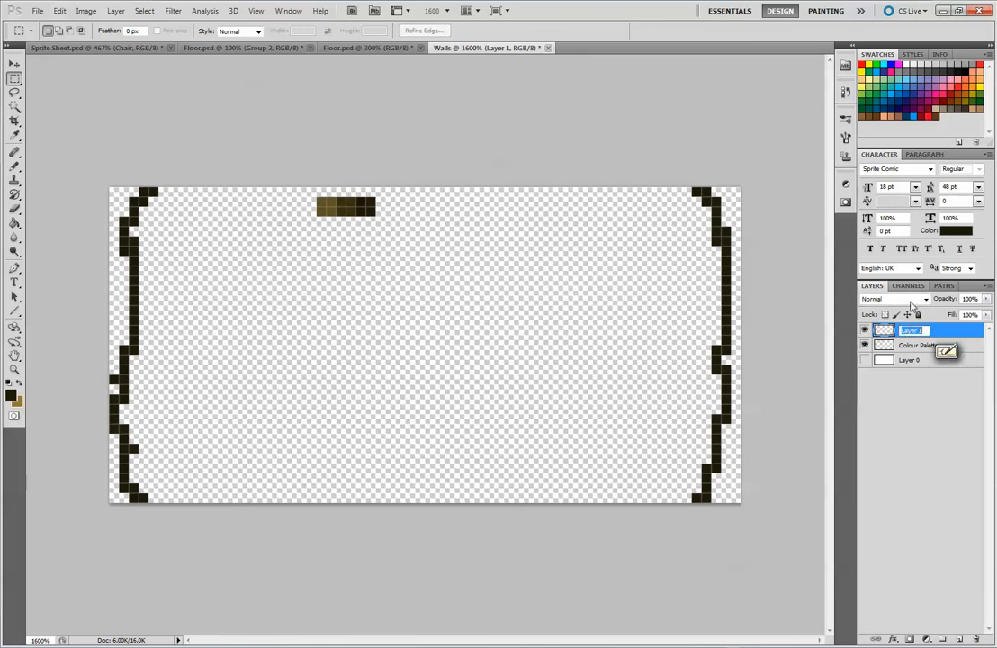
type("Wall outline")
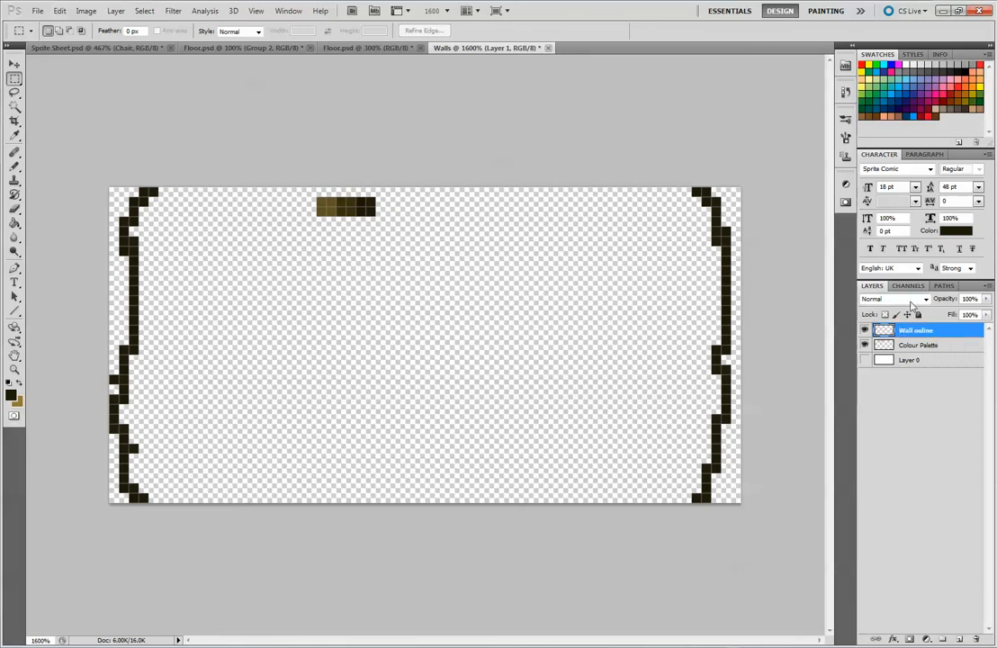
key("Return")
- Pencil a small corner curve at the left outline's foot and a second jagged vertical plank line joined to the outline's upper end
left_click(14, 167)
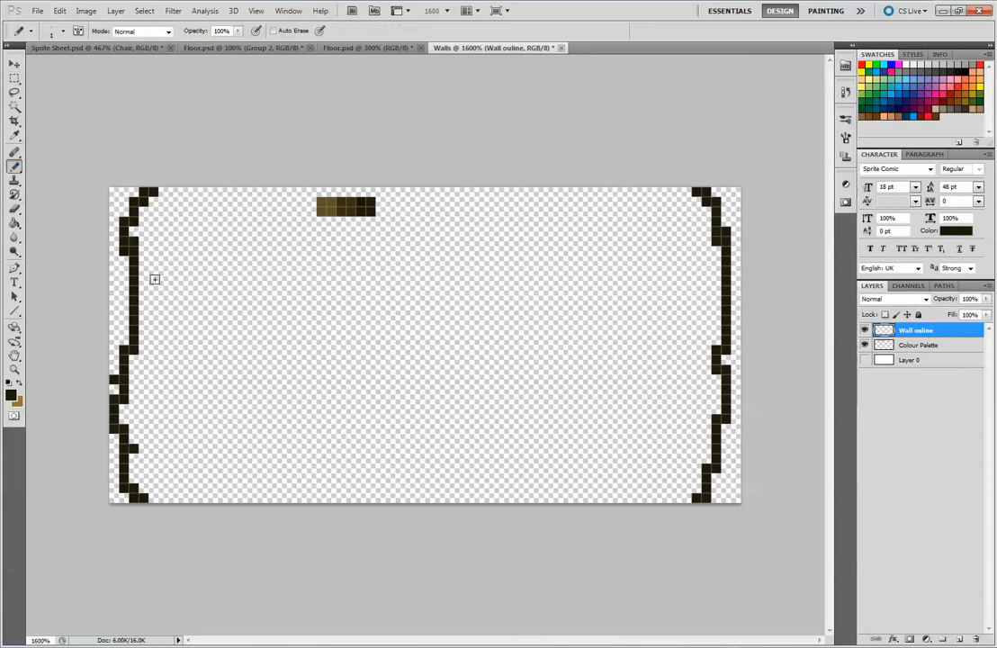
left_click_drag(140, 457, 173, 505)
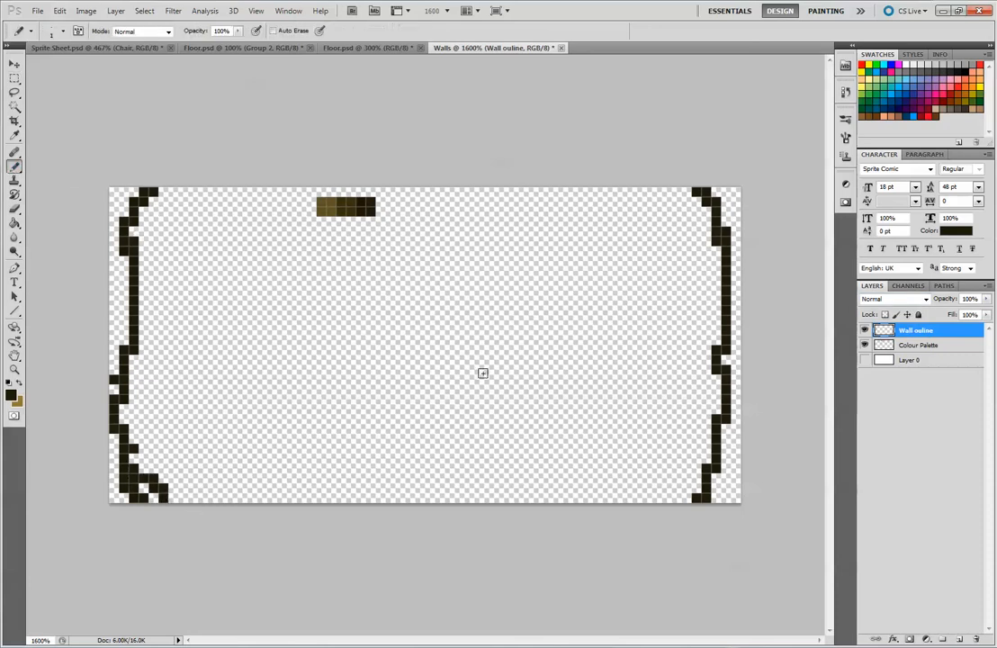
mouse_move(146, 210)
left_mouse_down()
mouse_move(196, 191)
mouse_move(179, 234)
mouse_move(192, 332)
mouse_move(181, 386)
mouse_move(198, 518)
left_mouse_up()
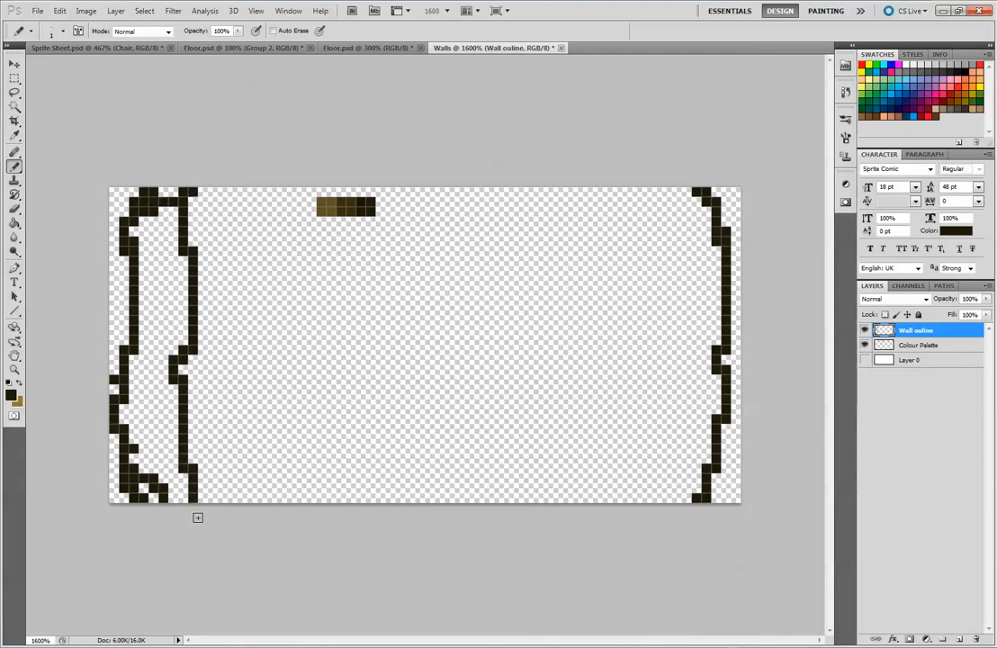
mouse_move(263, 191)
left_mouse_down()
mouse_move(232, 296)
mouse_move(236, 278)
mouse_move(240, 305)
left_mouse_up()
key("ctrl+alt+z")
key("ctrl+alt+z")
- Draw the third jagged plank line down the full canvas height, undoing and redrawing its lower part
mouse_move(263, 193)
left_mouse_down()
mouse_move(273, 298)
mouse_move(260, 335)
mouse_move(269, 495)
left_mouse_up()
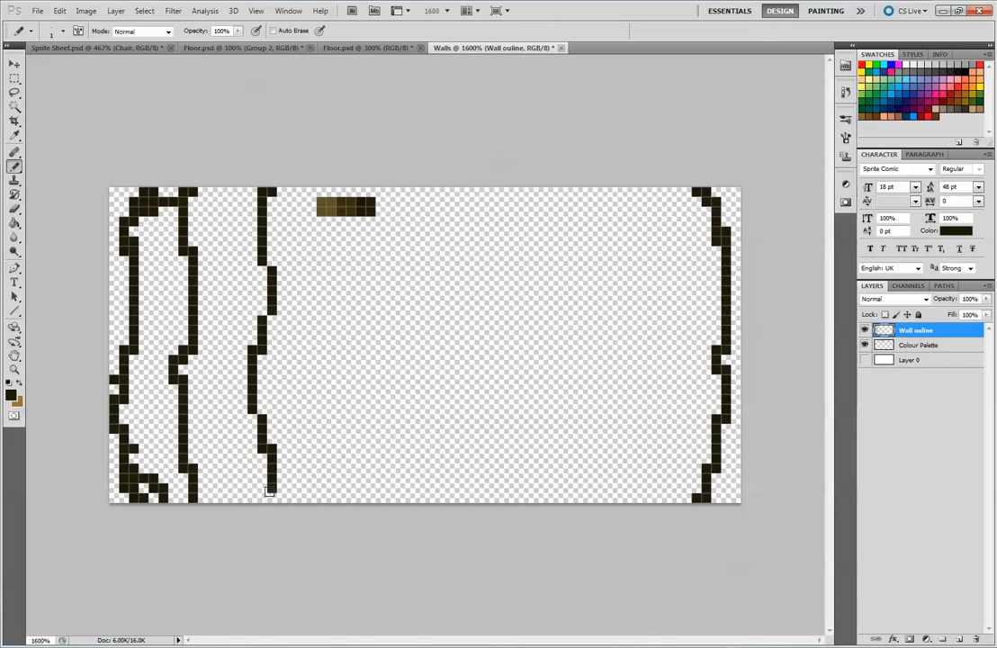
key("ctrl+alt+z")
key("ctrl+alt+z")
key("ctrl+alt+z")
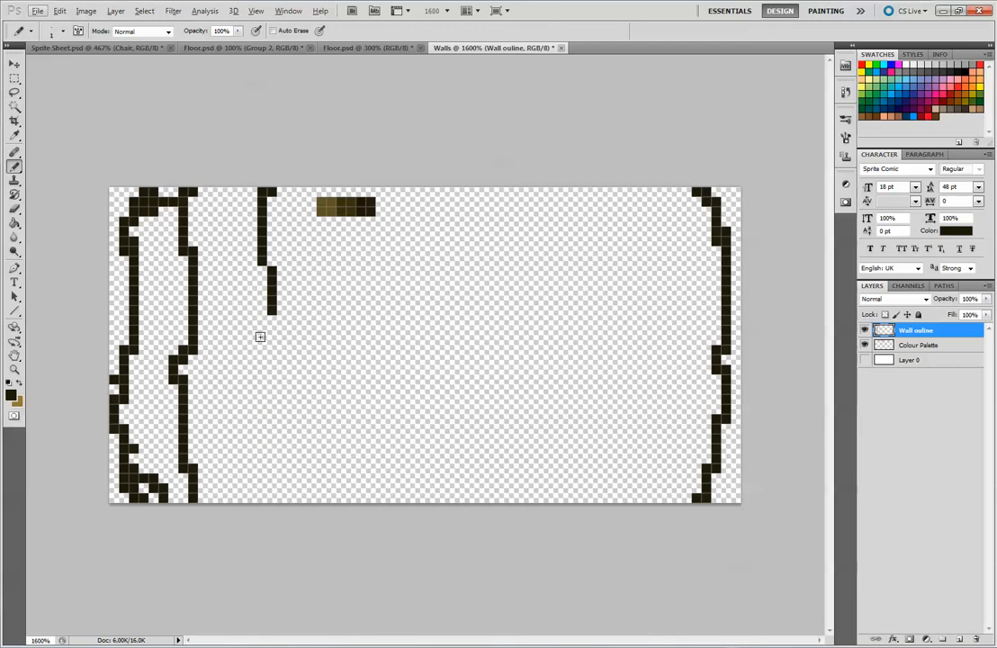
mouse_move(263, 321)
left_mouse_down()
mouse_move(256, 391)
mouse_move(278, 393)
mouse_move(272, 508)
left_mouse_up()
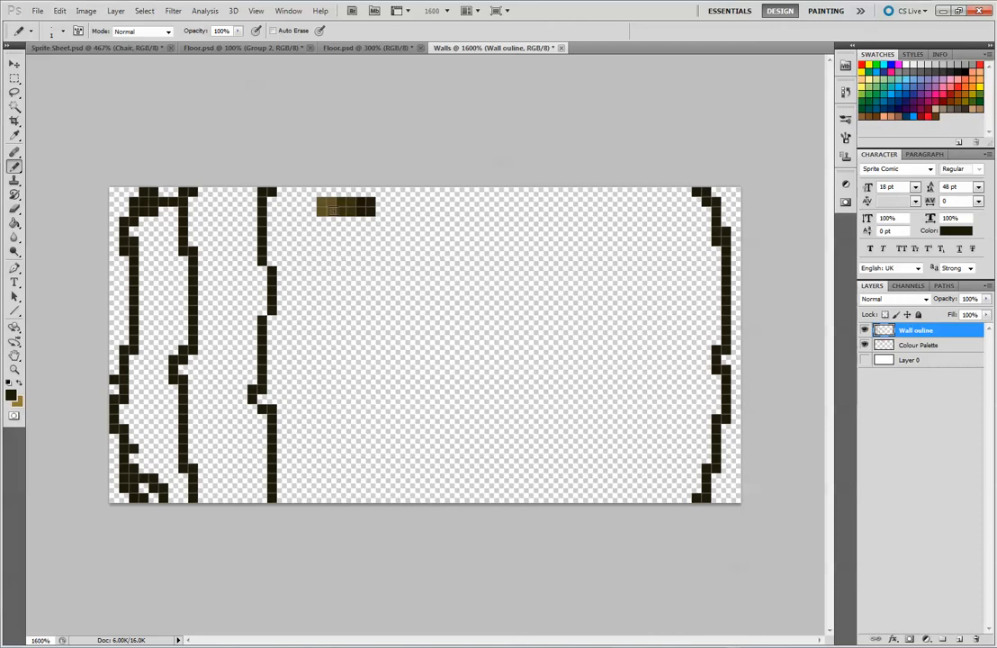
- Draw two more jagged vertical plank lines, one running through the palette swatches and the other just to their right
left_click_drag(331, 206, 347, 401)
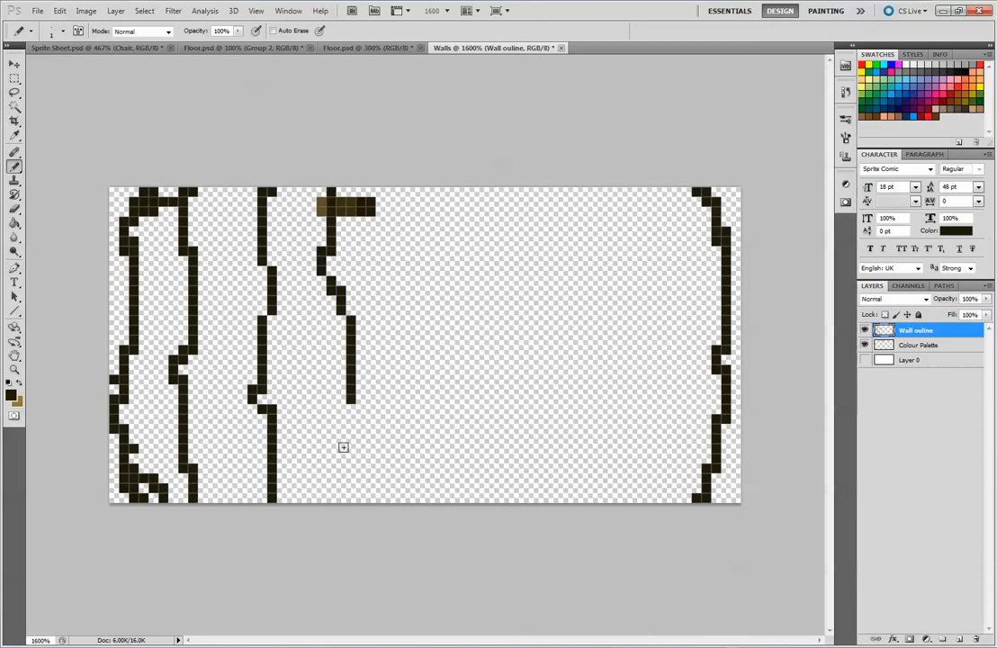
key("ctrl+z")
mouse_move(331, 209)
left_mouse_down()
mouse_move(336, 341)
mouse_move(323, 510)
left_mouse_up()
left_click_drag(317, 317, 311, 331)
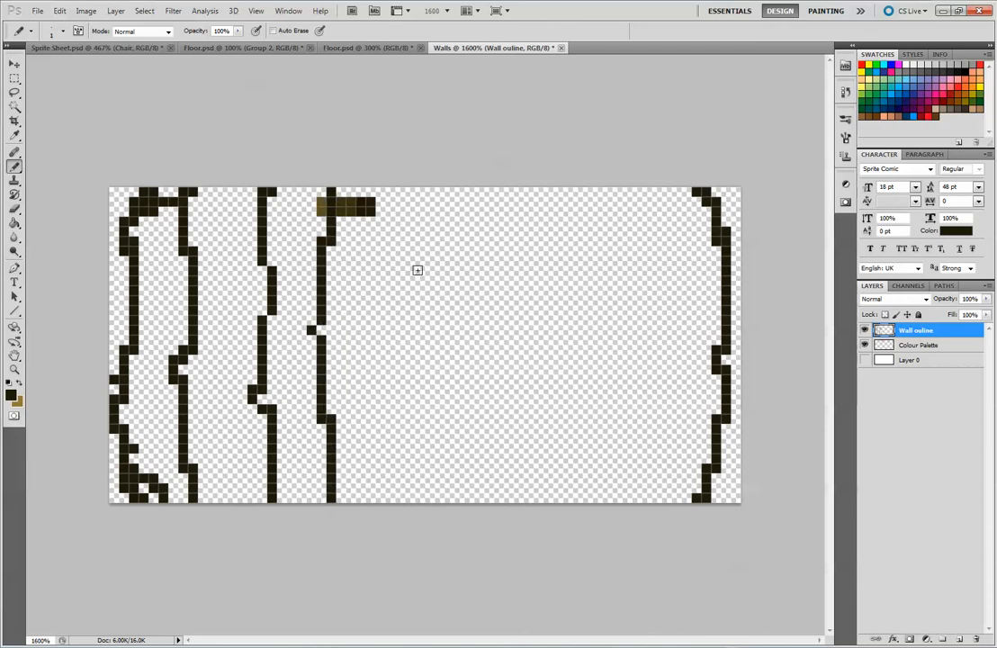
key("ctrl+z")
mouse_move(389, 190)
left_mouse_down()
mouse_move(388, 265)
mouse_move(391, 254)
mouse_move(405, 298)
mouse_move(390, 402)
mouse_move(398, 496)
mouse_move(389, 433)
mouse_move(382, 504)
left_mouse_up()
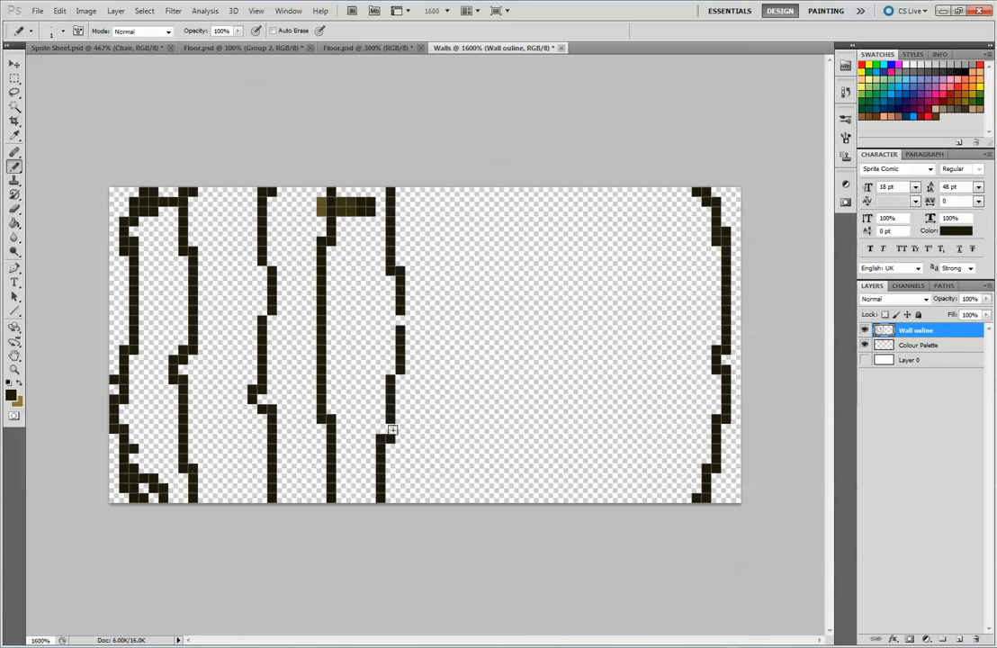
- Close the gap in the fifth plank line and draw four more jagged vertical plank lines, spaced across to the right outline
left_click(401, 325)
mouse_move(470, 494)
left_mouse_down()
mouse_move(464, 339)
mouse_move(483, 263)
mouse_move(469, 347)
mouse_move(486, 252)
mouse_move(474, 183)
mouse_move(459, 243)
mouse_move(473, 351)
mouse_move(460, 310)
left_mouse_up()
key("ctrl+alt+z")
key("ctrl+alt+z")
key("ctrl+alt+z")
mouse_move(537, 191)
left_mouse_down()
mouse_move(521, 315)
mouse_move(524, 298)
mouse_move(545, 393)
mouse_move(528, 495)
left_mouse_up()
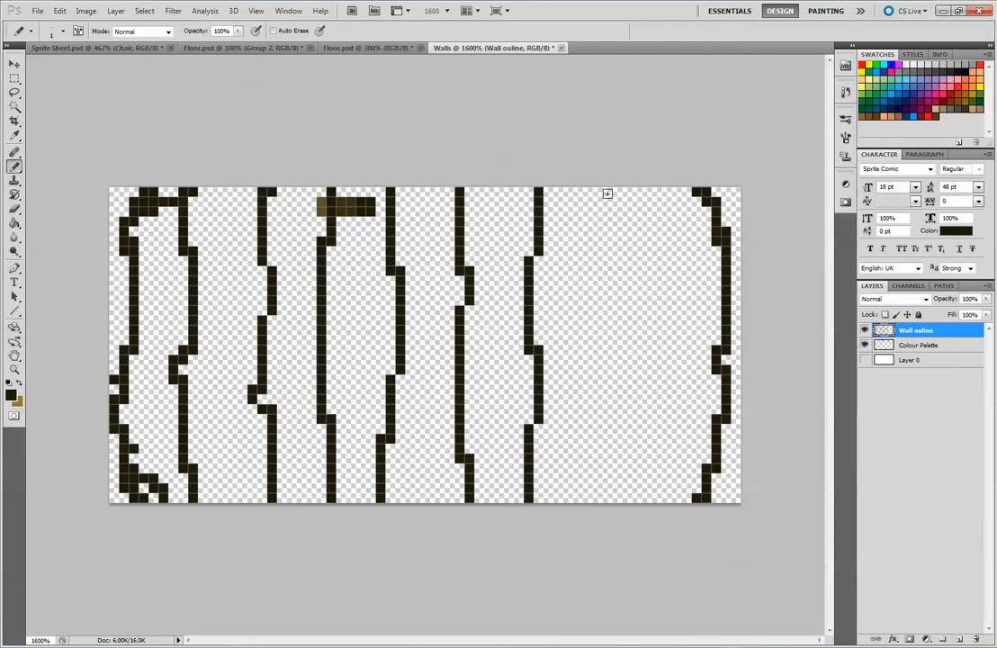
mouse_move(606, 192)
left_mouse_down()
mouse_move(620, 438)
mouse_move(616, 326)
mouse_move(600, 451)
mouse_move(604, 499)
left_mouse_up()
mouse_move(664, 191)
left_mouse_down()
mouse_move(661, 314)
mouse_move(674, 334)
mouse_move(661, 507)
left_mouse_up()
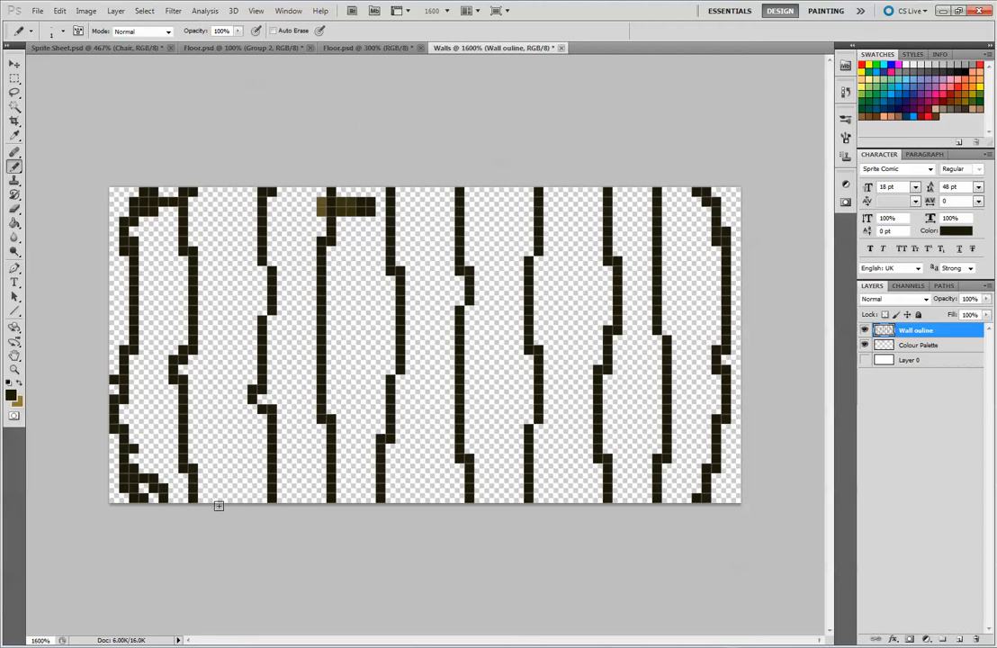
mouse_move(173, 486)
left_mouse_down()
mouse_move(310, 489)
mouse_move(299, 480)
mouse_move(342, 476)
mouse_move(446, 497)
mouse_move(528, 496)
mouse_move(411, 493)
mouse_move(535, 482)
mouse_move(693, 491)
left_mouse_up()
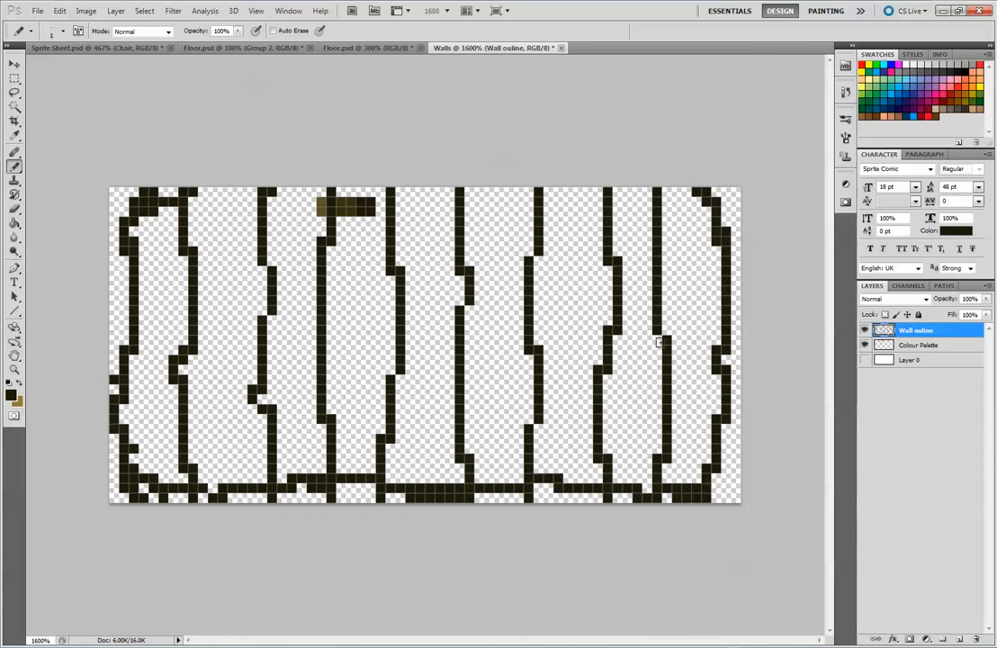
key("ctrl+z")
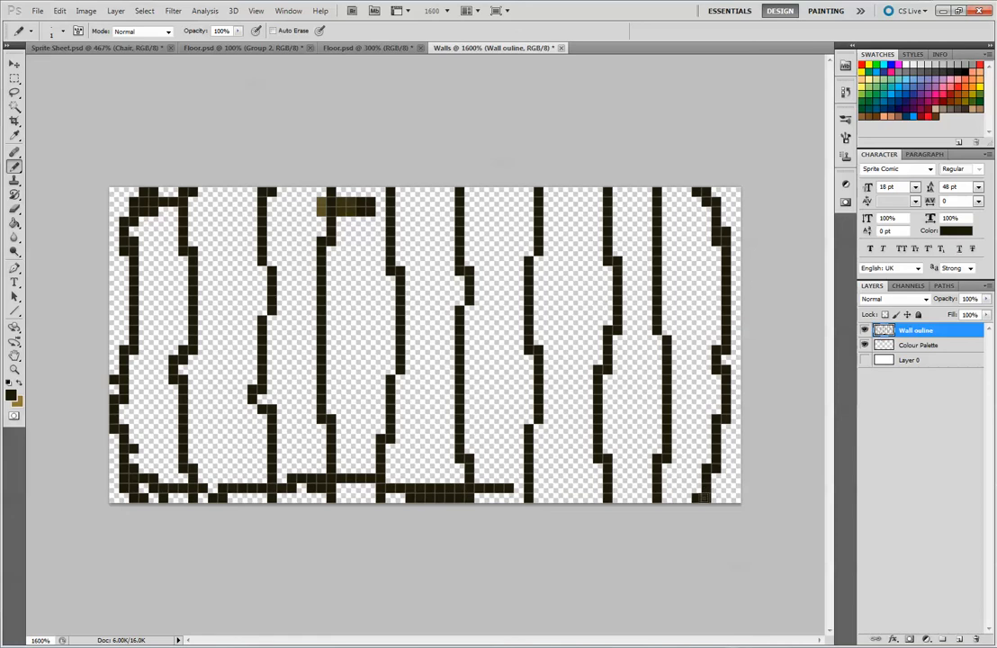
key("ctrl+alt+z")
key("ctrl+alt+z")
key("ctrl+alt+z")
key("ctrl+alt+z")
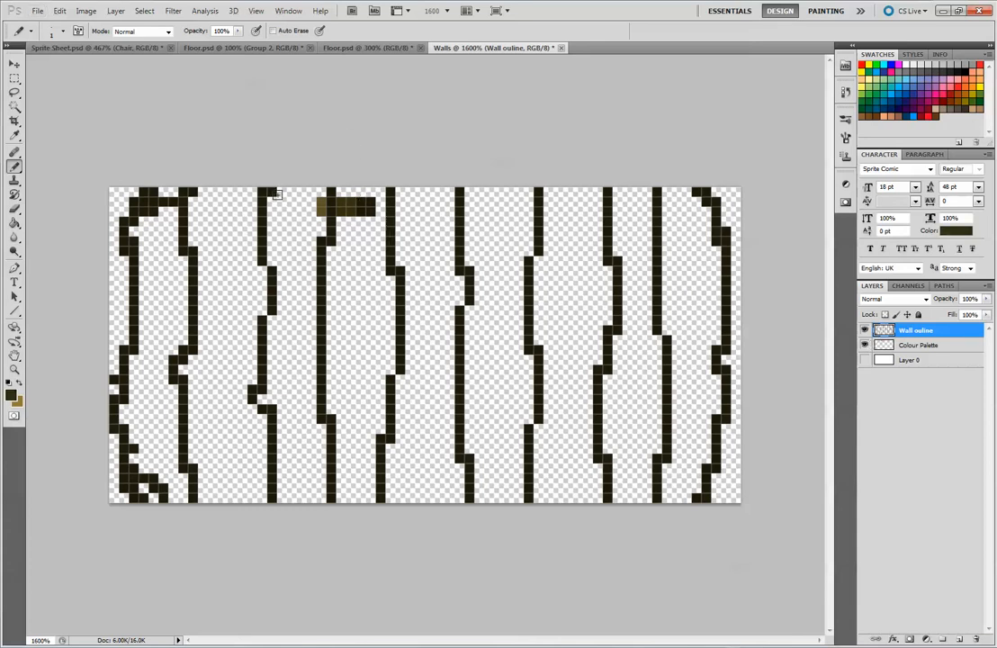
- Move the Colour Palette layer above Wall ouline and pencil dark brown palette tones into the upper part of the first plank
mouse_move(163, 214)
left_mouse_down()
mouse_move(166, 231)
mouse_move(182, 213)
left_mouse_up()
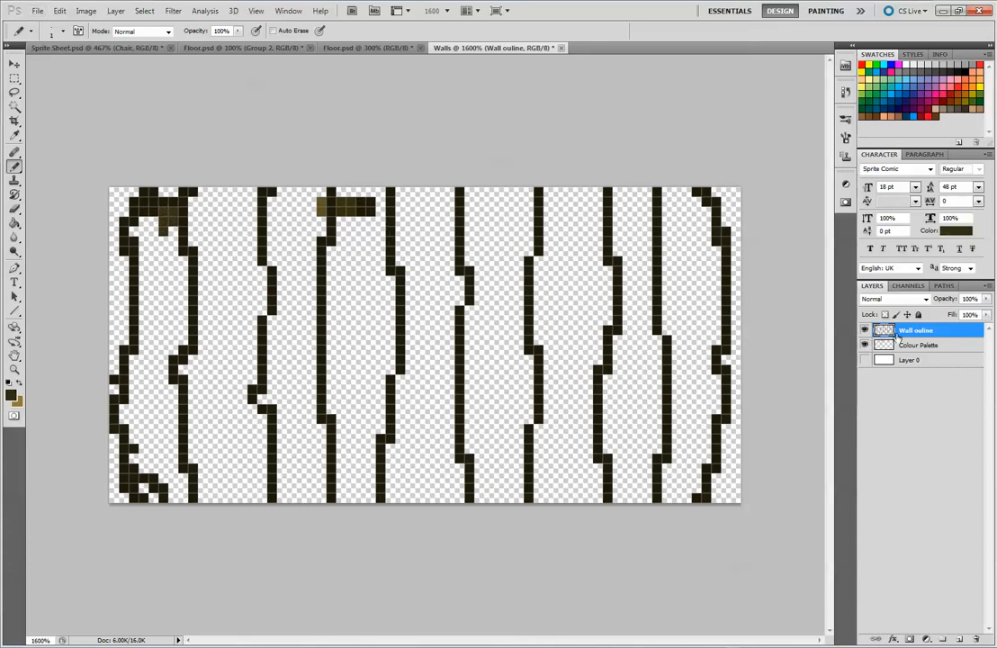
left_click_drag(927, 346, 923, 326)
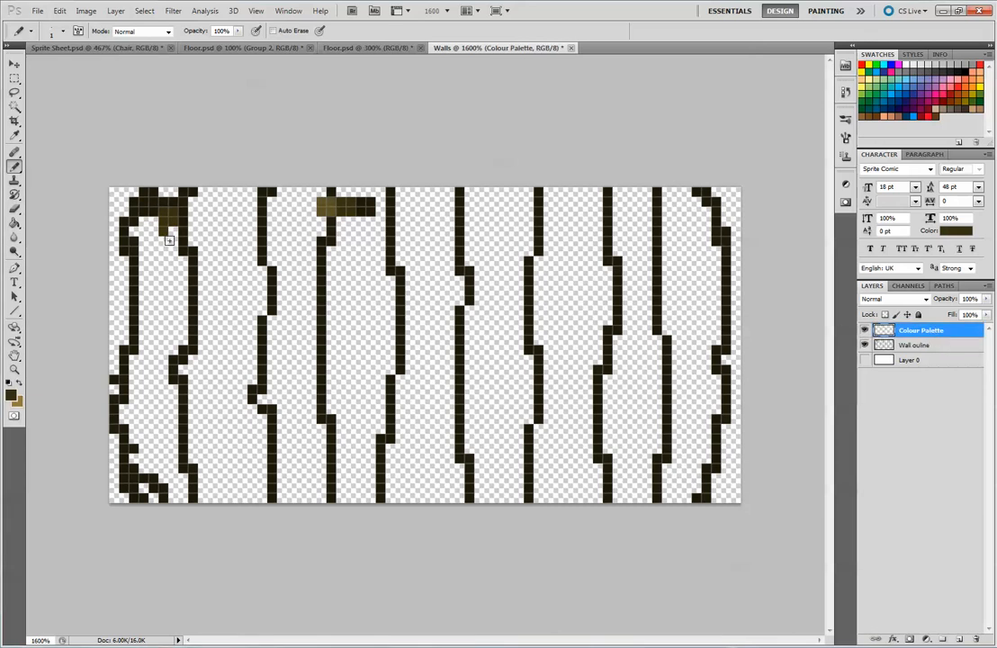
mouse_move(169, 236)
left_mouse_down()
mouse_move(124, 194)
mouse_move(149, 262)
mouse_move(162, 270)
mouse_move(144, 290)
mouse_move(130, 284)
left_mouse_up()
- Undo a Paint Bucket fill on the Colour Palette layer and fill the first plank dark brown on the Wall ouline layer
left_click(15, 223)
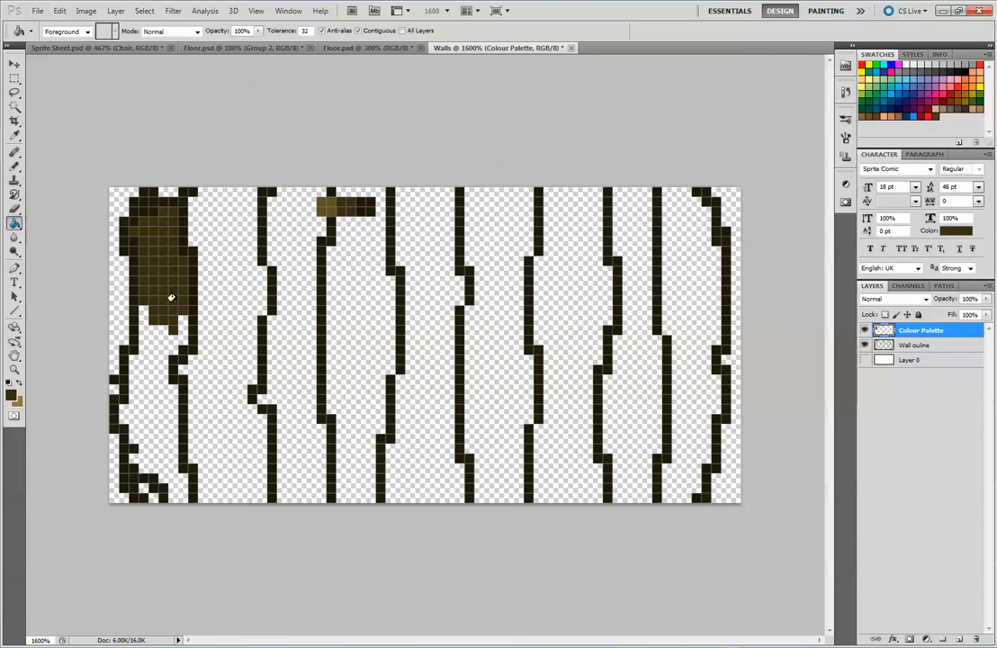
left_click(14, 223)
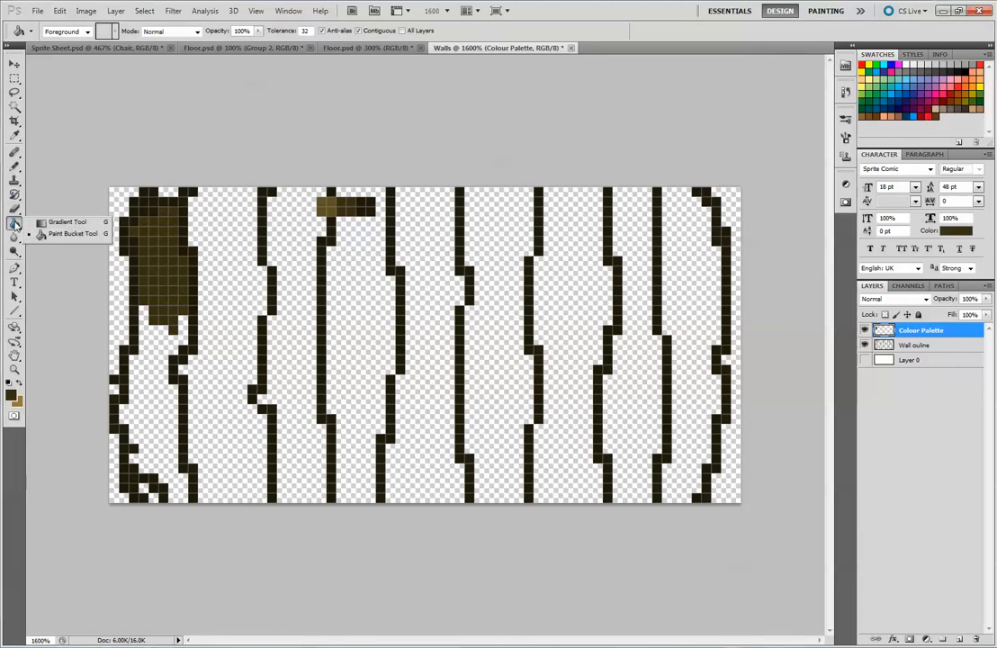
left_click(39, 235)
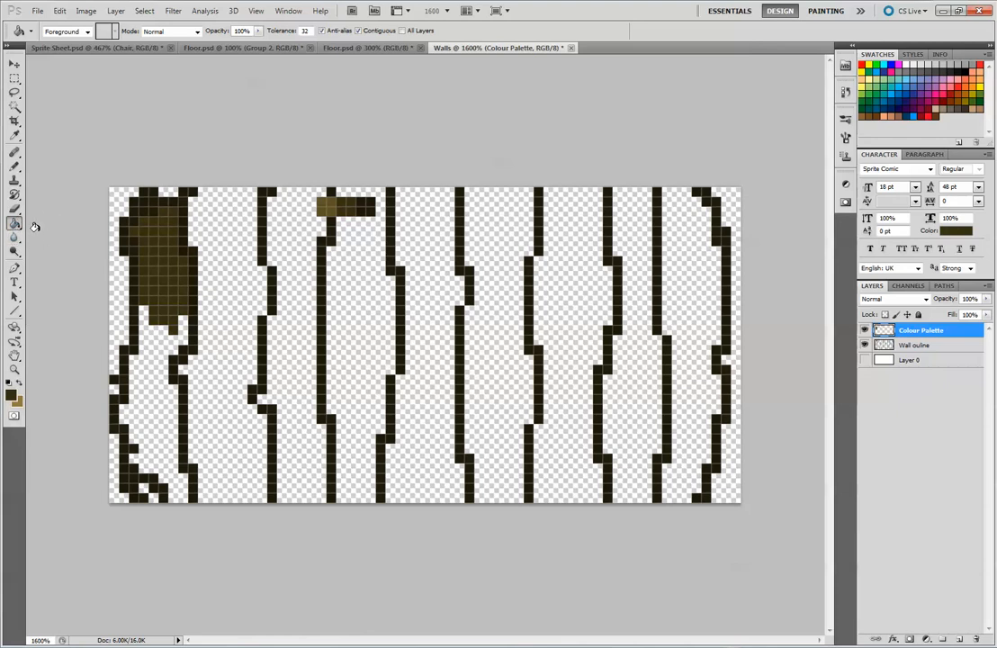
key("ctrl+g")
left_click(282, 311)
key("ctrl+z")
left_click(915, 347)
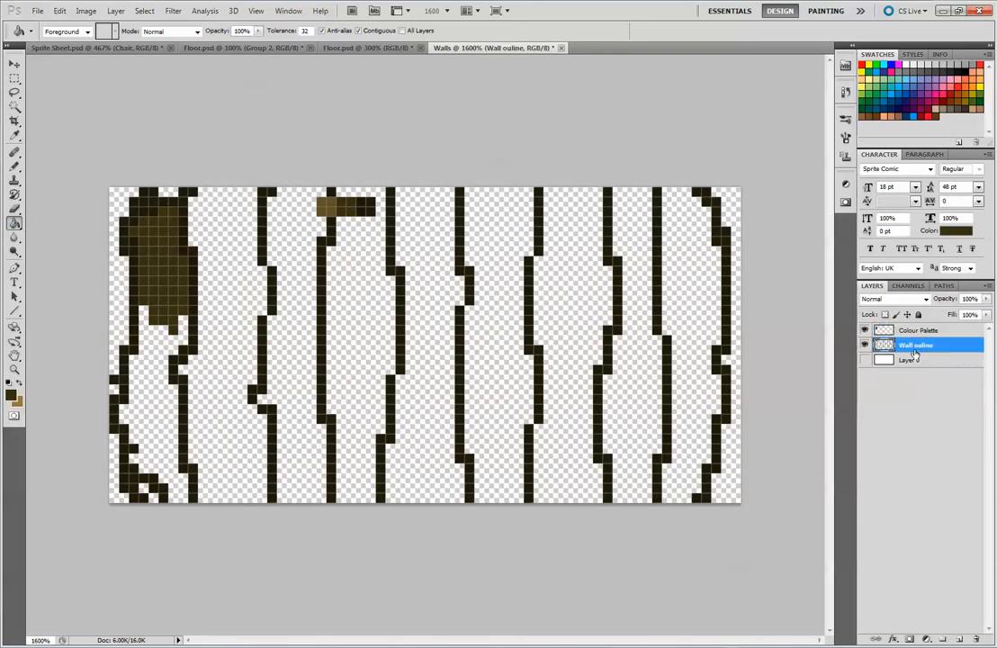
left_click(179, 398)
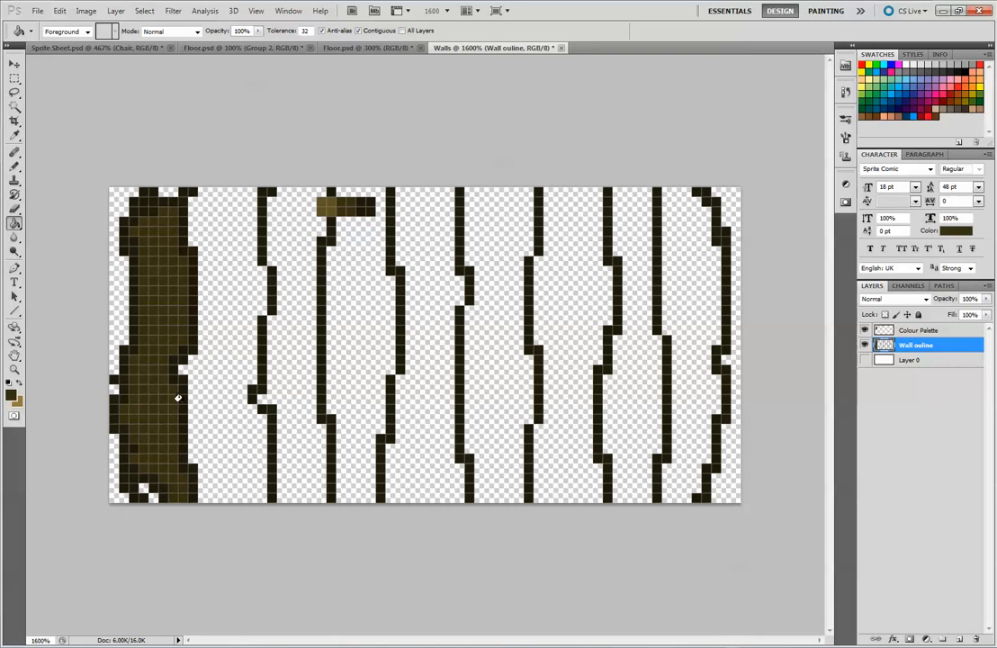
- Fill the remaining eight planks with the same dark brown on the Wall ouline layer
left_click(216, 335)
left_click(297, 300)
left_click(367, 342)
left_click(442, 328)
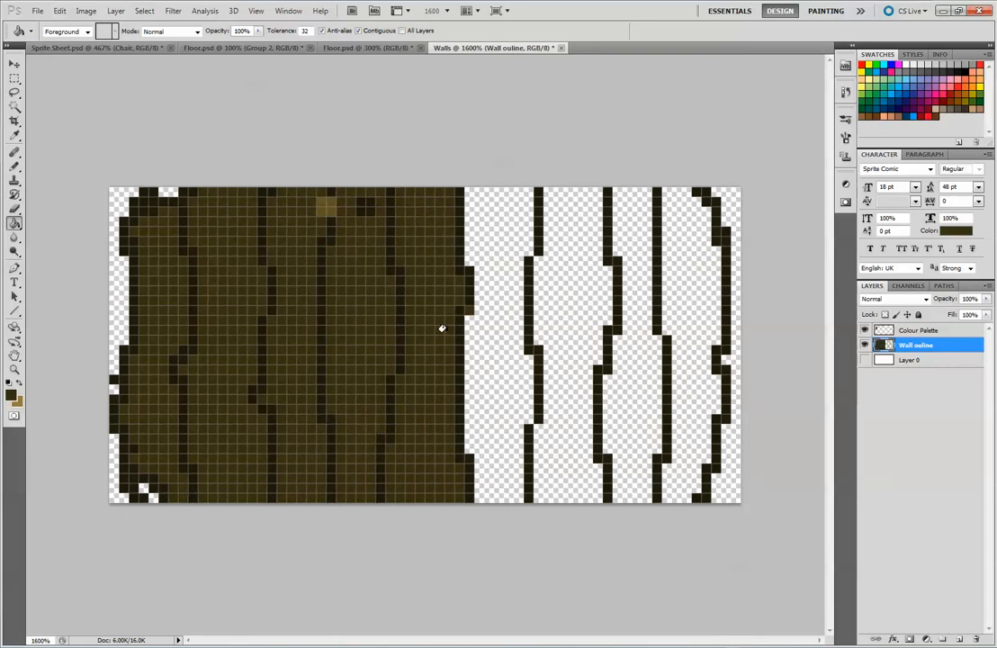
left_click(519, 341)
left_click(569, 338)
left_click(635, 342)
left_click(689, 387)
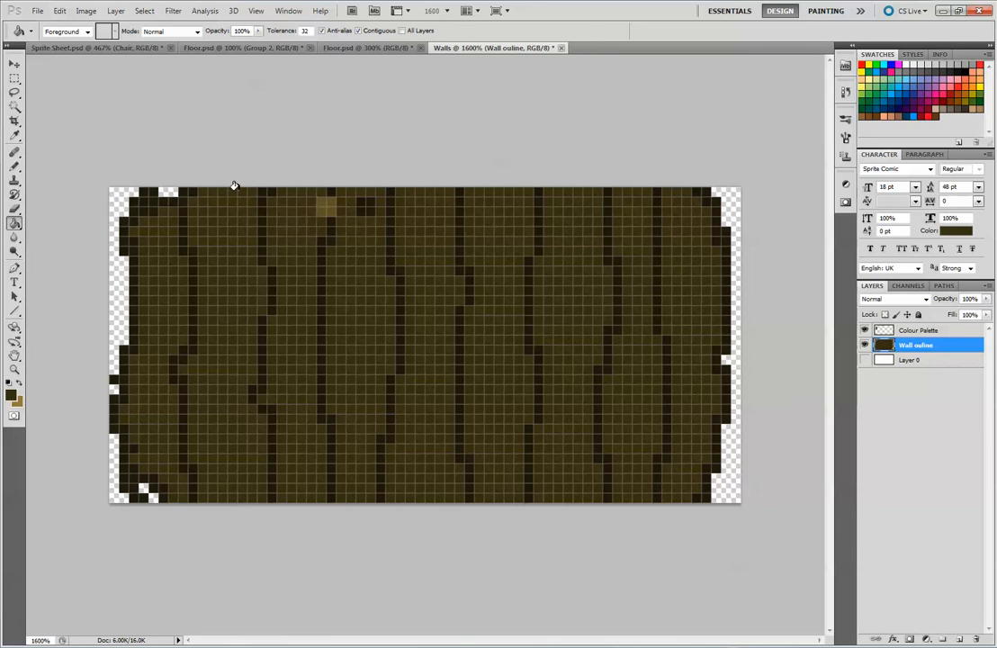
- Sample the light brown palette swatch and paint a soft vertical highlight down the second plank with the Brush tool
left_click(329, 193, "alt")
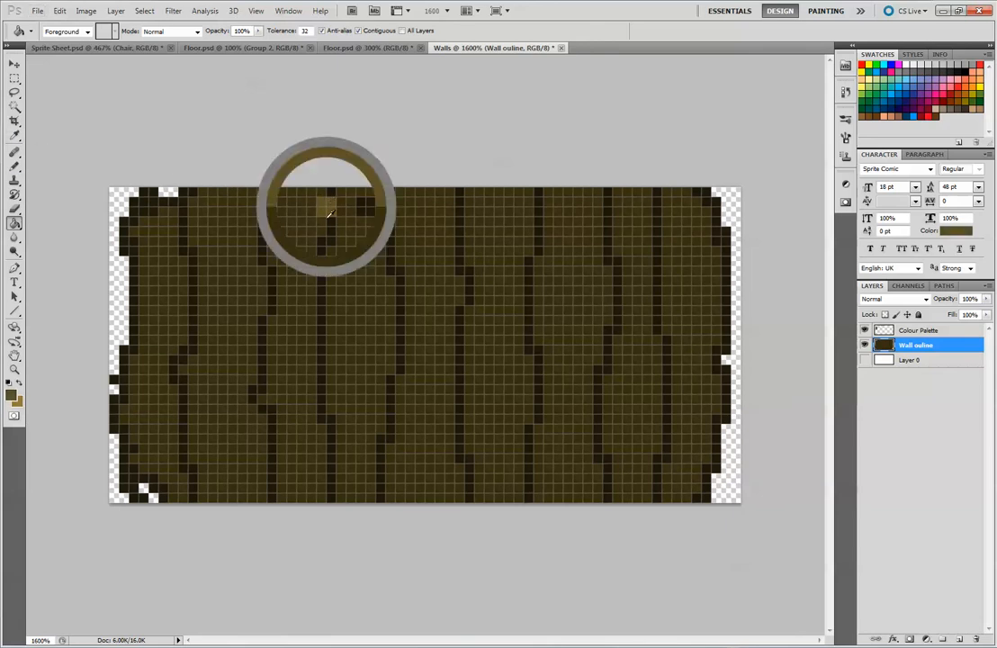
left_click(15, 167)
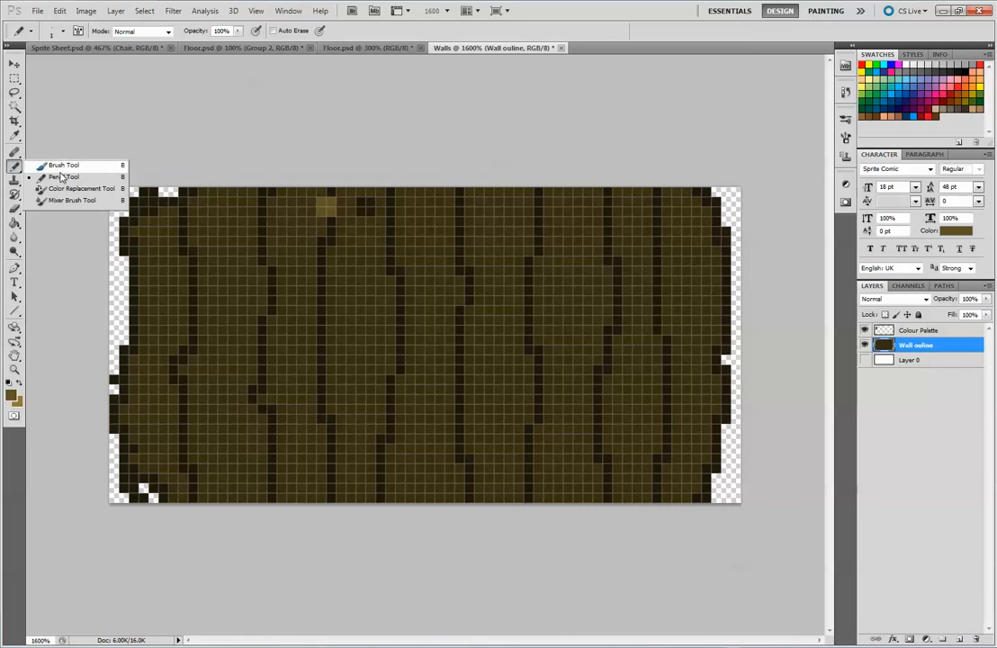
left_click(60, 167)
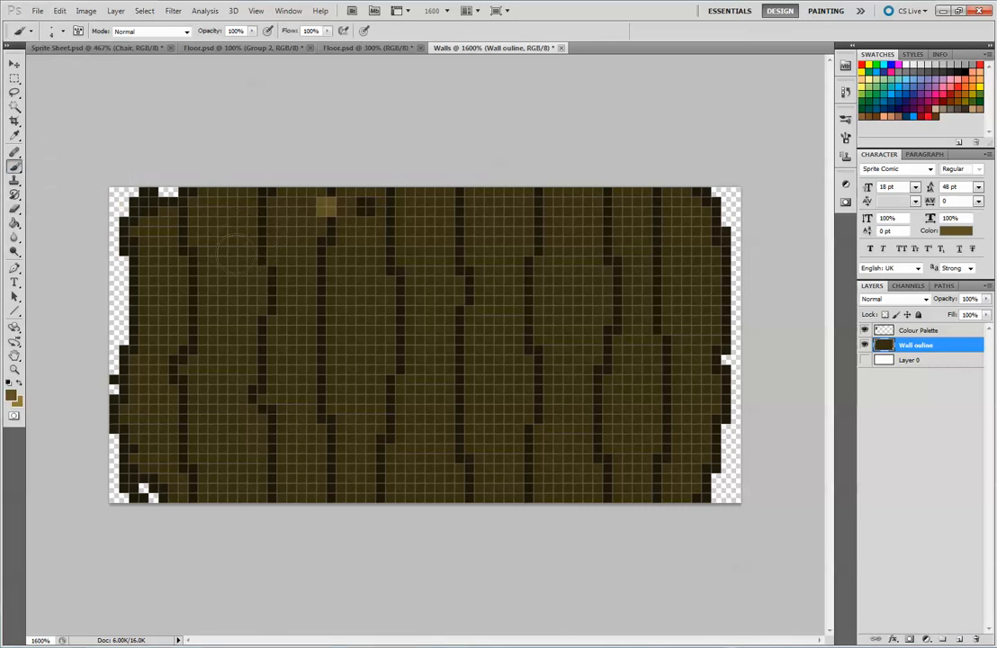
mouse_move(223, 241)
left_mouse_down()
mouse_move(221, 293)
mouse_move(224, 273)
mouse_move(231, 285)
mouse_move(223, 232)
mouse_move(221, 318)
mouse_move(231, 300)
mouse_move(241, 332)
left_mouse_up()
mouse_move(232, 220)
left_mouse_down()
mouse_move(230, 370)
mouse_move(218, 323)
mouse_move(214, 331)
mouse_move(223, 425)
mouse_move(205, 383)
mouse_move(227, 450)
mouse_move(236, 426)
mouse_move(218, 471)
left_mouse_up()
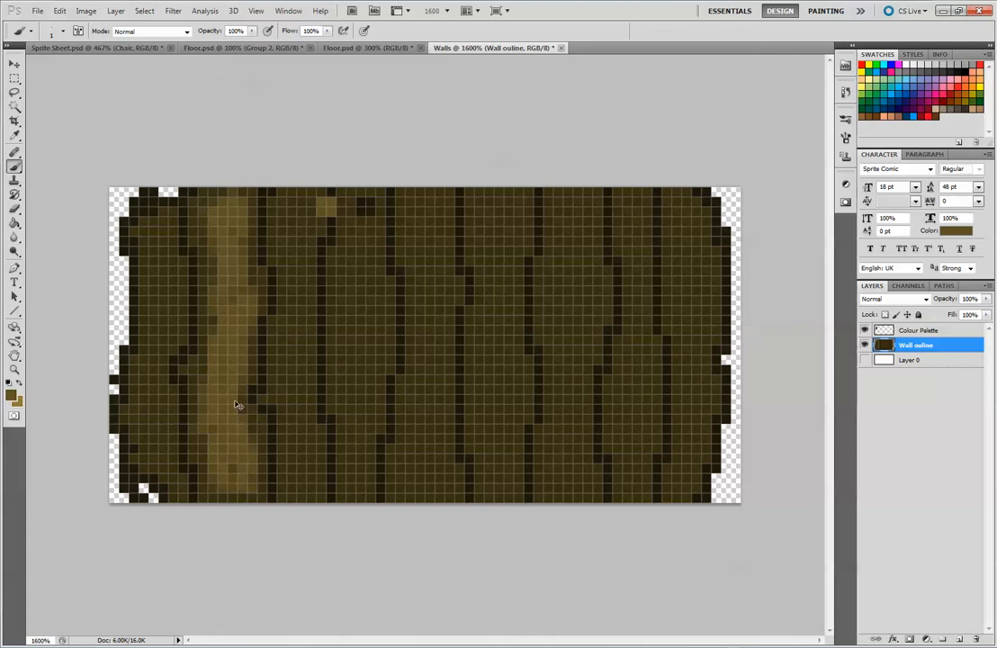
- Examine the highlighted plank with the wall at a smaller display size and return to the 1600% close-up
key("ctrl+minus")
key("ctrl+minus")
key("ctrl+minus")
key("ctrl+minus")
key("ctrl+minus")
key("ctrl+minus")
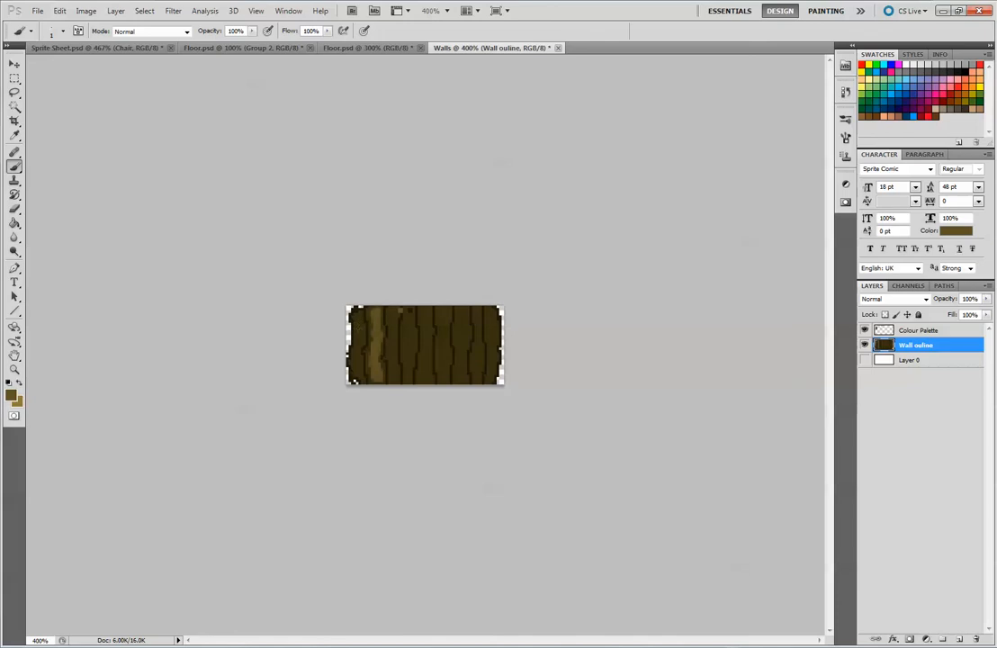
key("ctrl+plus")
key("ctrl+plus")
key("ctrl+plus")
key("ctrl+plus")
key("ctrl+plus")
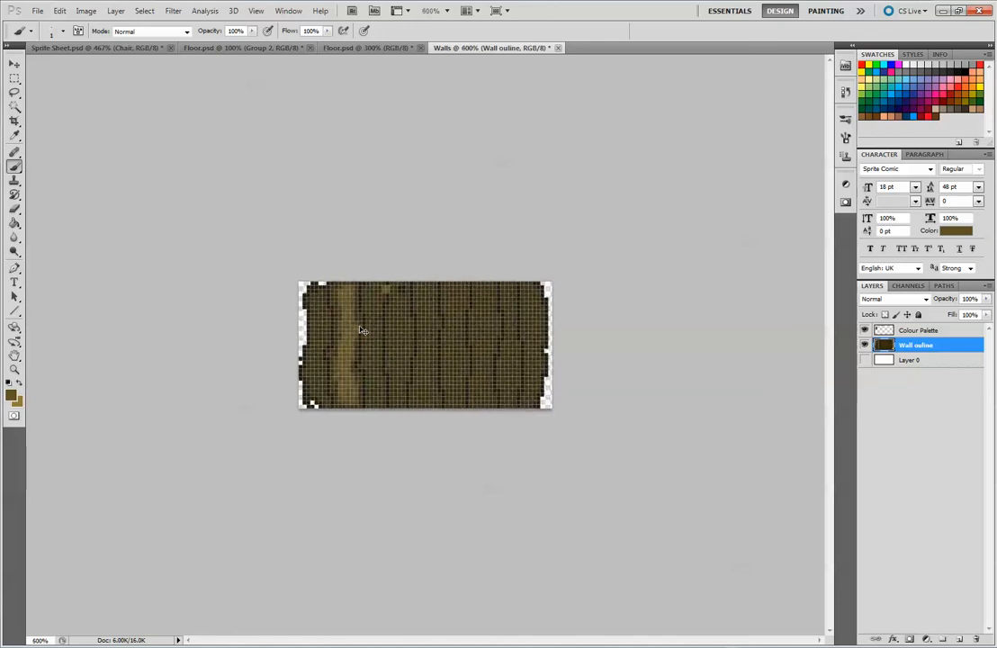
key("ctrl+plus")
key("ctrl+plus")
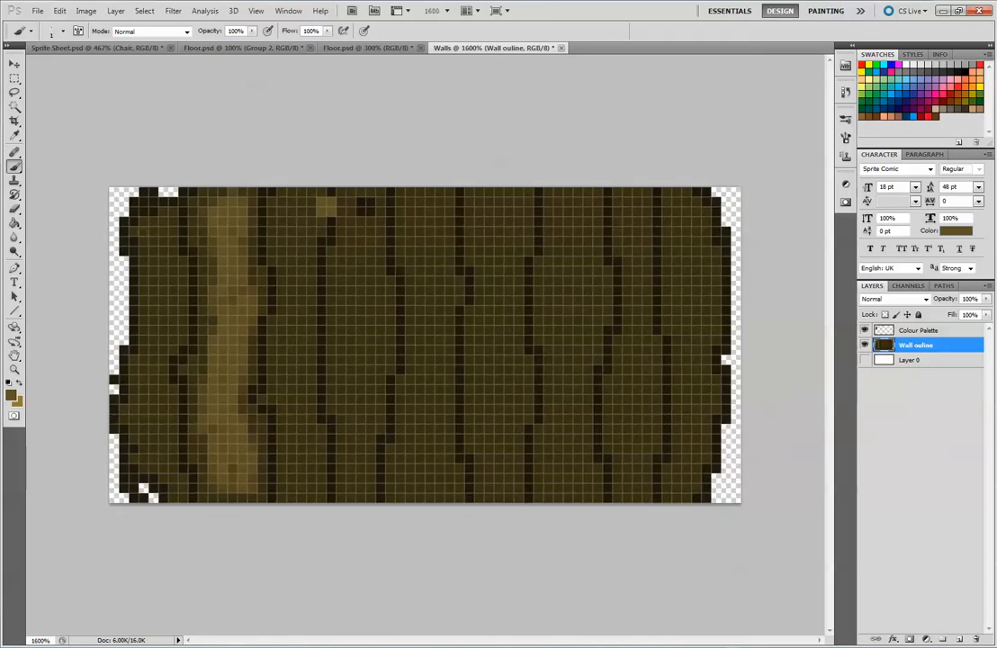
- Check the first plank with Colour Palette hidden, and erase the dark pencil shading covering that plank on the Colour Palette layer
left_click(865, 331)
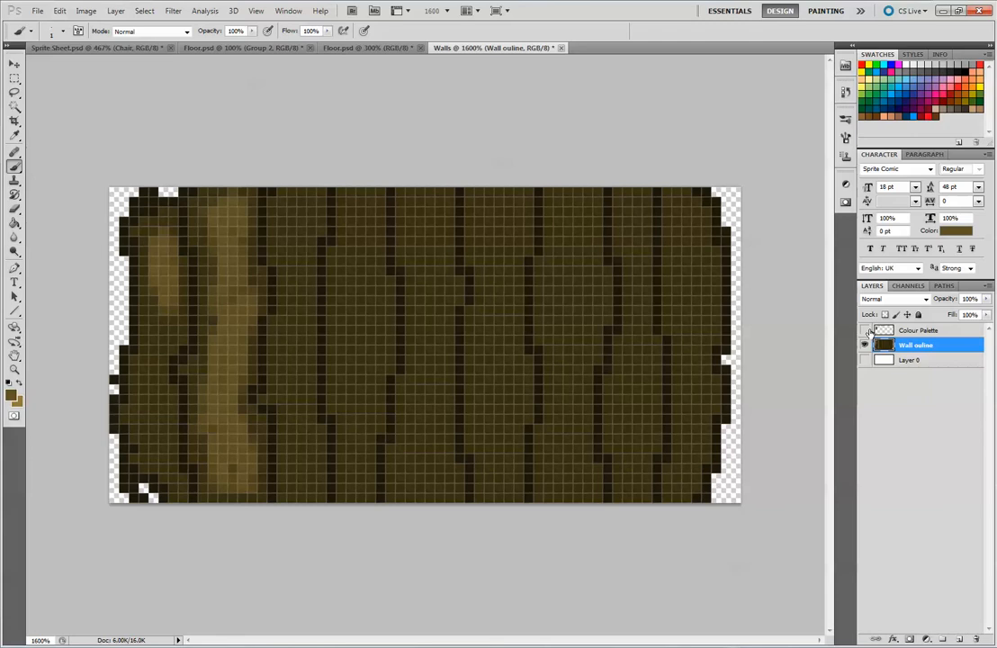
left_click(865, 330)
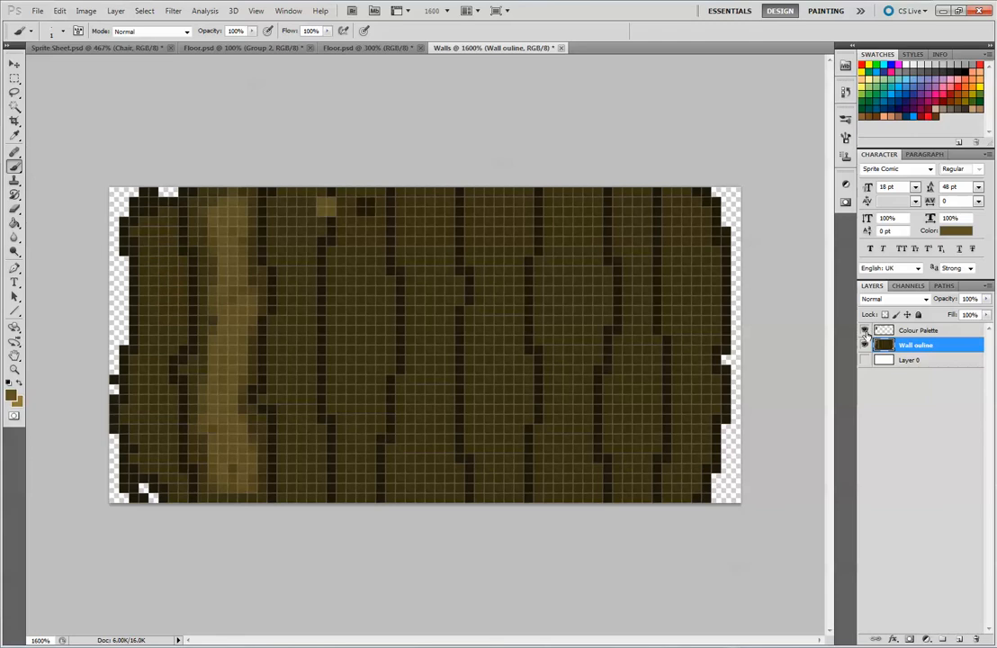
left_click(15, 209)
mouse_move(164, 213)
left_mouse_down()
mouse_move(142, 264)
mouse_move(174, 222)
left_mouse_up()
key("ctrl+z")
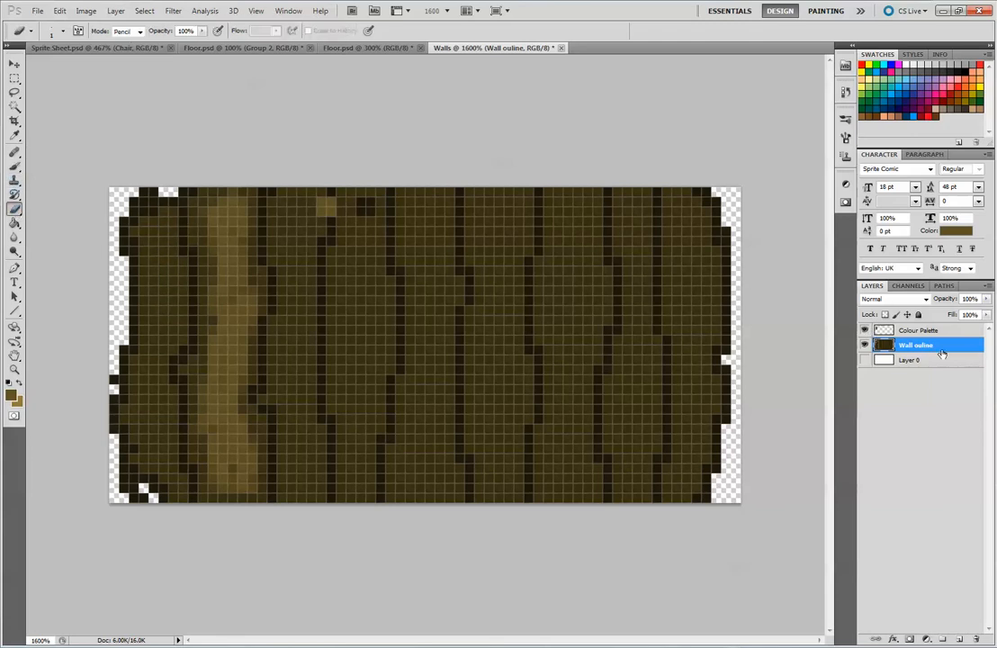
left_click(937, 331)
mouse_move(171, 212)
left_mouse_down()
mouse_move(157, 314)
mouse_move(165, 319)
mouse_move(200, 299)
mouse_move(164, 241)
left_mouse_up()
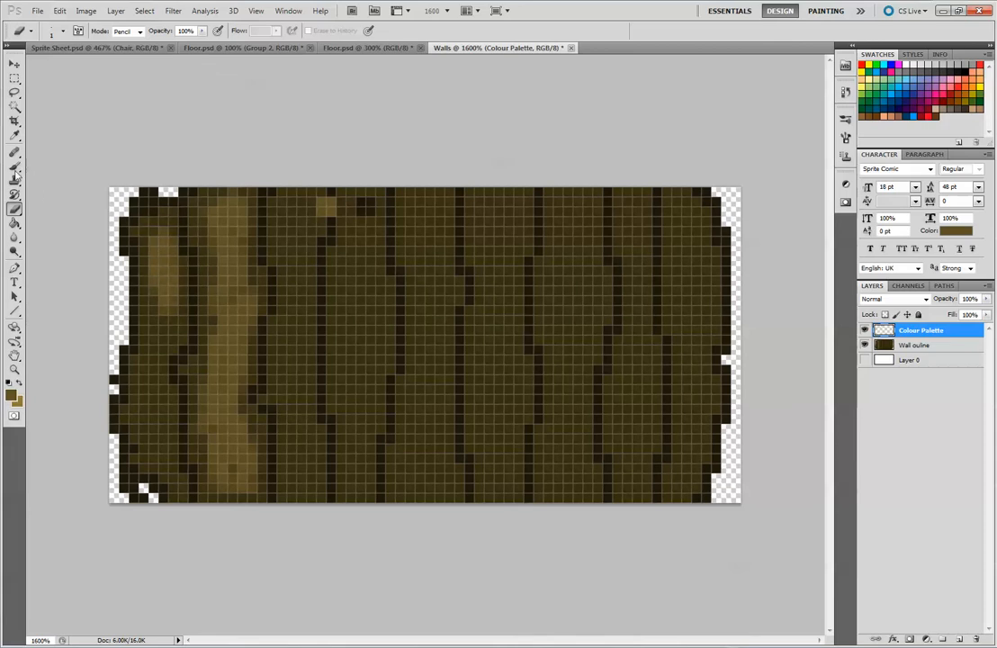
- Brush light brown vertical highlights down the first, third, fourth and fifth planks on the Colour Palette layer
key("b")
mouse_move(144, 261)
left_mouse_down()
mouse_move(124, 344)
mouse_move(140, 419)
mouse_move(171, 475)
left_mouse_up()
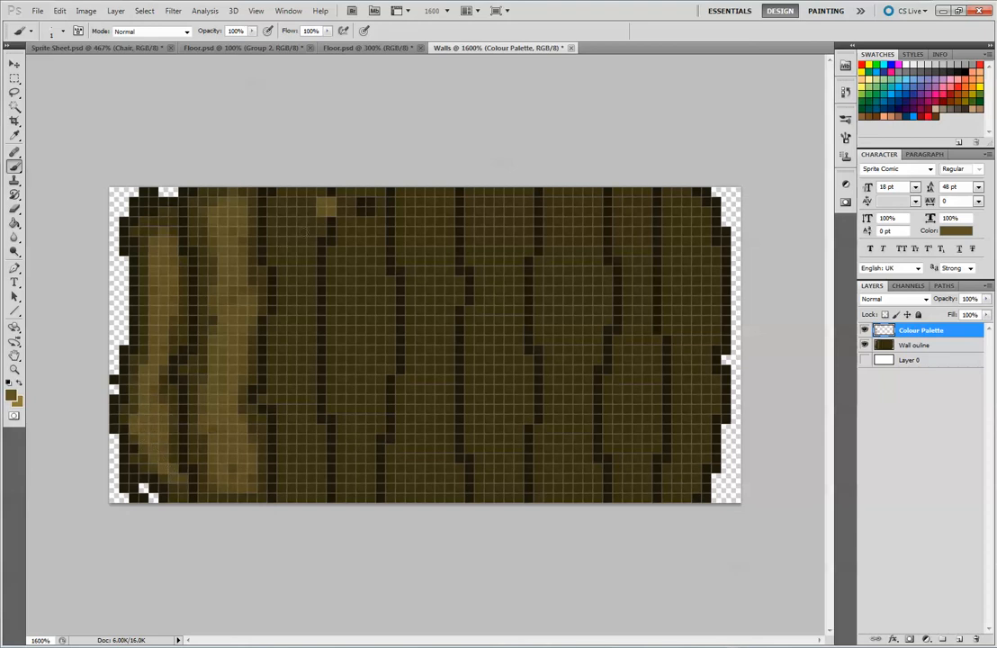
mouse_move(292, 252)
left_mouse_down()
mouse_move(295, 204)
mouse_move(308, 199)
mouse_move(290, 261)
mouse_move(292, 297)
mouse_move(293, 252)
mouse_move(277, 291)
mouse_move(285, 281)
mouse_move(305, 361)
mouse_move(292, 311)
mouse_move(296, 381)
mouse_move(288, 359)
mouse_move(289, 375)
mouse_move(307, 421)
mouse_move(295, 449)
mouse_move(294, 415)
mouse_move(299, 458)
left_mouse_up()
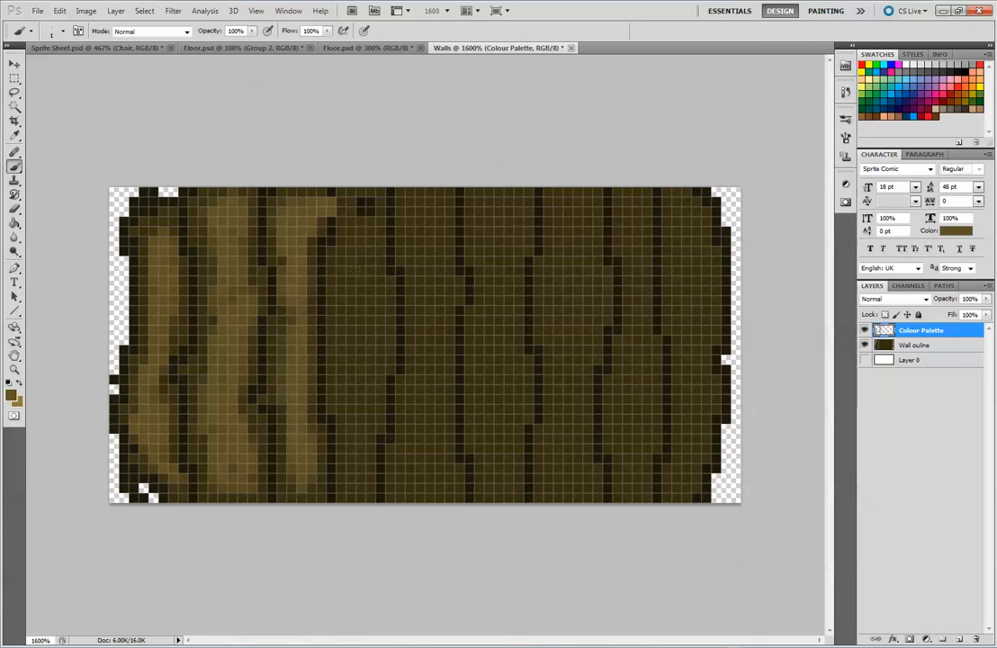
mouse_move(358, 376)
left_mouse_down()
mouse_move(347, 199)
mouse_move(360, 230)
left_mouse_up()
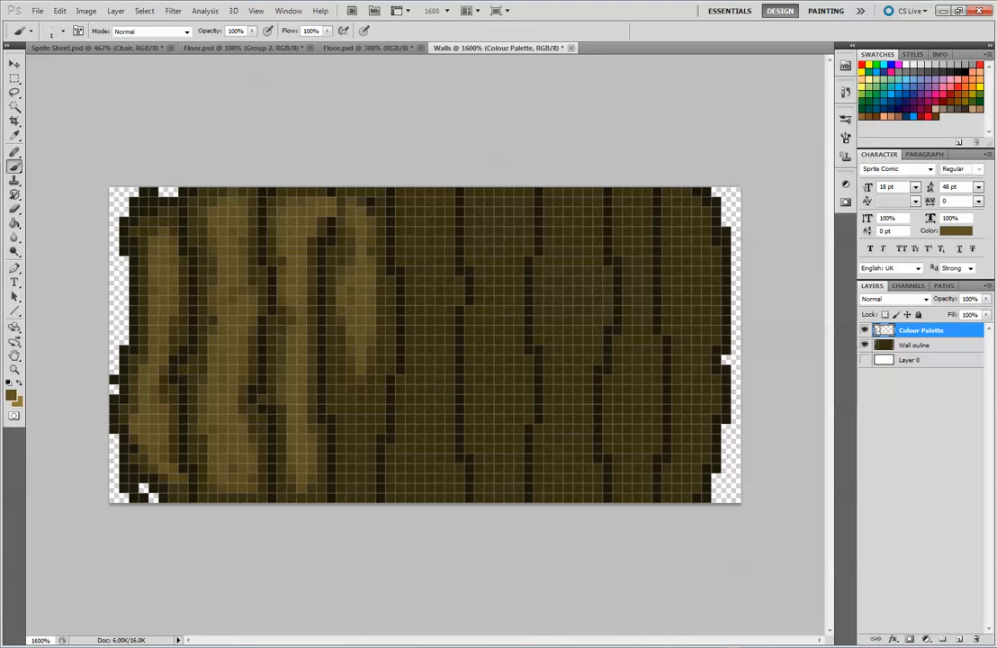
mouse_move(358, 304)
left_mouse_down()
mouse_move(373, 343)
mouse_move(361, 374)
mouse_move(346, 324)
mouse_move(359, 349)
mouse_move(357, 470)
left_mouse_up()
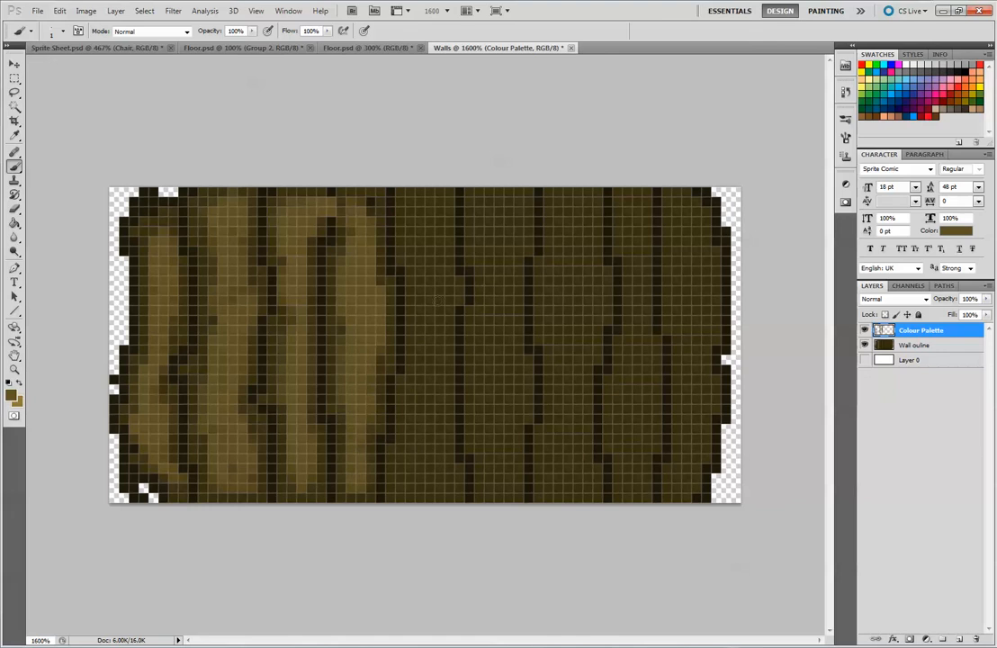
mouse_move(430, 261)
left_mouse_down()
mouse_move(438, 347)
mouse_move(415, 223)
mouse_move(435, 202)
mouse_move(421, 218)
left_mouse_up()
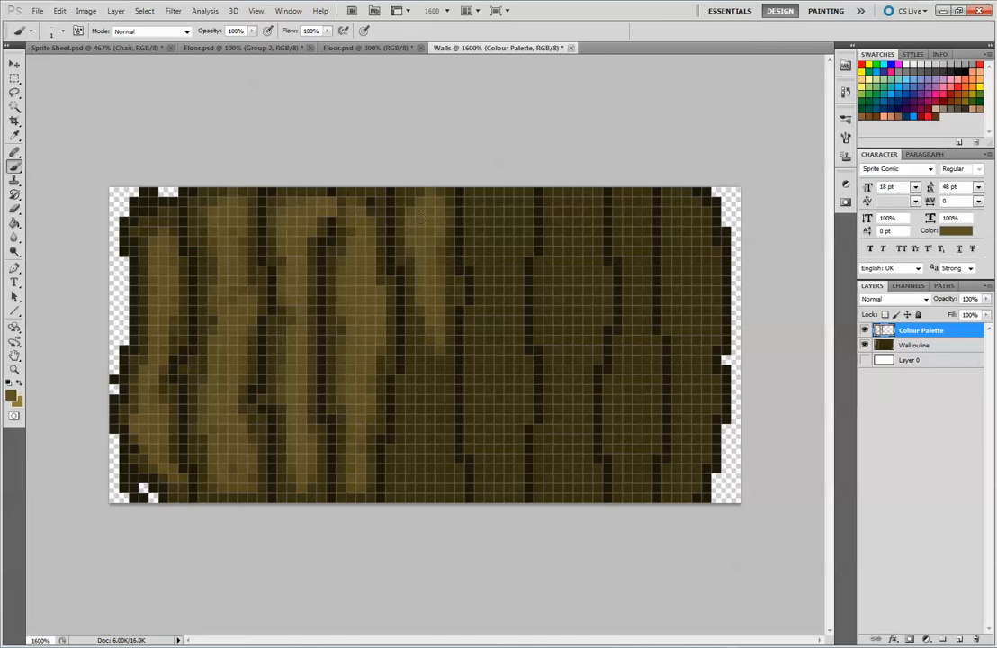
mouse_move(433, 268)
left_mouse_down()
mouse_move(422, 368)
mouse_move(430, 401)
mouse_move(410, 426)
mouse_move(406, 464)
mouse_move(440, 477)
mouse_move(408, 464)
left_mouse_up()
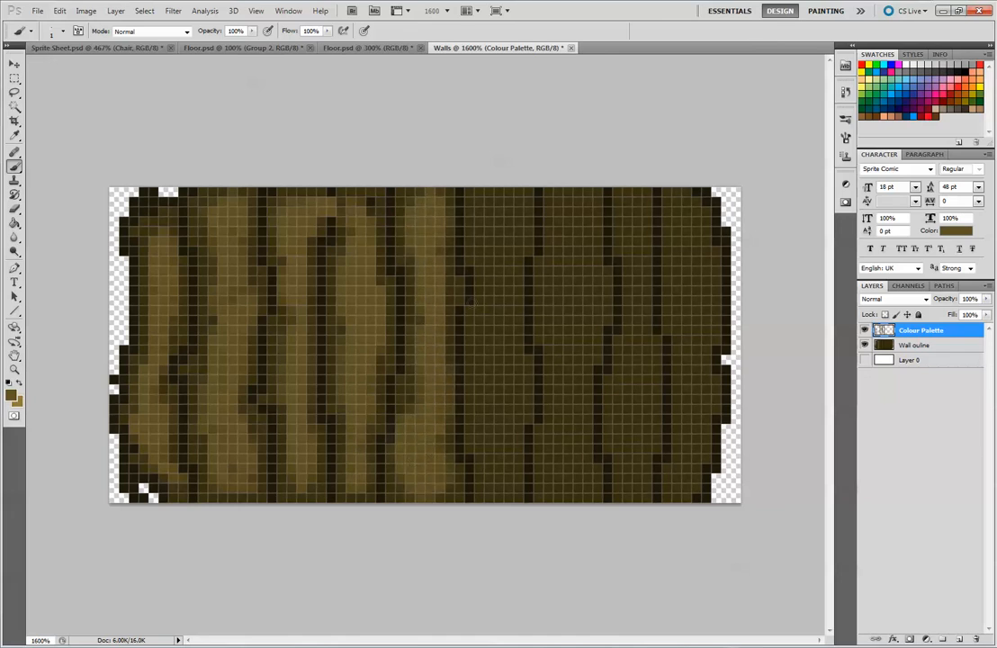
- Brush light brown vertical highlights down the sixth to ninth planks, finishing at the right outline
mouse_move(494, 204)
left_mouse_down()
mouse_move(472, 228)
mouse_move(509, 211)
mouse_move(486, 313)
mouse_move(498, 369)
mouse_move(479, 331)
mouse_move(502, 373)
mouse_move(485, 439)
mouse_move(492, 425)
mouse_move(497, 463)
left_mouse_up()
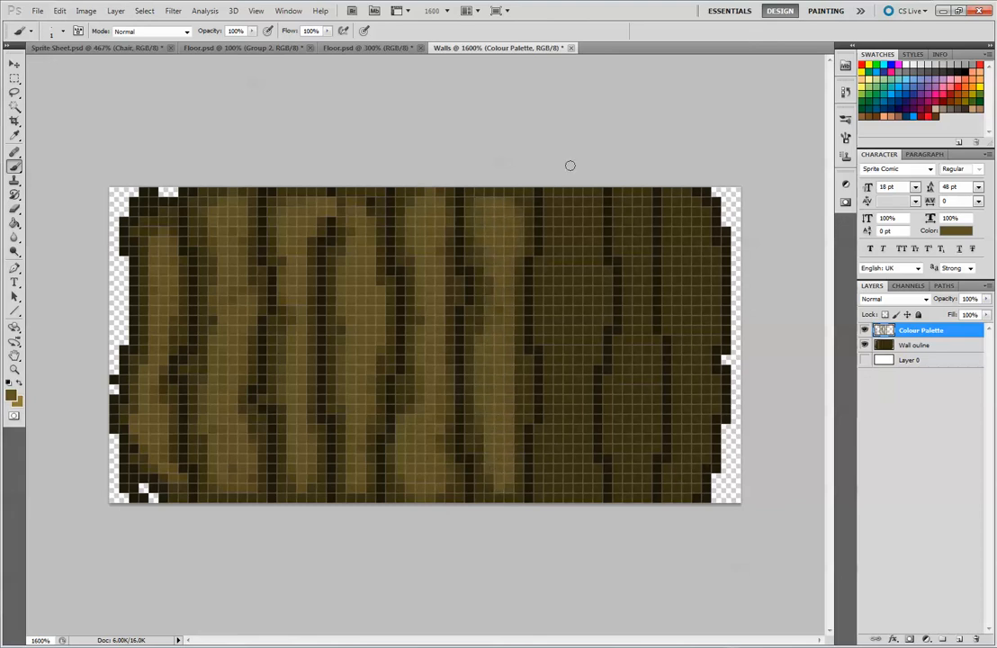
mouse_move(568, 221)
left_mouse_down()
mouse_move(565, 255)
mouse_move(556, 214)
mouse_move(572, 206)
mouse_move(573, 241)
mouse_move(571, 215)
mouse_move(552, 261)
mouse_move(567, 323)
mouse_move(581, 326)
mouse_move(571, 345)
mouse_move(567, 312)
mouse_move(567, 361)
left_mouse_up()
mouse_move(561, 414)
left_mouse_down()
mouse_move(552, 469)
mouse_move(563, 456)
mouse_move(573, 489)
left_mouse_up()
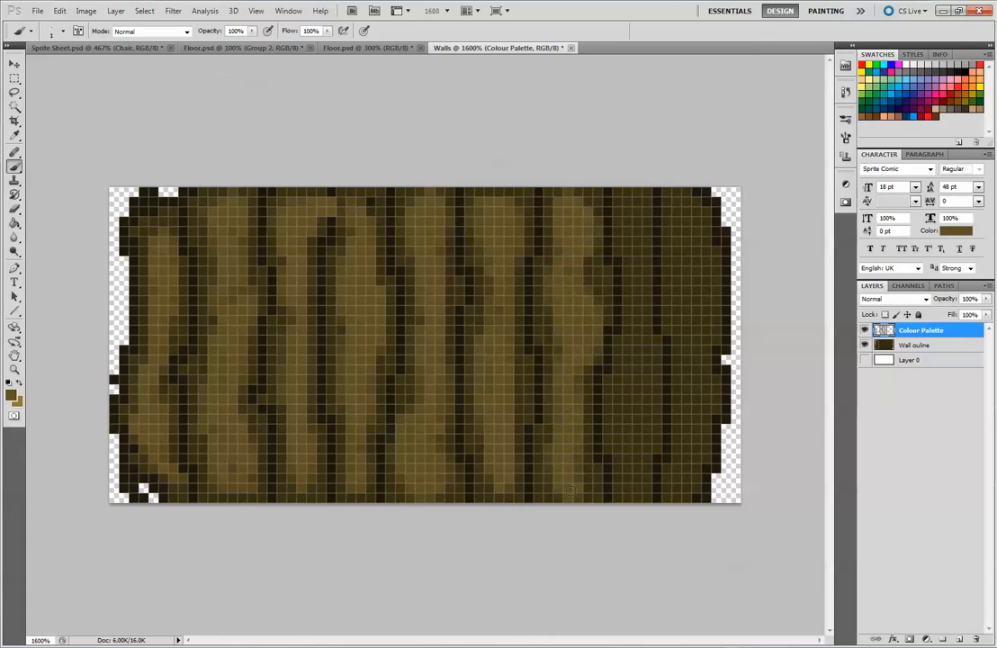
mouse_move(635, 217)
left_mouse_down()
mouse_move(628, 240)
mouse_move(628, 203)
mouse_move(627, 488)
mouse_move(629, 389)
left_mouse_up()
mouse_move(684, 243)
left_mouse_down()
mouse_move(670, 201)
mouse_move(686, 227)
mouse_move(693, 328)
mouse_move(696, 298)
mouse_move(702, 325)
mouse_move(679, 483)
left_mouse_up()
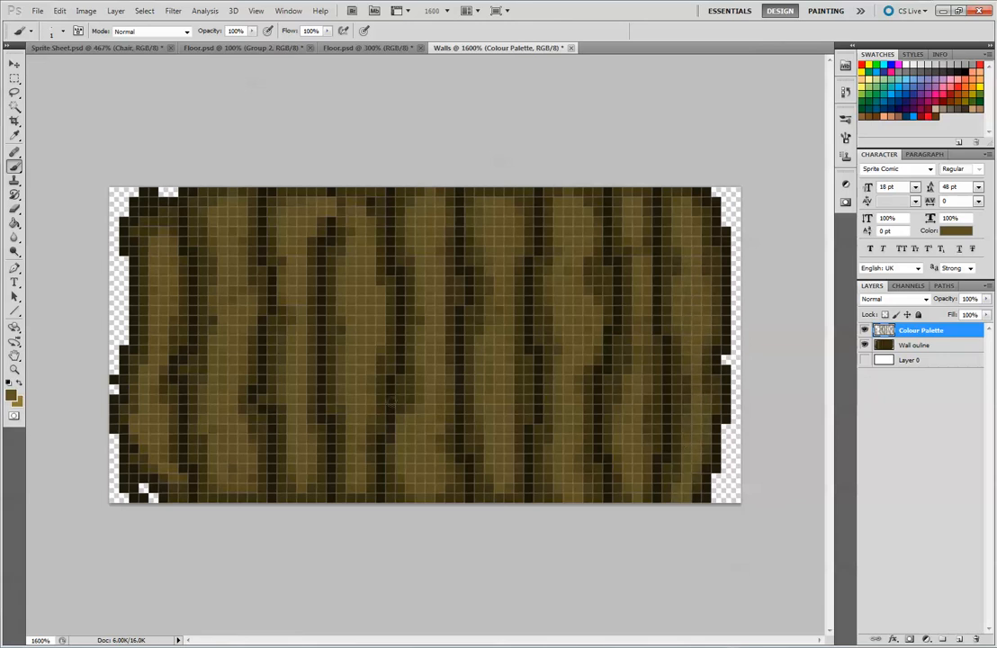
- Examine the fully highlighted wall tile at a reduced display size of 300%
key("alt")
key("ctrl+minus")
key("ctrl+minus")
key("ctrl+minus")
key("ctrl+minus")
key("ctrl+minus")
key("ctrl+minus")
key("ctrl+minus")
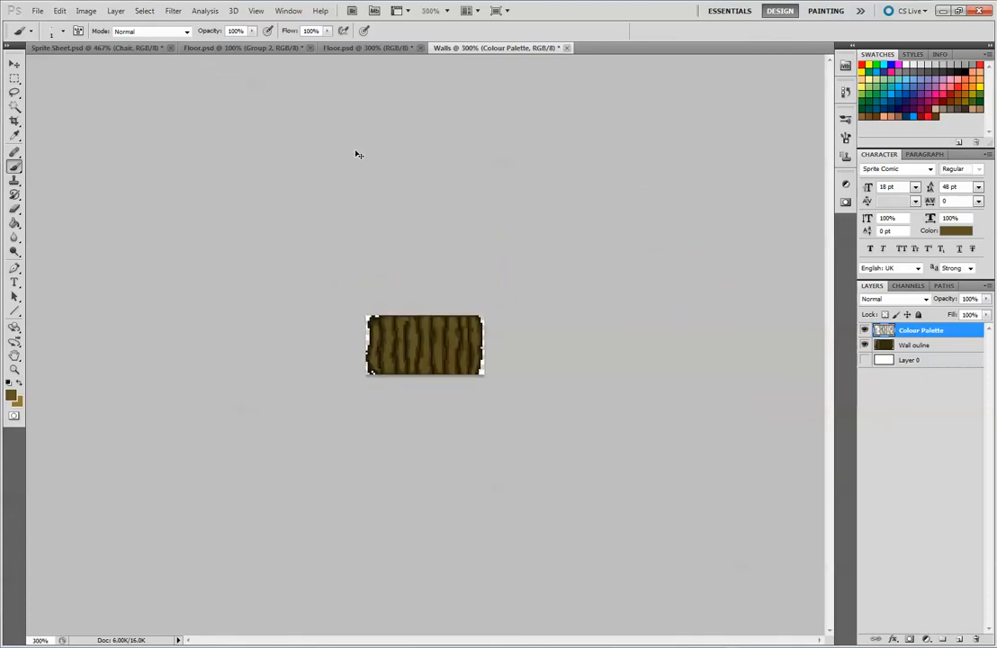
- Brush a near-black border along the wall tile's top and bottom edges, and soften the plank ends with dark brown shading
key("ctrl+plus")
key("ctrl+plus")
key("ctrl+plus")
key("ctrl+plus")
key("ctrl+plus")
key("ctrl+plus")
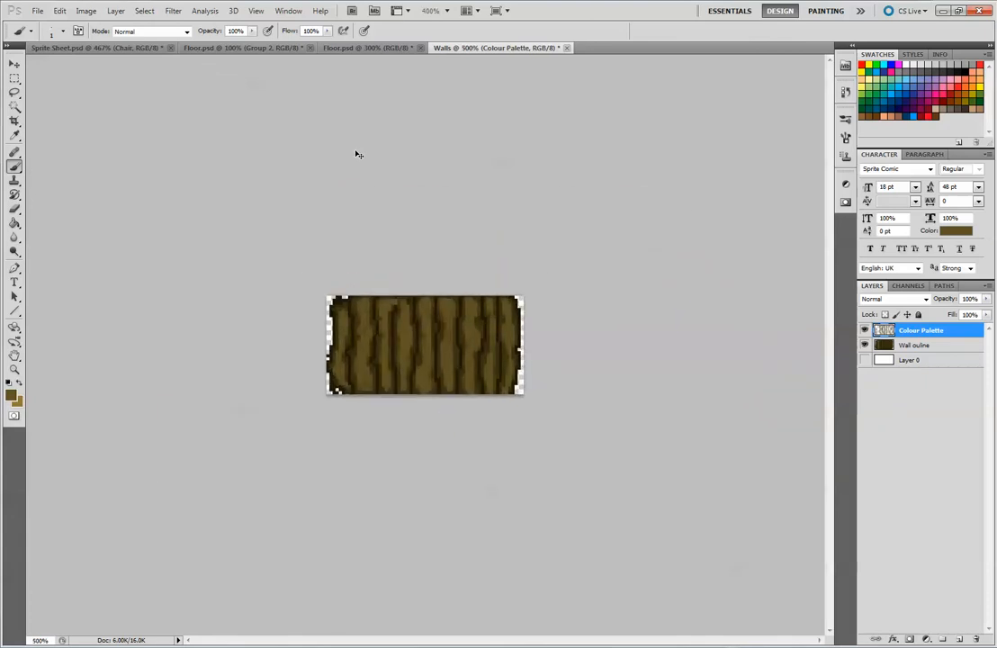
key("ctrl+plus")
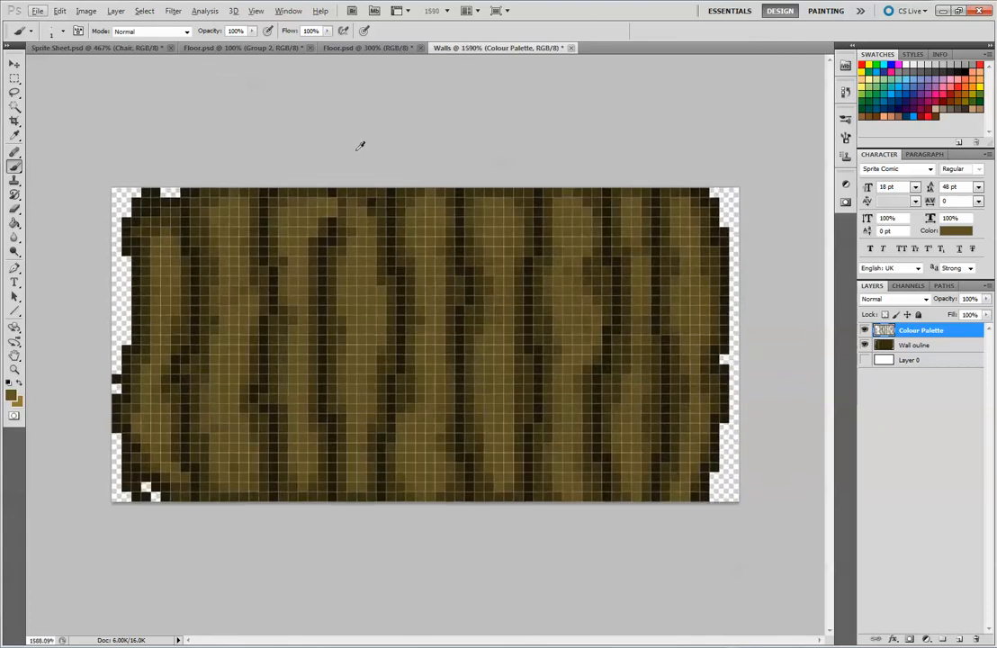
left_click(380, 190, "alt")
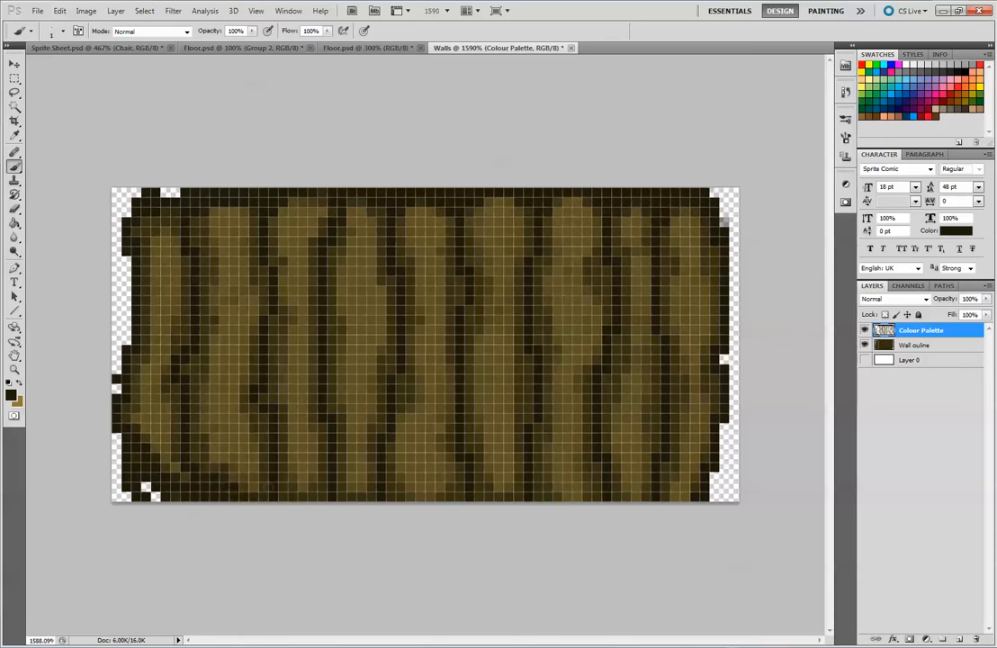
mouse_move(277, 487)
left_mouse_down()
mouse_move(252, 488)
mouse_move(306, 504)
mouse_move(342, 480)
mouse_move(403, 481)
mouse_move(432, 496)
mouse_move(466, 476)
left_mouse_up()
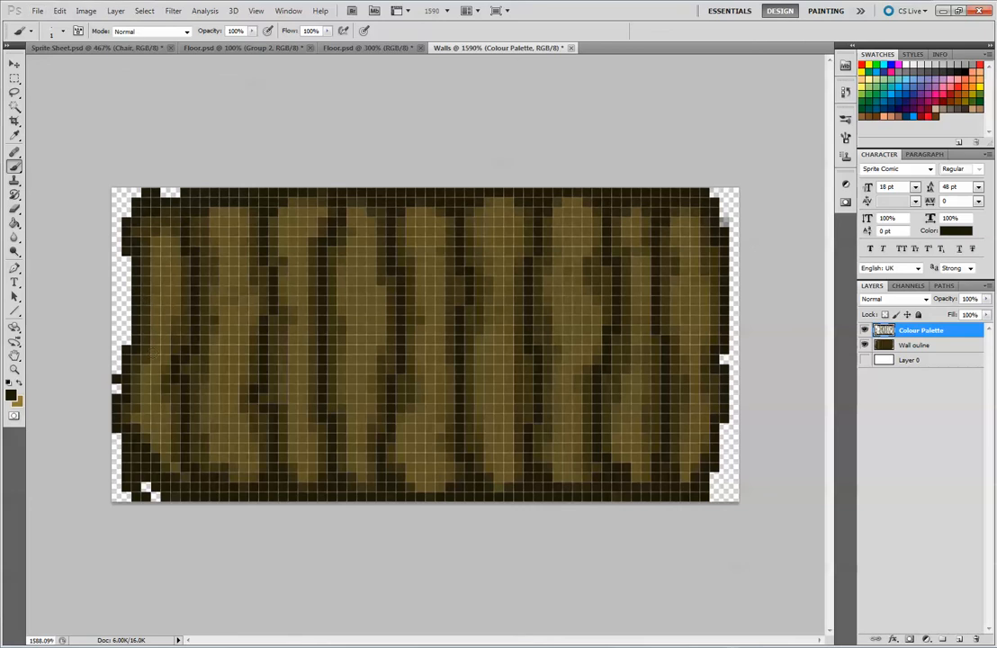
left_click(157, 279)
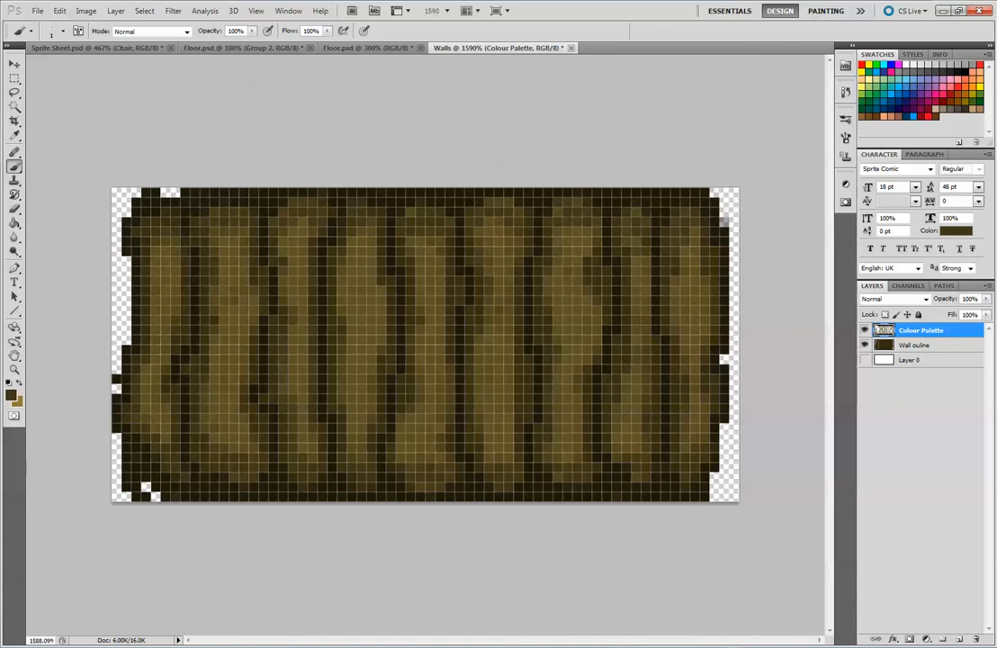
- Rename the Colour Palette layer as Wall Paint
key("alt")
key("alt+bracketleft")
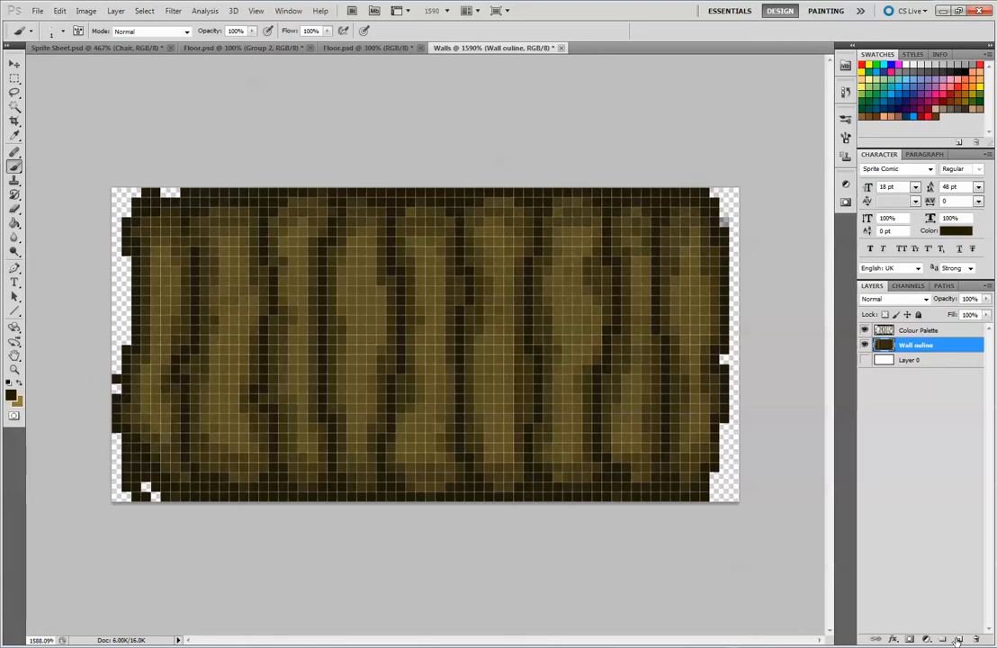
double_click(930, 331)
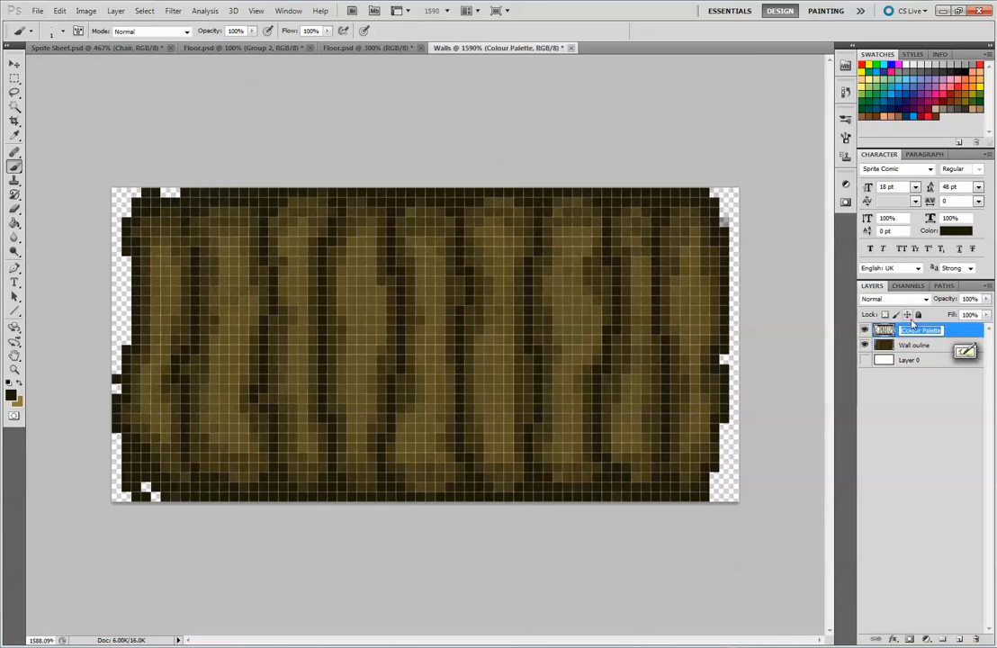
type("Wall Paint")
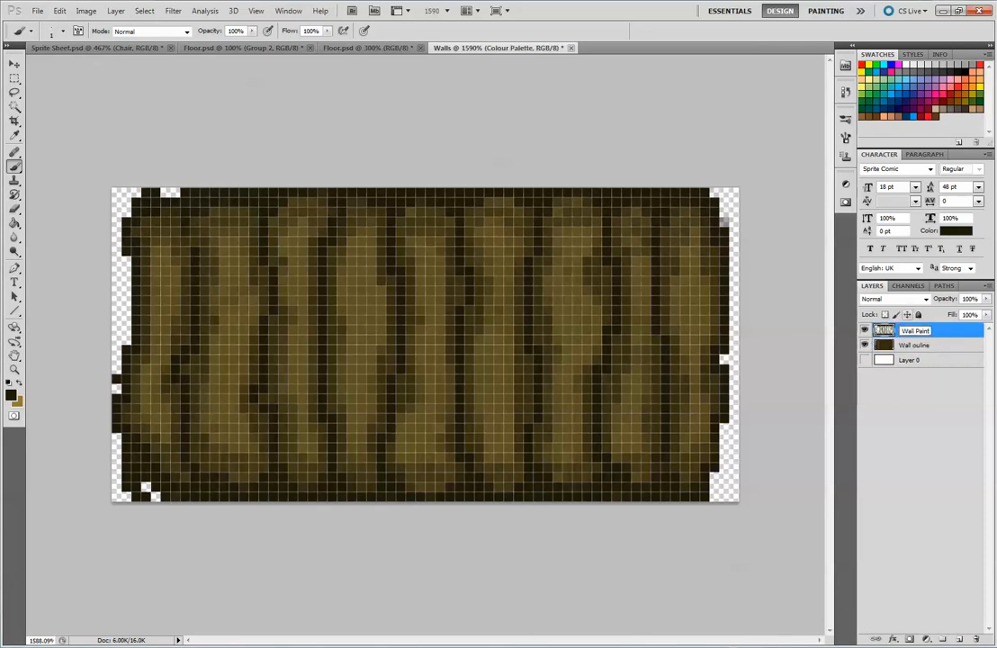
key("Return")
- Add a new layer above Wall Paint and pencil near-black, light brown and dark brown colour samples in the tile's top-left corner
left_click(959, 641)
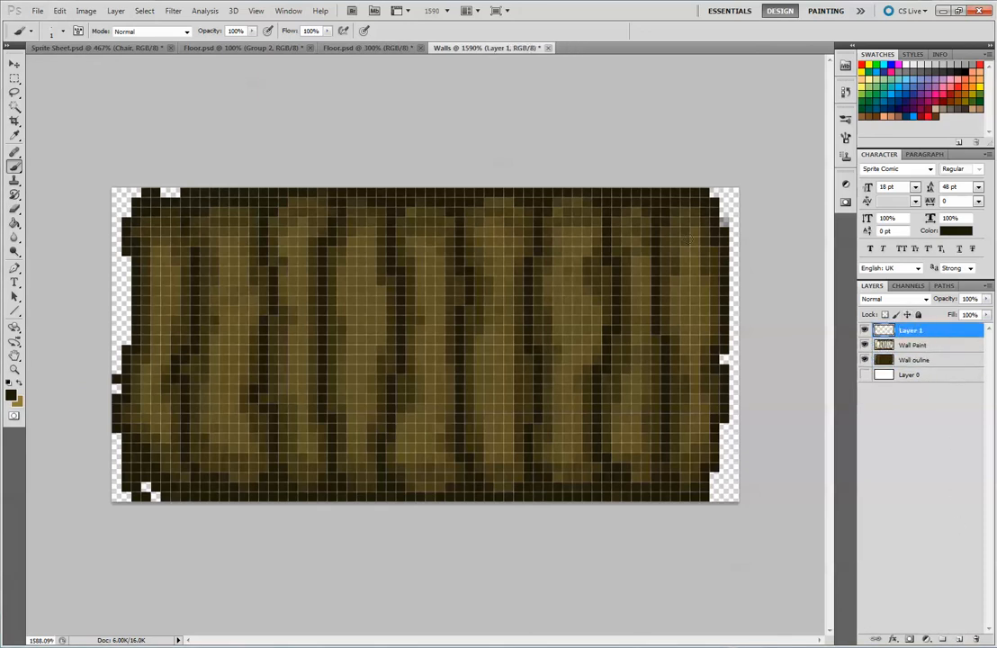
right_click(15, 166)
left_click(54, 173)
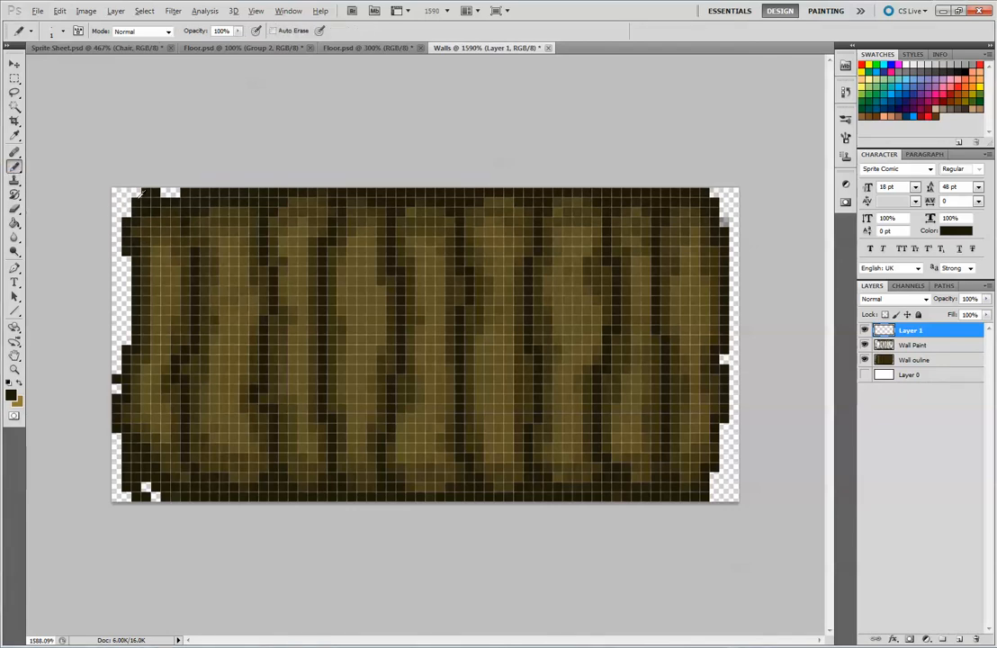
left_click_drag(117, 193, 127, 192)
left_click(299, 246, "alt")
left_click(157, 193)
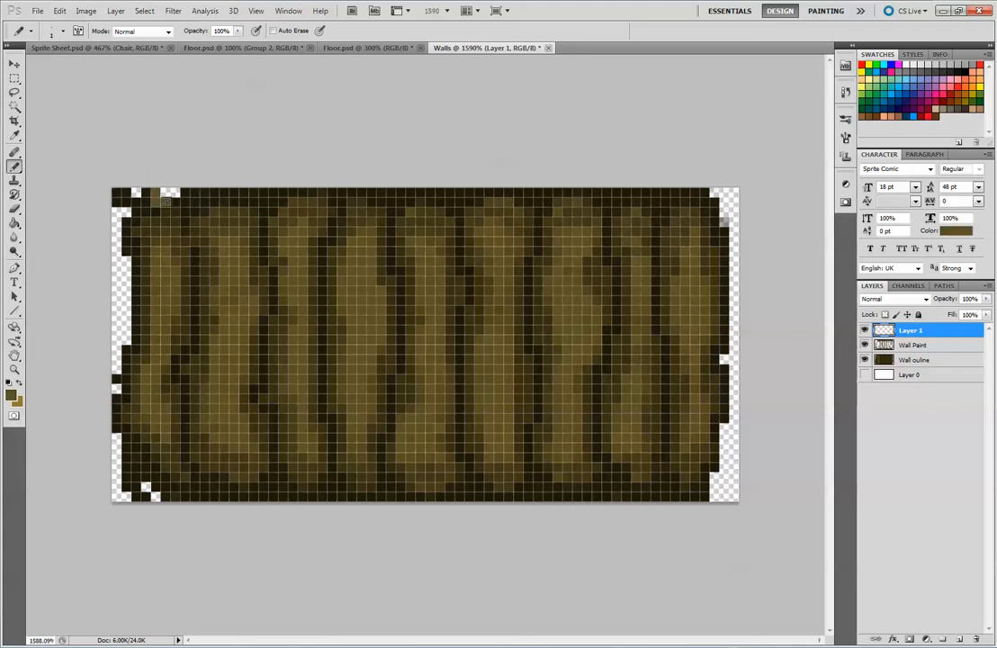
left_click(269, 374, "alt")
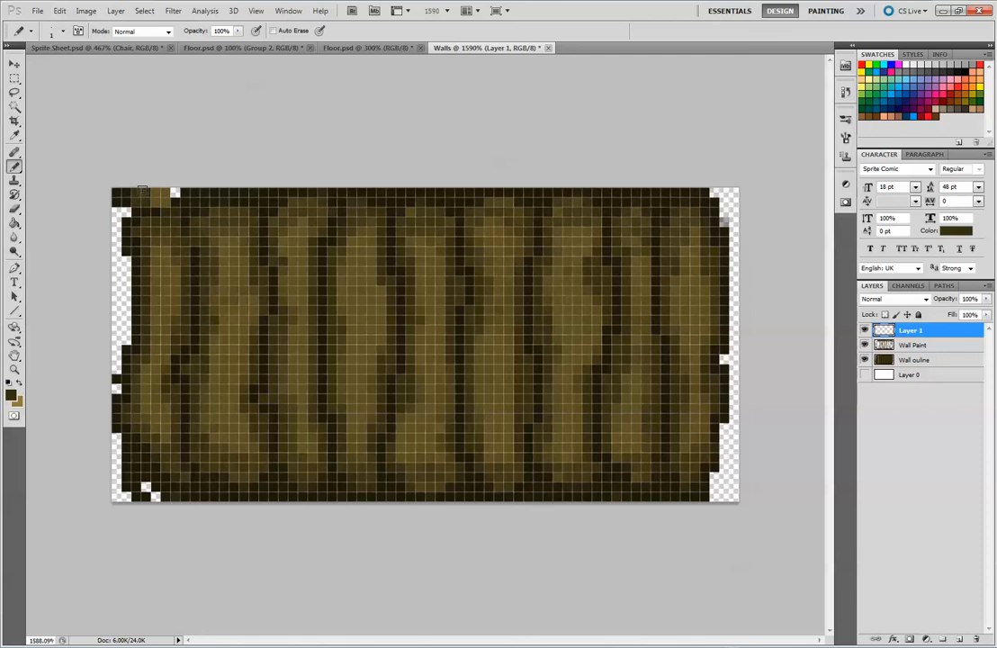
- Rename the colour sample layer as Colour Pallet, lock it fully and hide it
double_click(912, 329)
type("Colour Pale")
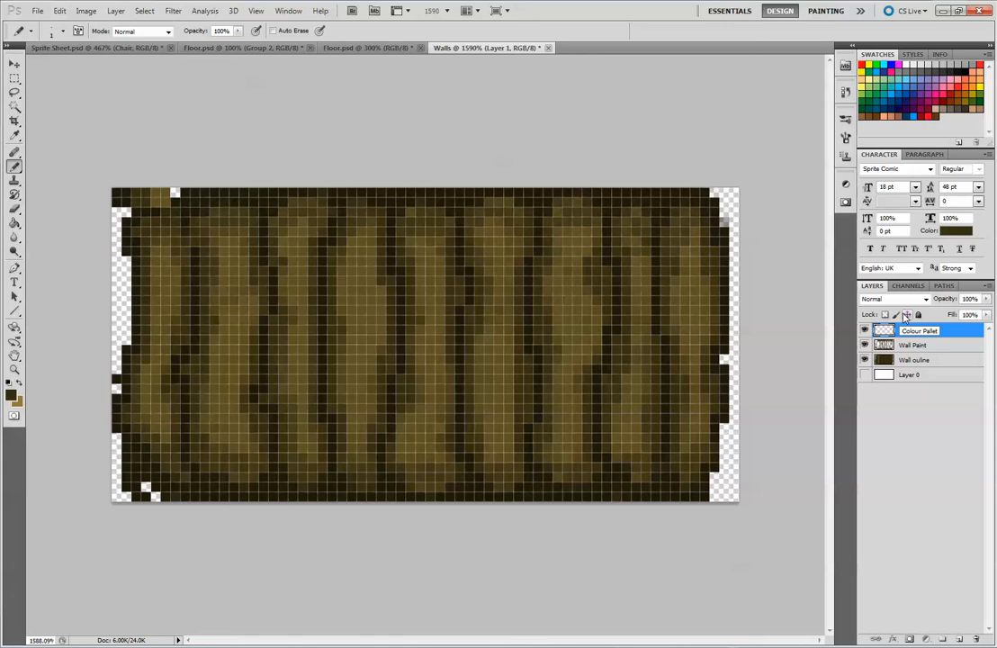
type("et")
key("Return")
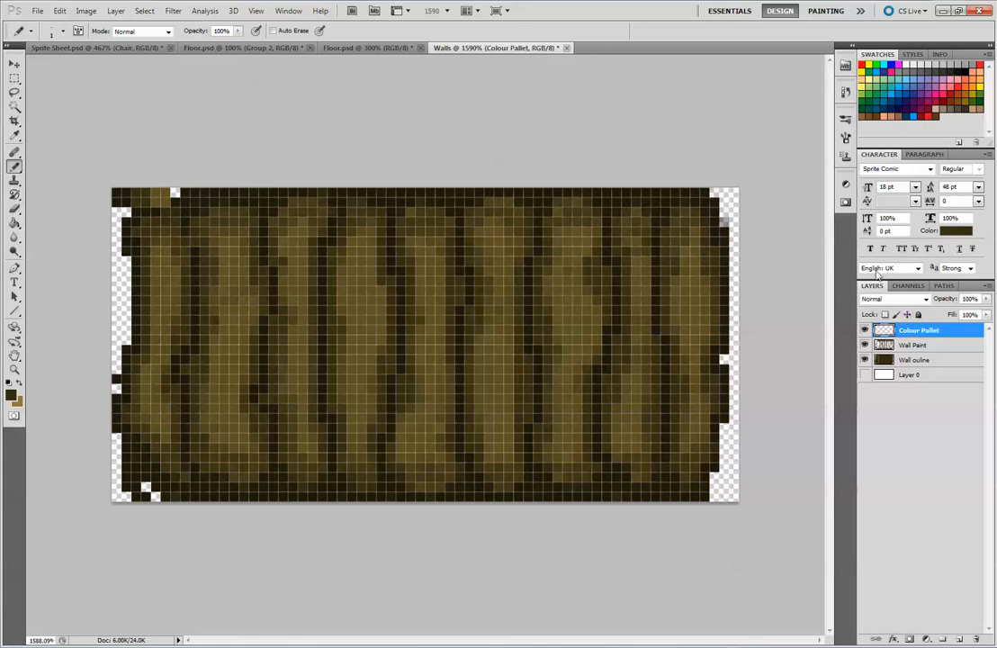
left_click(919, 315)
left_click(865, 330)
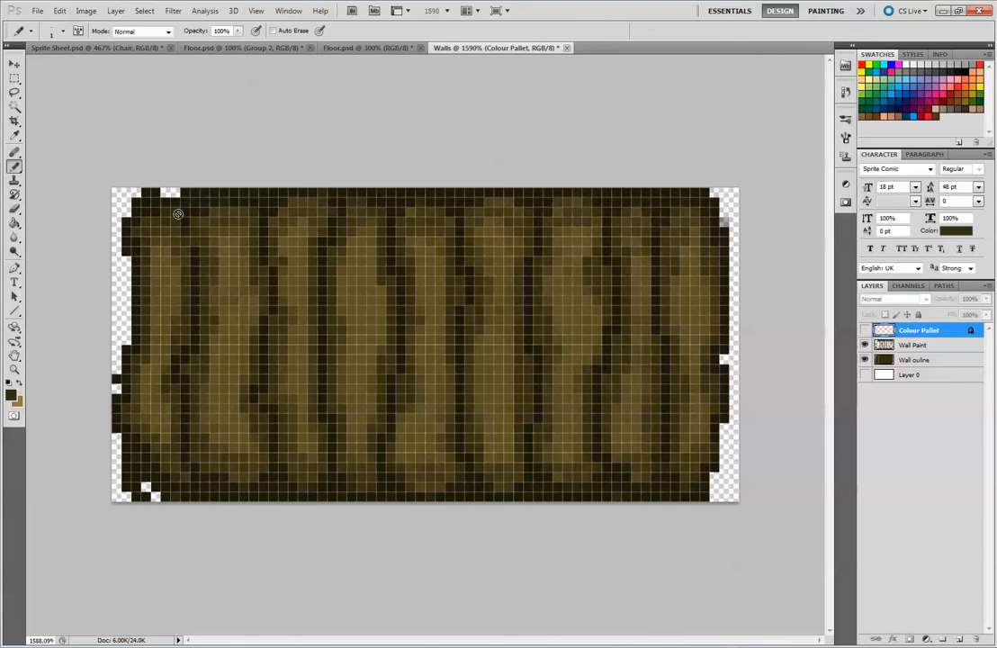
- Merge the Wall Paint and Wall ouline layers into a single layer
left_click(905, 346)
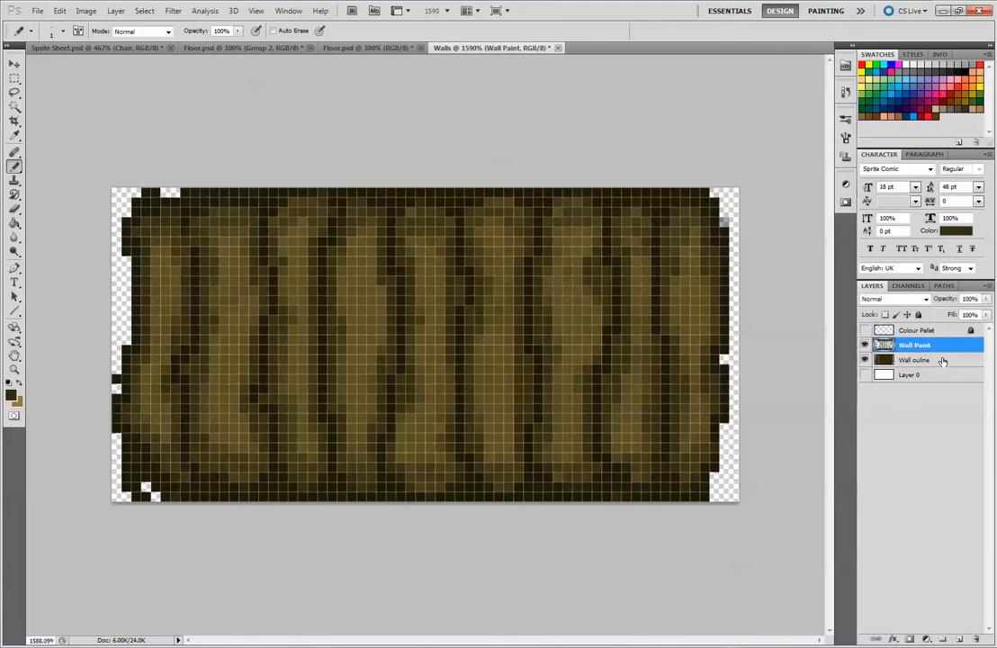
left_click(923, 360, "ctrl")
right_click(936, 361)
left_click(940, 320)
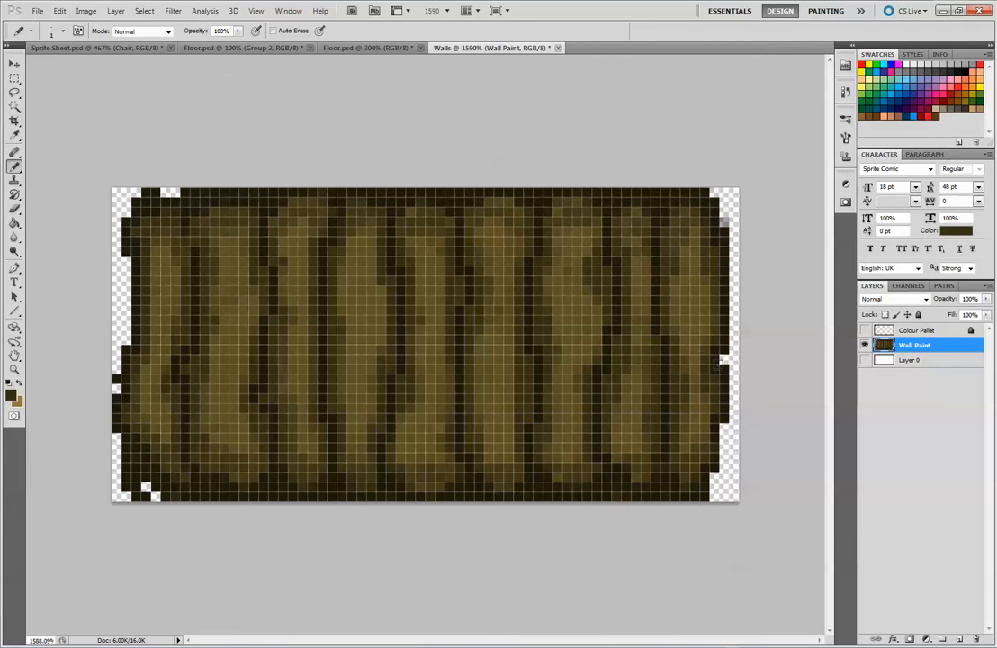
key("alt")
scroll(183, 170, "down", 5)
scroll(183, 165, "down", 2)
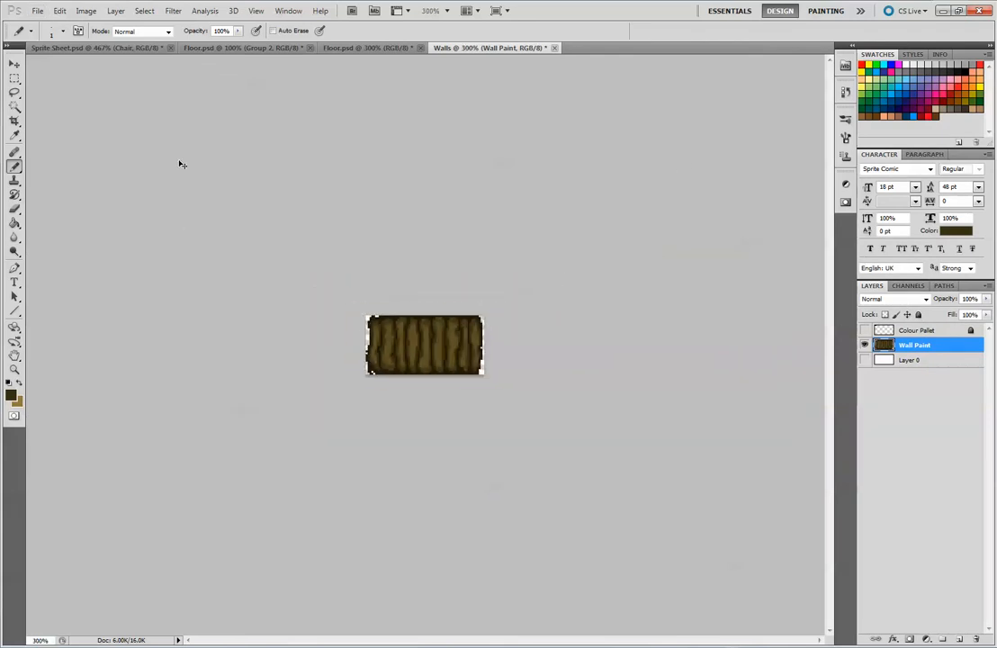
scroll(183, 164, "up", 1)
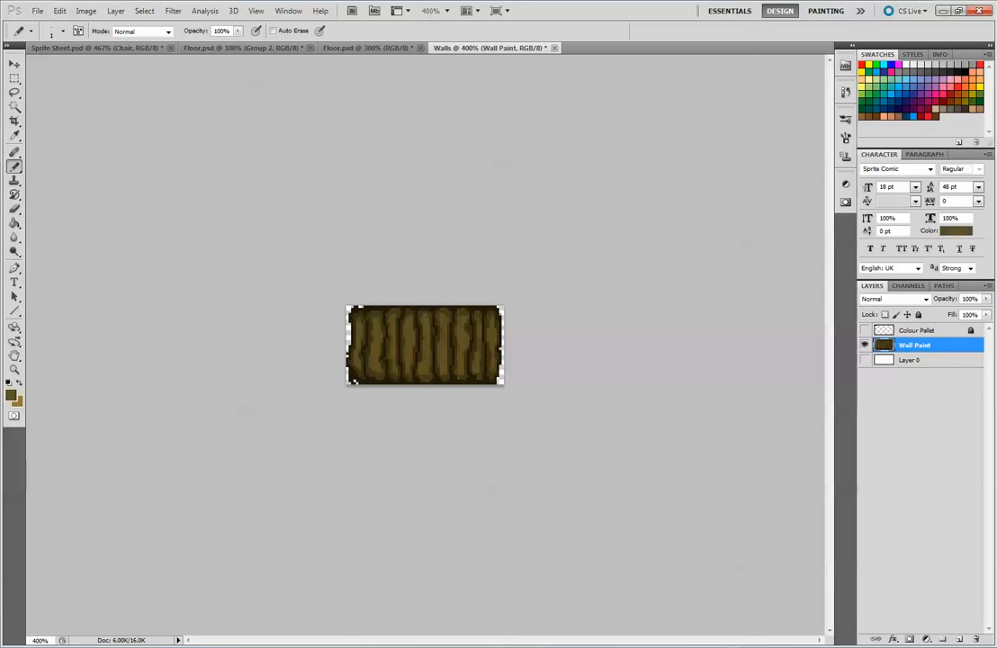
left_click(14, 165)
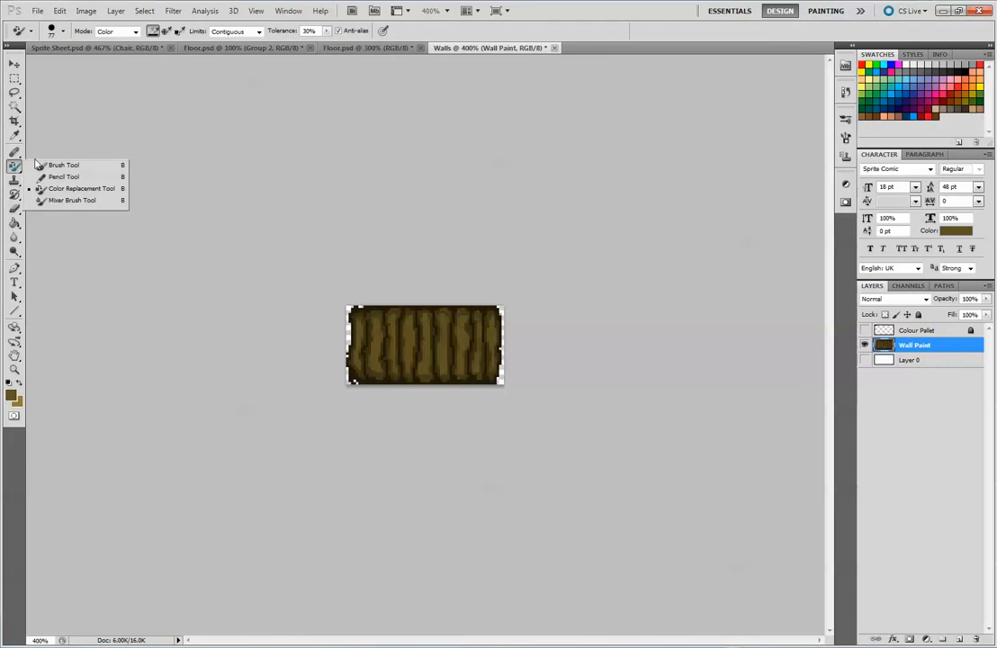
left_click(54, 143)
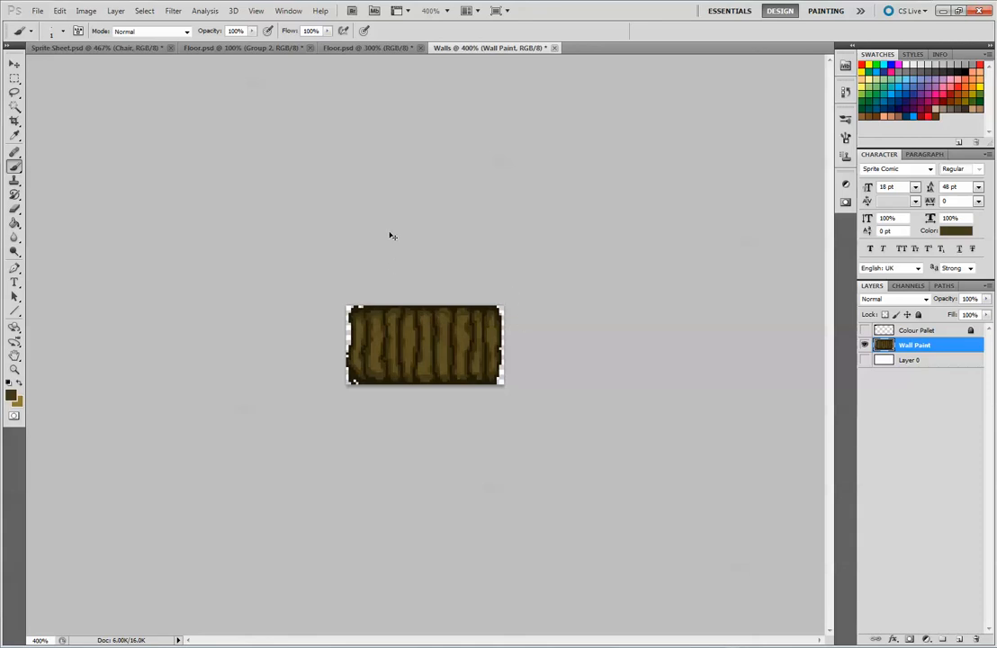
- Fill the transparent pixels along the wall's left and right edges and corners with brown using the Pencil tool
key("ctrl+plus")
key("ctrl+plus")
key("ctrl+plus")
key("ctrl+plus")
key("ctrl+plus")
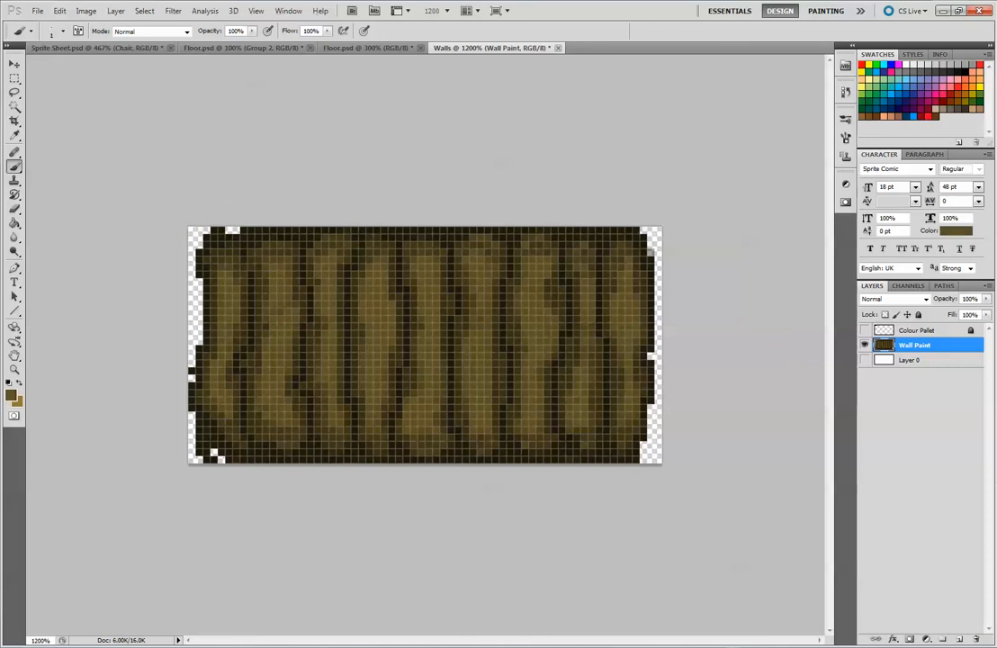
right_click(14, 170)
left_click(54, 167)
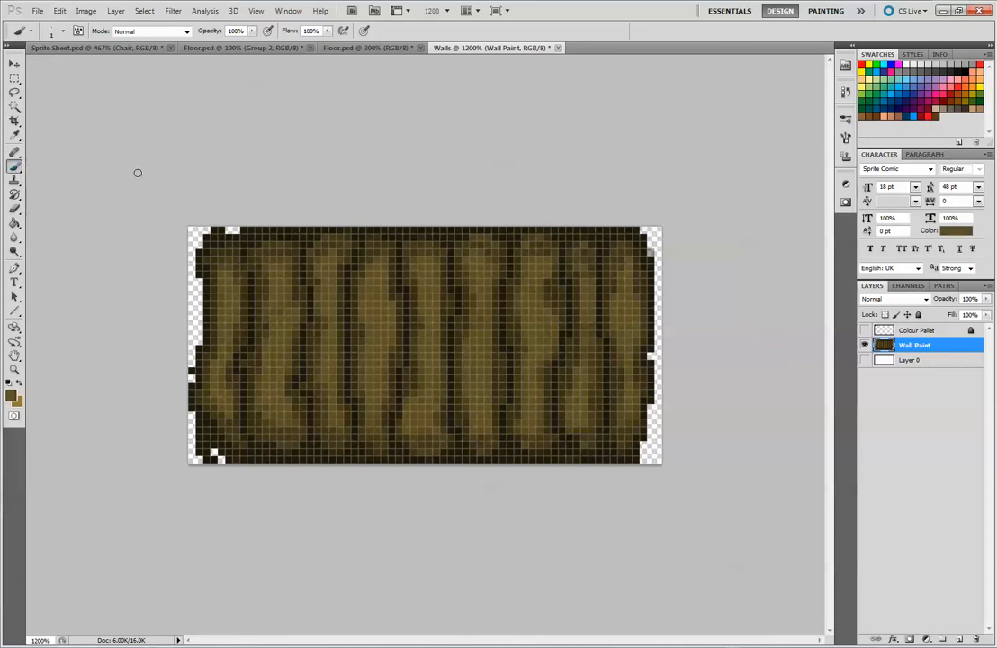
right_click(19, 171)
left_click(50, 177)
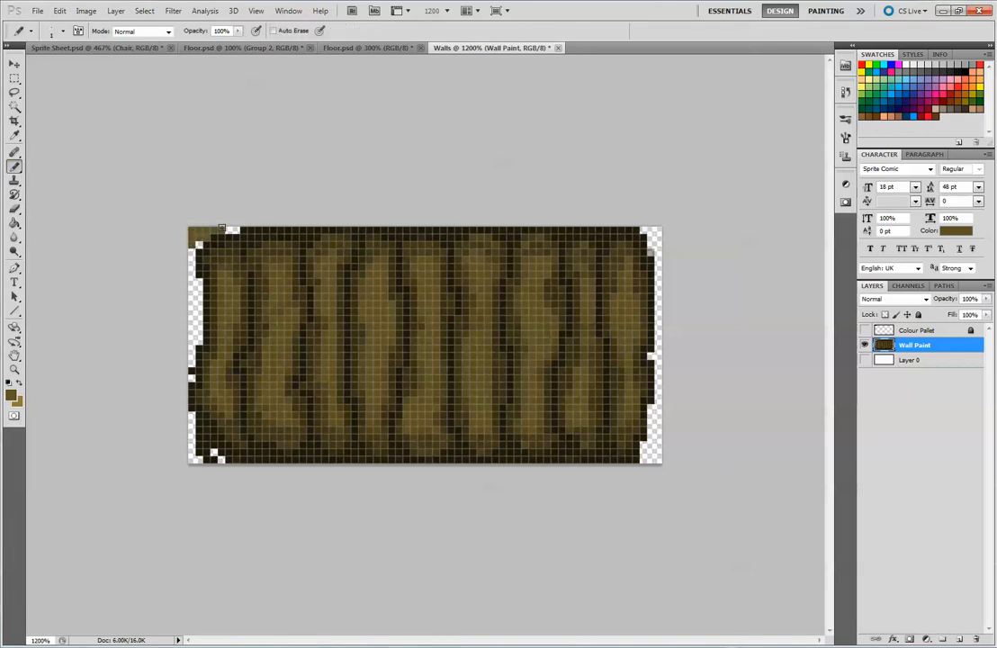
mouse_move(199, 243)
left_mouse_down()
mouse_move(183, 282)
mouse_move(193, 303)
mouse_move(199, 289)
mouse_move(195, 340)
left_mouse_up()
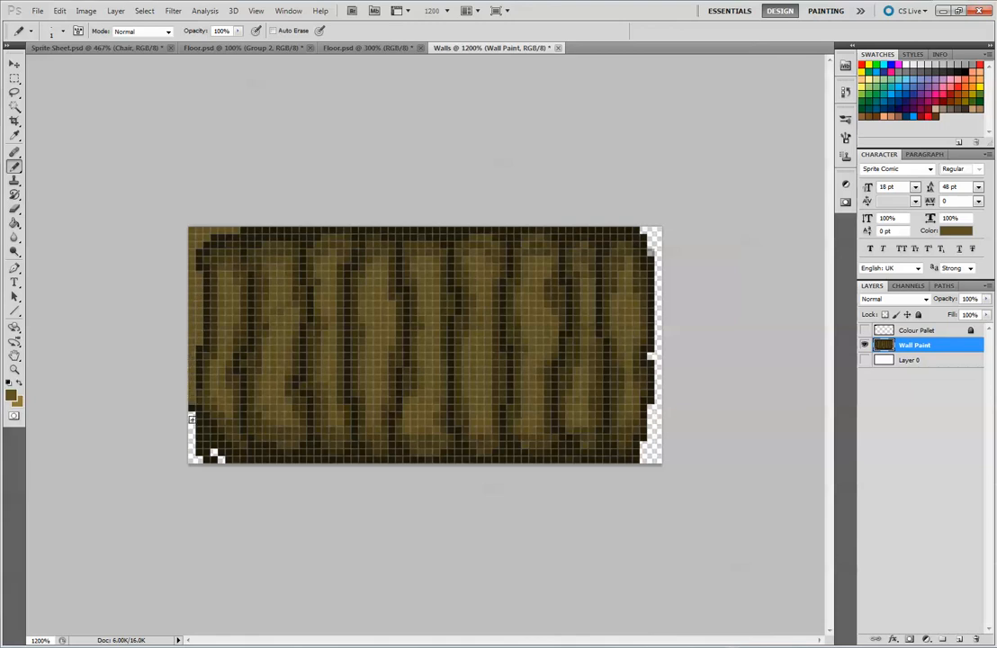
mouse_move(191, 422)
left_mouse_down()
mouse_move(199, 459)
mouse_move(215, 454)
left_mouse_up()
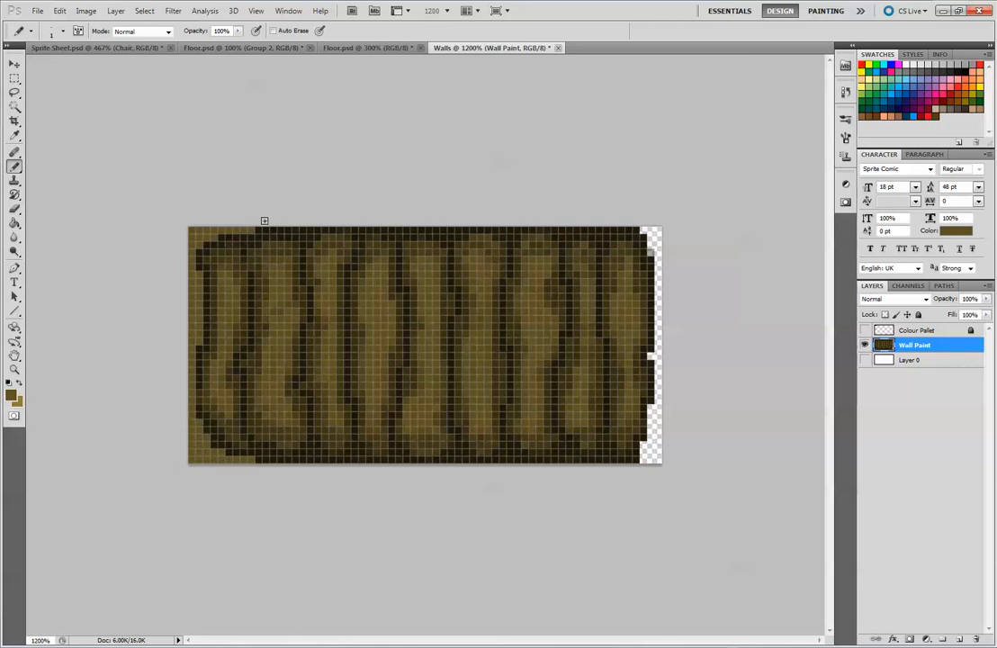
mouse_move(644, 233)
left_mouse_down()
mouse_move(657, 293)
mouse_move(657, 387)
mouse_move(651, 349)
left_mouse_up()
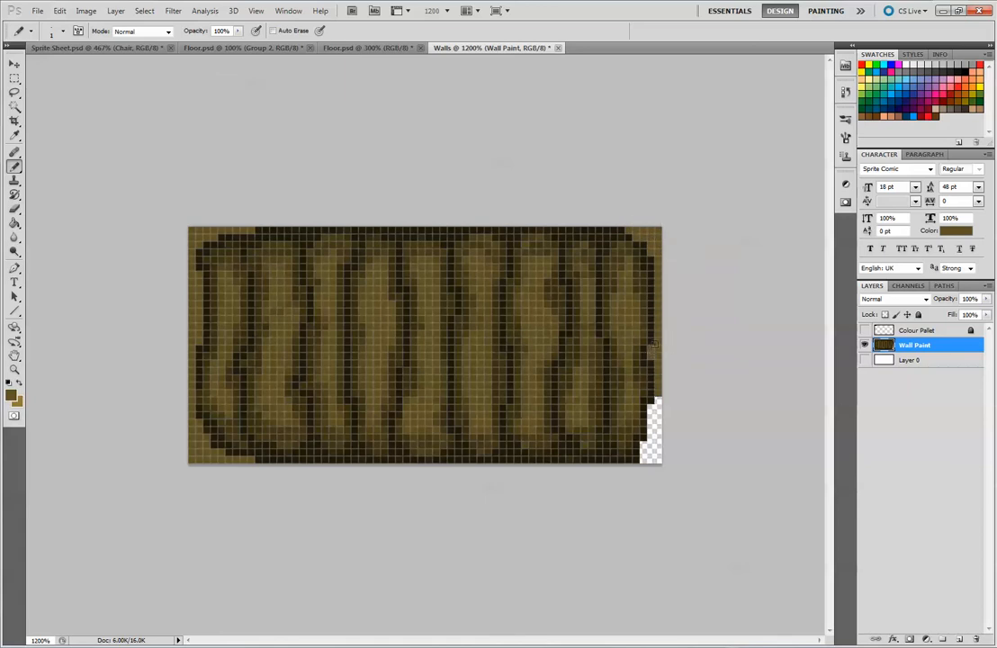
left_click_drag(657, 401, 651, 458)
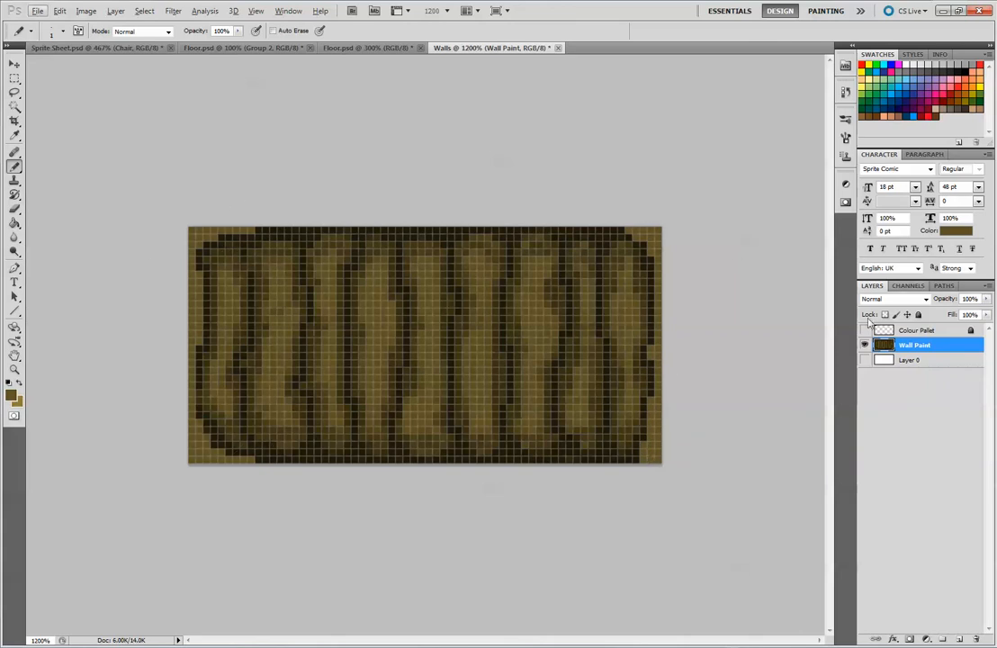
- Sample a dark brown from the Colour Pallet layer and hide that layer again
left_click(217, 232)
left_click(926, 334)
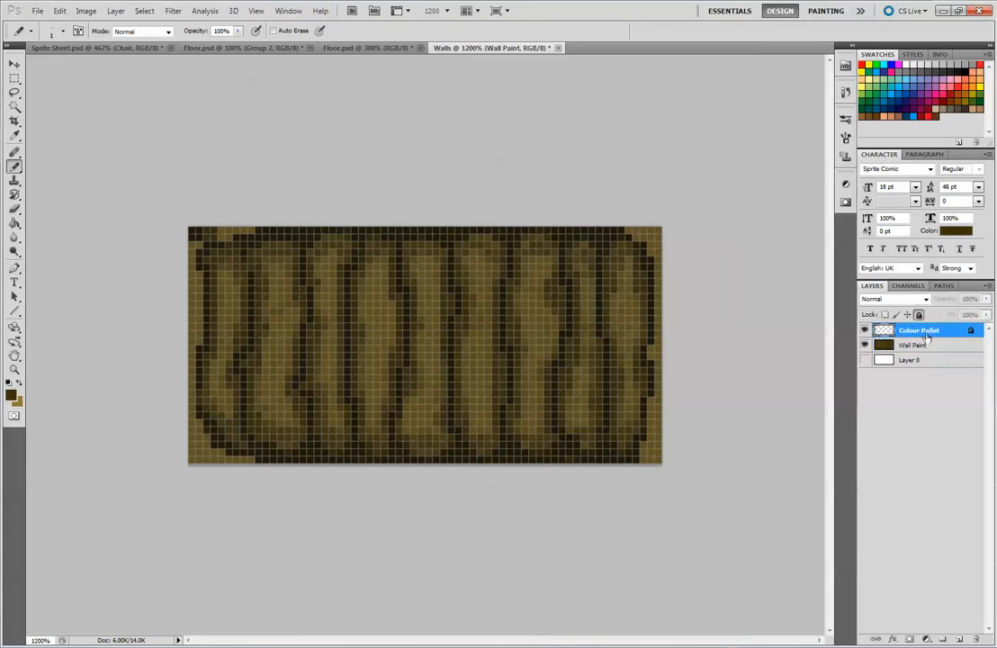
left_click(865, 346)
left_click(865, 346)
left_click(866, 331)
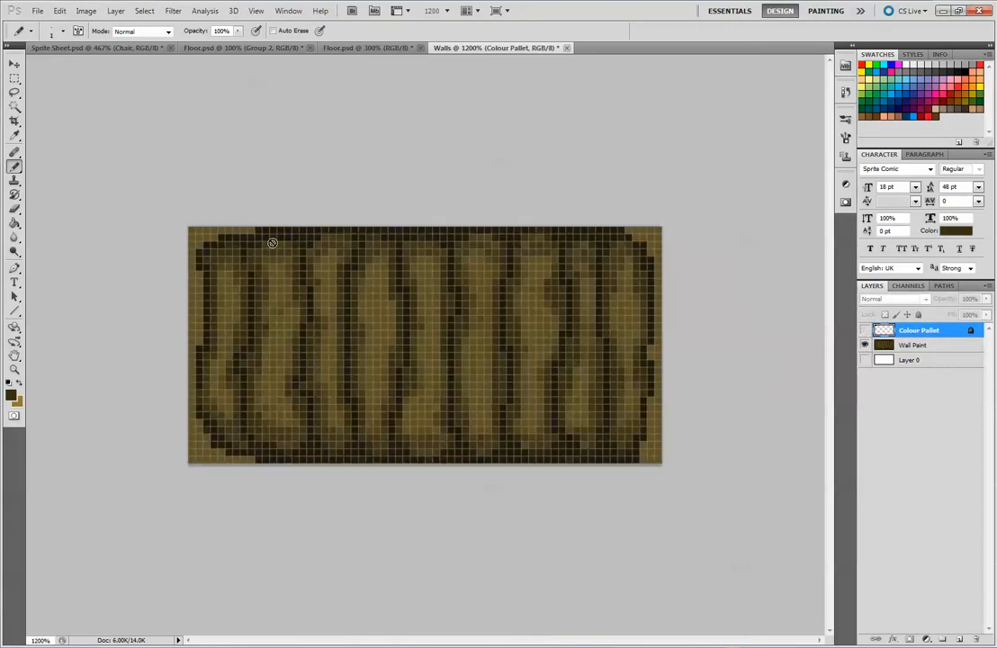
- Shade the filled left edge and corners on the Wall Paint layer with dark and medium brown pixels
left_click(889, 346)
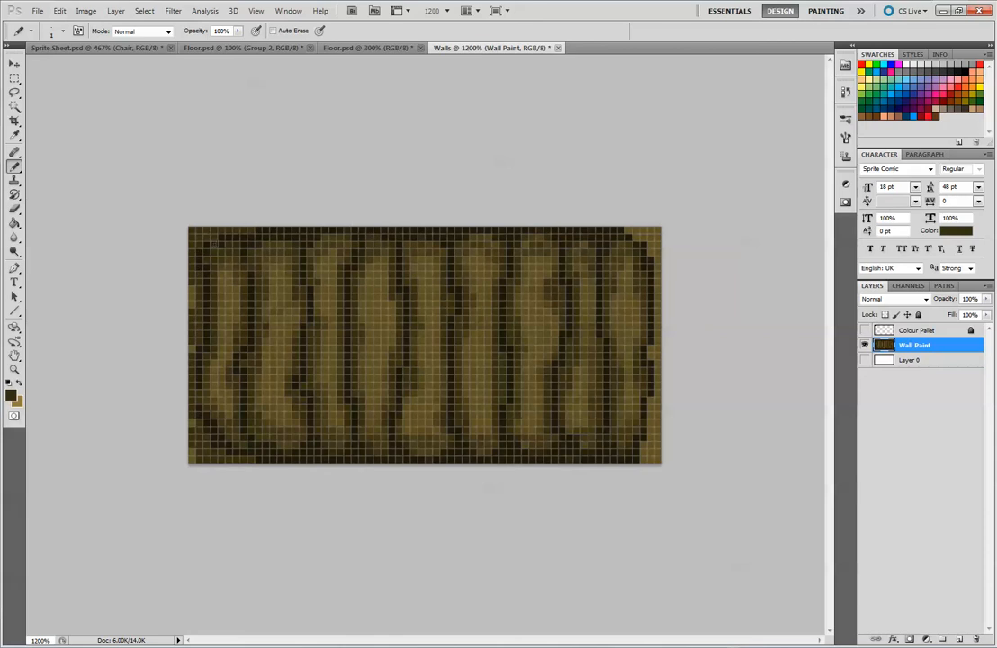
left_click(222, 309, "alt")
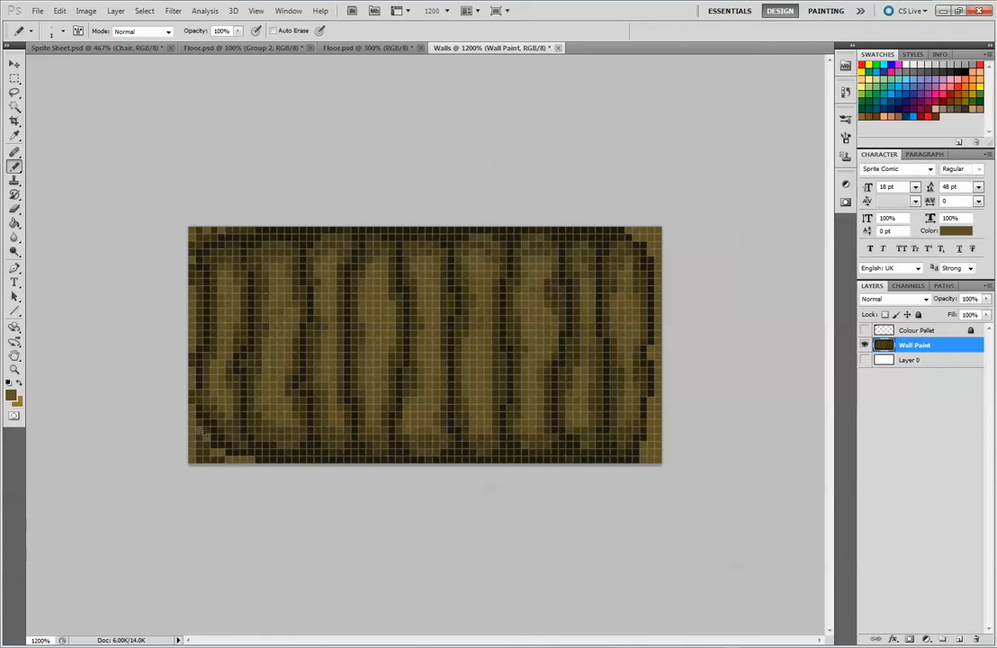
left_click(205, 453, "alt")
key("ctrl+minus")
key("ctrl+minus")
key("ctrl+minus")
key("ctrl+minus")
key("ctrl+minus")
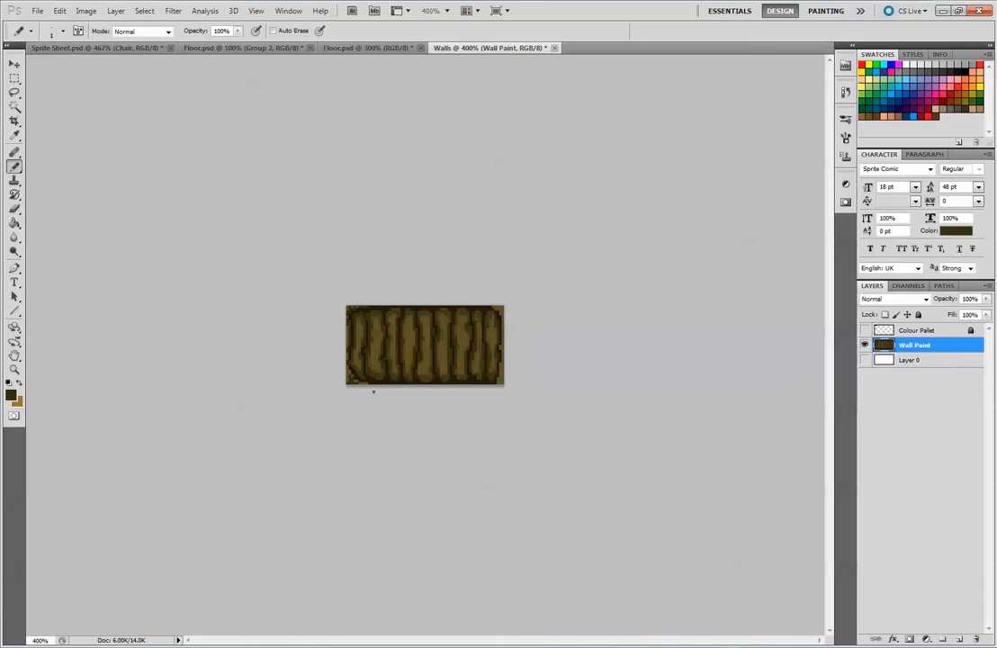
- Shade the wall's right edge and corners with dark brown pixels, leaving lighter brown accents in the corners
key("ctrl+plus")
key("ctrl+plus")
key("ctrl+plus")
key("ctrl+plus")
key("ctrl+plus")
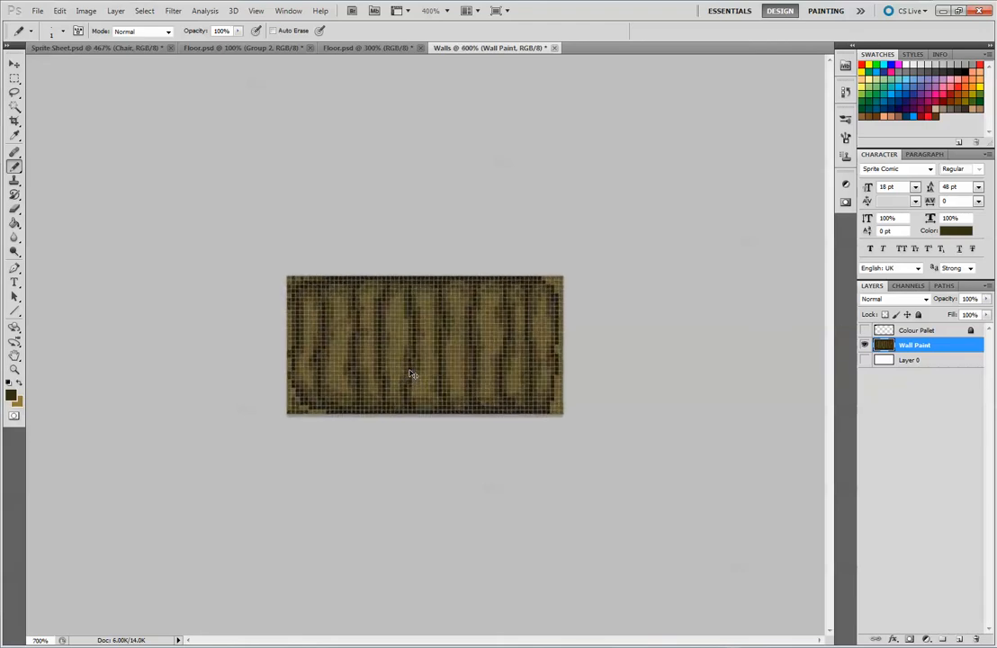
key("ctrl+plus")
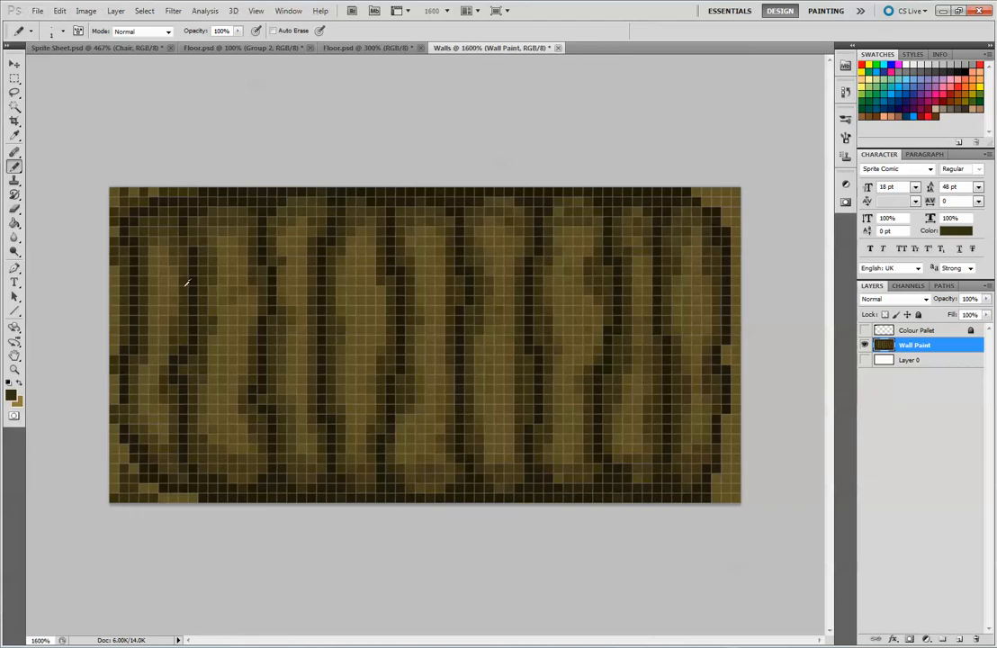
left_click(139, 199)
left_click_drag(734, 371, 726, 469)
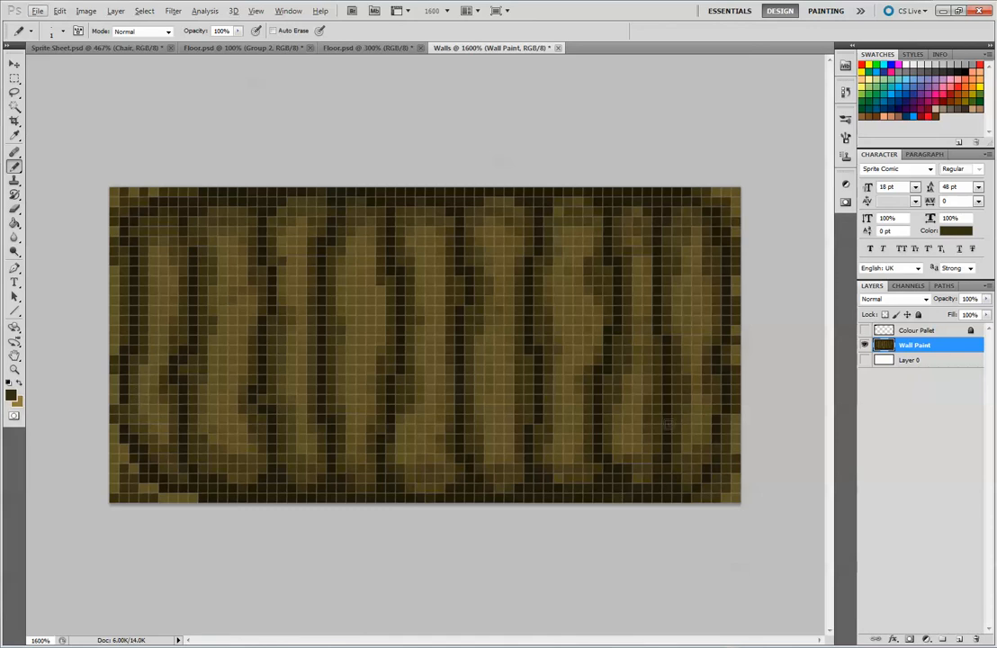
left_click(150, 442, "alt")
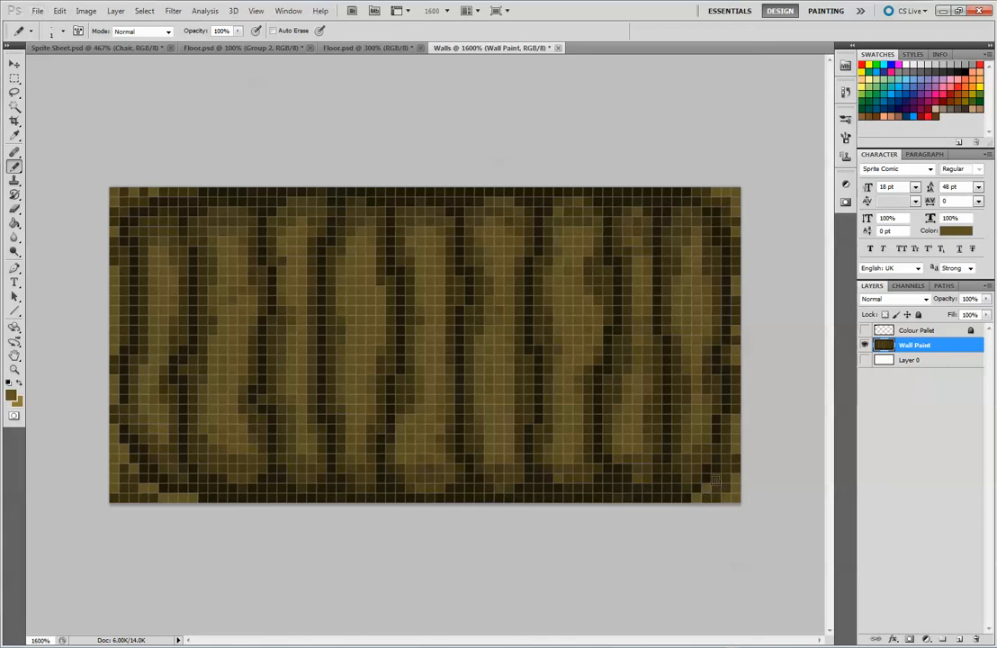
left_click(632, 401, "alt")
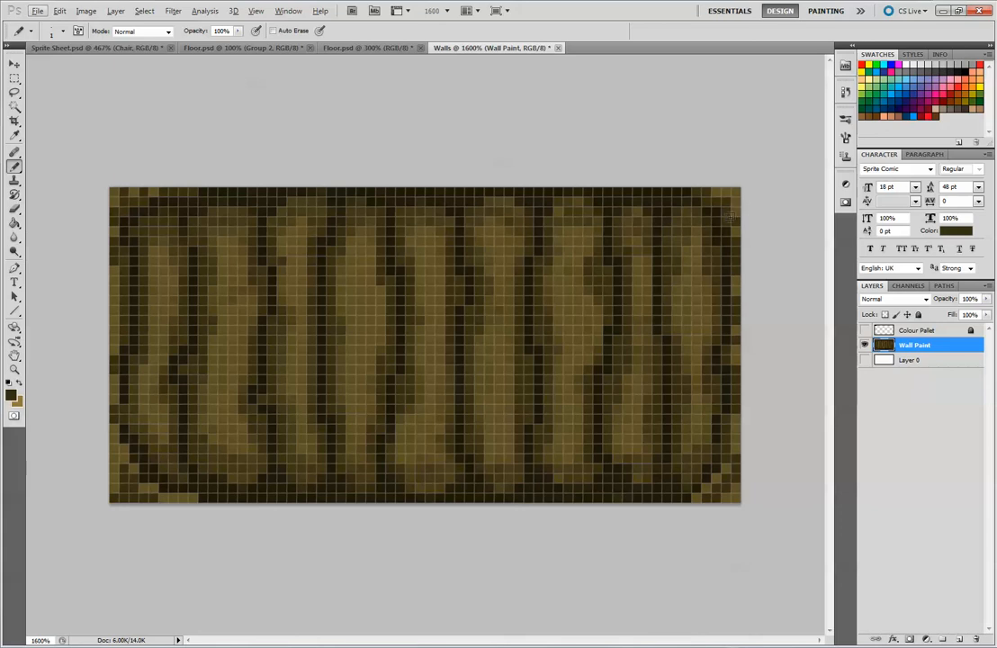
left_click(725, 200)
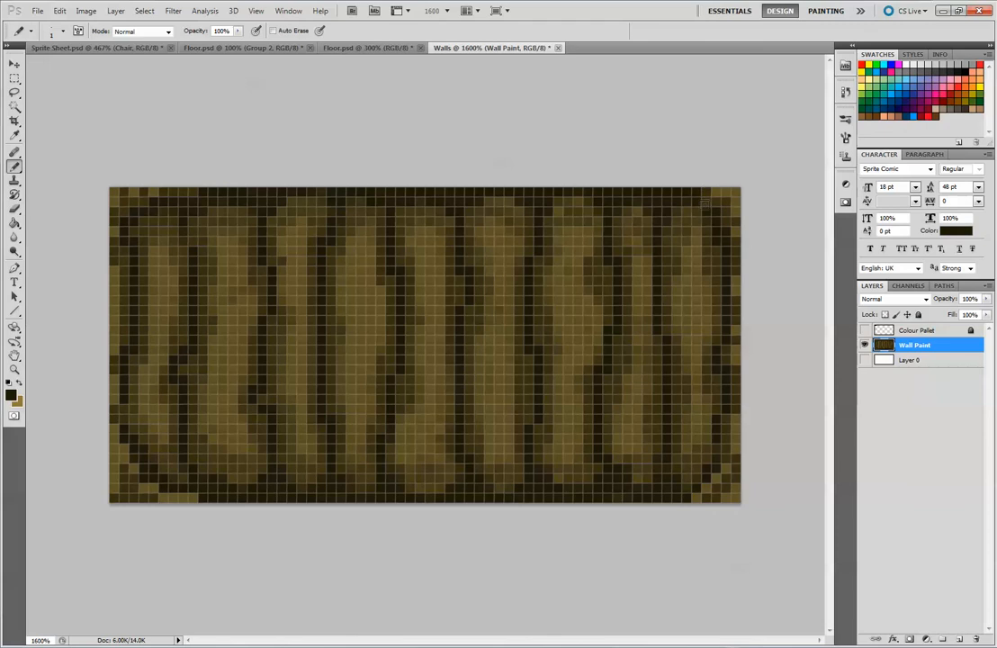
- Scatter small dark brown speckles across all the planks to give the wall a wood texture
key("ctrl+minus")
key("ctrl+minus")
key("ctrl+minus")
key("ctrl+minus")
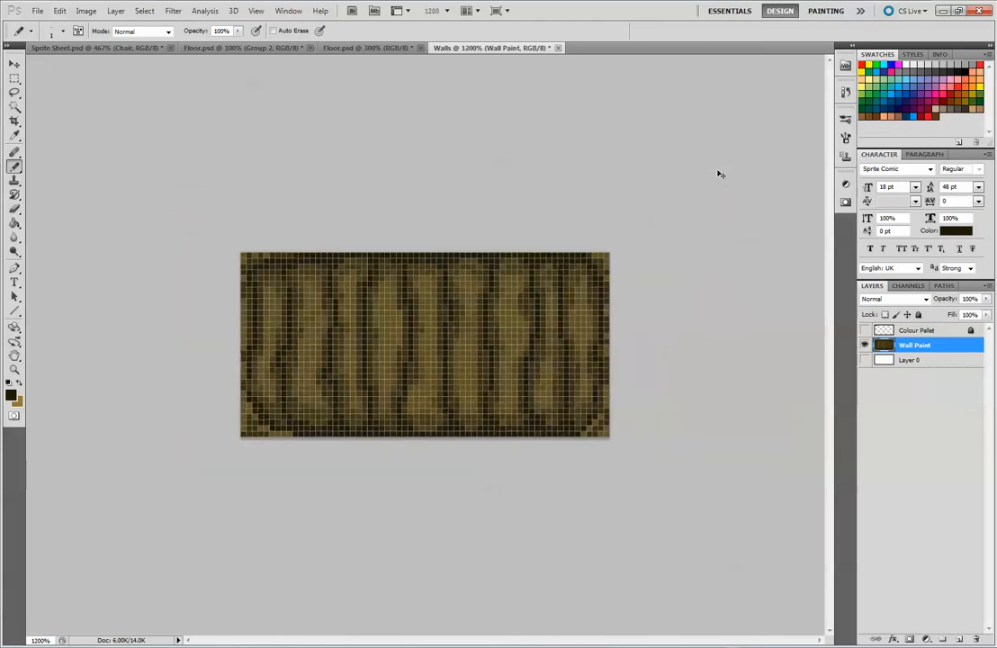
key("ctrl+minus")
key("ctrl+minus")
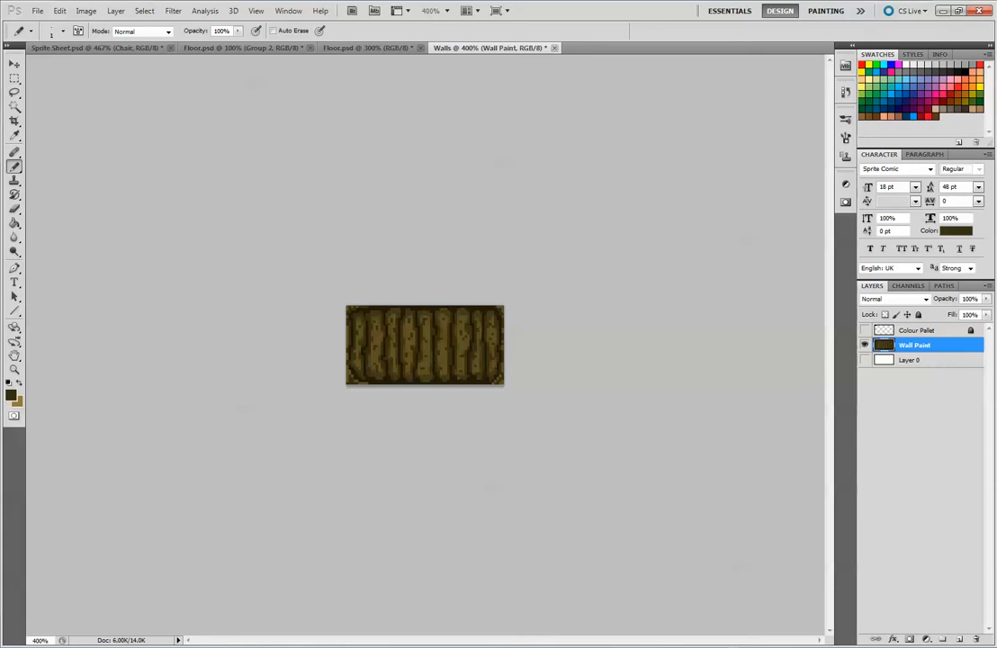
- Examine the speckled wood texture of the wall at several magnifications
key("ctrl+plus")
key("ctrl+plus")
key("ctrl+plus")
key("ctrl+plus")
key("ctrl+plus")
key("ctrl+plus")
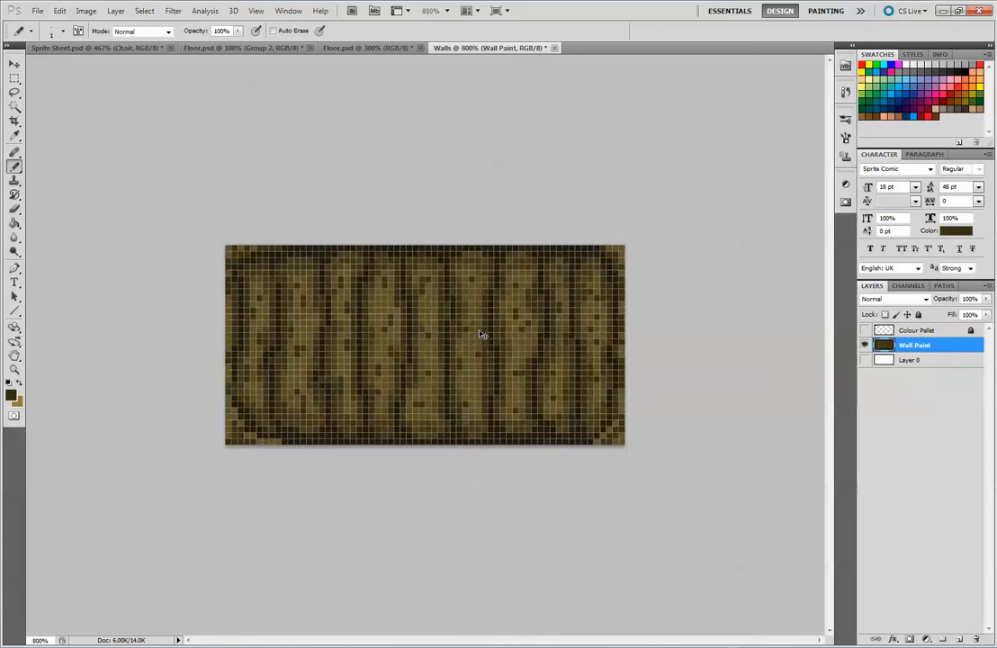
key("ctrl+minus")
key("ctrl+minus")
key("ctrl+minus")
key("ctrl+minus")
key("ctrl+minus")
key("ctrl+minus")
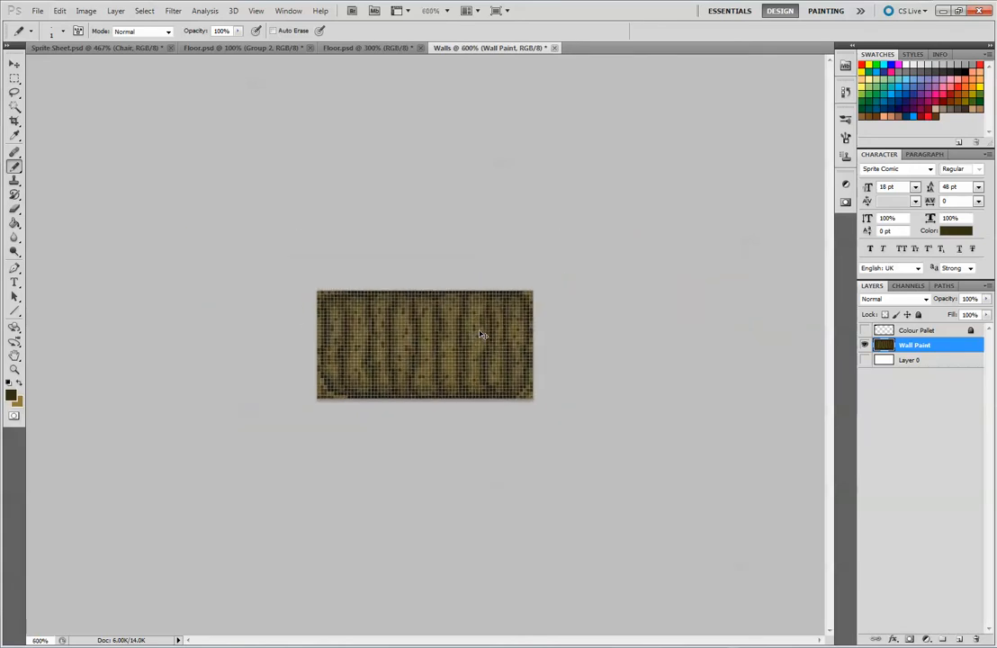
key("ctrl+plus")
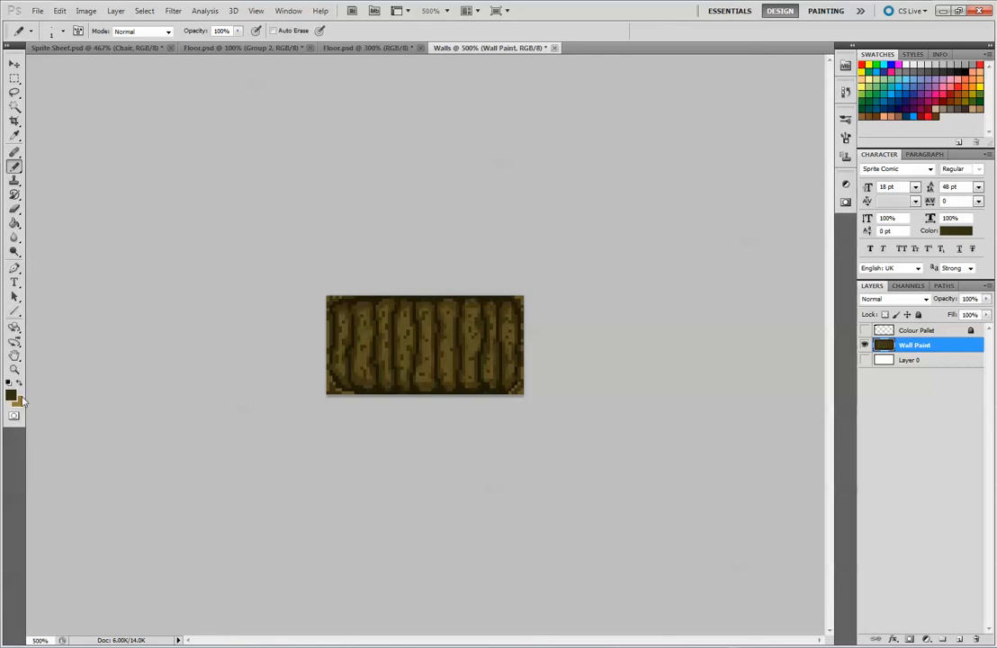
- Try a light brown wavy line across the lower part of the wall, and undo it
left_click(20, 384)
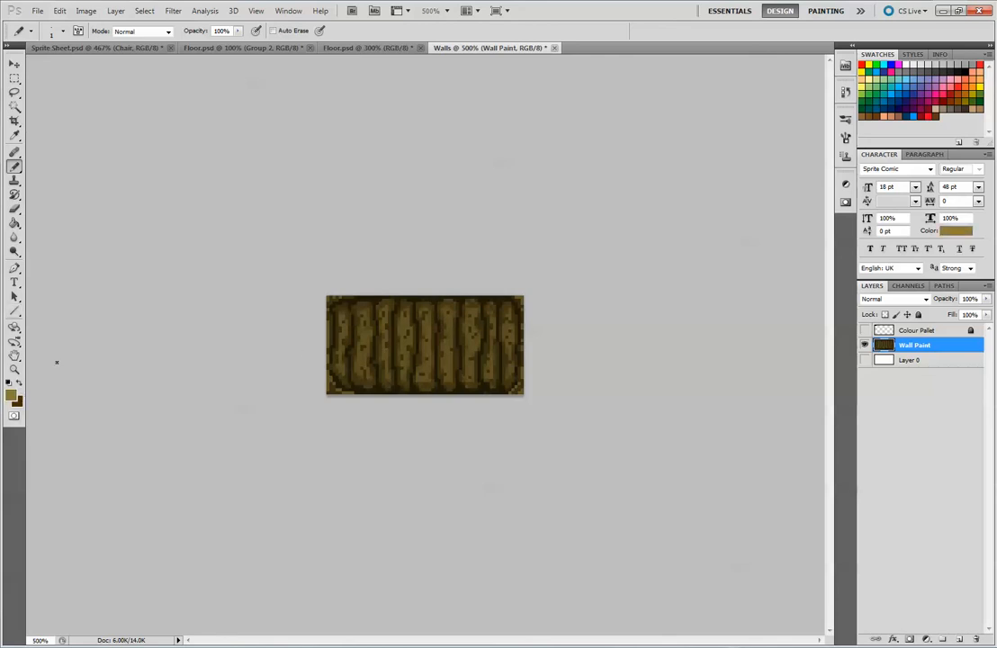
left_click_drag(329, 360, 394, 368)
left_click_drag(481, 361, 514, 360)
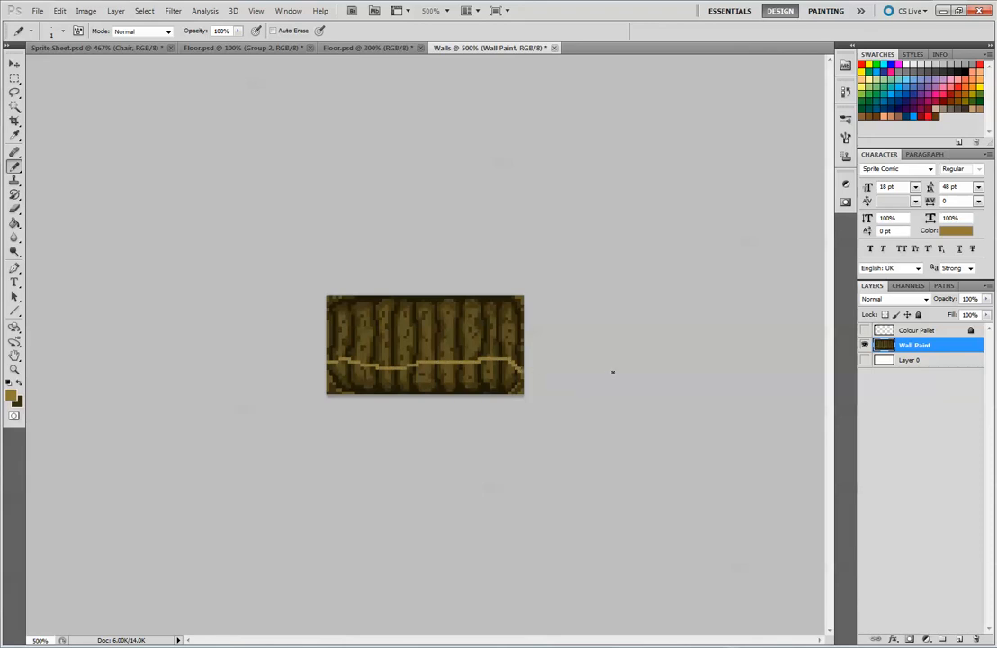
key("ctrl+z")
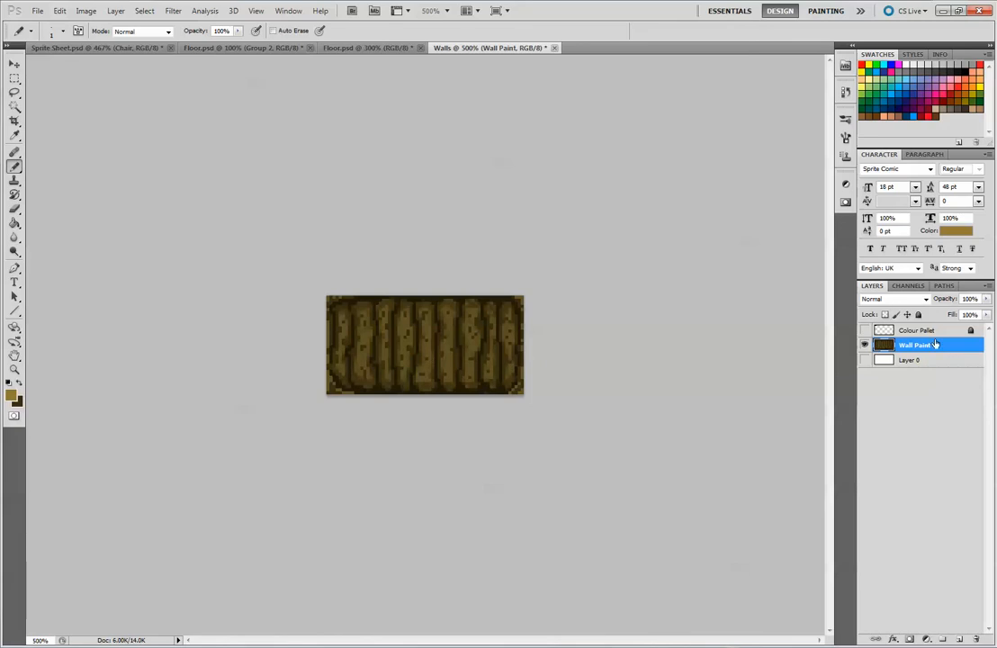
- Duplicate the Wall Paint layer and rename the copy to Wall Paint Right
mouse_move(927, 346)
left_mouse_down()
mouse_move(969, 605)
mouse_move(960, 639)
left_mouse_up()
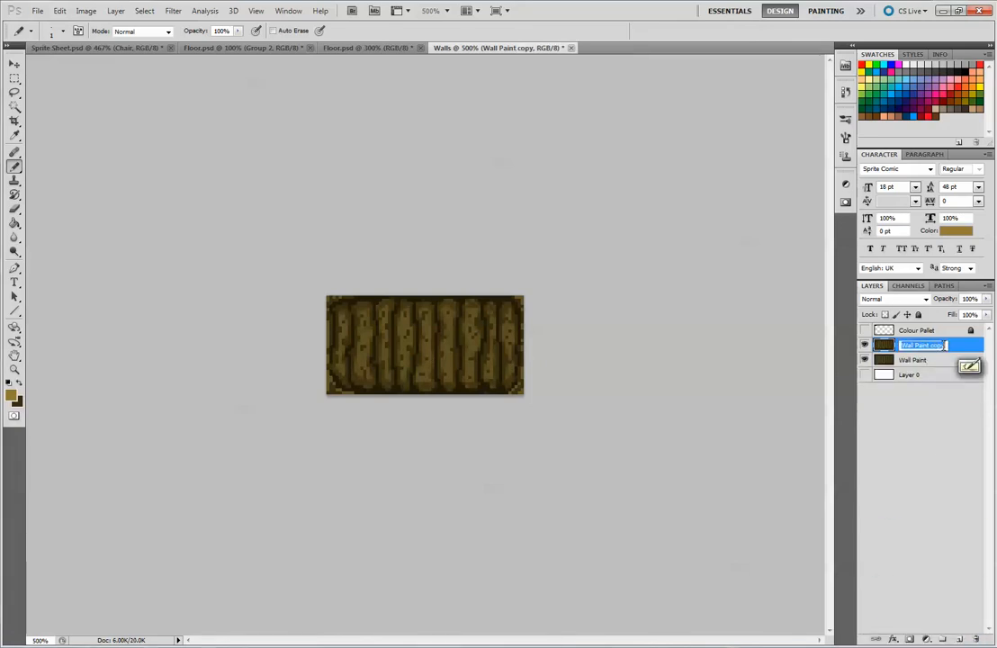
double_click(927, 346)
key("BackSpace")
key("BackSpace")
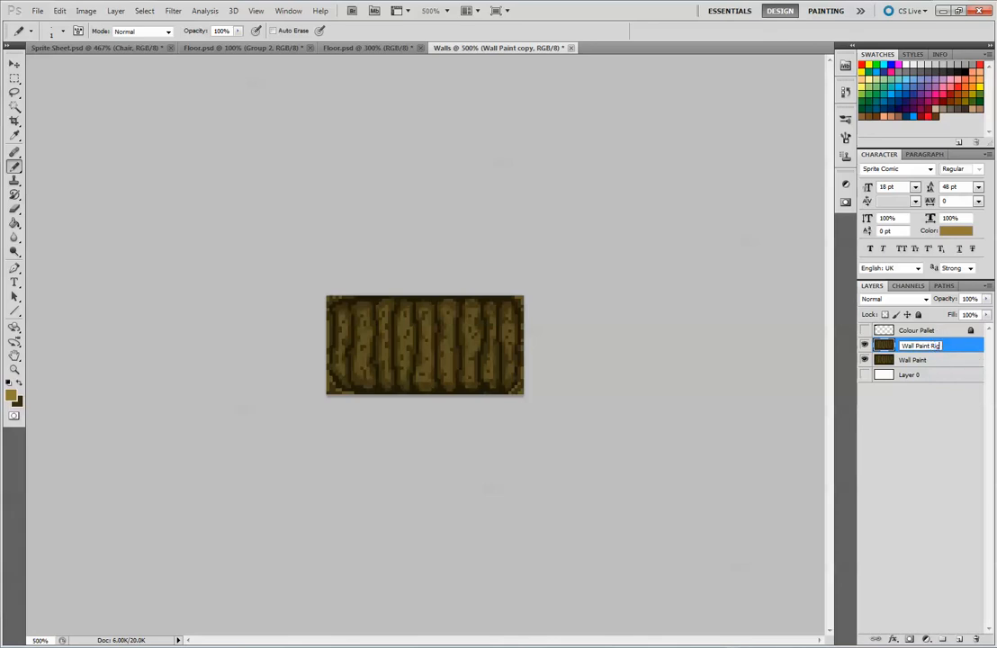
type("Right")
key("Return")
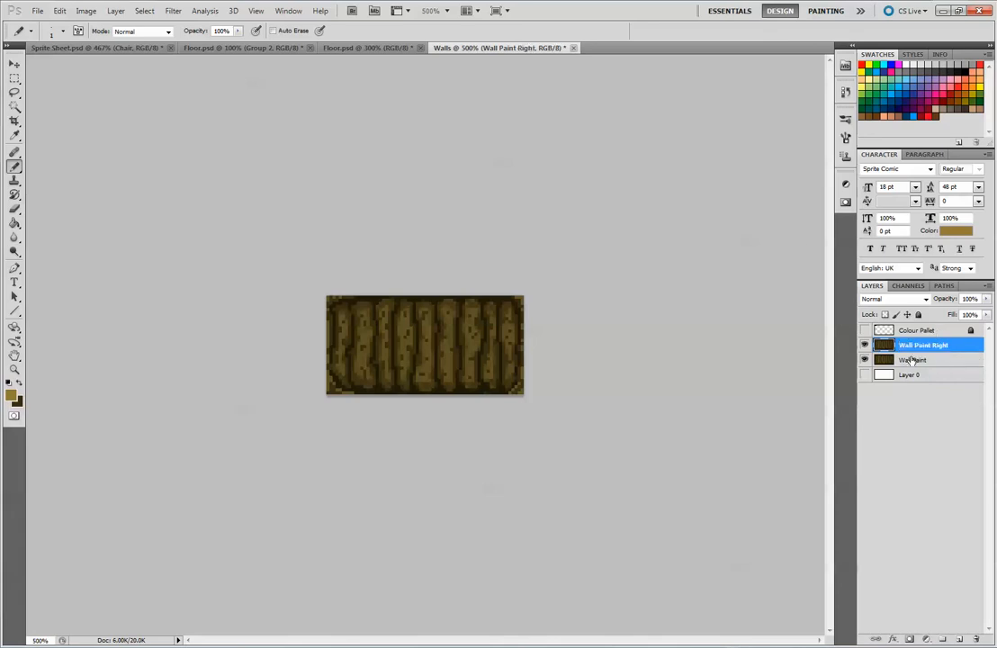
- Rename the Wall Paint layer to Wall Paint Left
double_click(911, 360)
type("Left")
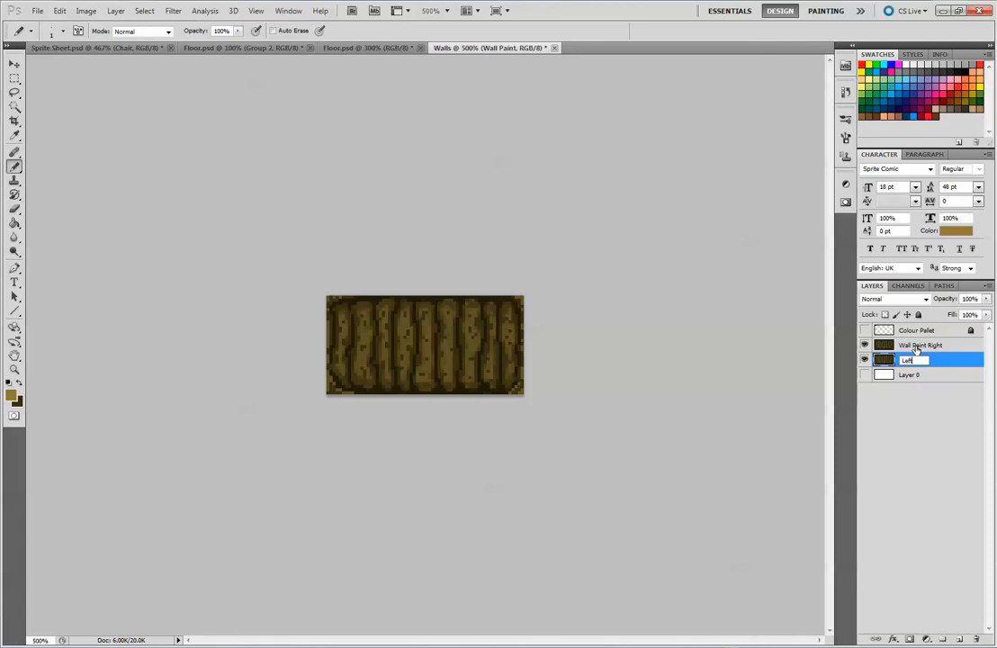
key("BackSpace")
key("BackSpace")
key("BackSpace")
key("BackSpace")
type("Wall Paint Left")
key("Return")
- Save the document as a new Photoshop file named Walls 2 in the 3 Indoor environment tiles folder
left_click(37, 11)
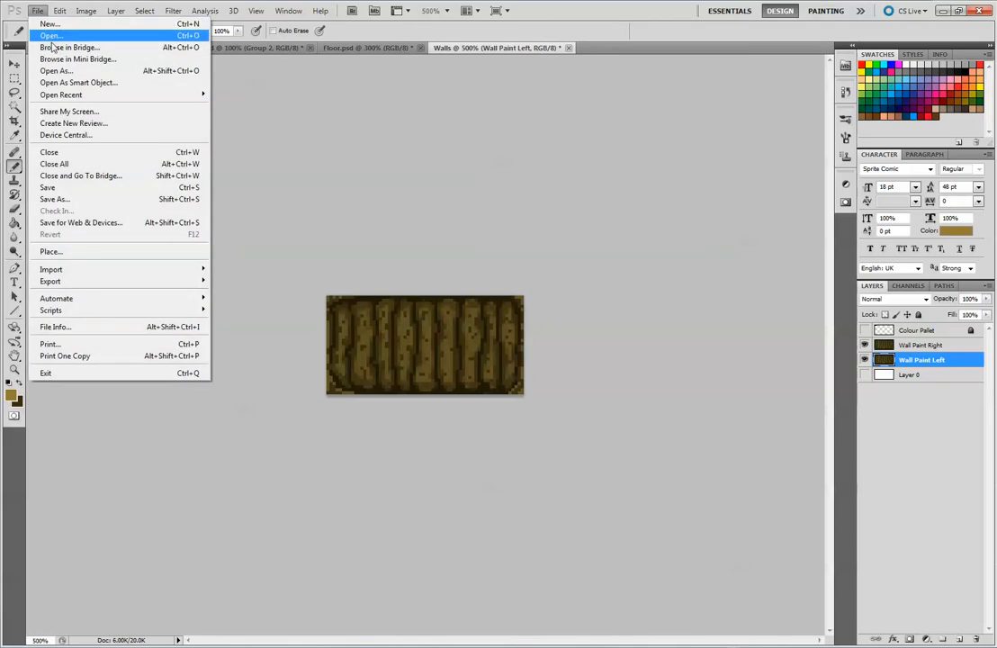
left_click(117, 199)
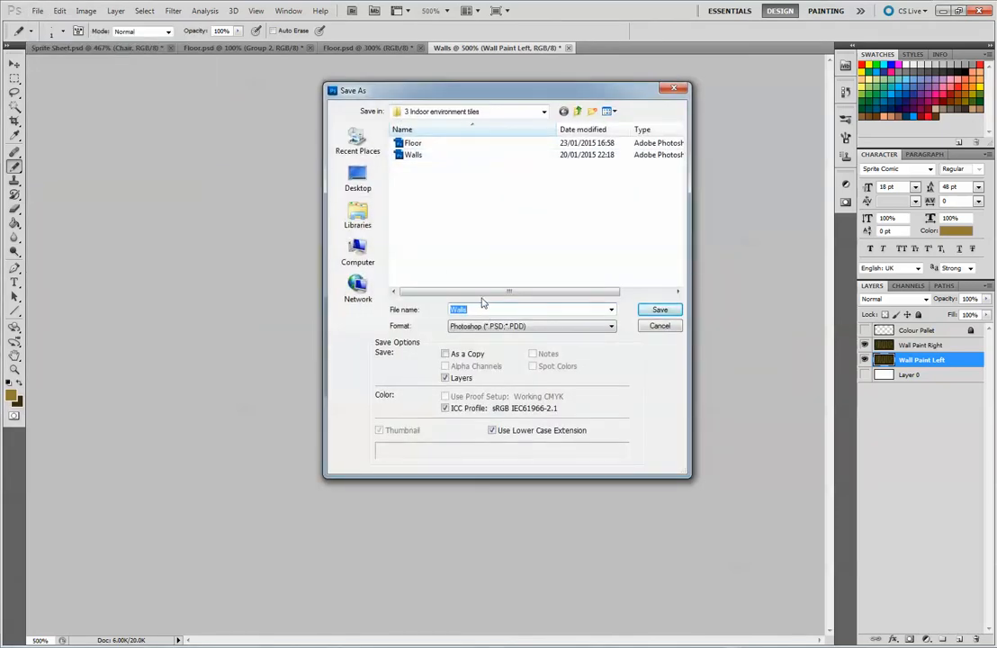
left_click(484, 309)
type("2")
key("Return")
left_click(618, 201)
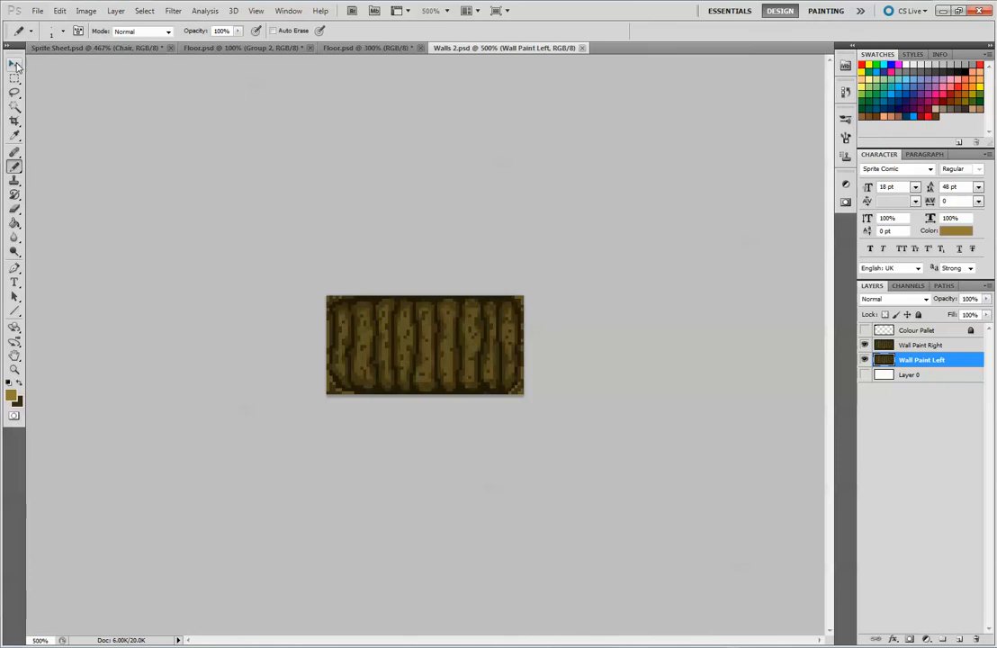
- Shift the Wall Paint Left and Wall Paint Right layers sideways so their edges meet at the canvas centre, and select both layers
key("v")
mouse_move(423, 344)
left_mouse_down()
mouse_move(406, 344)
mouse_move(513, 344)
mouse_move(373, 335)
left_mouse_up()
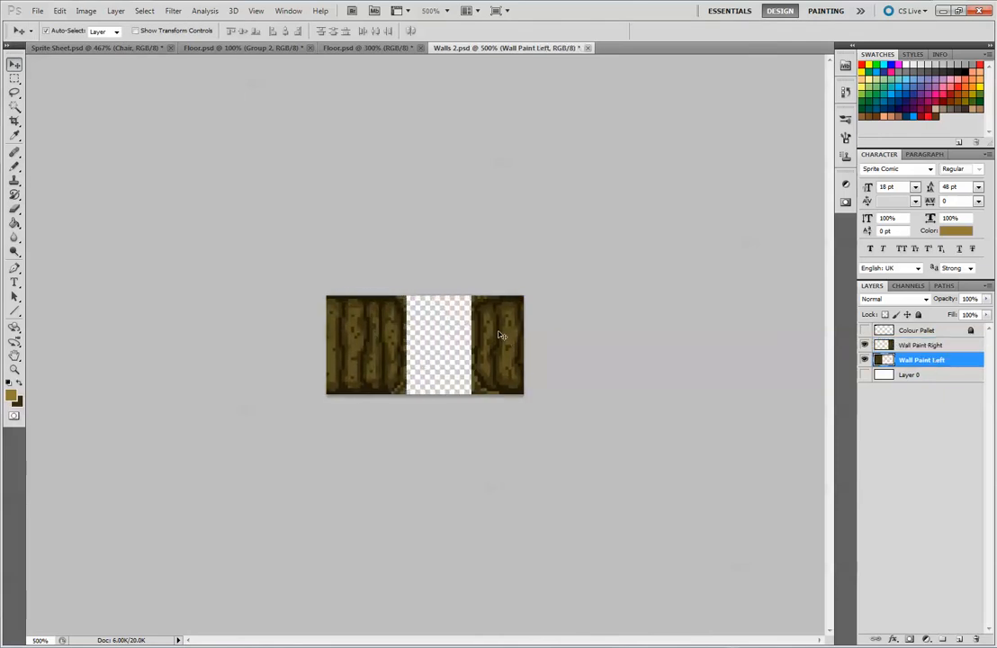
mouse_move(501, 330)
left_mouse_down()
mouse_move(430, 334)
mouse_move(461, 345)
mouse_move(452, 340)
left_mouse_up()
left_click(414, 338, "shift")
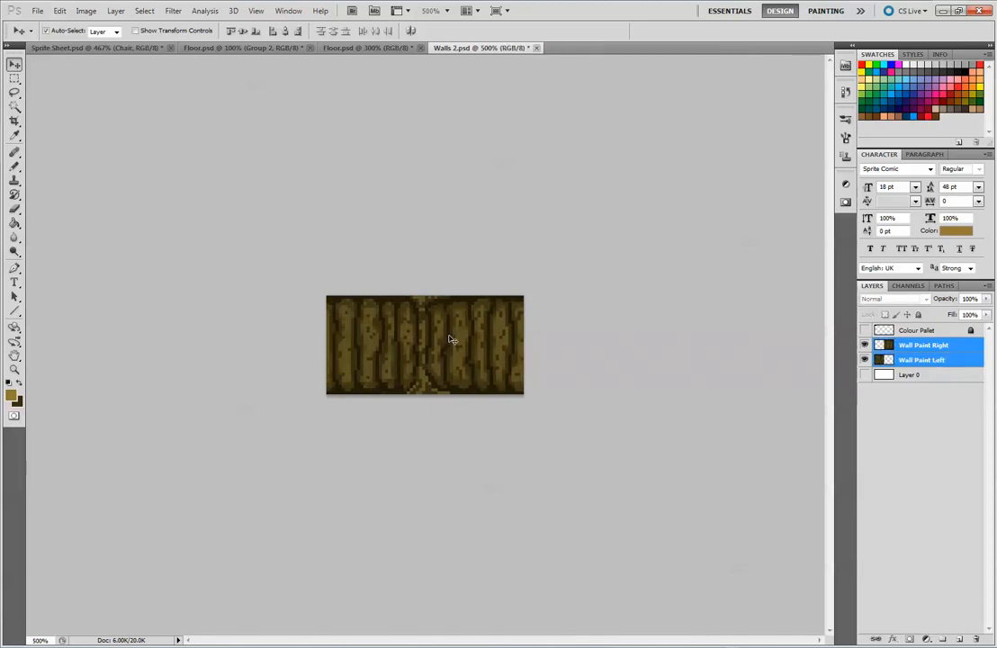
- Examine the central seam between the two wall halves at several magnifications
key("ctrl+plus")
key("ctrl+plus")
key("ctrl+plus")
key("ctrl+plus")
key("ctrl+plus")
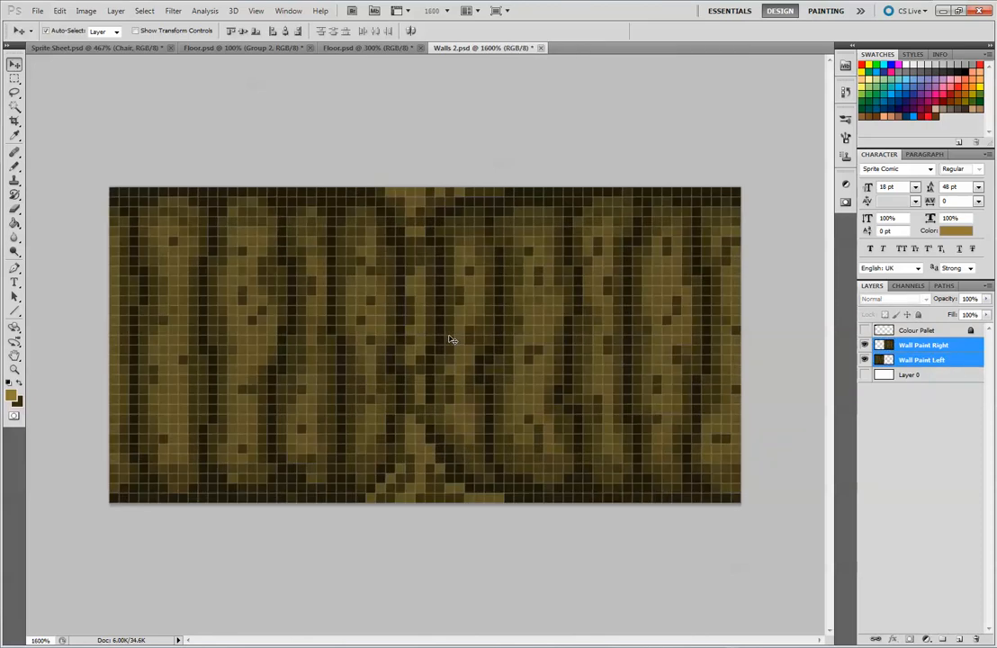
key("ctrl+minus")
key("ctrl+minus")
key("ctrl+minus")
key("ctrl+minus")
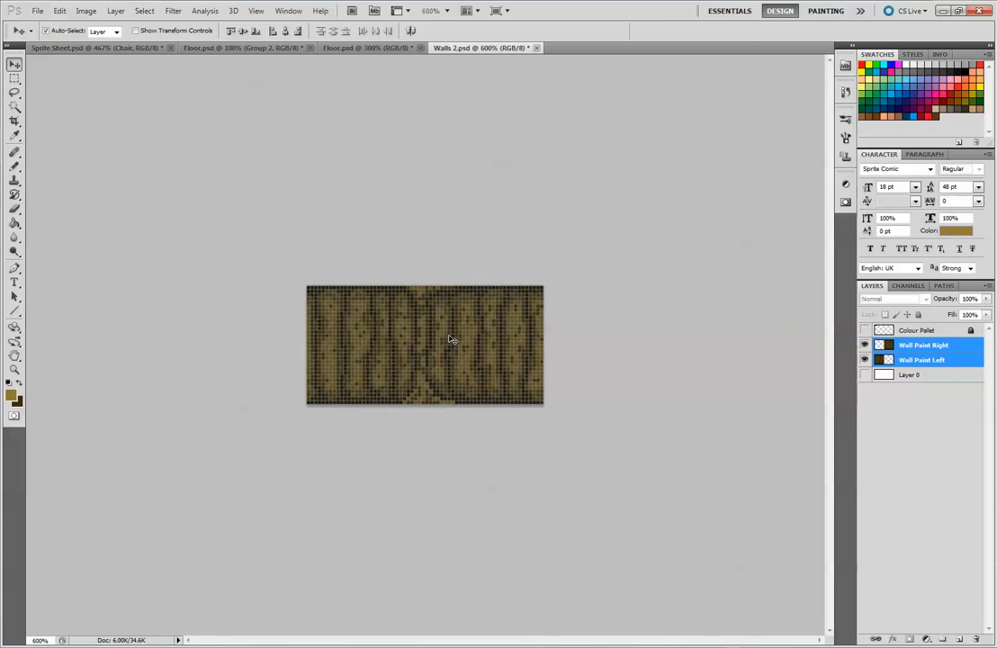
key("ctrl+minus")
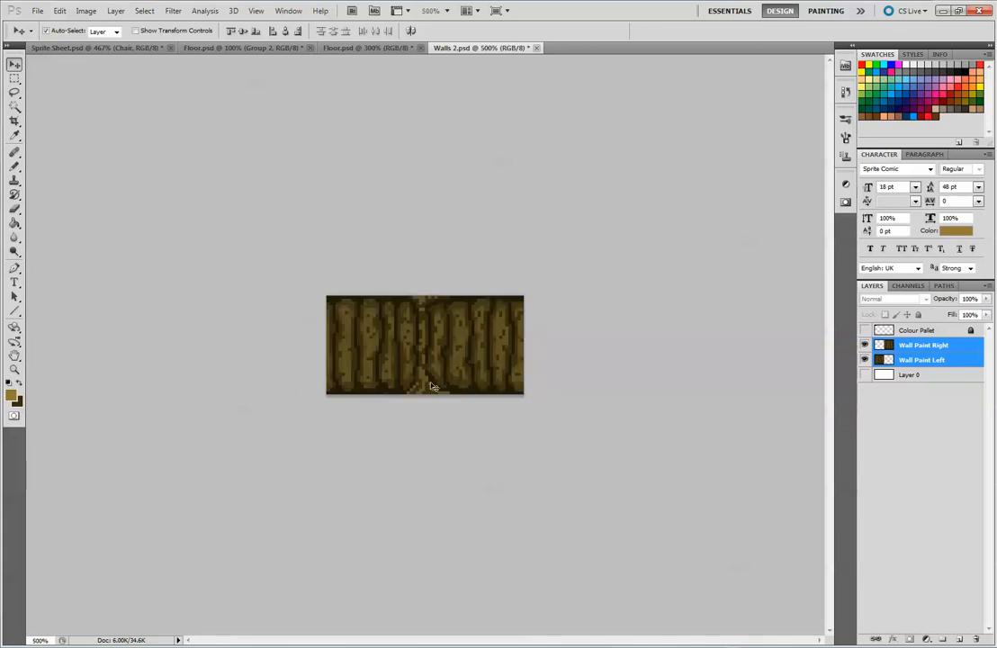
- Retouch the central seam on the Wall Paint Right layer with the Pencil tool, using brown tones sampled from the wall
left_click(15, 167)
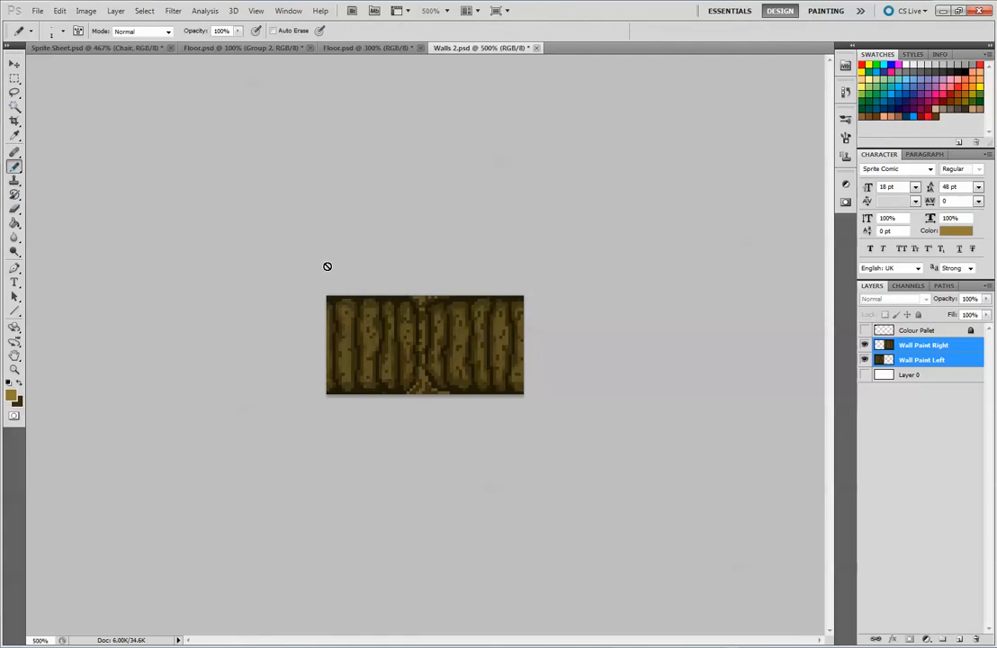
left_click(929, 347)
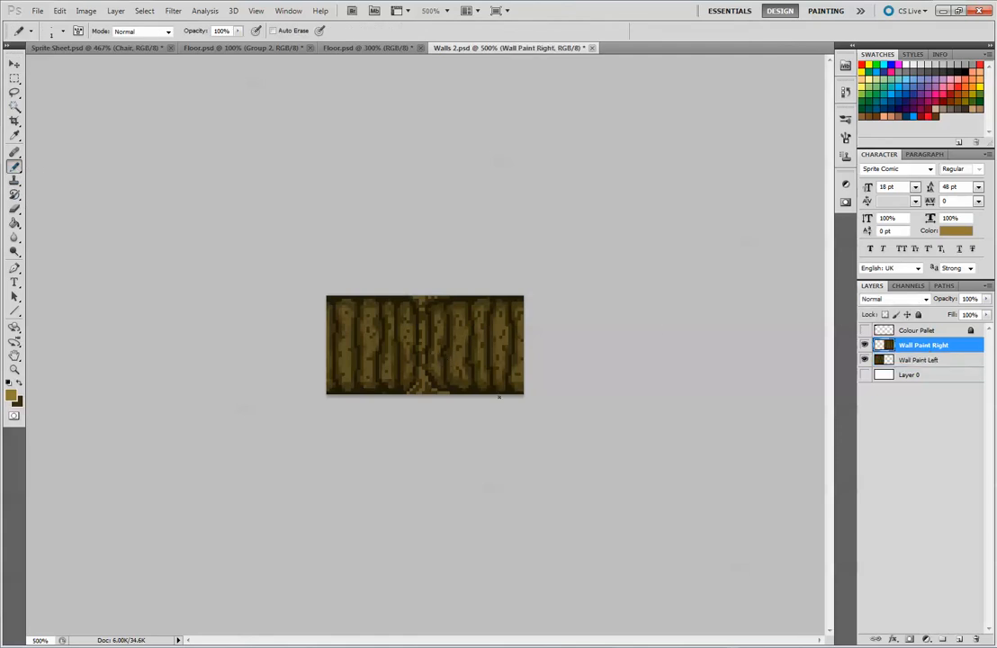
left_click(430, 377, "alt")
left_click(429, 371, "alt")
left_click(438, 392, "alt")
left_click(420, 366, "alt")
left_click(421, 382, "alt")
left_click(864, 360)
left_click(865, 361)
- Darken the seam edge on the Wall Paint Left layer with sampled dark browns, switching from the Pencil to the Brush tool
left_click(918, 360)
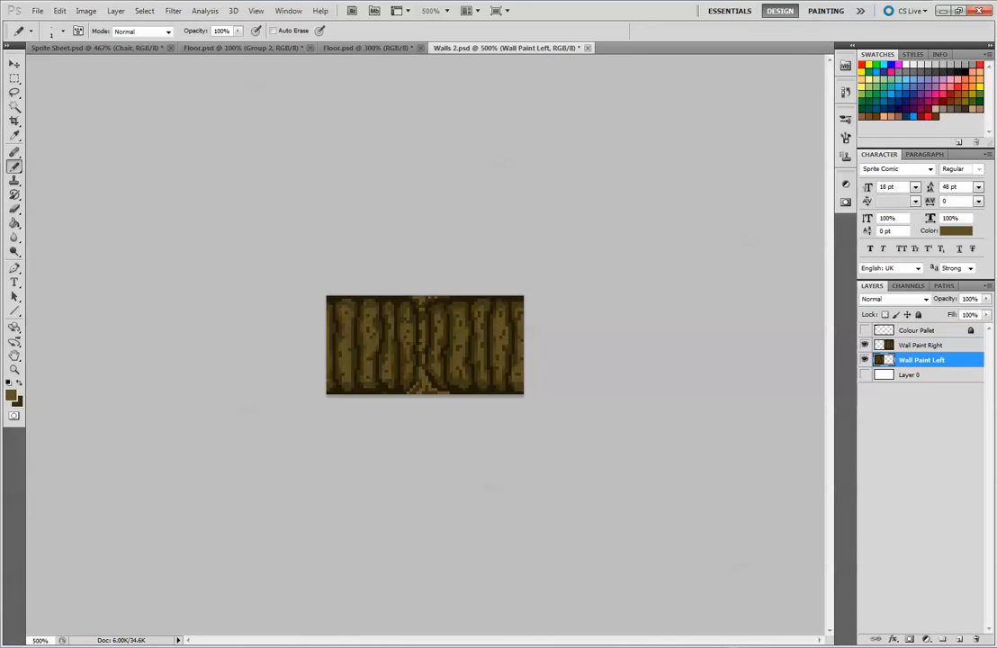
left_click(425, 371, "alt")
key("alt")
left_click(419, 311)
left_click(14, 166)
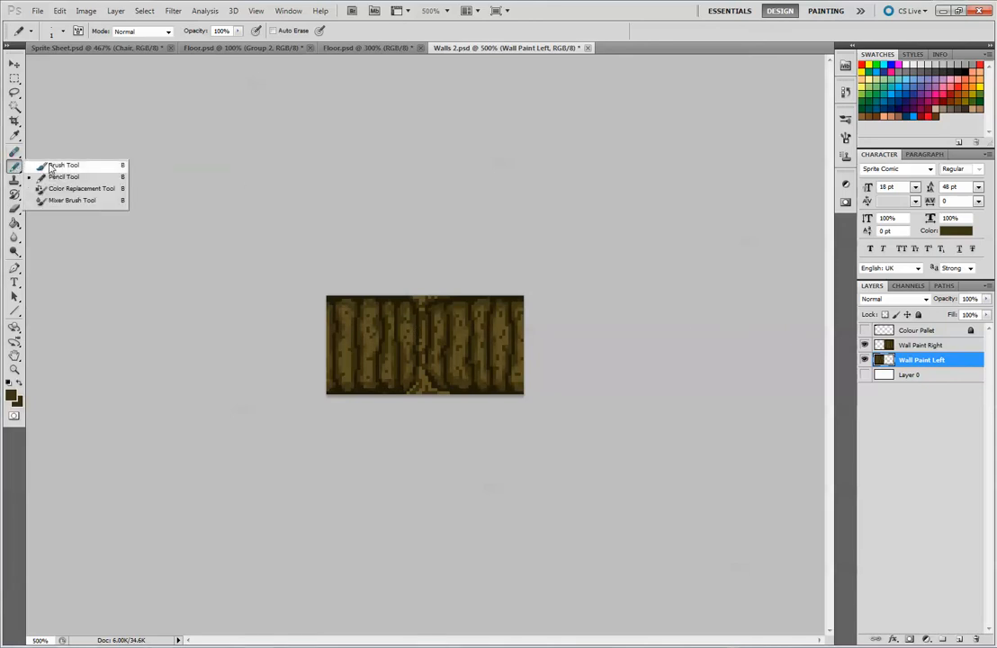
left_click(45, 166)
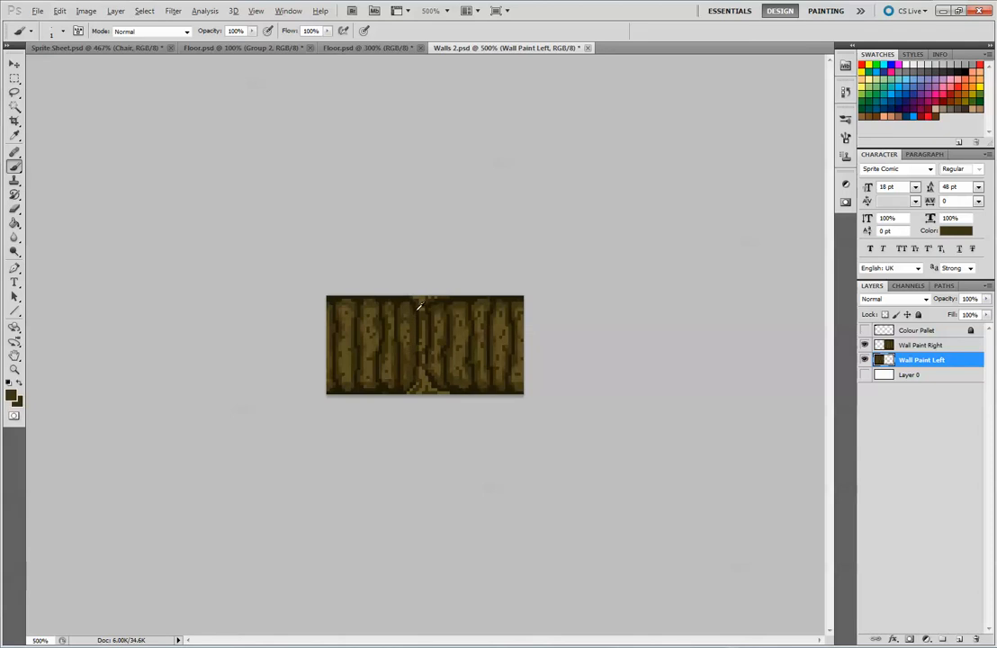
left_click(419, 307)
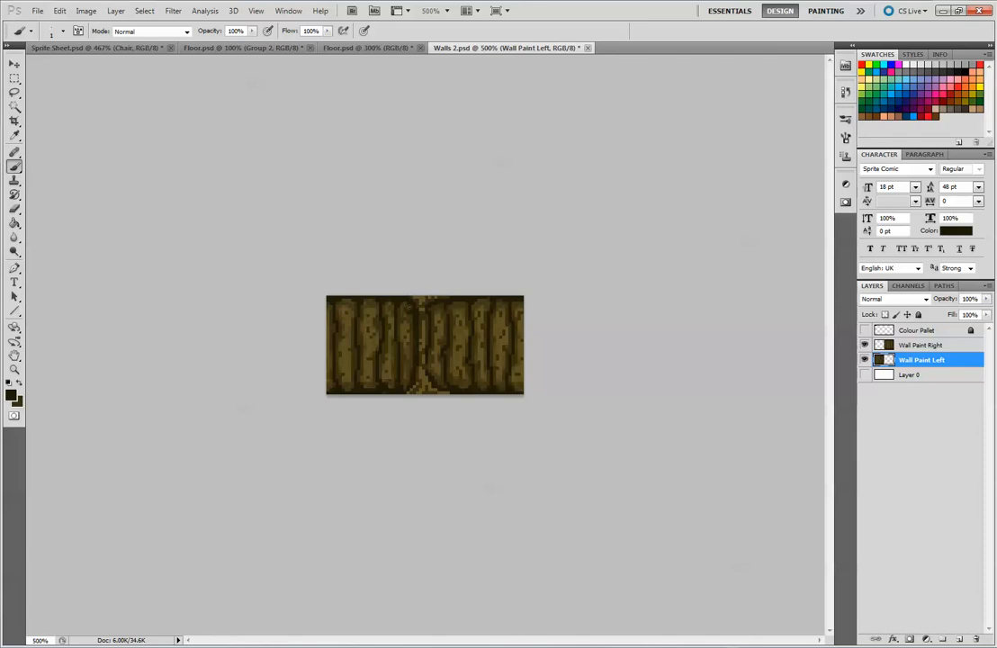
- Shade the planks beside the central seam on the Wall Paint Right layer with the Brush tool and dark browns sampled from the wall
left_click(925, 345)
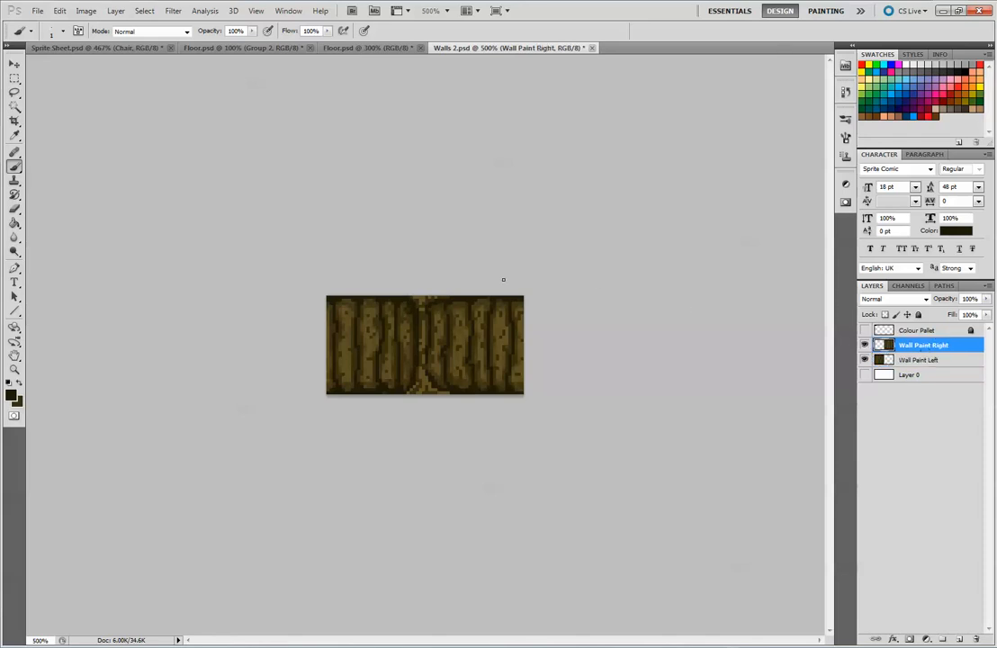
left_click(434, 321)
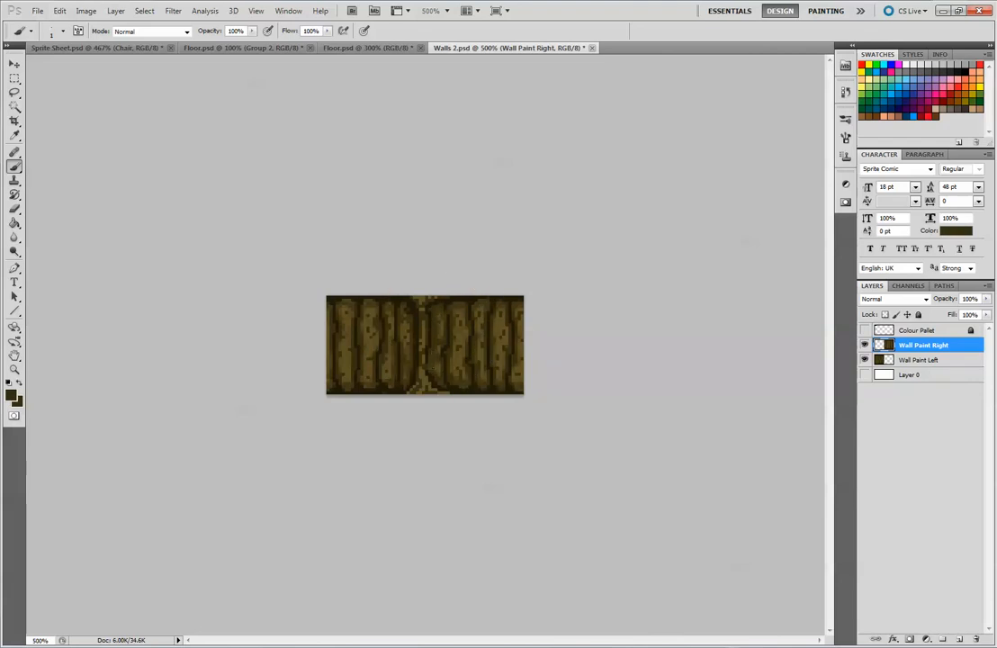
left_click(429, 312)
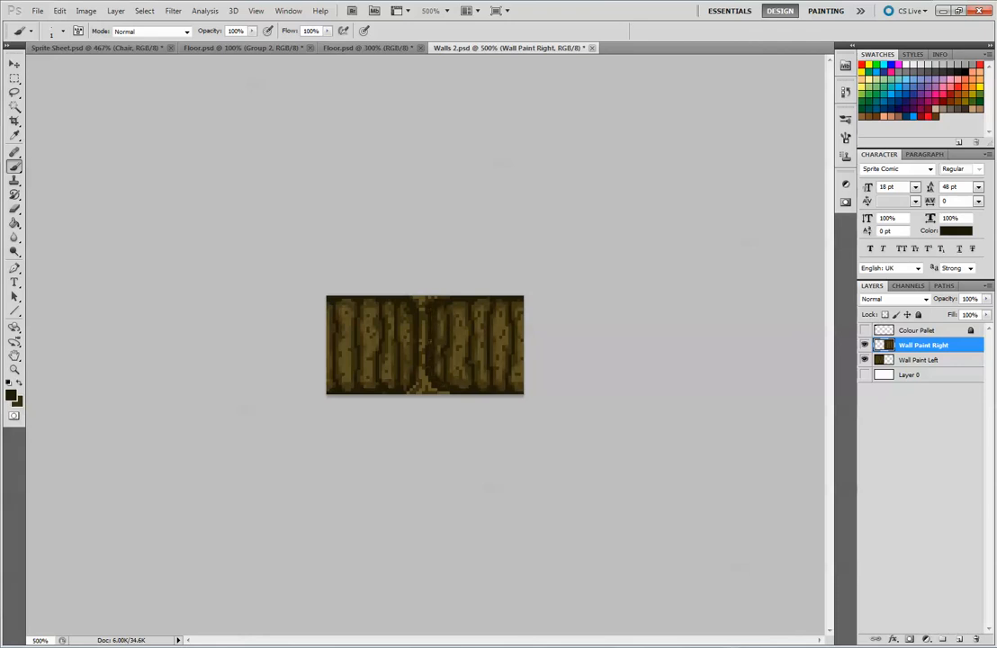
left_click(438, 331, "alt")
left_click(400, 306)
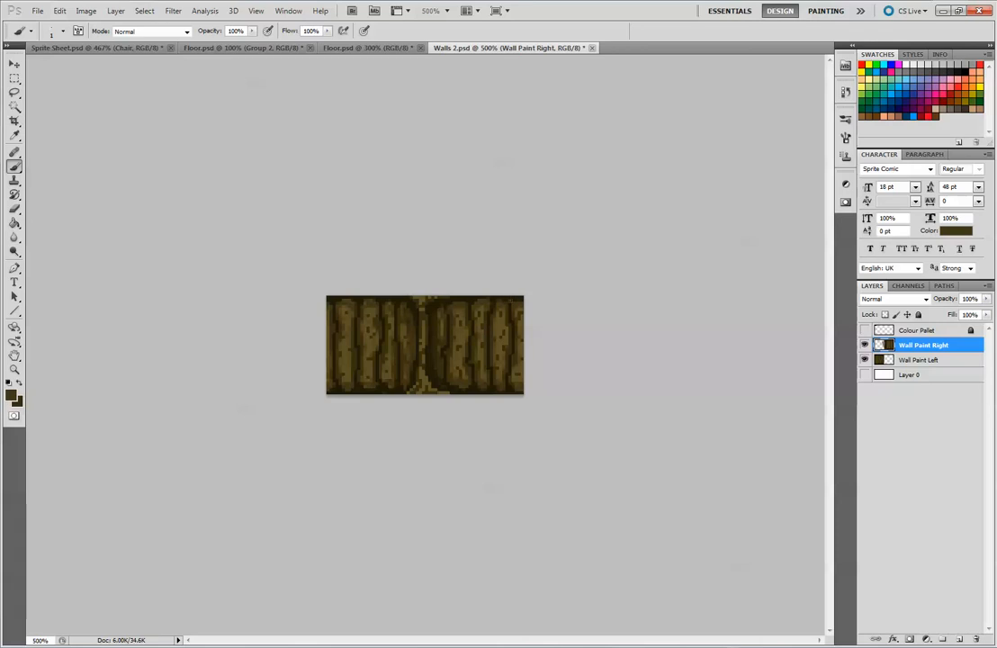
left_click(418, 336, "alt")
left_click(426, 349, "alt")
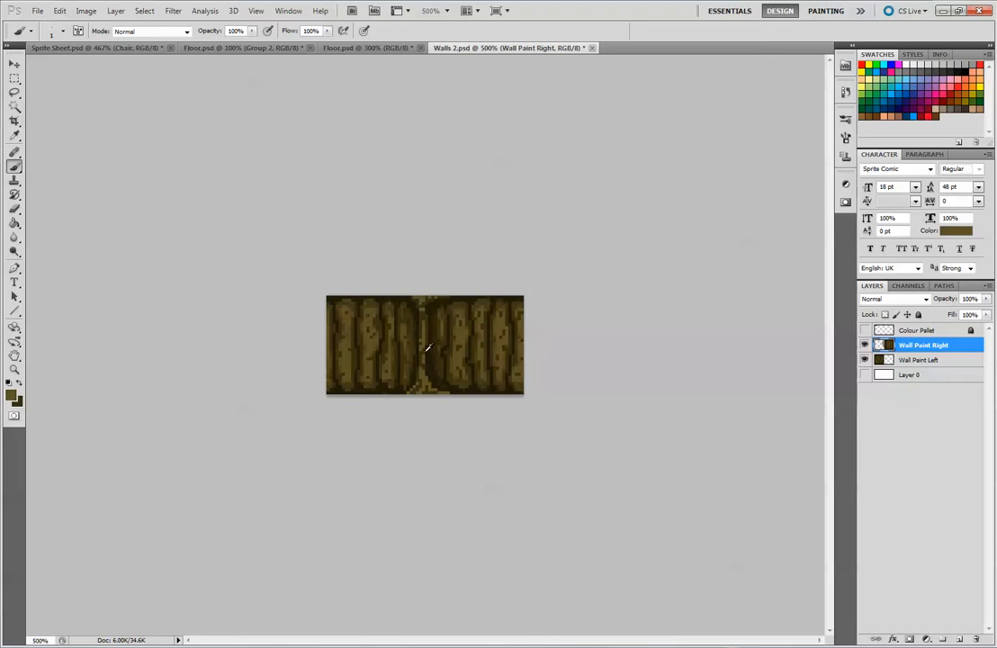
- Hide Wall Paint Left and cut the stray brush strokes from the empty left half of the Wall Paint Right layer
left_click(865, 360)
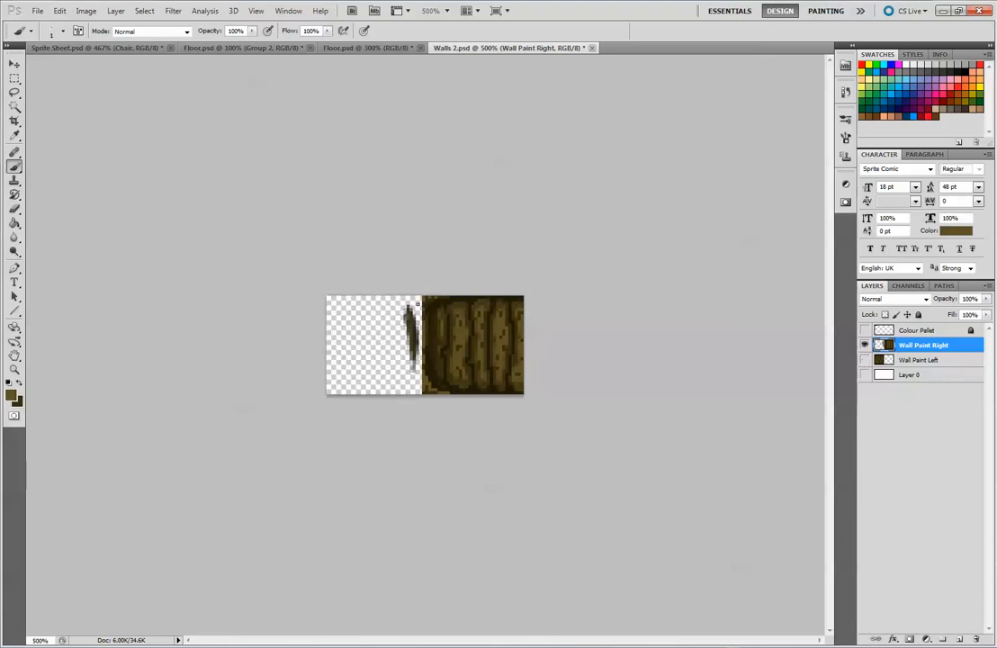
left_click(12, 80)
left_click_drag(325, 286, 422, 418)
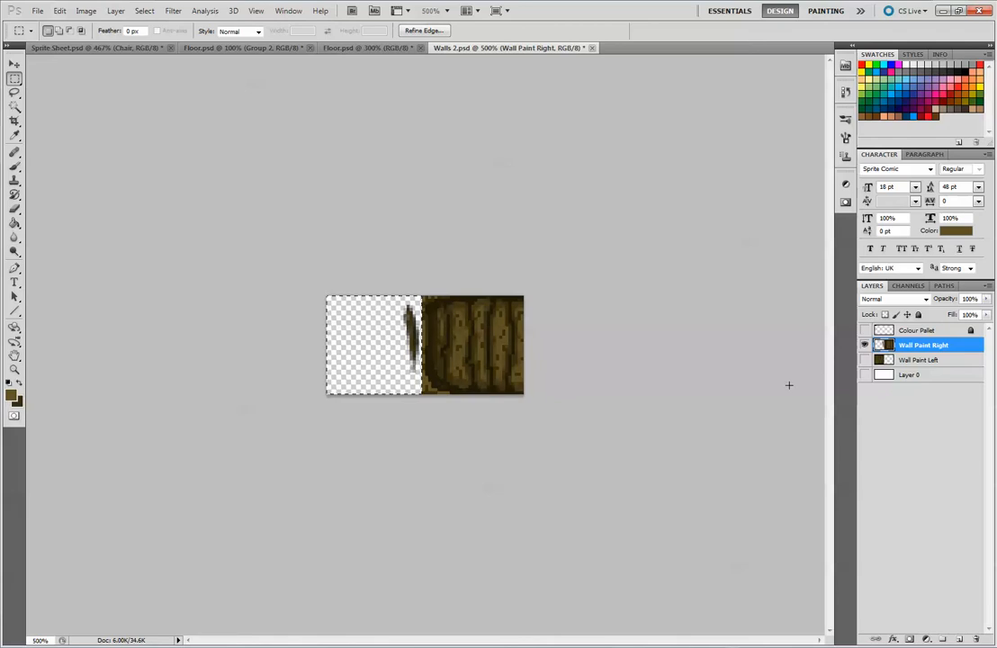
key("ctrl+x")
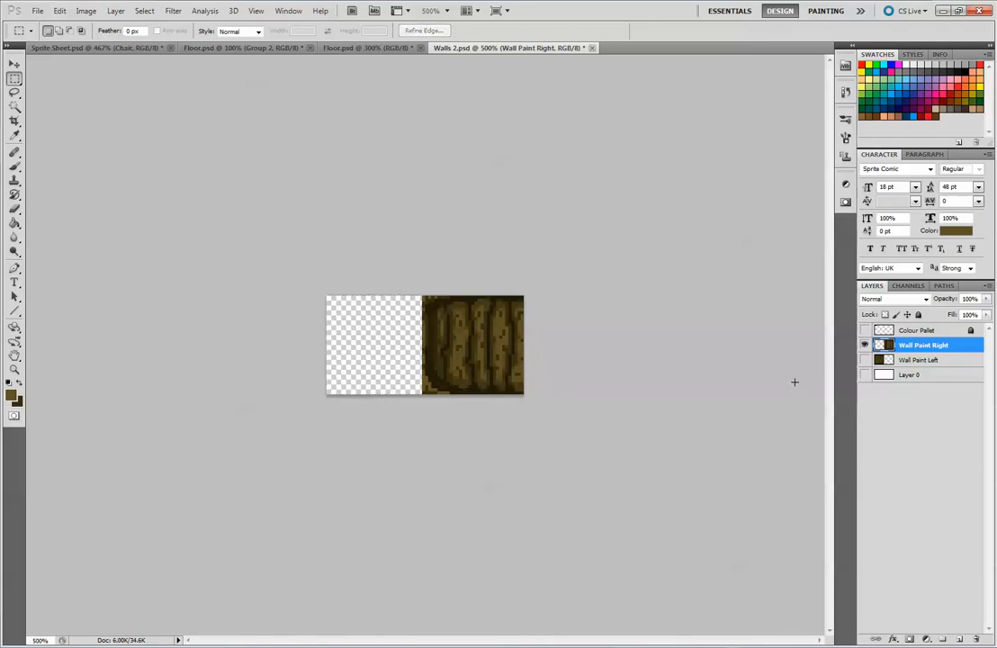
- Paste the cut strokes into a new layer and place it directly above Wall Paint Left
left_click(923, 359)
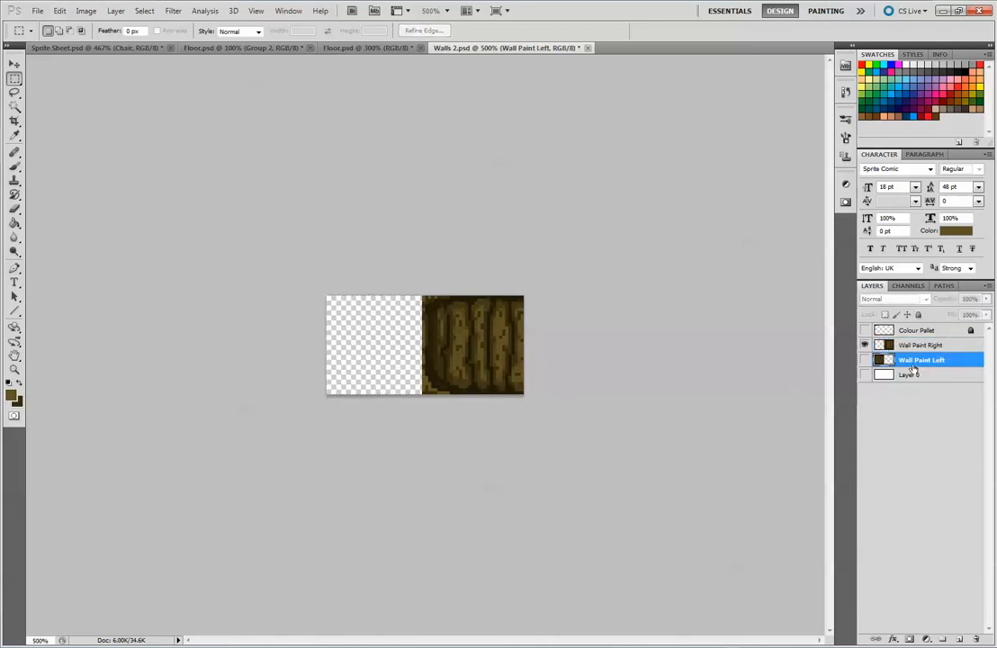
left_click(913, 375)
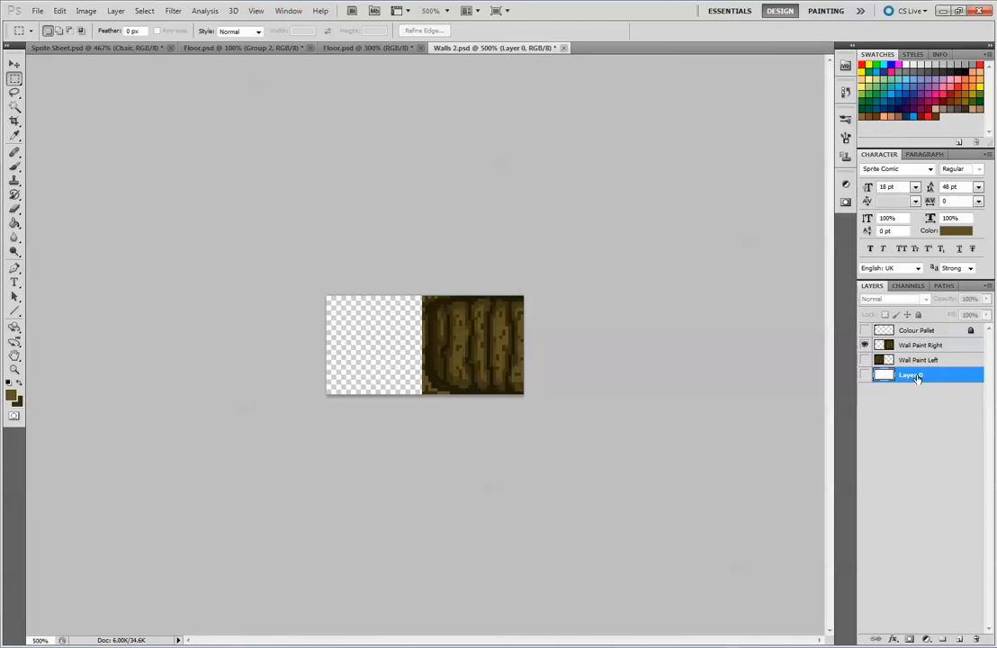
key("ctrl+shift+alt+n")
left_click_drag(913, 378, 913, 359)
- Give the new strokes layer the name Wall Paint Left, copied from the layer beneath it
double_click(918, 374)
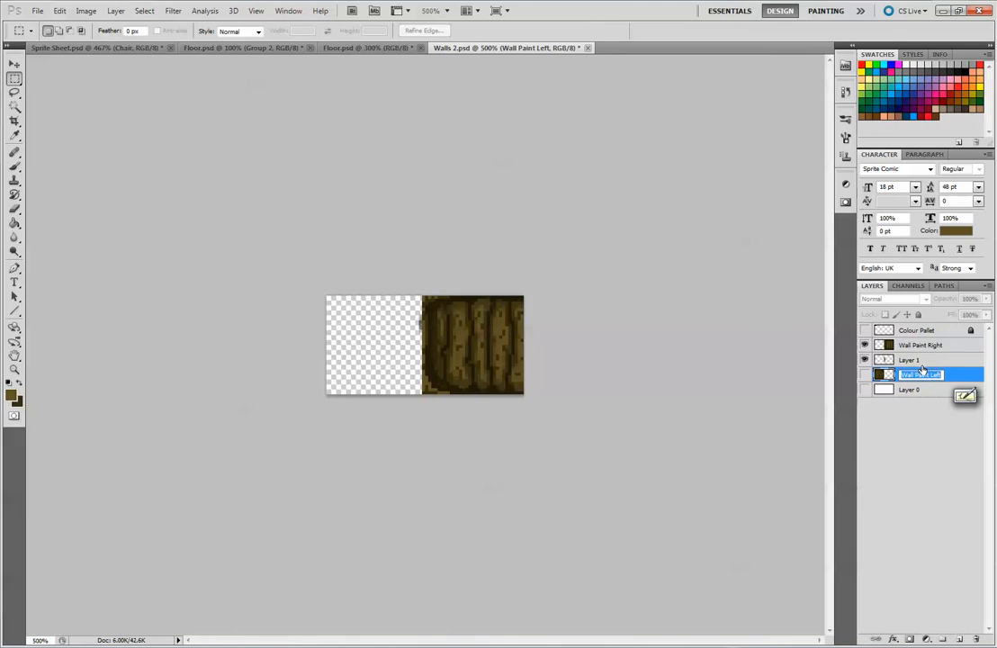
key("Return")
double_click(912, 360)
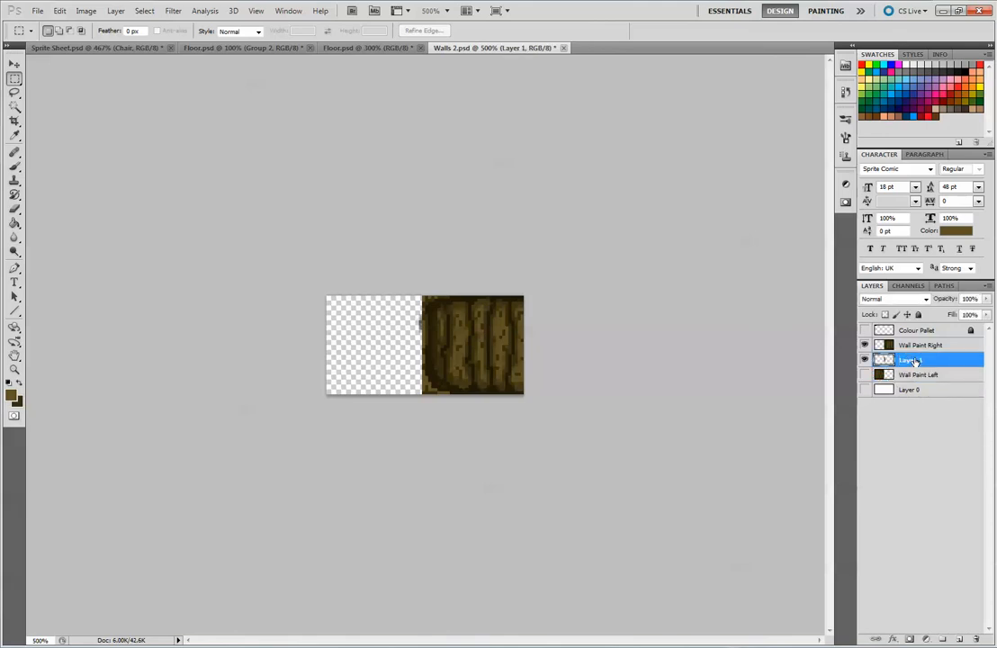
key("ctrl+v")
key("Return")
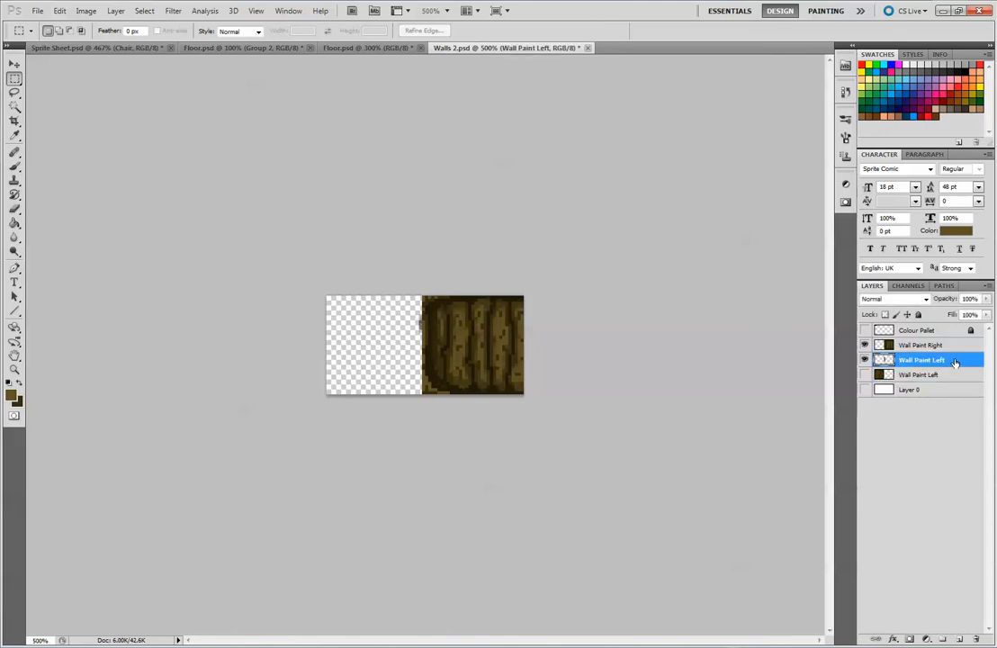
- Show the original Wall Paint Left layer and merge the strokes layer down into it
right_click(956, 359)
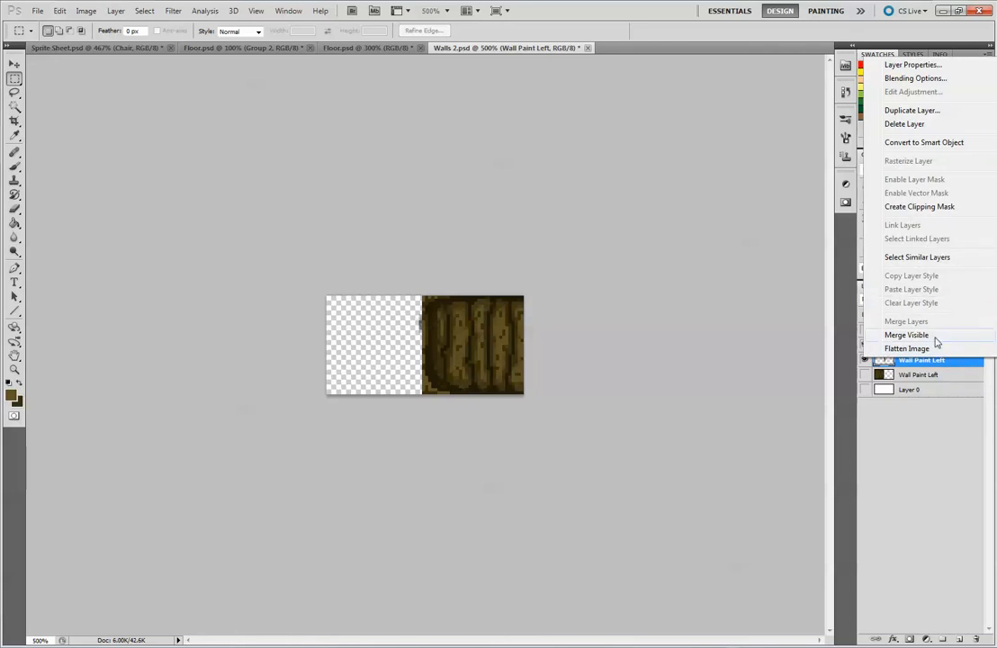
left_click(917, 404)
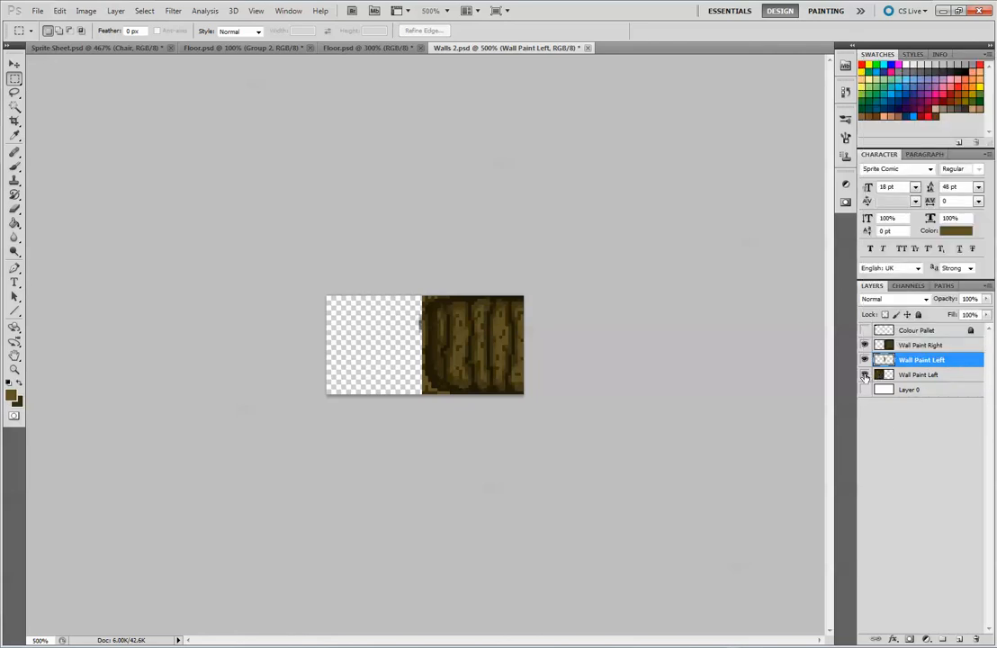
left_click(866, 374)
right_click(920, 362)
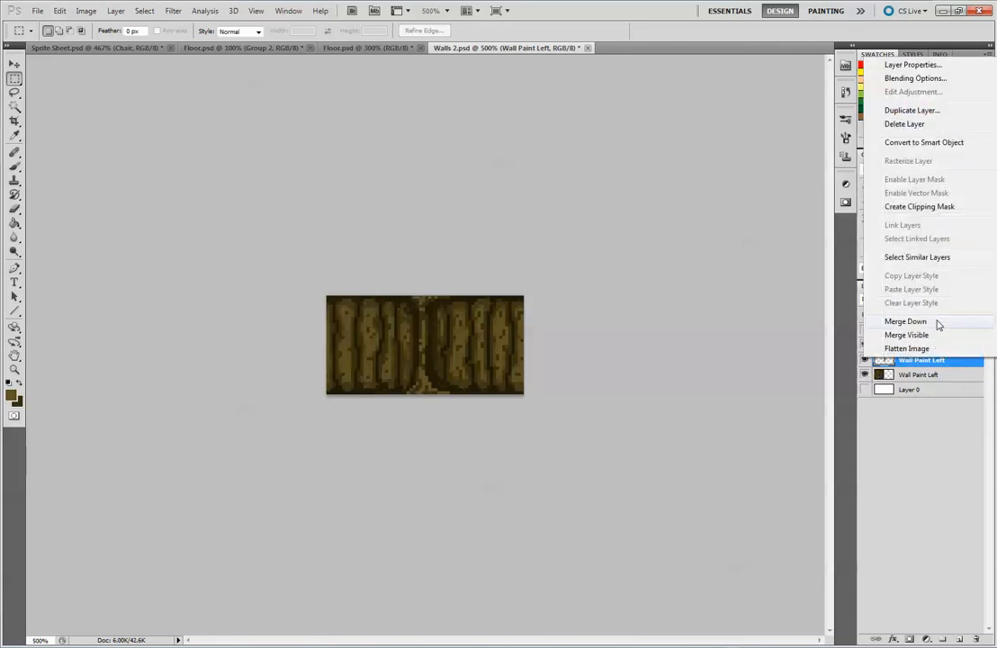
left_click(939, 324)
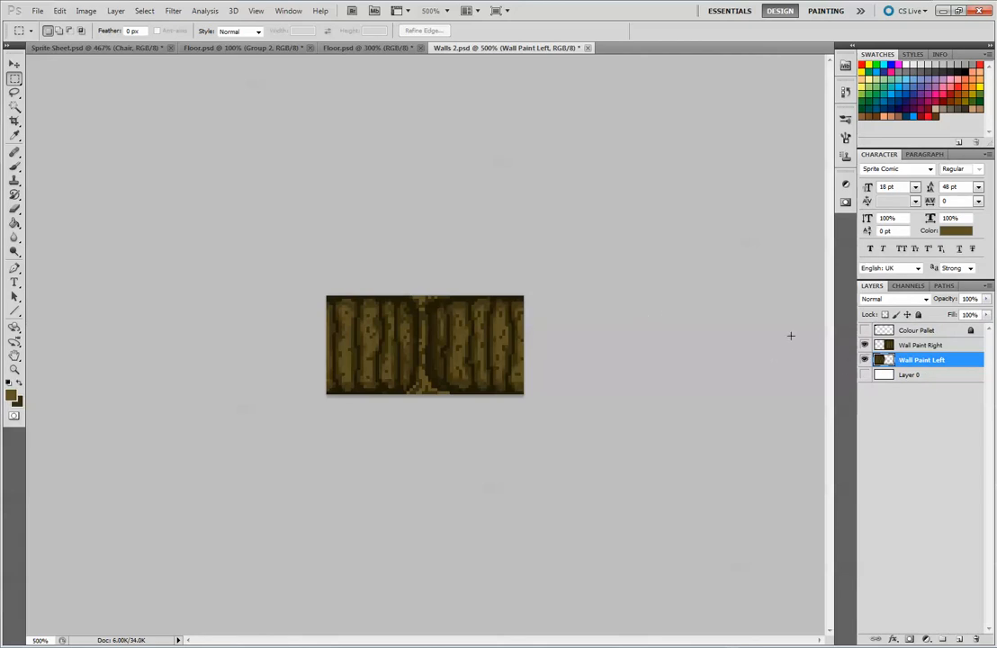
- Hide Wall Paint Right, cut the stray strokes from the empty right half of Wall Paint Left onto a new layer and delete that layer
left_click(865, 360)
left_click(865, 360)
left_click(865, 345)
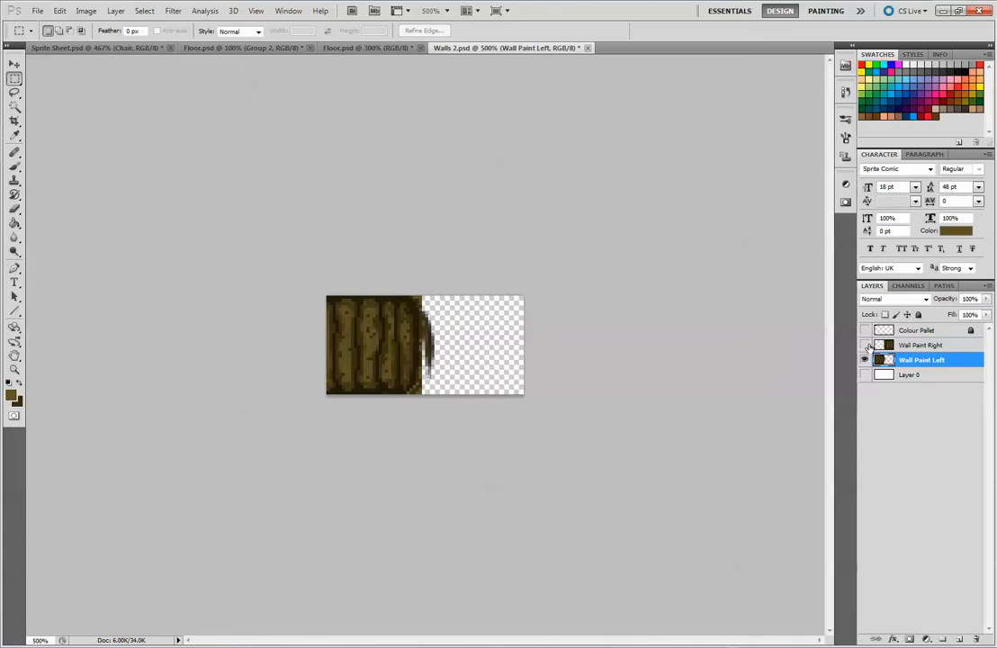
left_click(865, 346)
left_click(865, 346)
left_click_drag(522, 293, 425, 414)
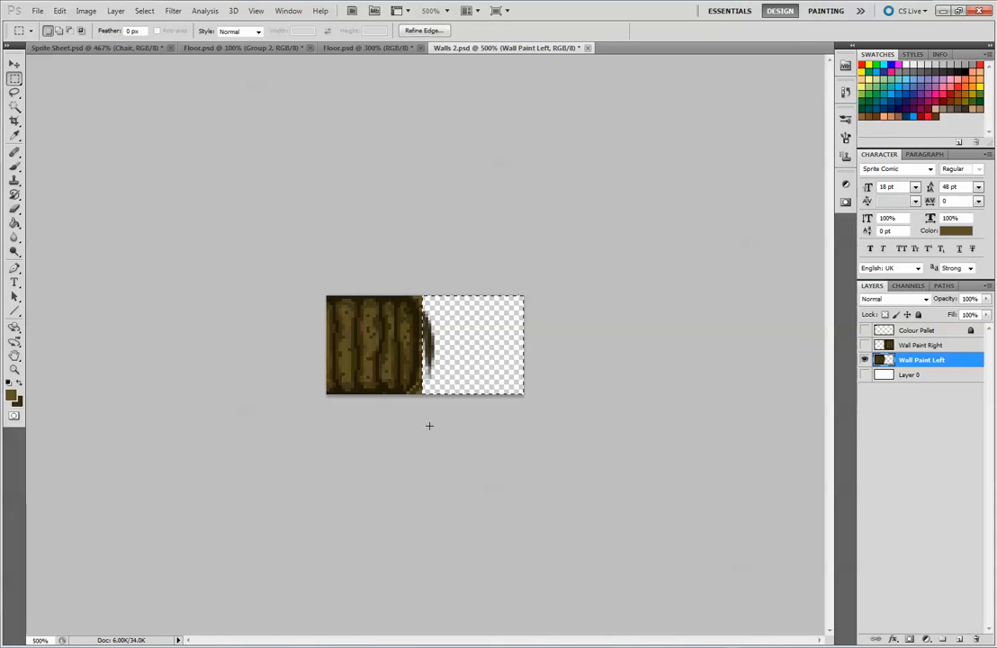
left_click(865, 346)
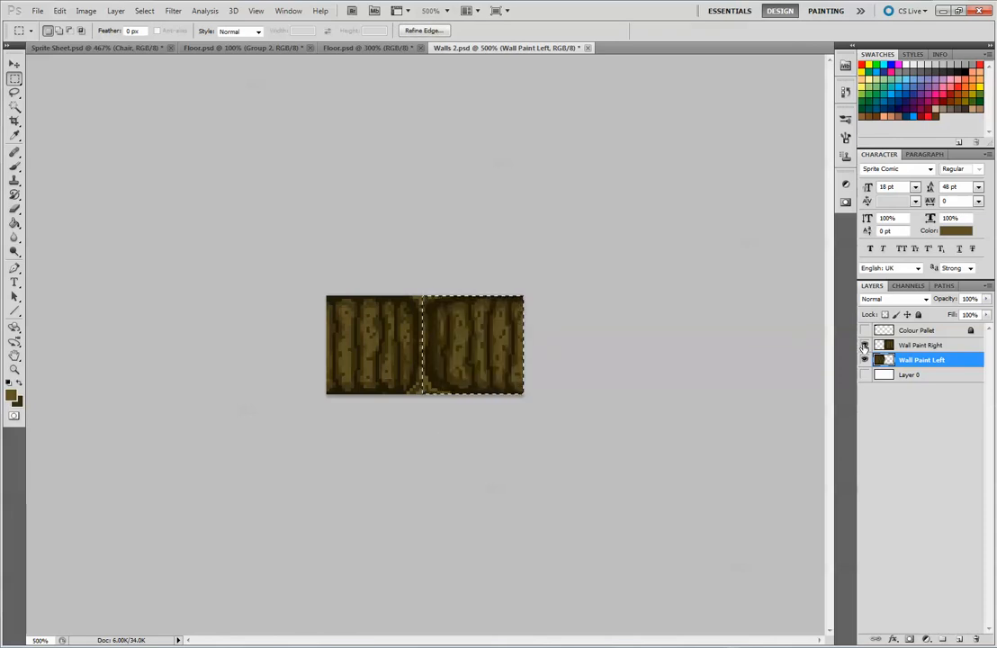
left_click(866, 346)
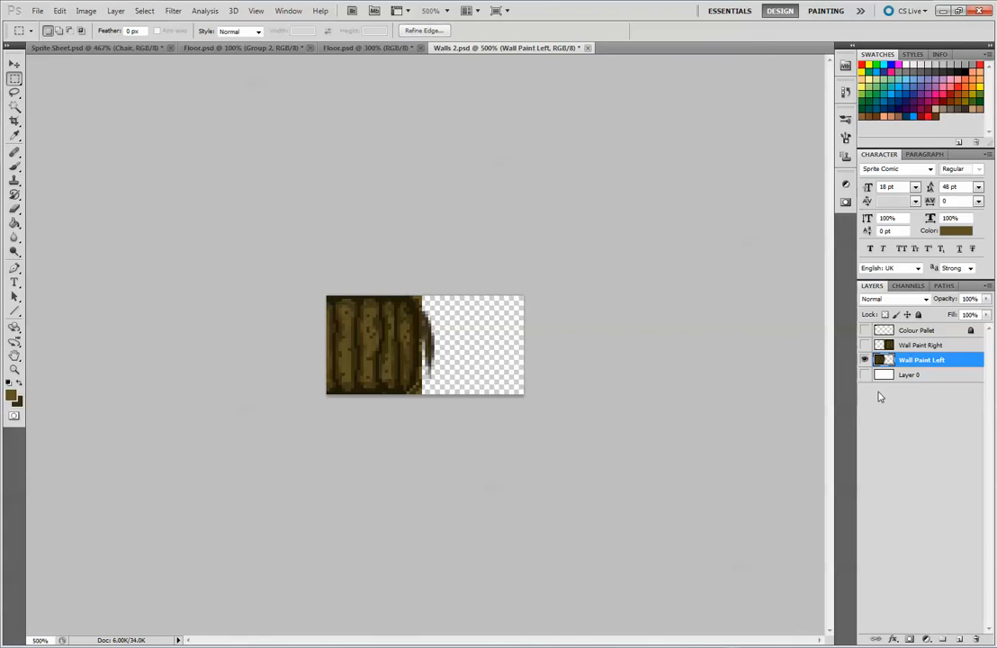
key("ctrl+shift+j")
key("ctrl+[")
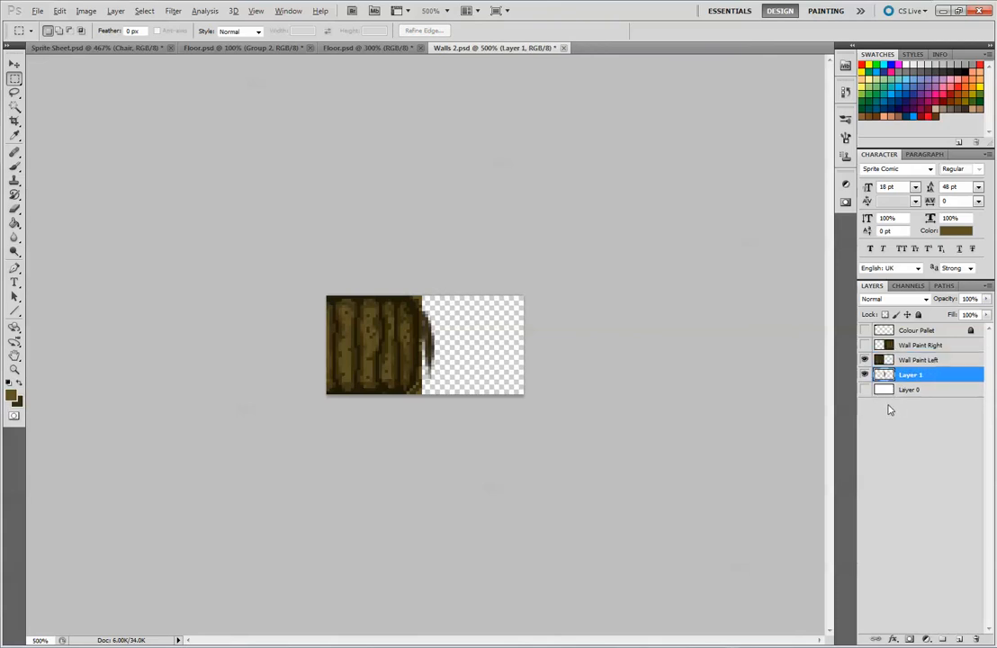
key("Delete")
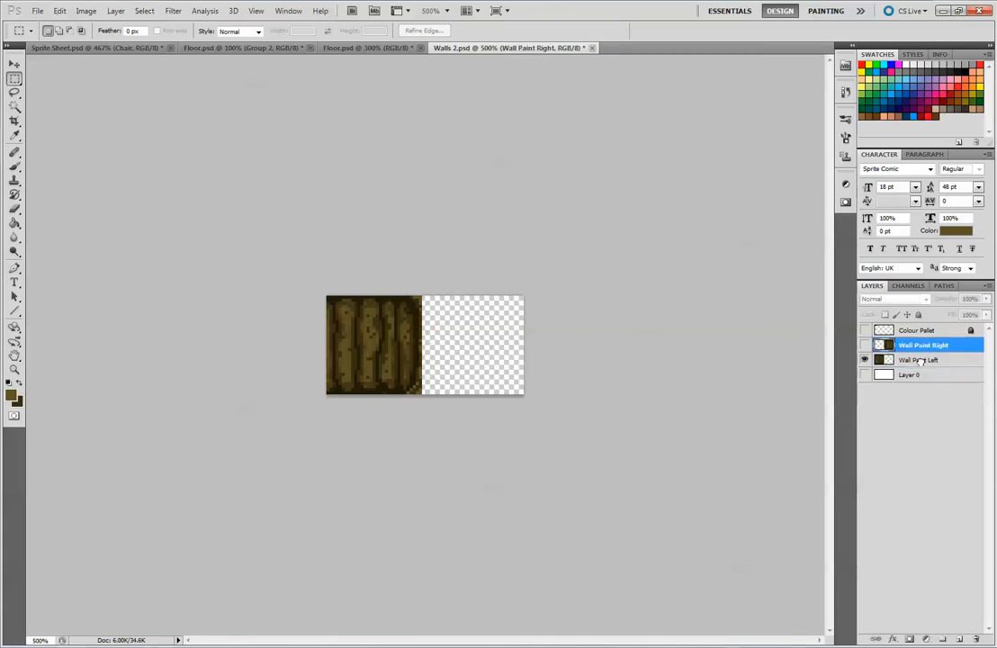
- Add a new layer directly above Wall Paint Left and give it the same name, copied from the layer beneath it
left_click(924, 361)
key("ctrl+shift+alt+n")
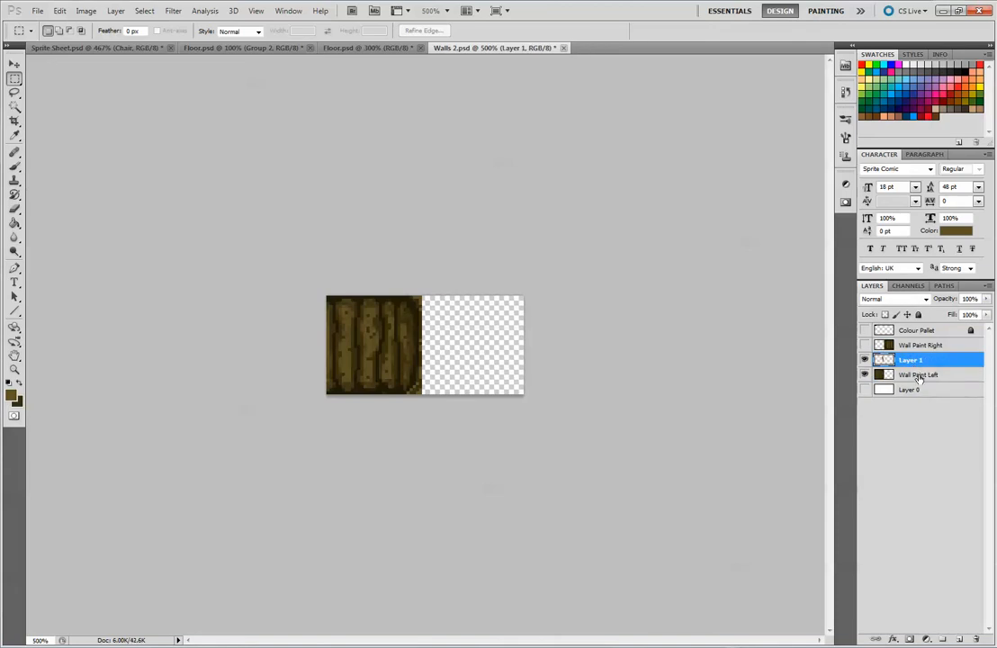
double_click(927, 375)
key("ctrl+c")
double_click(913, 360)
key("ctrl+v")
key("Return")
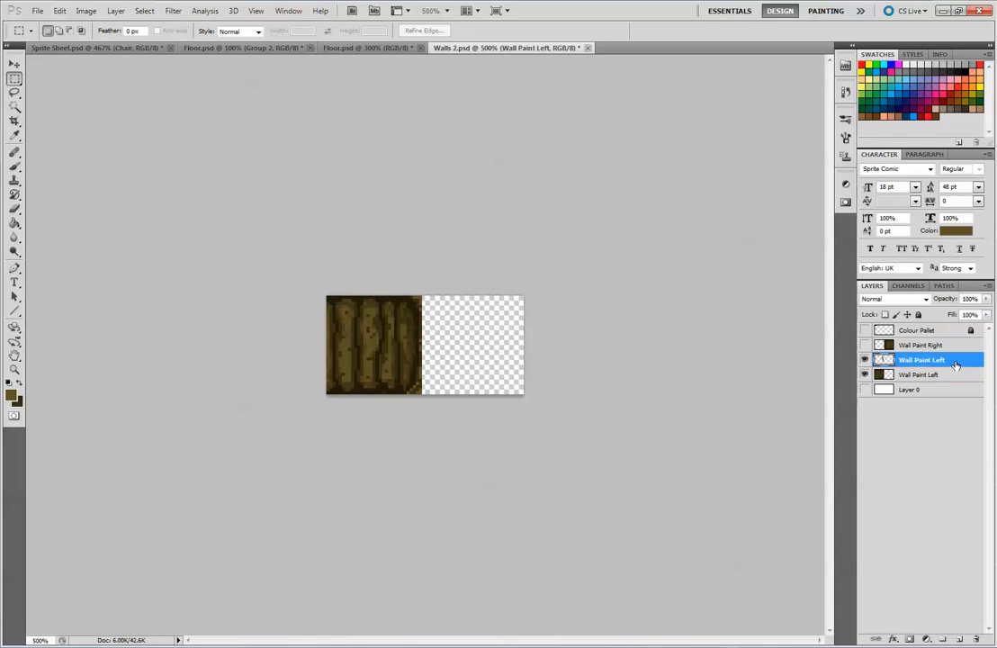
- Merge the new layer down into the original Wall Paint Left and show Wall Paint Right again
right_click(956, 364)
left_click(941, 329)
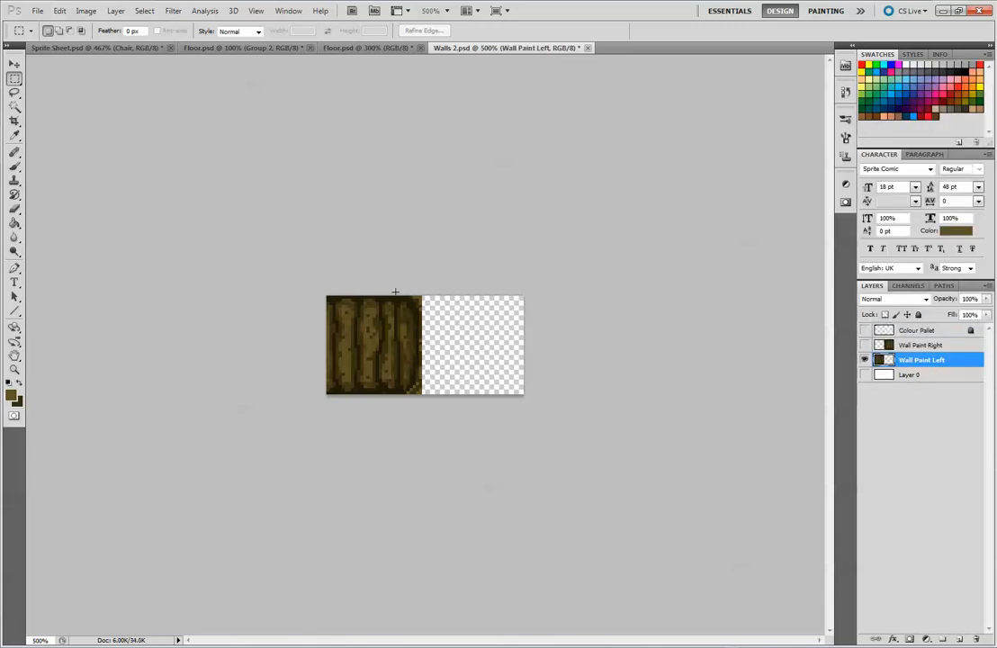
left_click(864, 345)
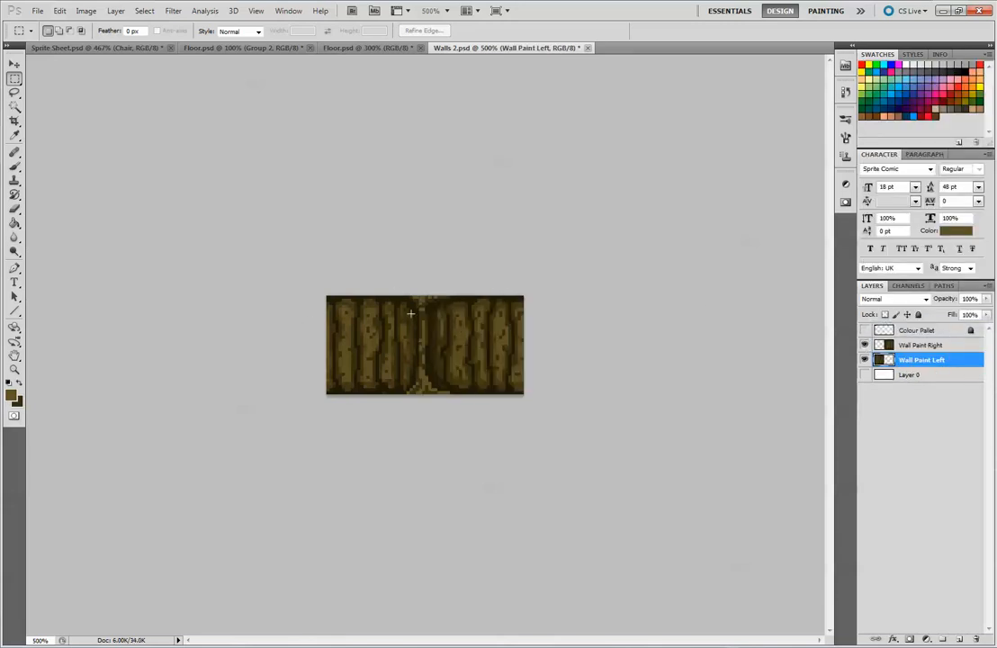
- Touch up the central seam with single-pixel brush dabs, switching between Wall Paint Left and Wall Paint Right
key("b")
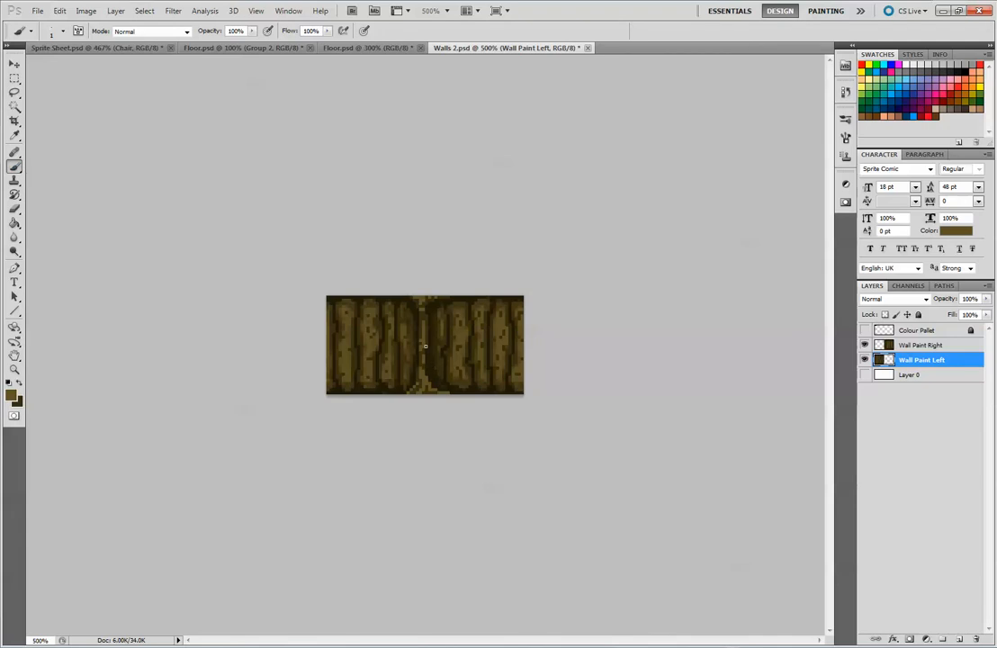
left_click(424, 347)
key("ctrl+j")
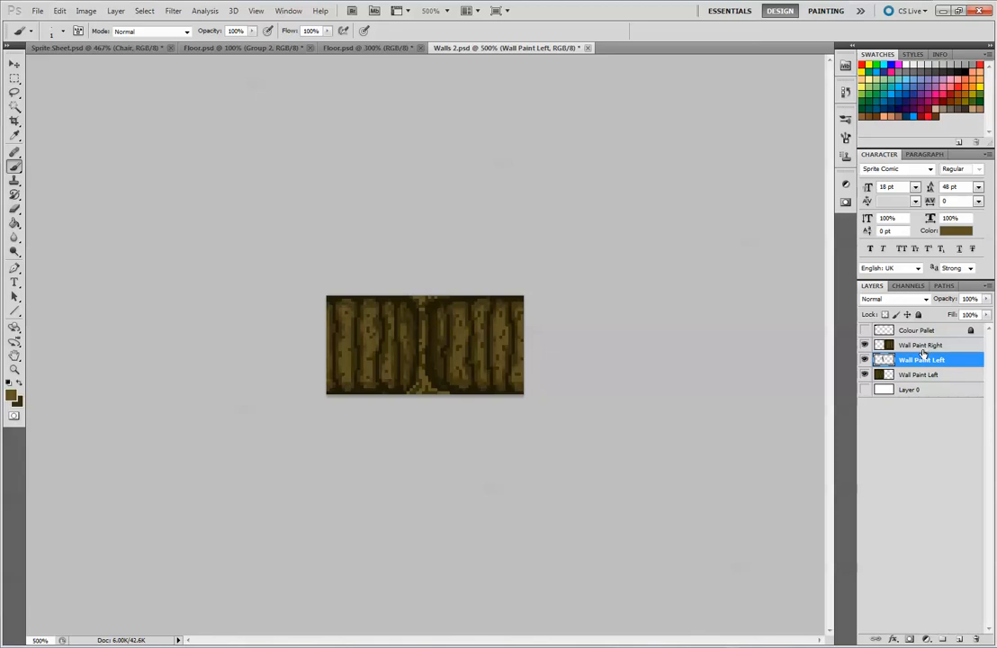
key("ctrl+e")
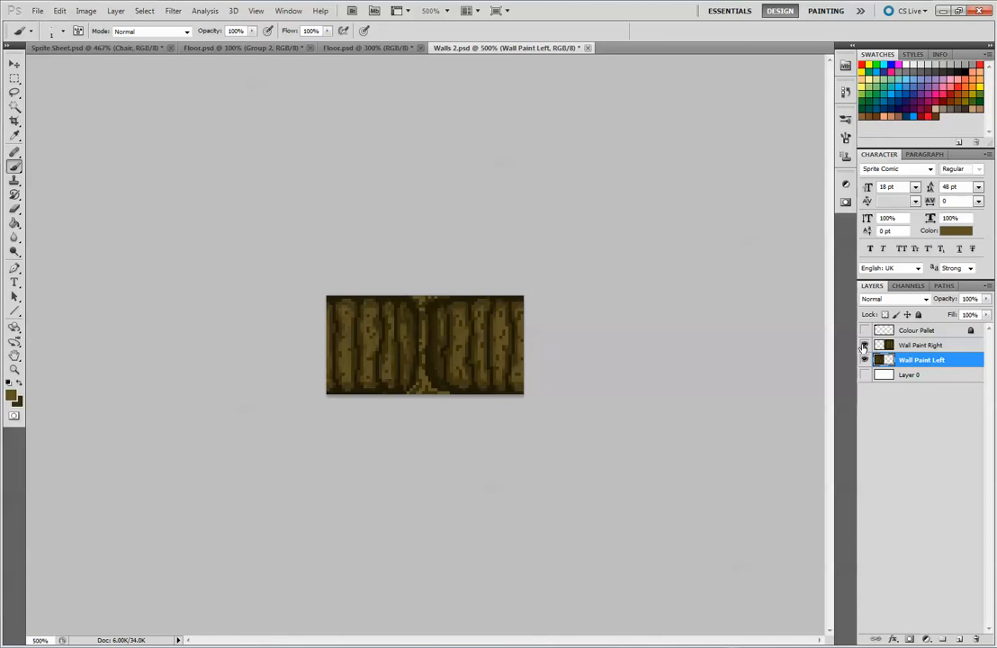
left_click(865, 345)
left_click(865, 345)
left_click(927, 348)
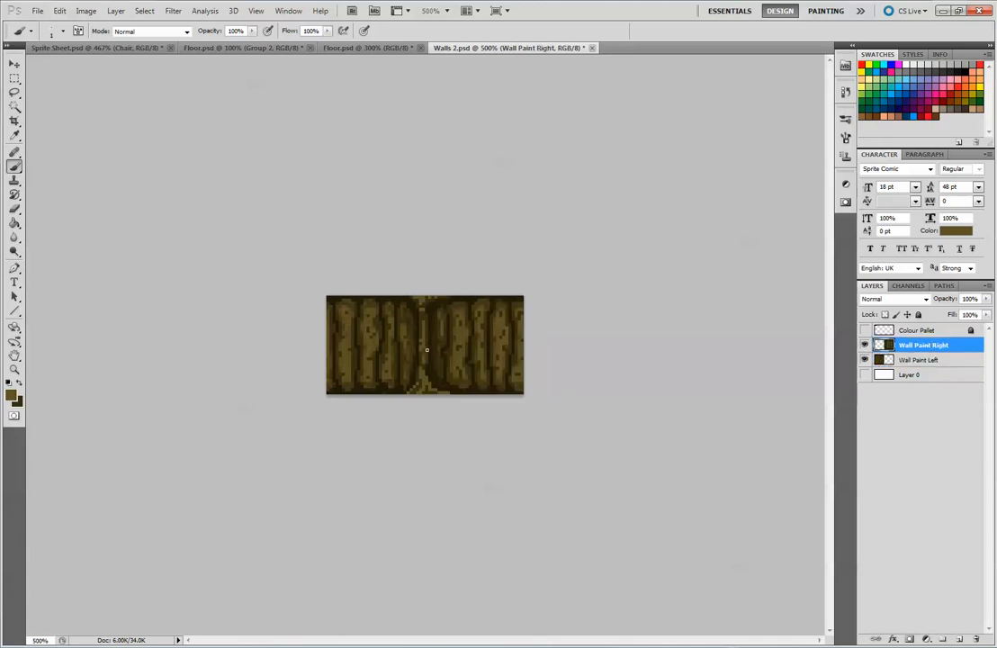
key("alt+bracketleft")
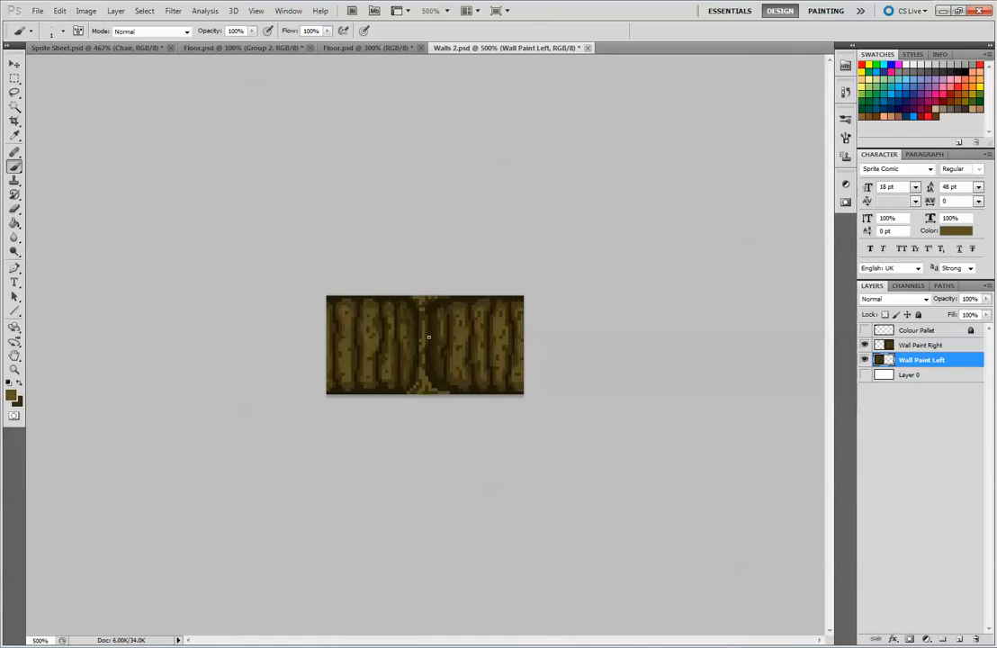
- With Wall Paint Right hidden, erase the stray dot from the empty right half of Wall Paint Left, and show Wall Paint Right again
left_click(909, 345)
left_click(865, 359)
left_click(865, 359)
left_click(865, 346)
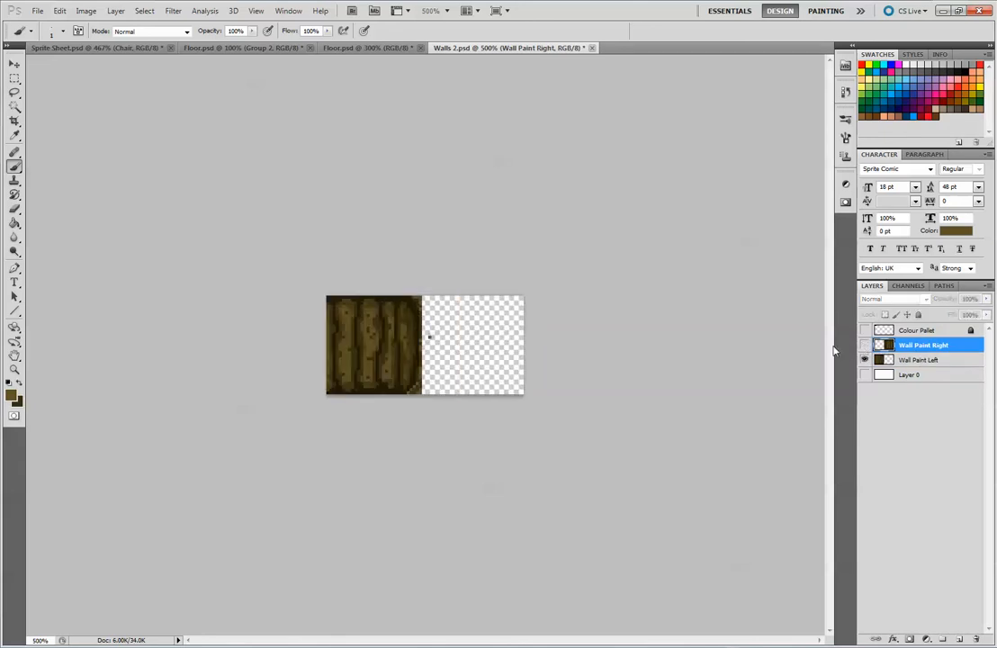
left_click(14, 208)
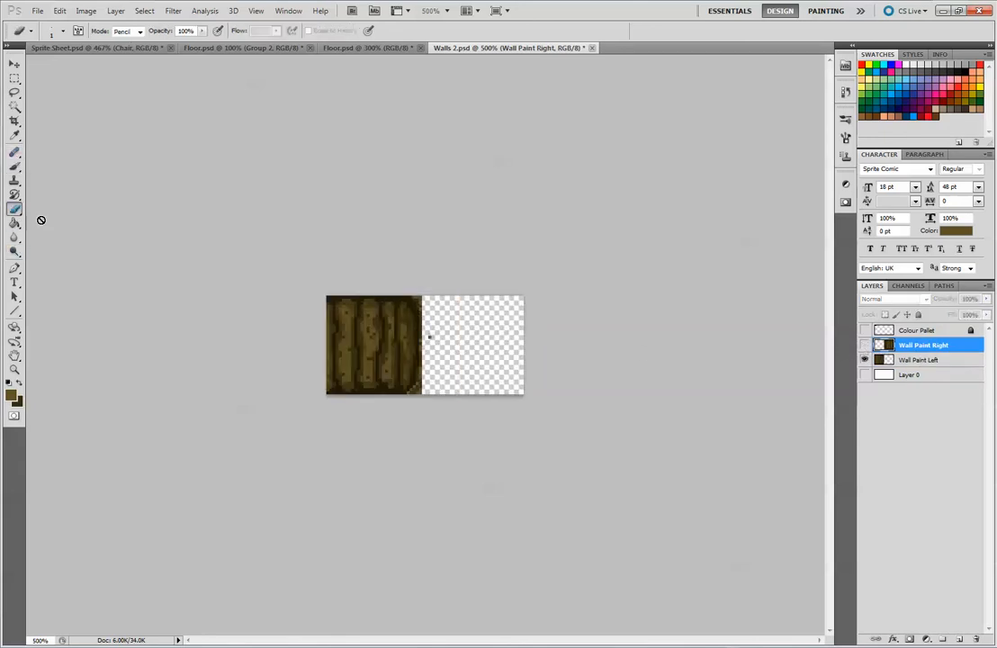
key("alt+bracketleft")
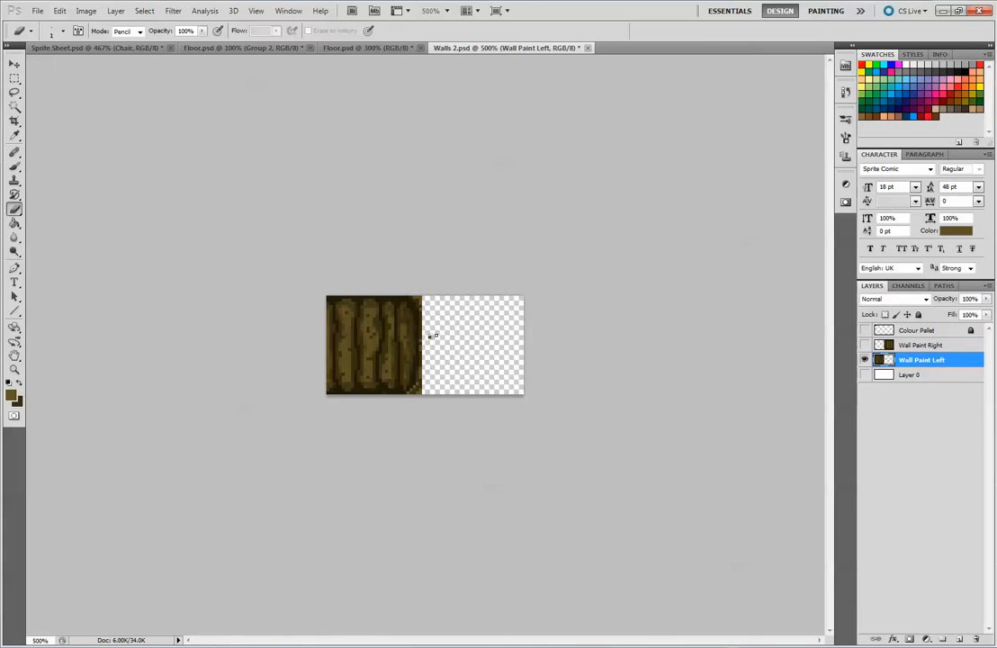
left_click(892, 346)
left_click(865, 346)
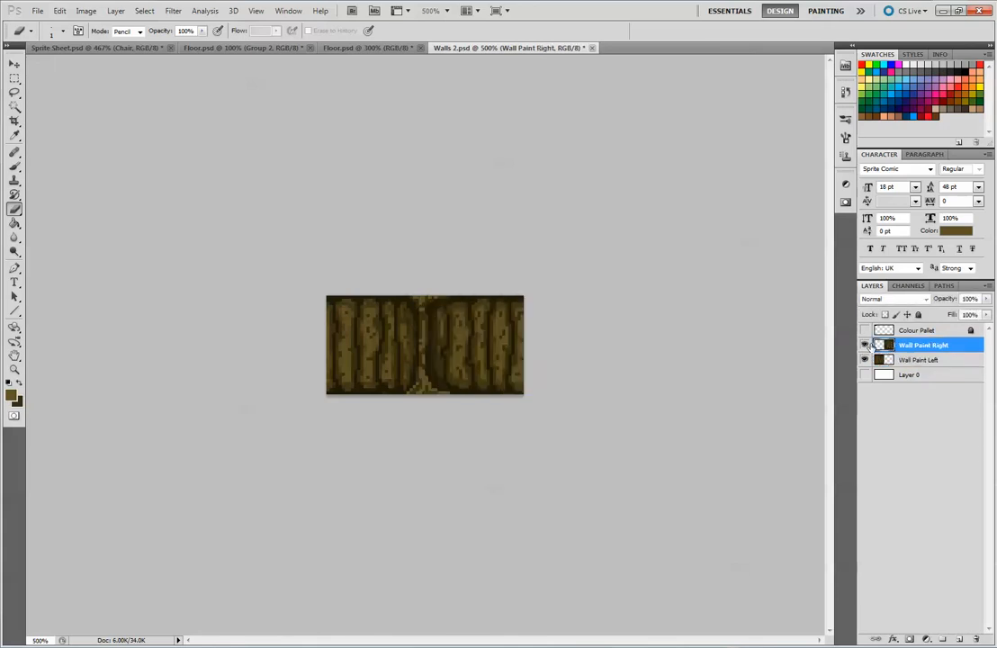
- Draw jagged single-pixel details along the central seam on Wall Paint Right with the Pencil Tool, sampling colours from the wall
right_click(14, 167)
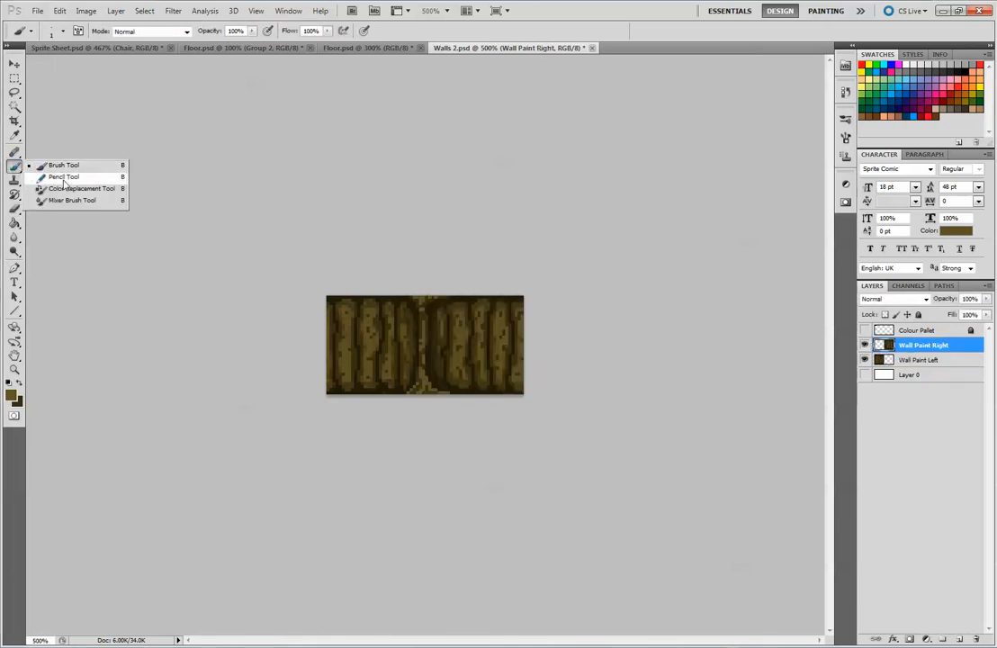
left_click(56, 158)
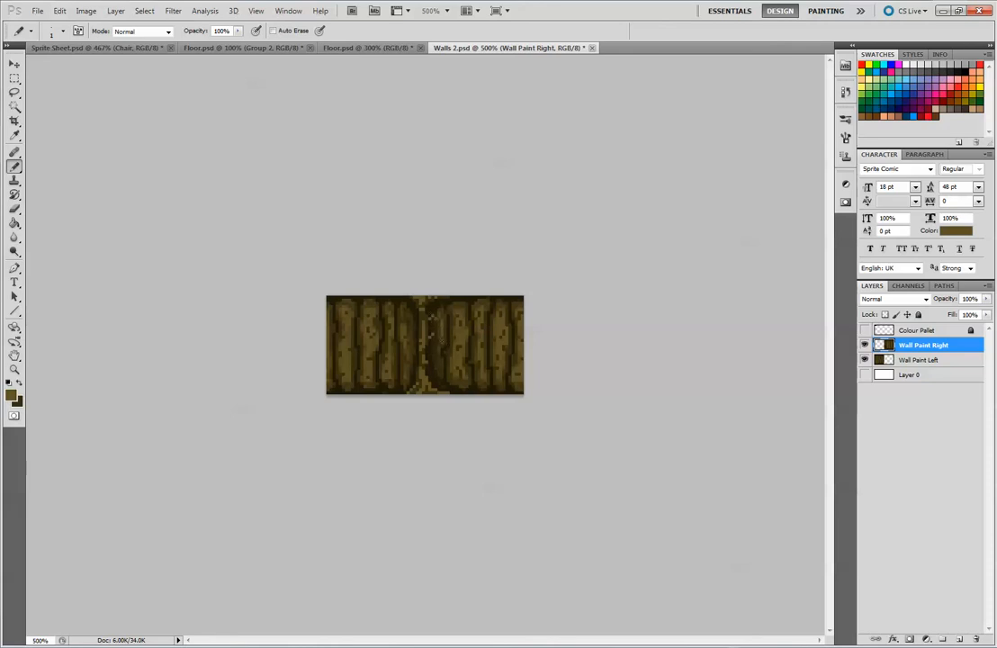
left_click(428, 326, "alt")
left_click(423, 334, "alt")
left_click(431, 316, "alt")
left_click(428, 323, "alt")
- Examine the detailed central seam of the wall tile at several zoom levels
key("ctrl+minus")
key("ctrl+minus")
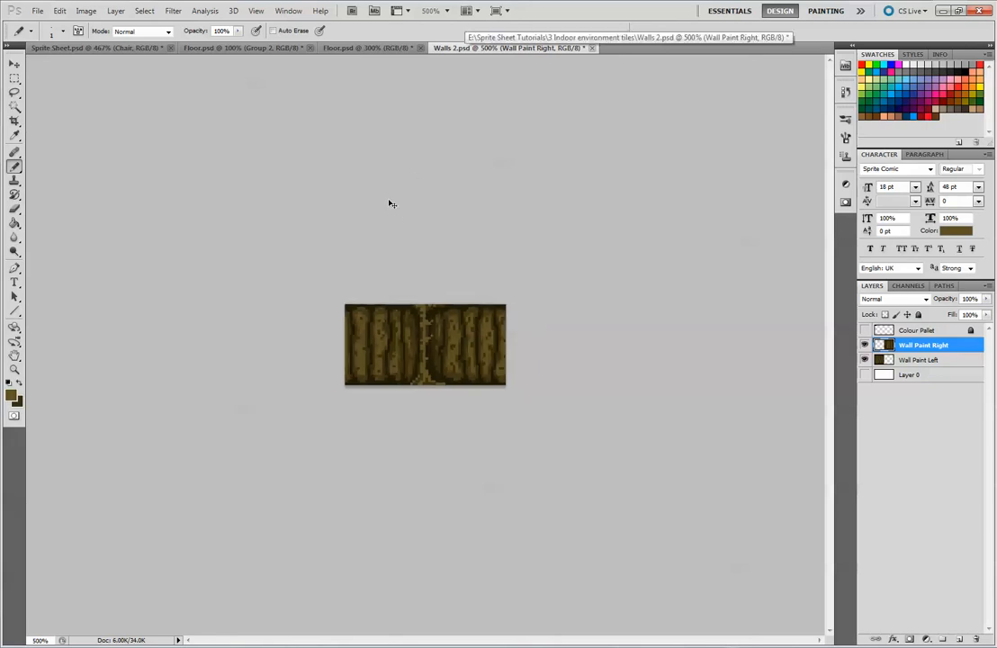
key("ctrl+plus")
key("ctrl+plus")
key("ctrl+plus")
key("ctrl+minus")
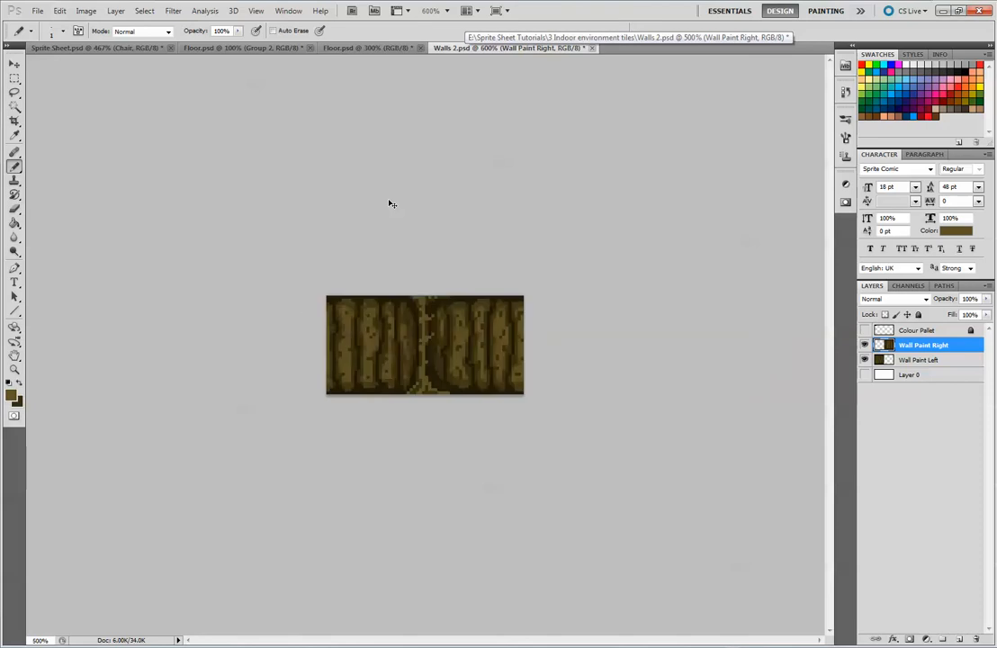
key("ctrl+minus")
key("ctrl+plus")
- Hide Wall Paint Left, erase the stray pixels beyond the left edge of Wall Paint Right, and show Wall Paint Left again
left_click(866, 359)
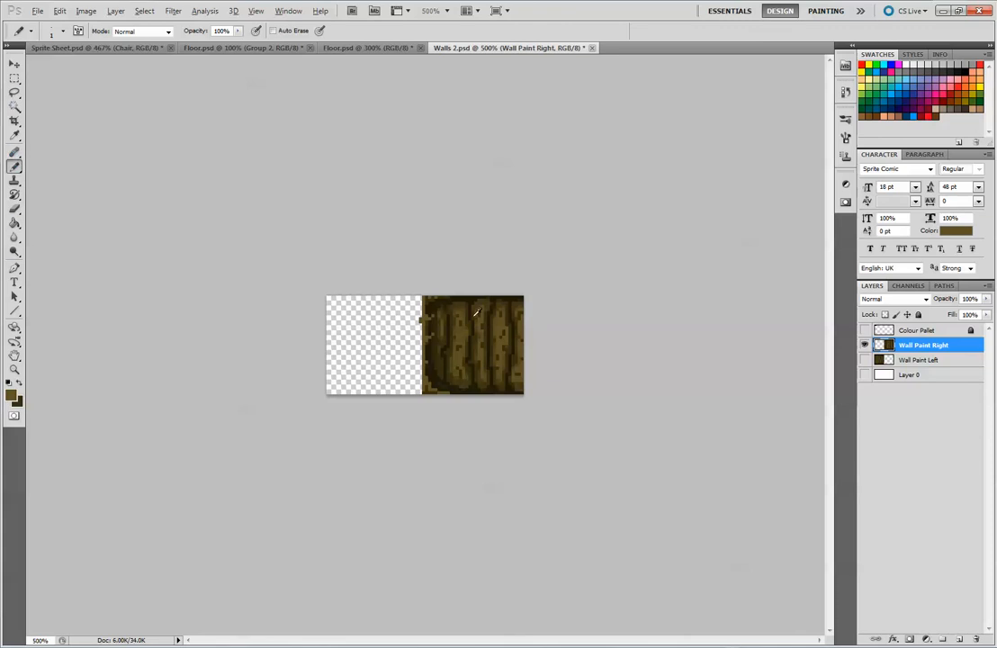
left_click(423, 316)
key("e")
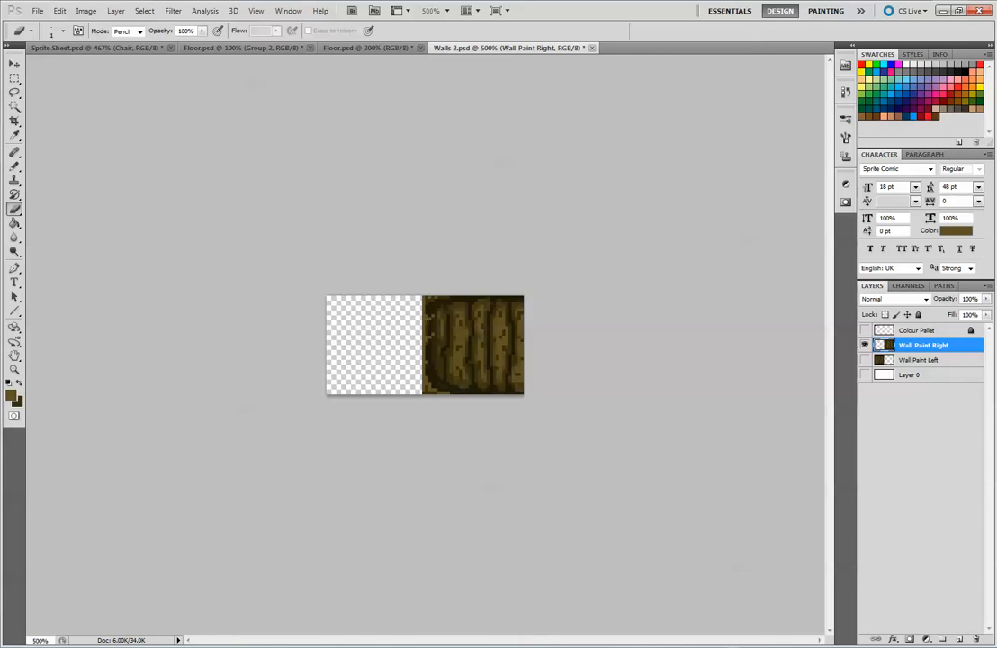
left_click(865, 360)
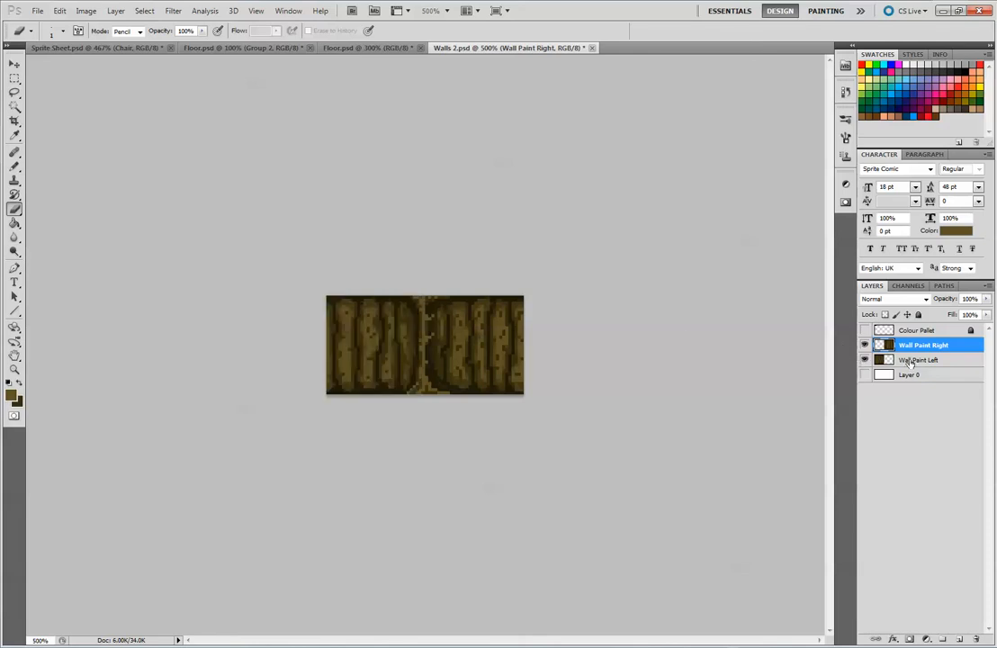
- Retouch the pixels along the central seam with the Eraser and Pencil, alternating between the Wall Paint Left and Wall Paint Right layers
left_click(918, 359)
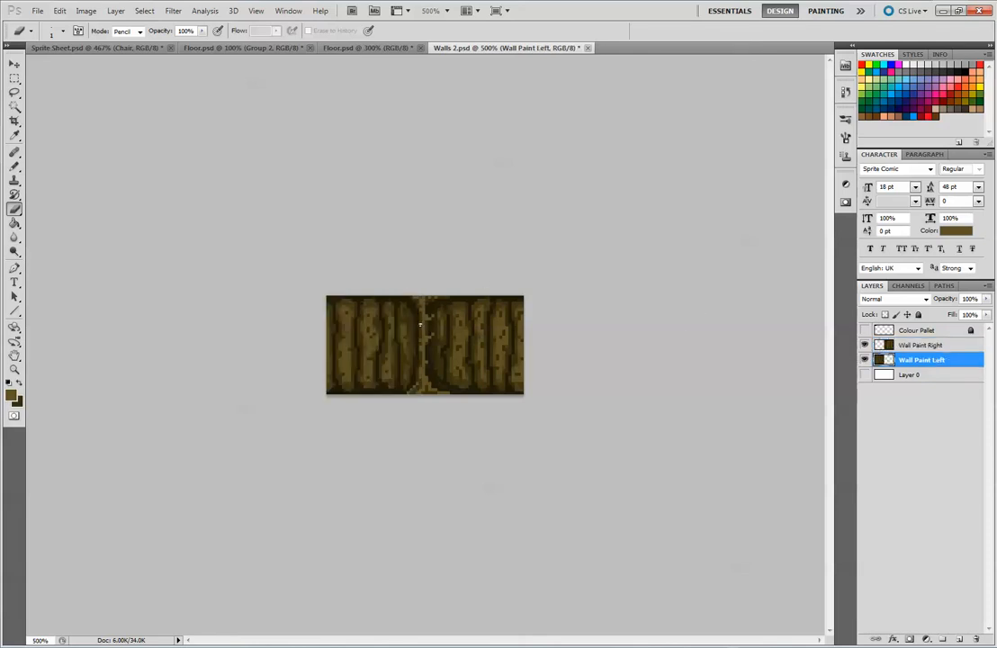
key("alt+bracketright")
left_click(14, 166)
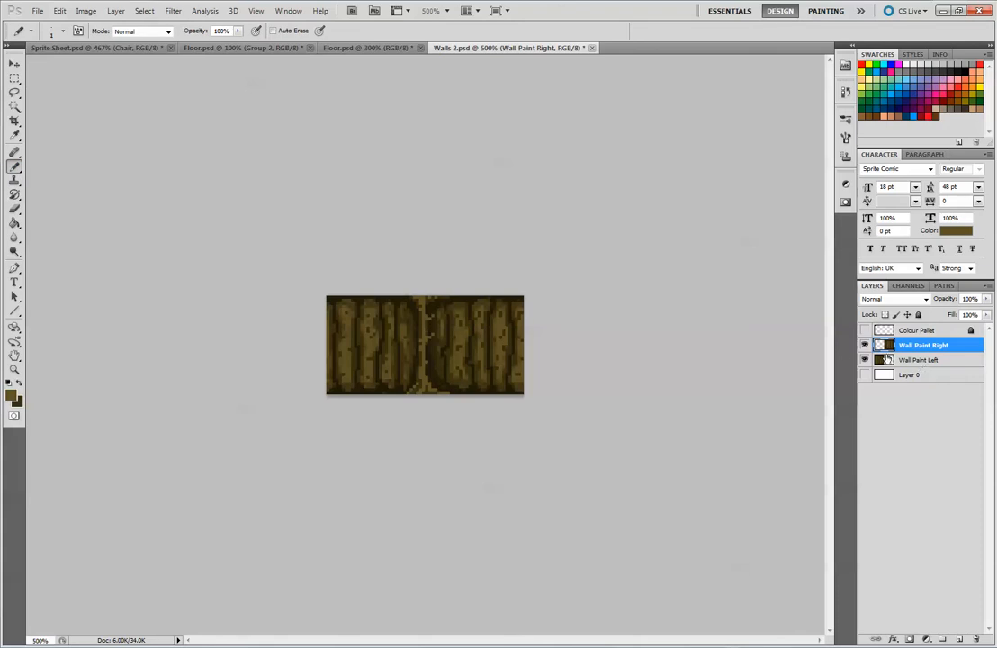
key("alt+bracketleft")
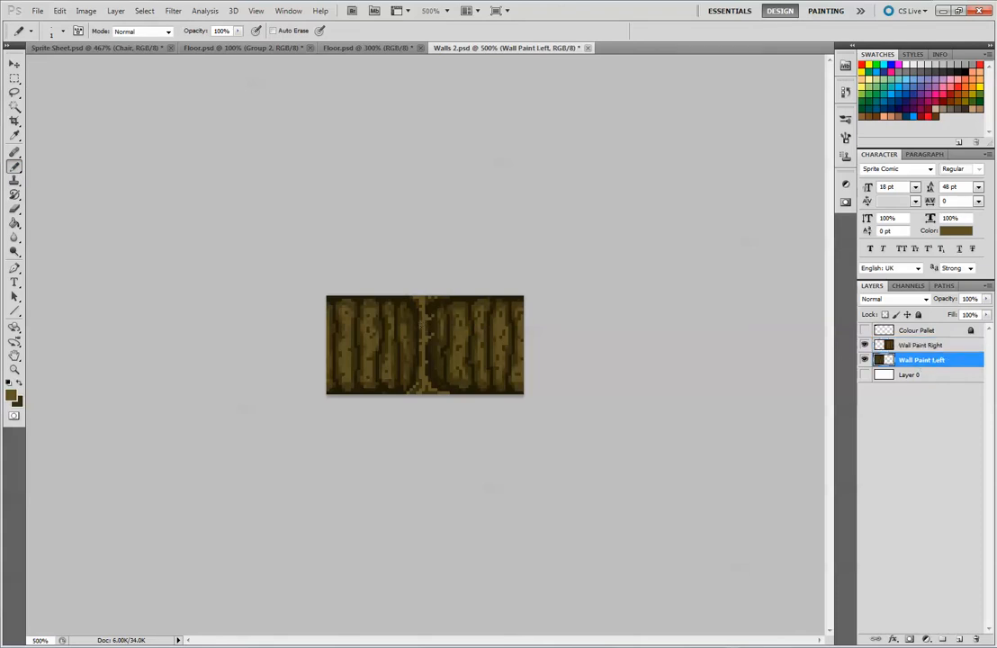
left_click(425, 320, "ctrl")
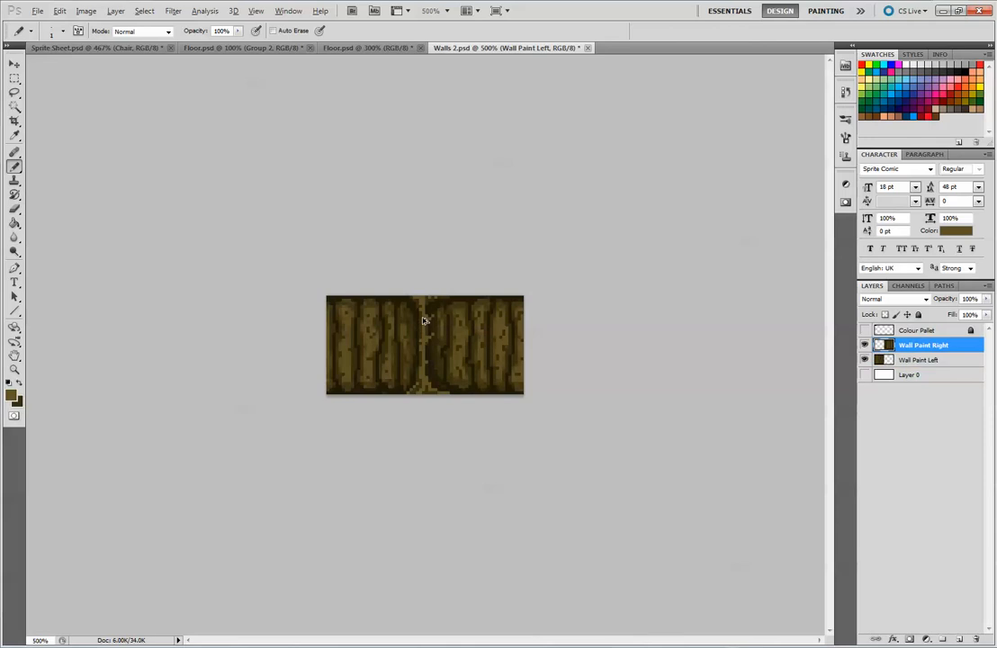
left_click(920, 360)
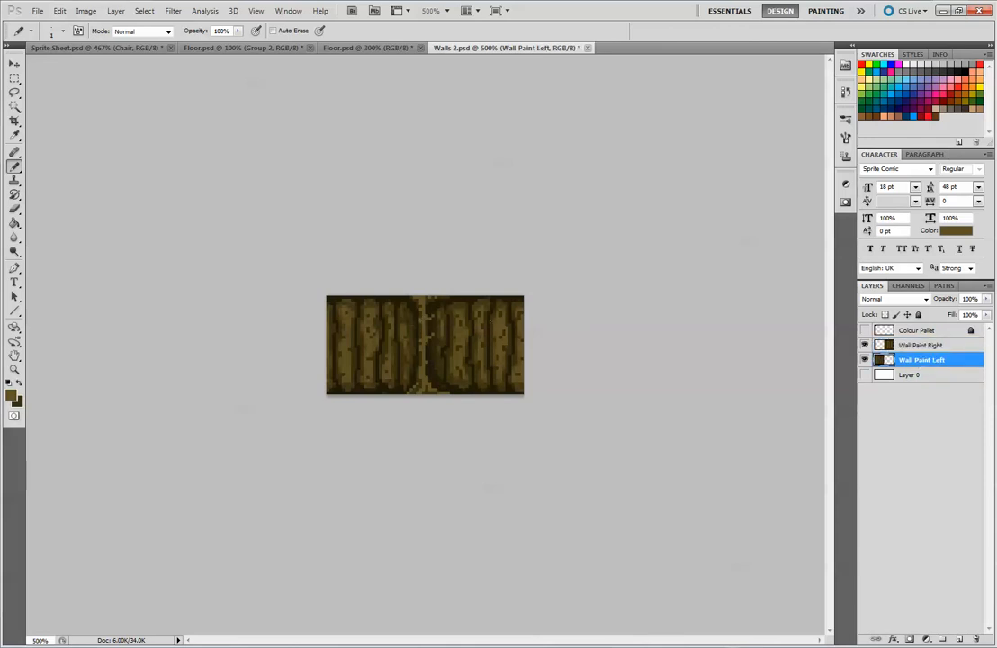
- Shift the Wall Paint Right layer to the right and move Wall Paint Left after it to close the gap
key("v")
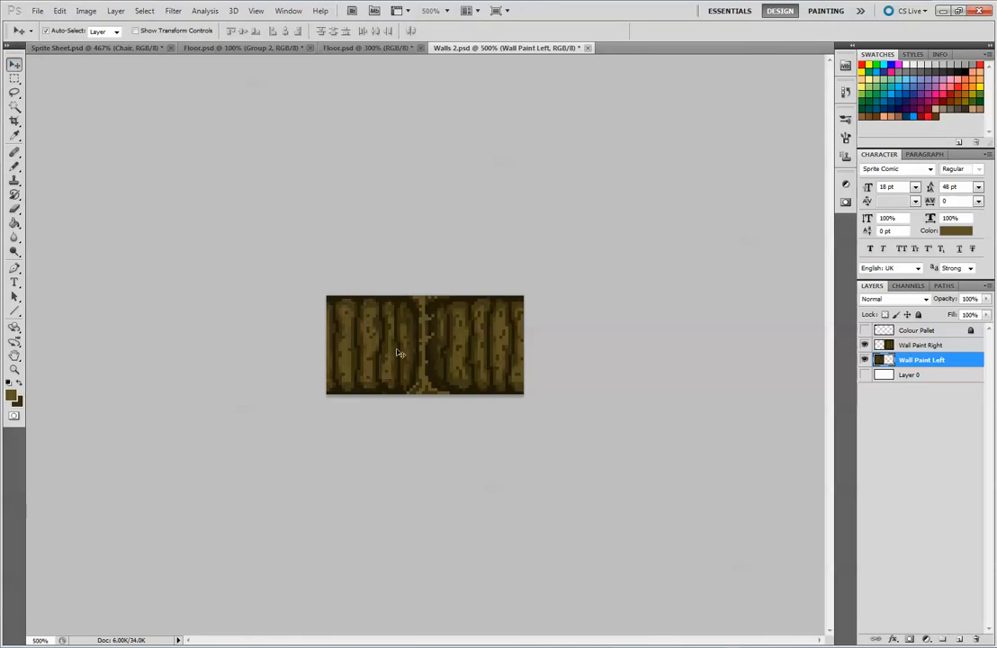
left_click_drag(458, 334, 488, 340)
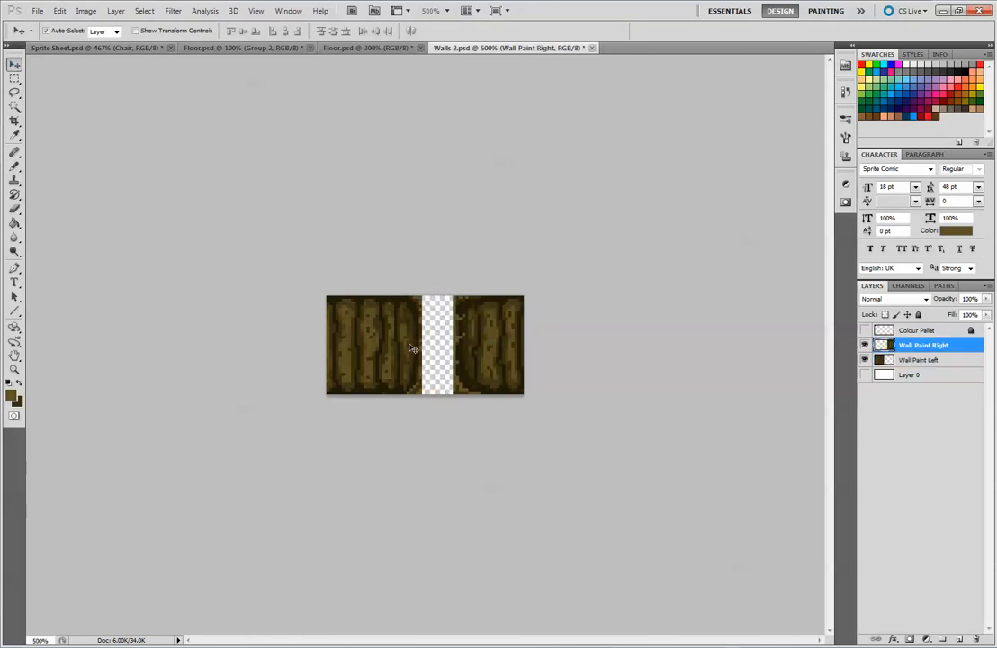
left_click_drag(407, 347, 434, 346)
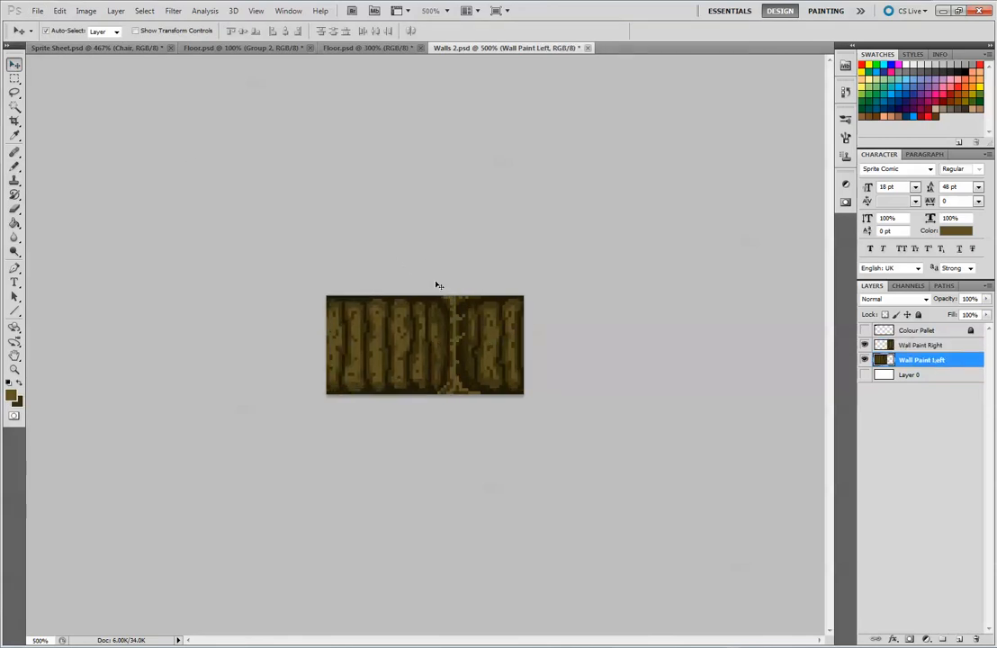
- Reposition both wall layers so each spans the whole canvas, and hide Wall Paint Right to show Wall Paint Left alone
left_click_drag(438, 285, 479, 347)
left_click_drag(412, 328, 487, 341)
mouse_move(415, 348)
left_mouse_down()
mouse_move(421, 333)
mouse_move(401, 330)
mouse_move(409, 336)
mouse_move(376, 331)
mouse_move(366, 348)
left_mouse_up()
mouse_move(483, 341)
left_mouse_down()
mouse_move(461, 376)
mouse_move(464, 348)
mouse_move(379, 321)
mouse_move(461, 329)
left_mouse_up()
left_click(452, 293)
left_click(466, 334)
left_click(865, 346)
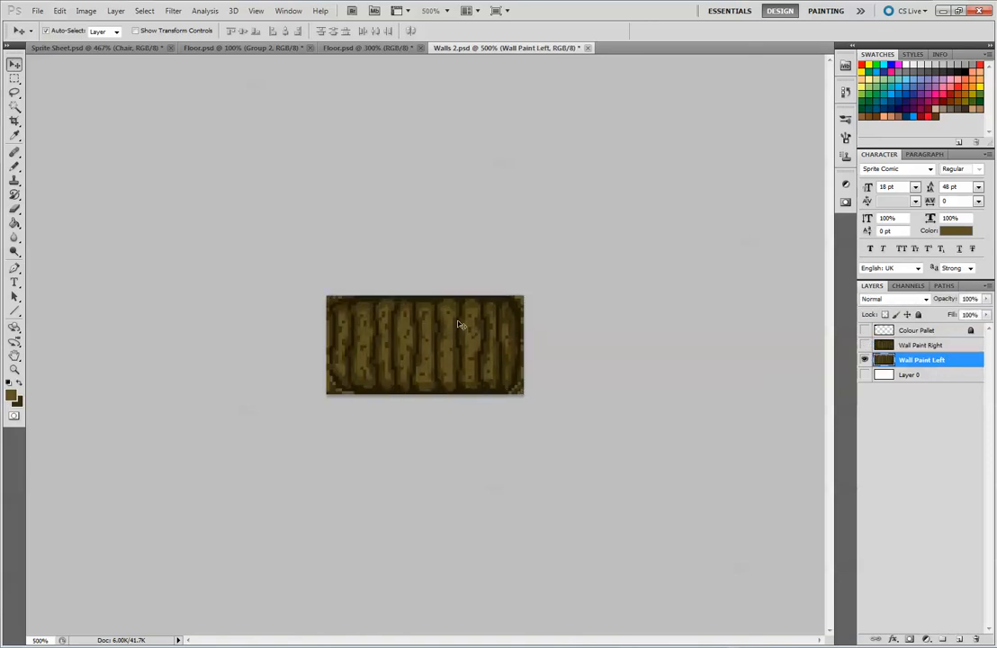
- Try shading the left end of Wall Paint Left with the Brush tool in a near-black colour
left_click(15, 167)
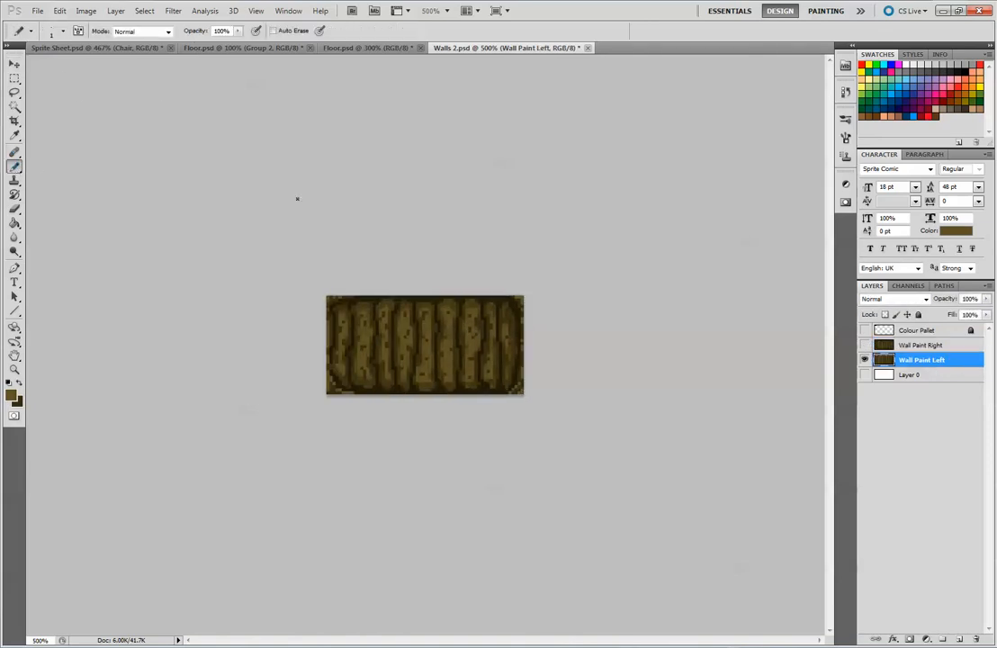
right_click(14, 167)
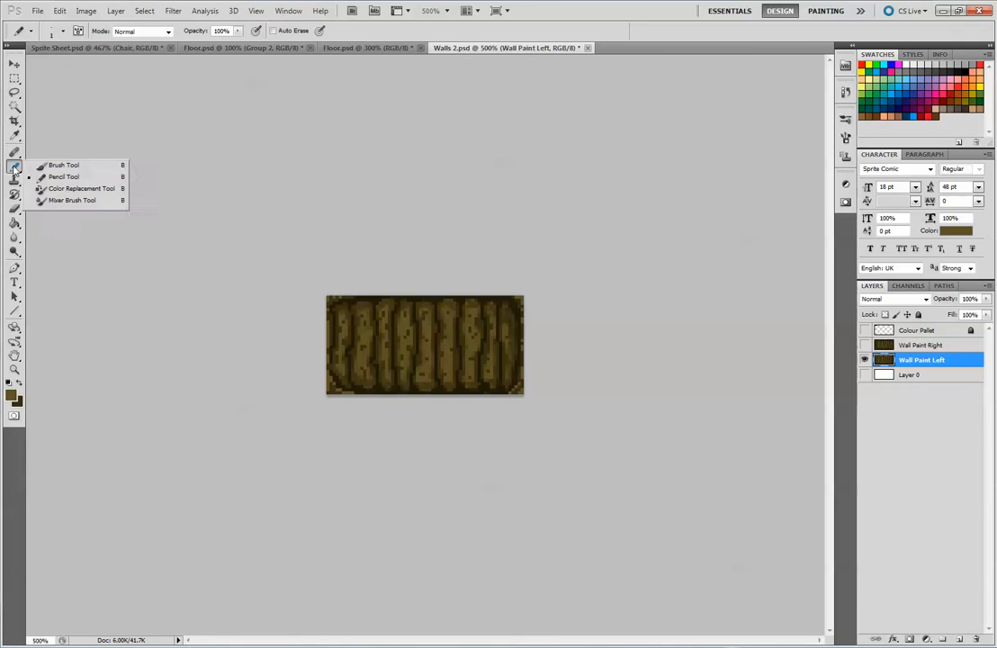
left_click(52, 162)
left_click(13, 396)
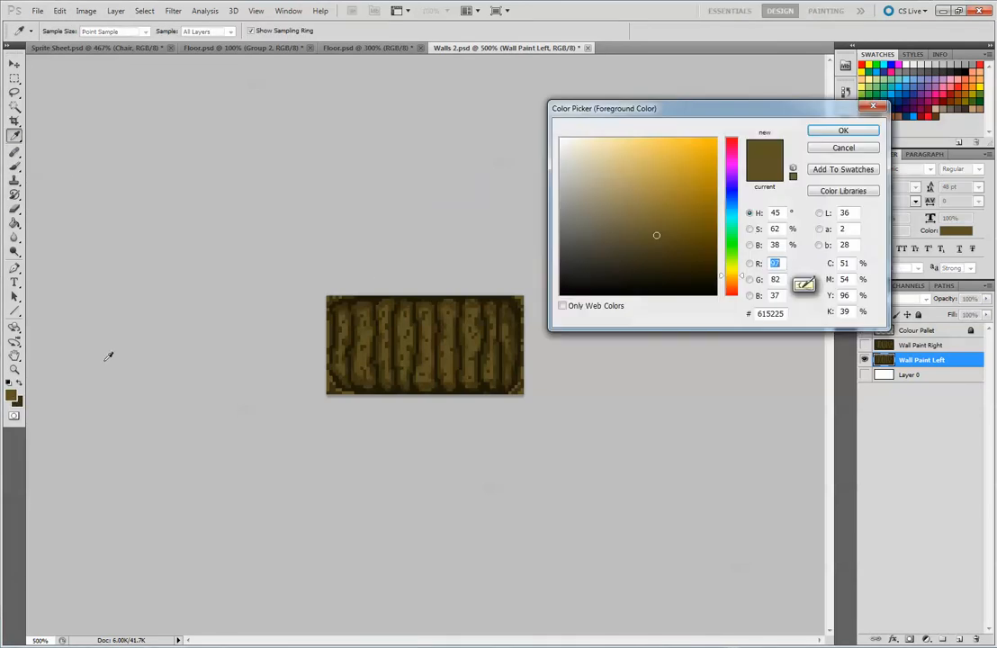
left_click(355, 295)
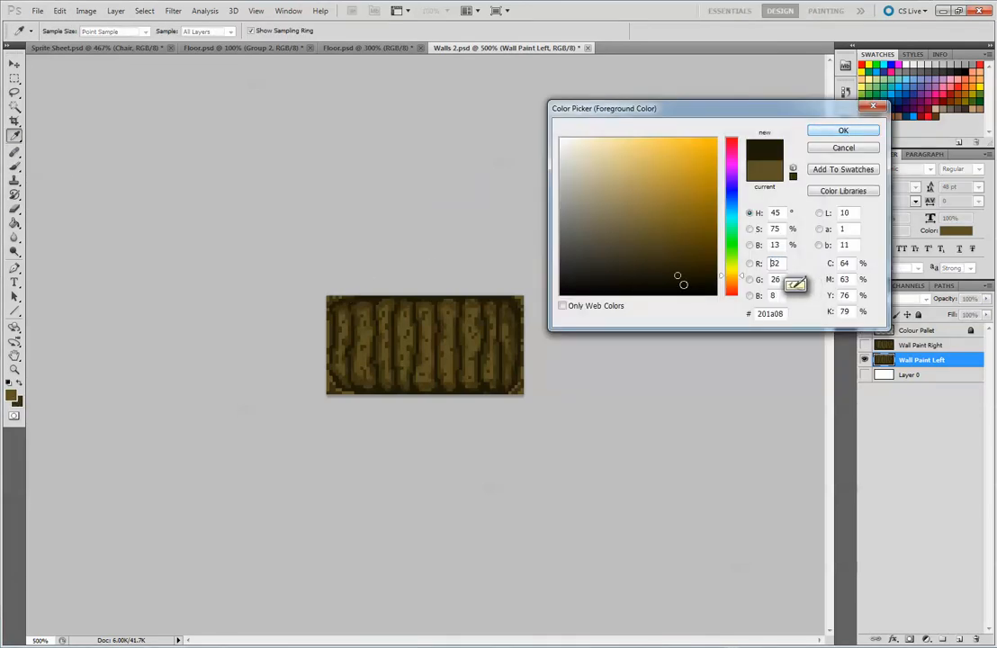
left_click_drag(682, 286, 679, 289)
left_click(844, 131)
key("b")
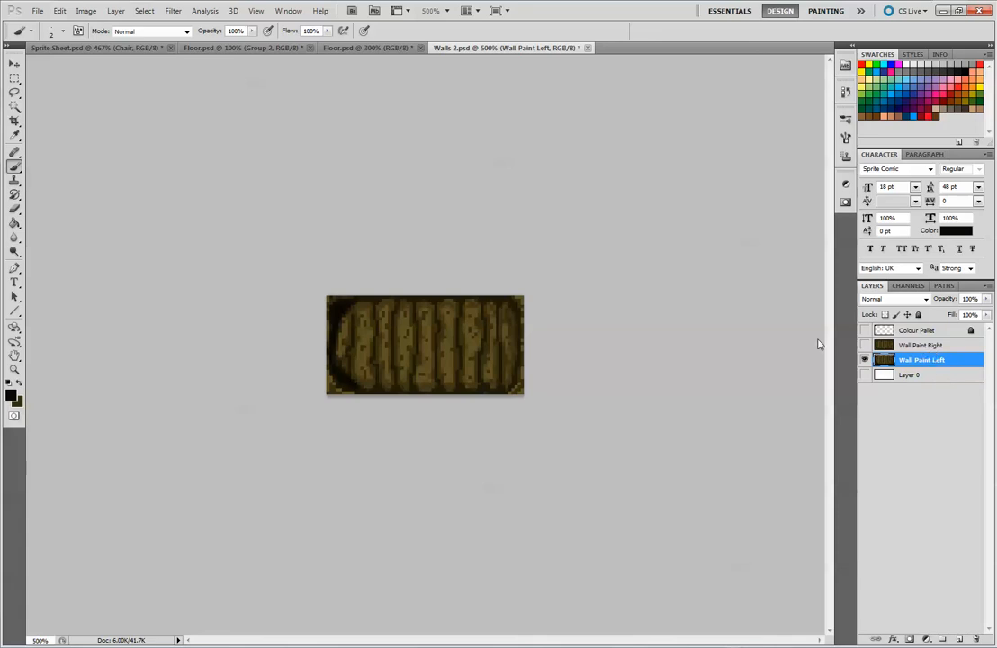
- Redo the shading at the left end of Wall Paint Left with the dark brown sampled from the wall's upper edge
key("ctrl+minus")
key("ctrl+minus")
key("ctrl+plus")
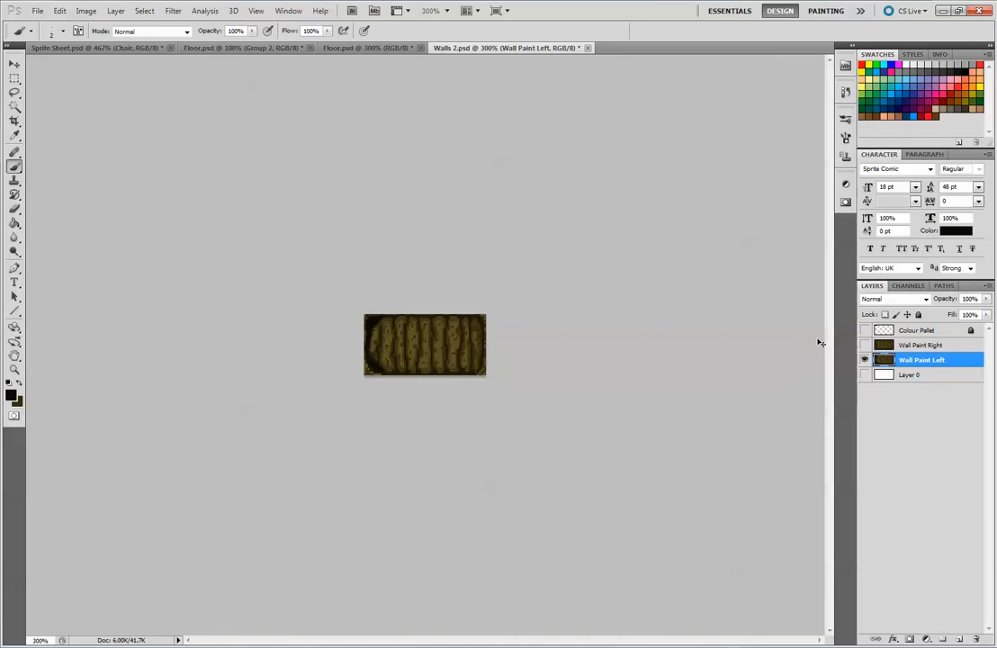
key("ctrl+plus")
key("ctrl+plus")
key("ctrl+plus")
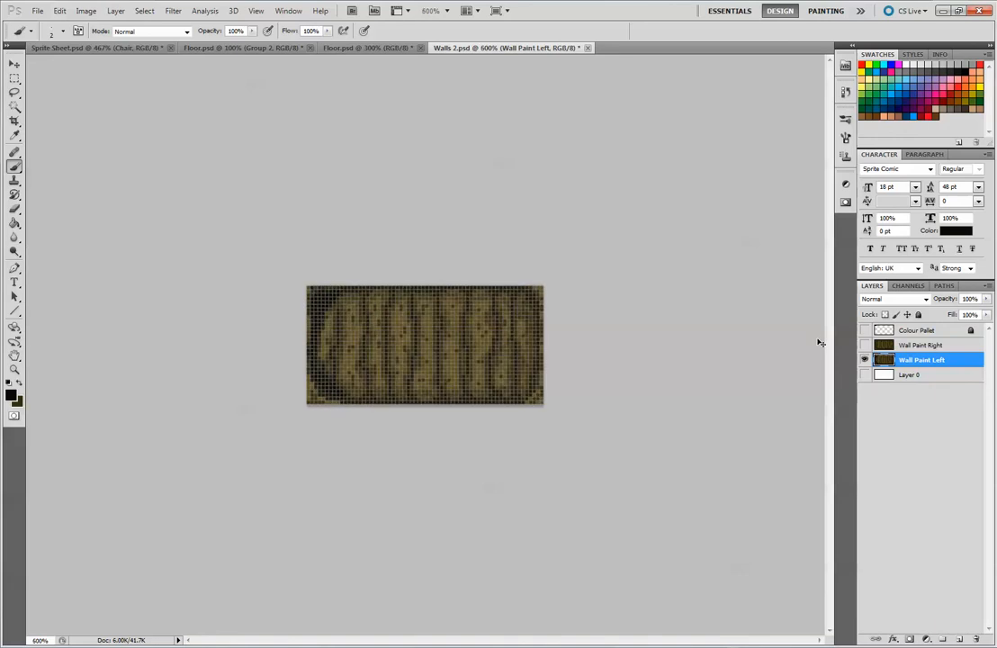
key("ctrl+minus")
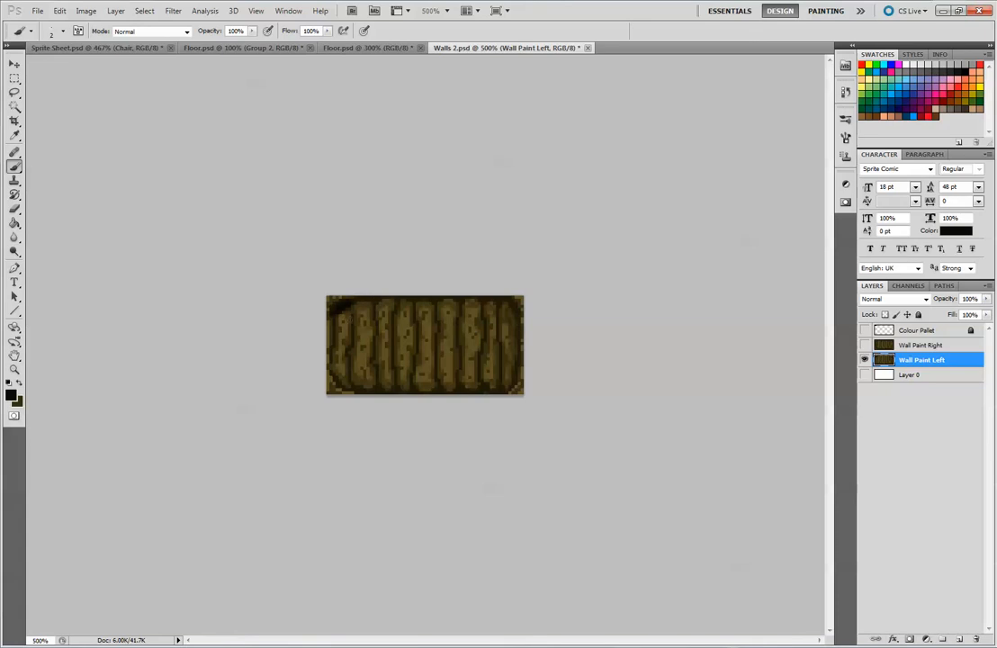
left_click(367, 298)
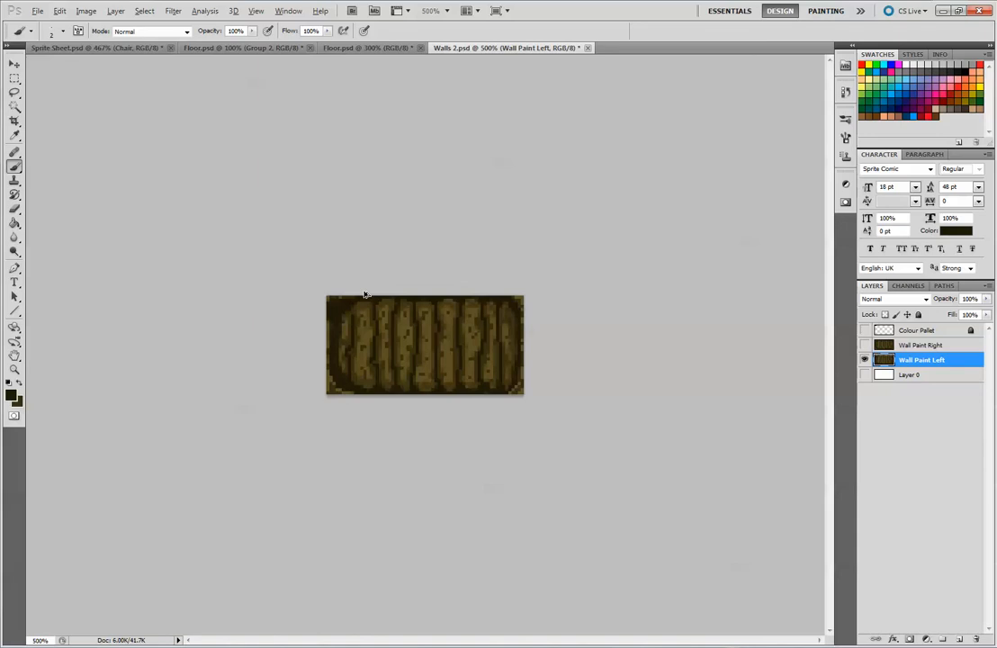
- Show Wall Paint Right alone and shade its right end with the same dark brown
left_click(866, 360)
left_click(866, 346)
left_click(927, 345)
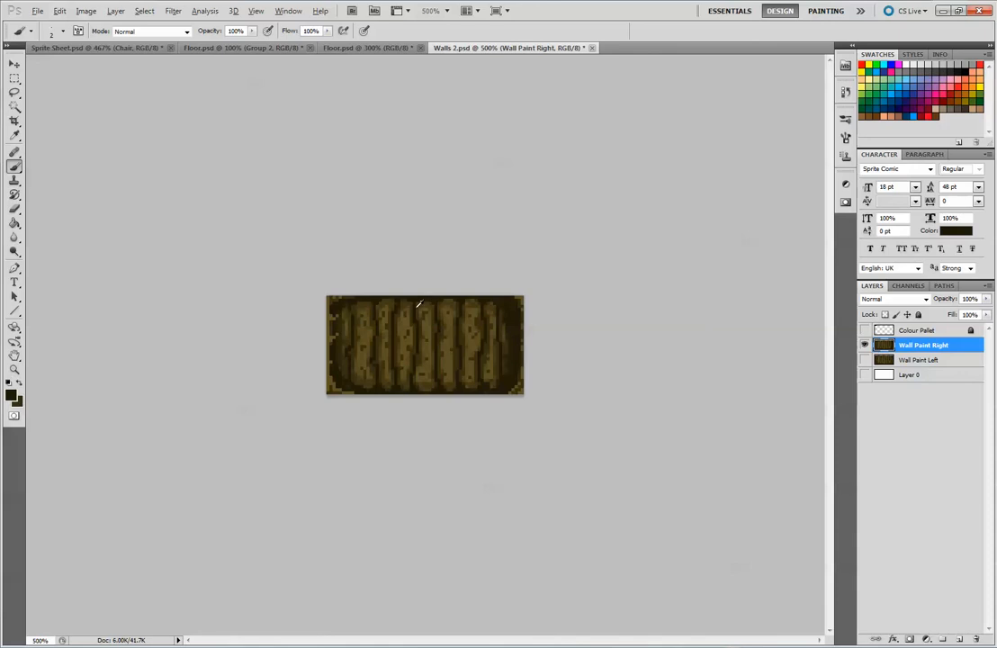
- Cover the light pixels along the right edge of Wall Paint Right with the Pencil, using dark browns sampled from the wall
left_click(411, 325, "alt")
key("alt")
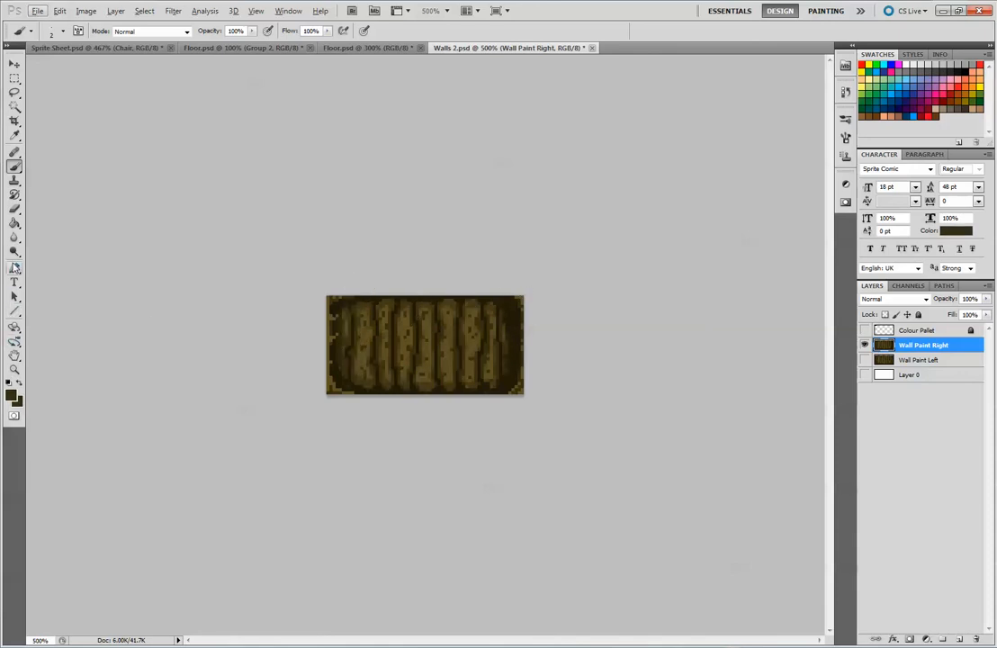
right_click(22, 171)
left_click(63, 174)
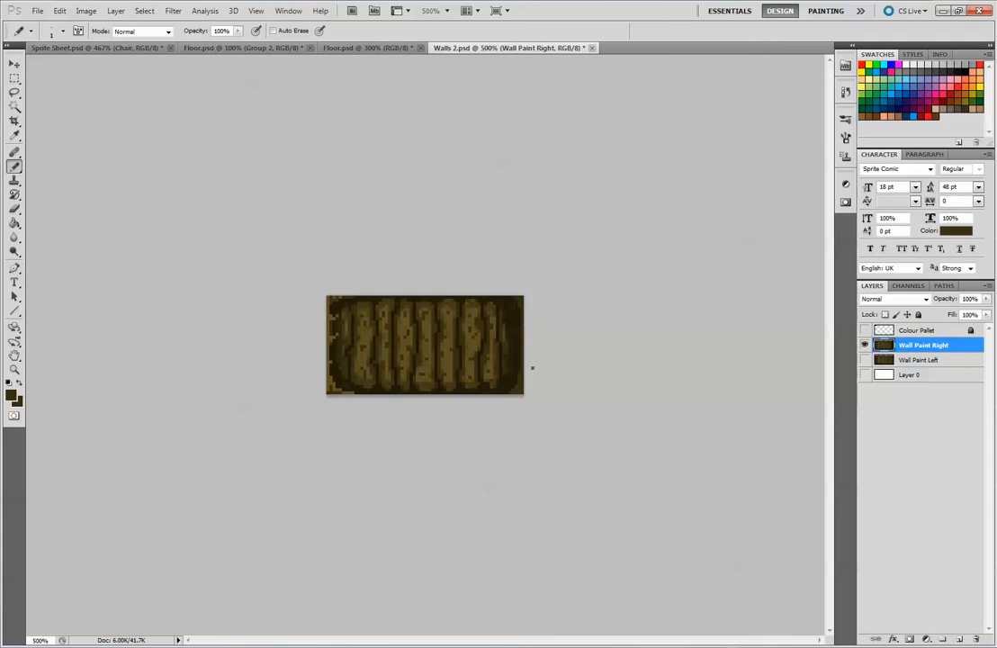
left_click(487, 296, "alt")
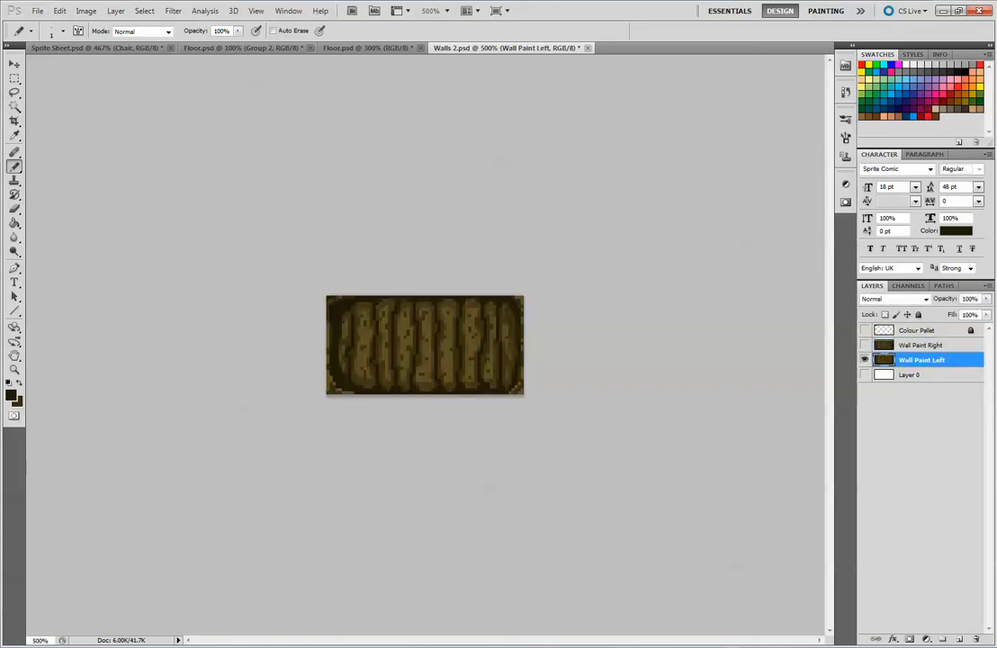
- Cover the light corner and edge pixels at the left end of Wall Paint Left with the Pencil in sampled dark browns
key("alt+bracketright")
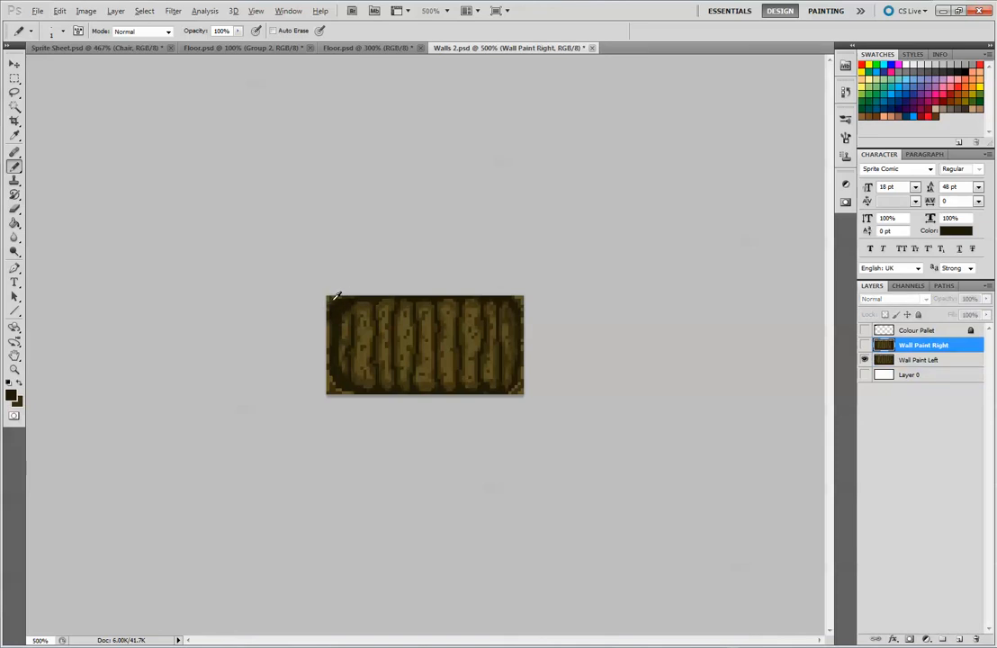
left_click(351, 297)
left_click(524, 242)
key("alt+bracketleft")
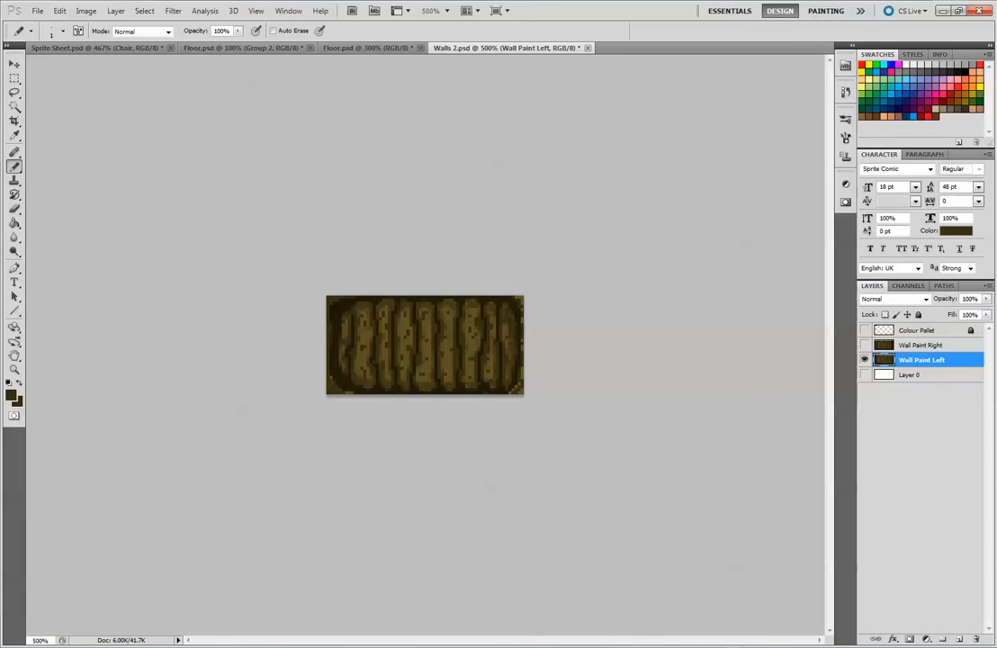
left_click(354, 383, "alt")
- Move Wall Paint Left to the left half, show Wall Paint Right, and move it to the right half to meet at the seam
key("v")
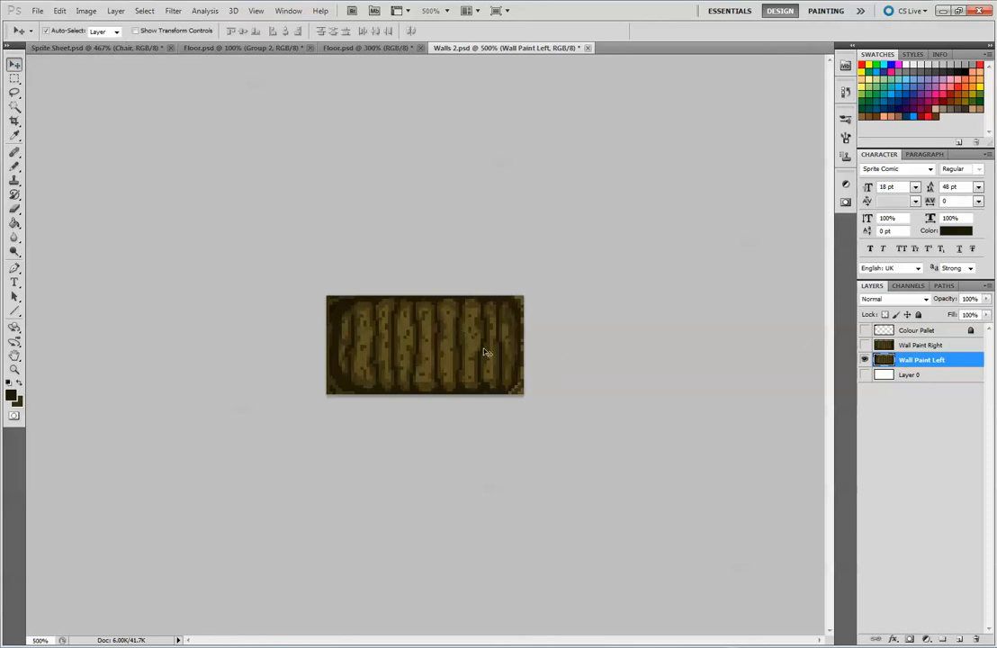
mouse_move(459, 352)
left_mouse_down()
mouse_move(343, 352)
mouse_move(366, 351)
left_mouse_up()
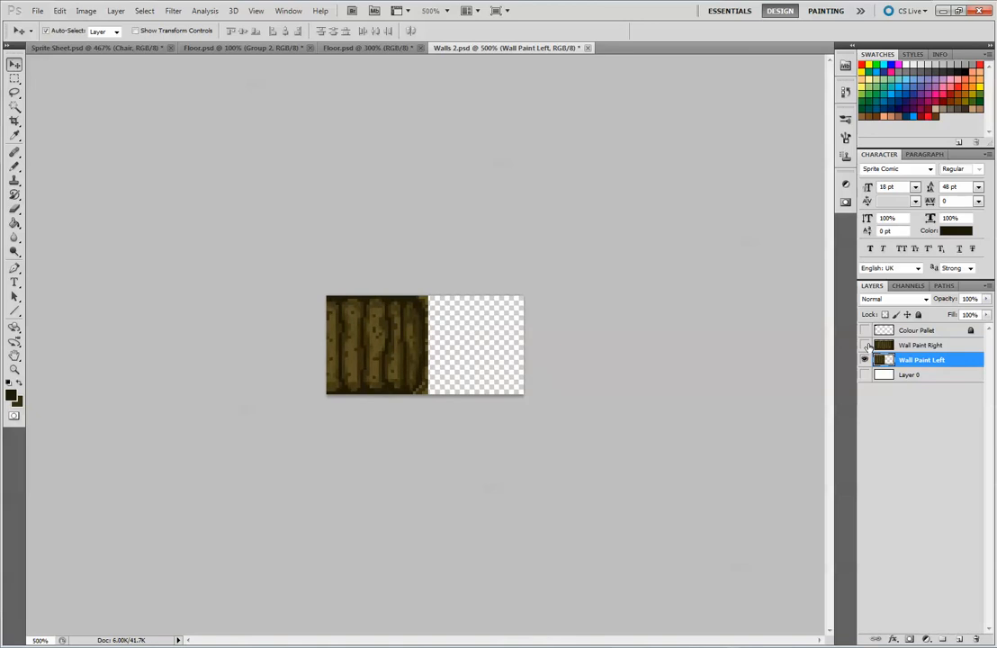
left_click(864, 345)
mouse_move(447, 329)
left_mouse_down()
mouse_move(449, 351)
mouse_move(469, 334)
mouse_move(451, 311)
mouse_move(454, 328)
left_mouse_up()
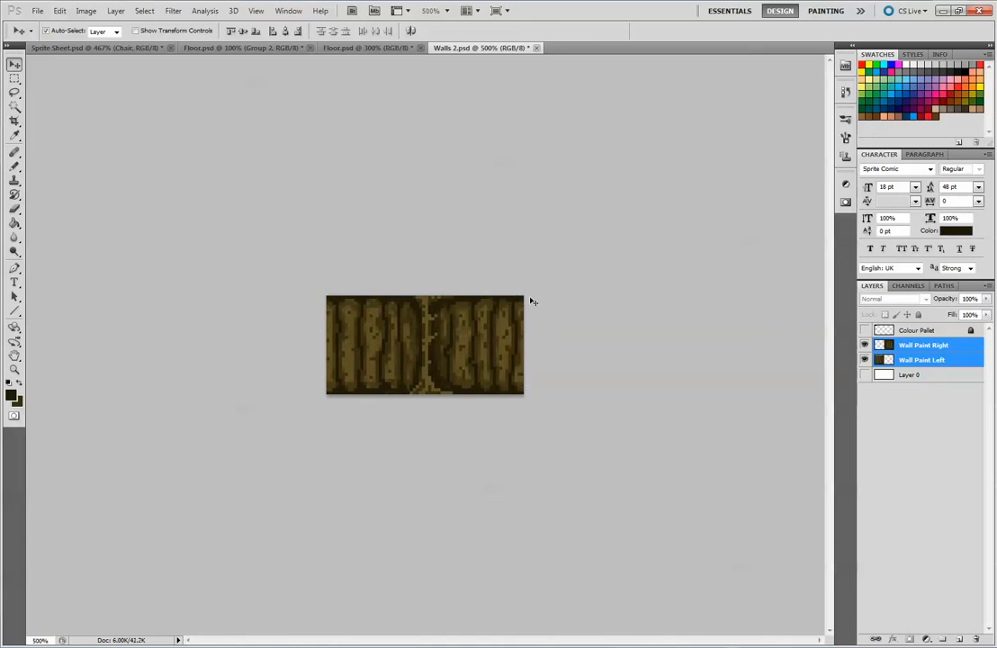
- Select the whole Walls 2 canvas, copy both wall layers merged, and paste the tile into the Sprite Sheet document
key("m")
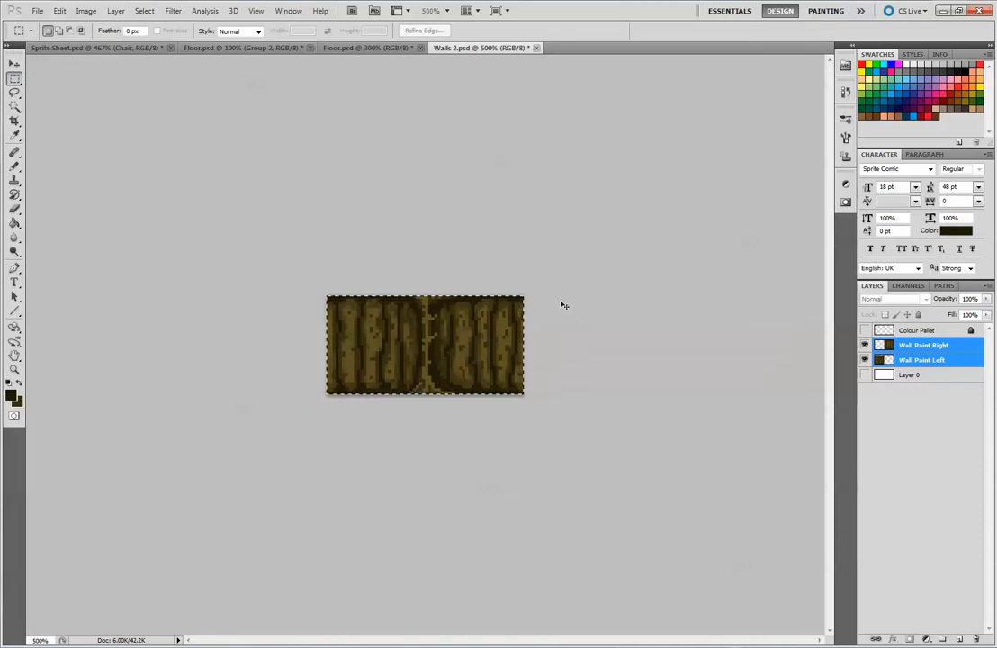
left_click(205, 47)
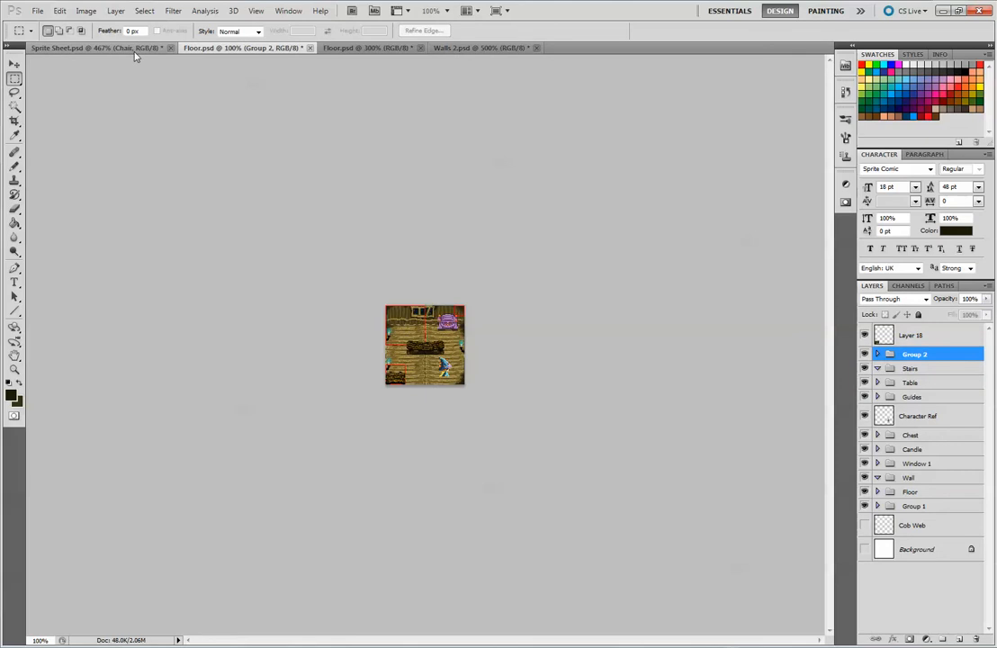
left_click(133, 49)
key("ctrl+v")
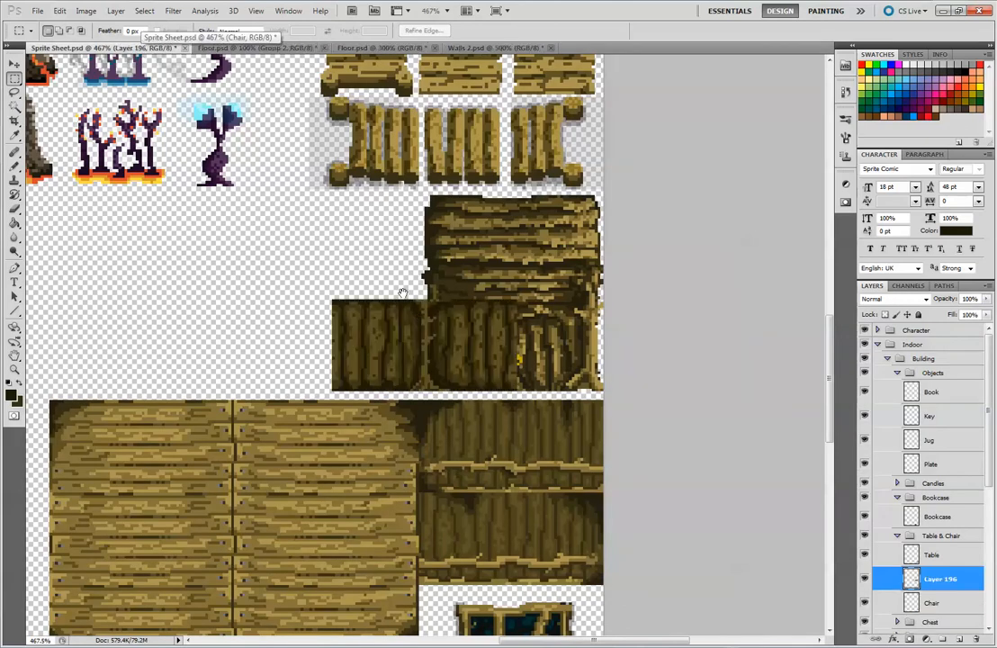
- Move the pasted wall tile into empty space beside the characters and duplicate it twice side by side to test its tiling
left_click_drag(265, 207, 630, 247)
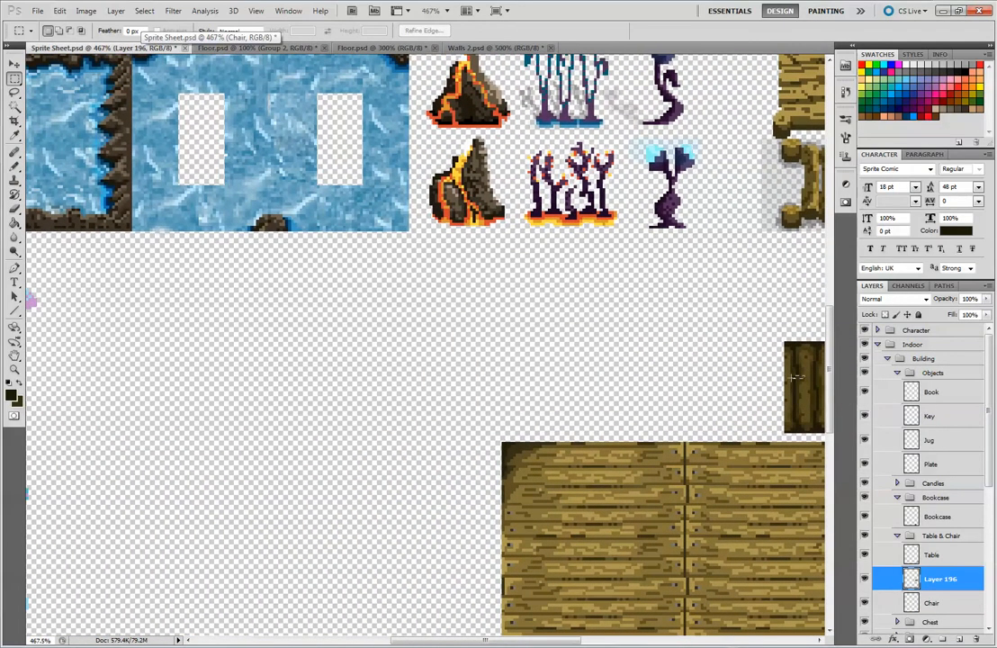
left_click(14, 63)
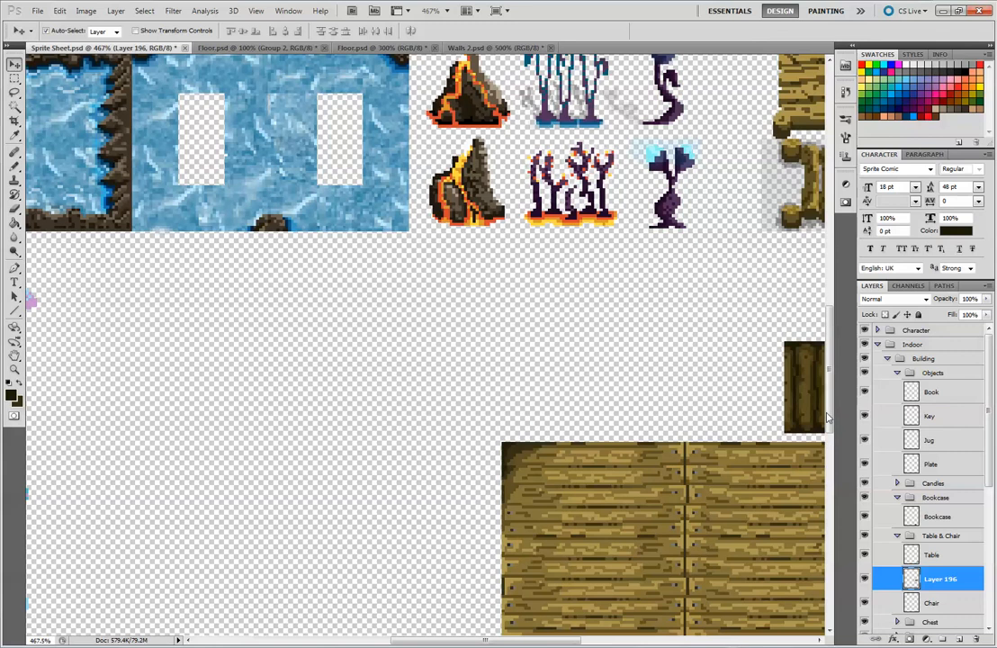
left_click_drag(826, 417, 178, 385)
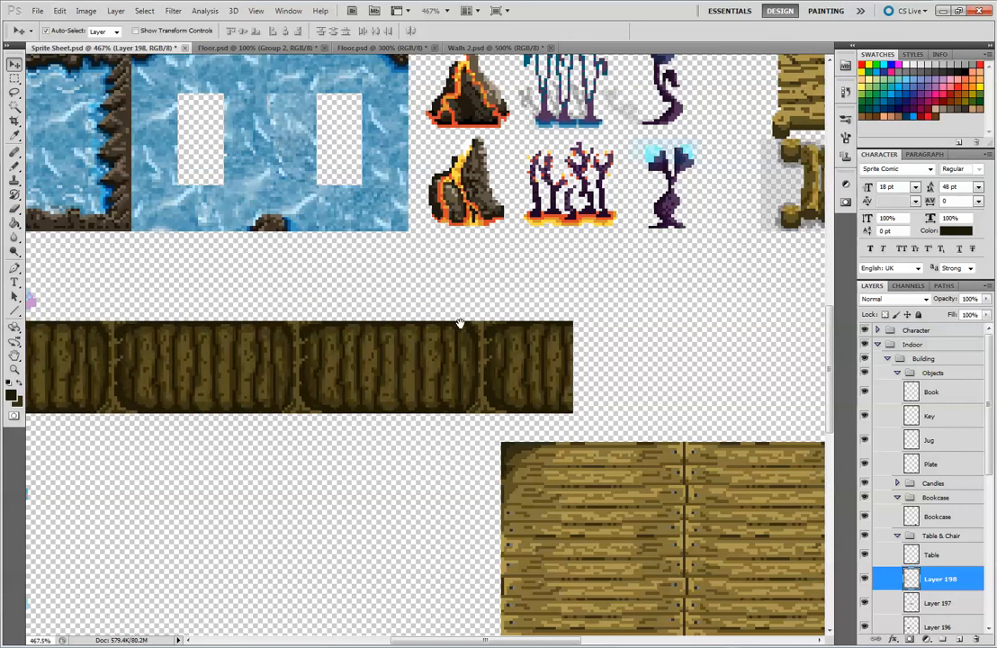
left_click_drag(451, 282, 624, 292)
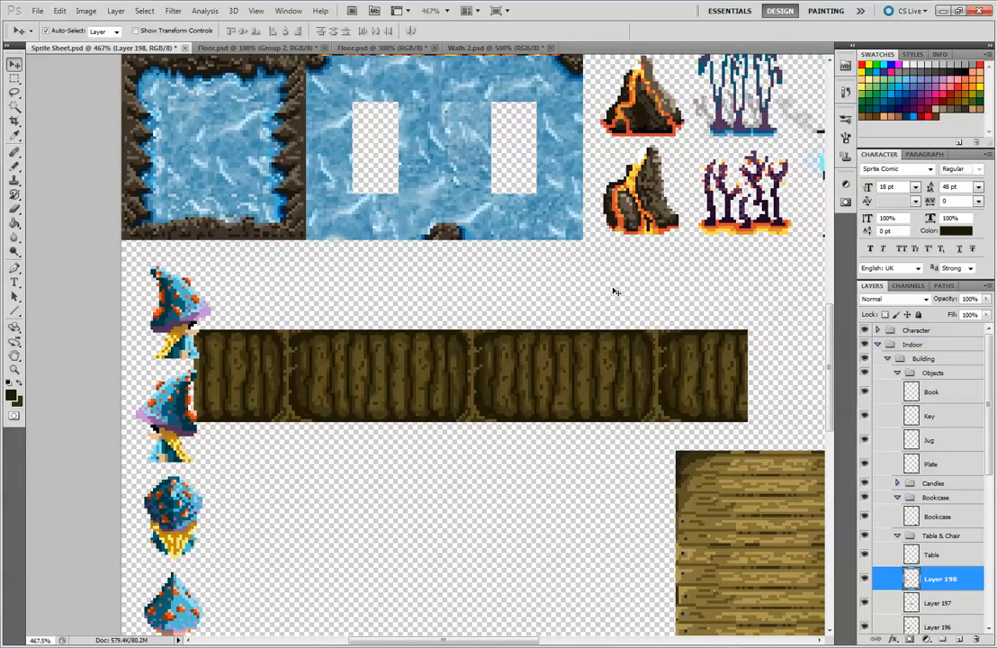
- Undo the wall tile duplicates so only the single pasted tile remains
key("ctrl+alt+z")
key("ctrl+alt+z")
key("ctrl+alt+z")
key("ctrl+alt+z")
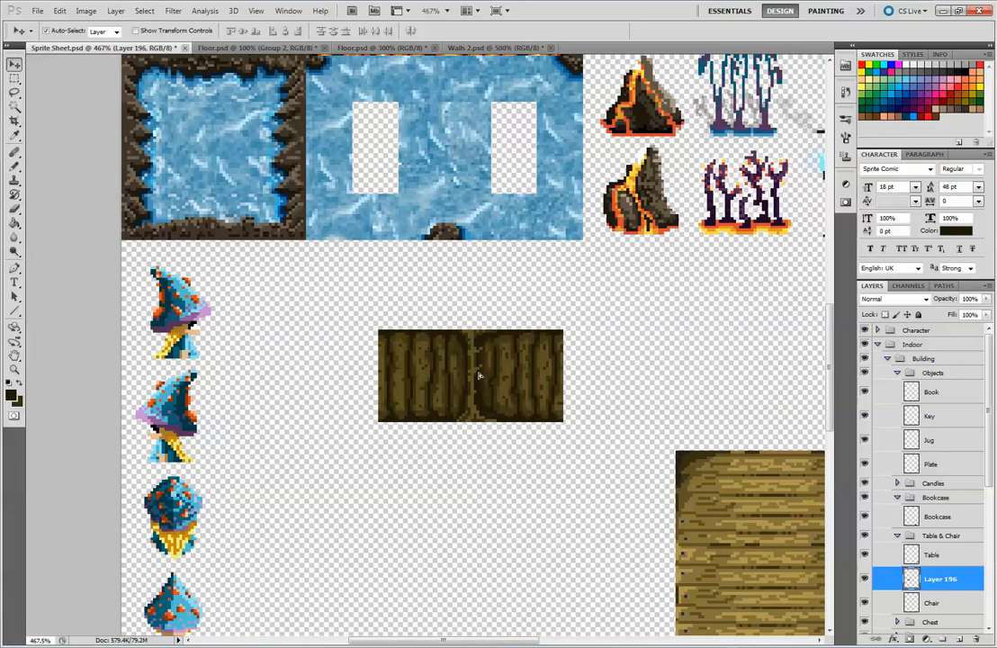
- Place the wall tile flush against the upper edge of the floor's left half, testing a slight overlap with the floor
left_click_drag(479, 376, 615, 344)
scroll(383, 243, "right", 5)
left_click_drag(275, 368, 465, 396)
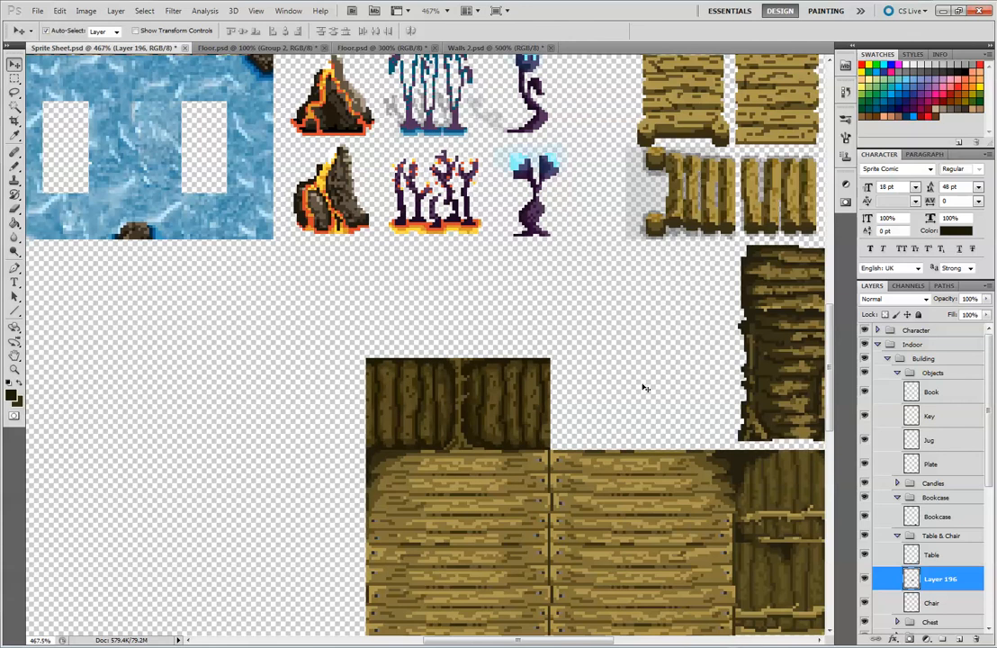
left_click_drag(640, 398, 562, 248)
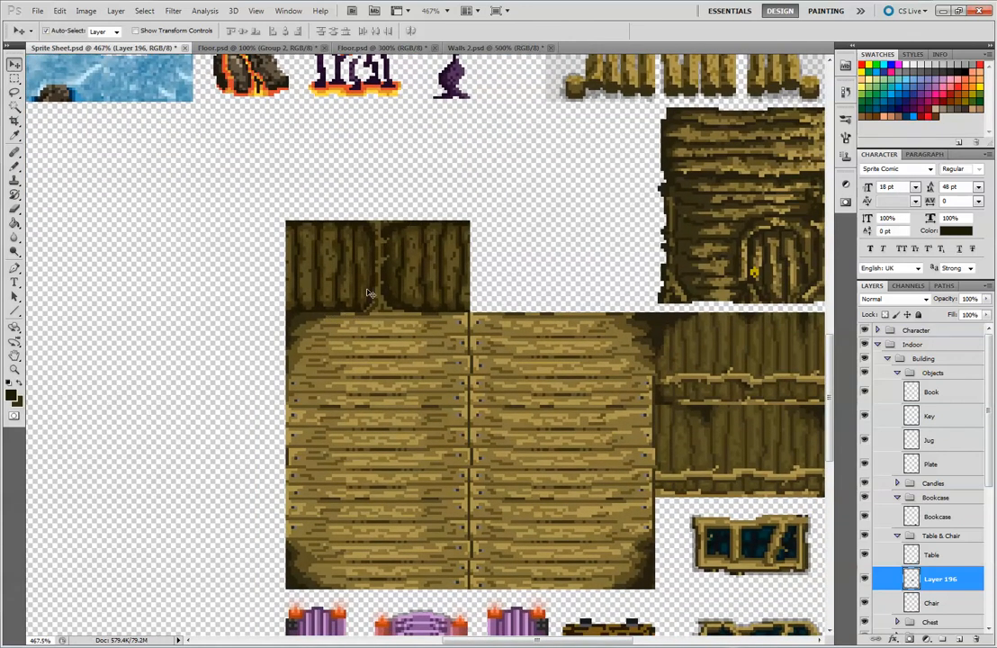
key("Down")
key("Down")
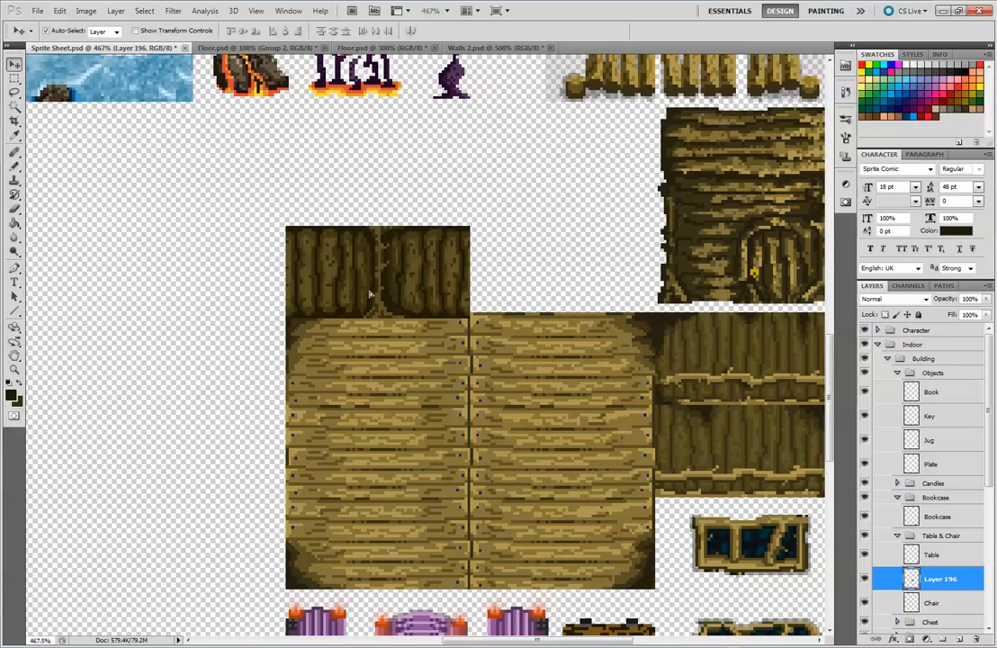
key("Up")
key("Up")
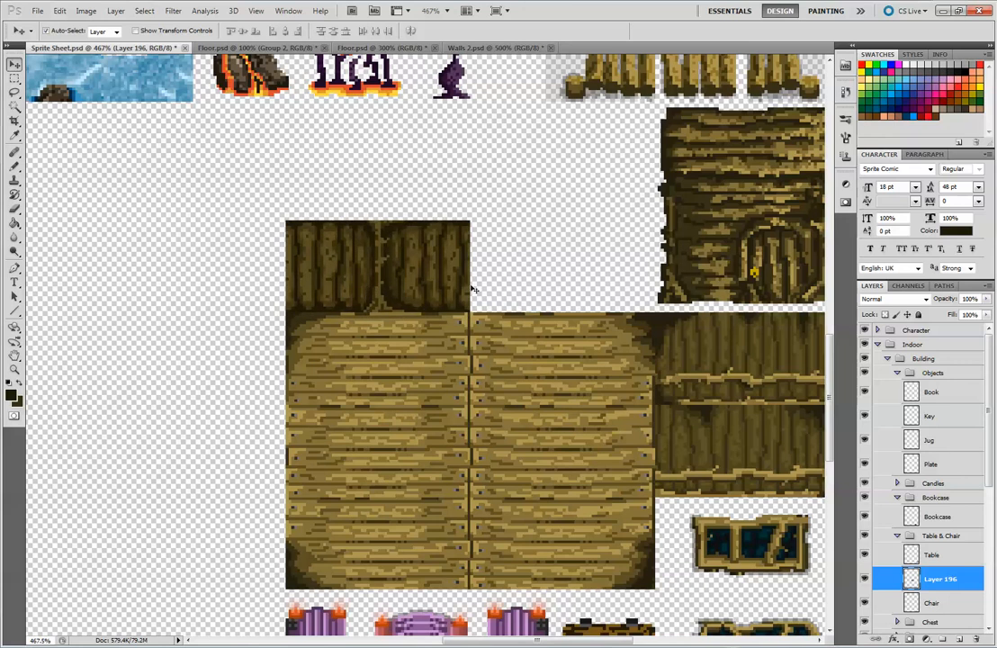
- Move the wall tile into the empty area below the water tiles, between the characters and the floor, and deselect it
scroll(473, 288, "down", 4)
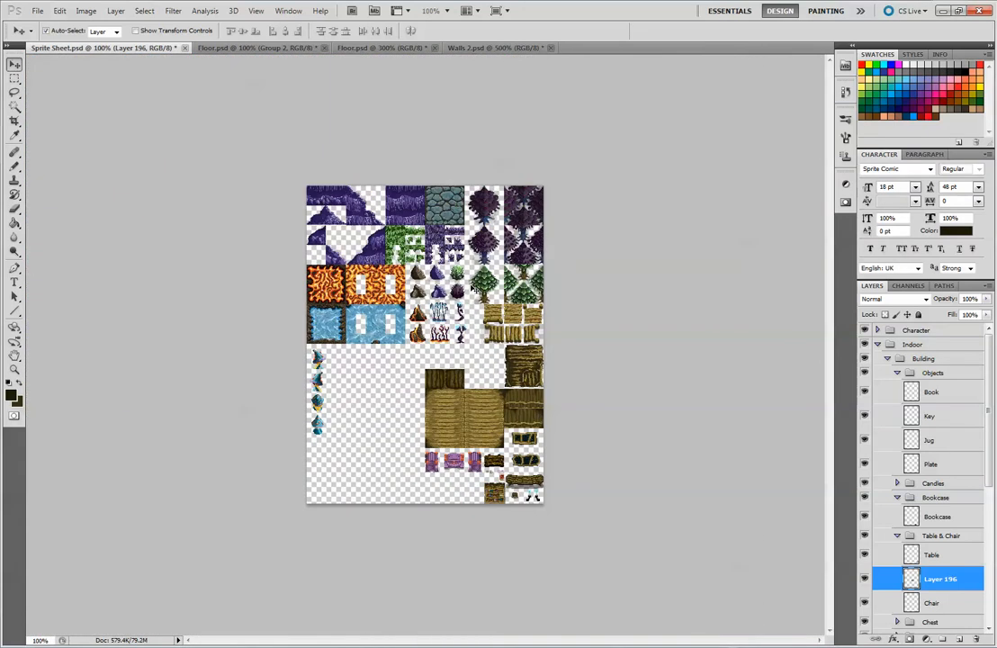
scroll(473, 288, "up", 1)
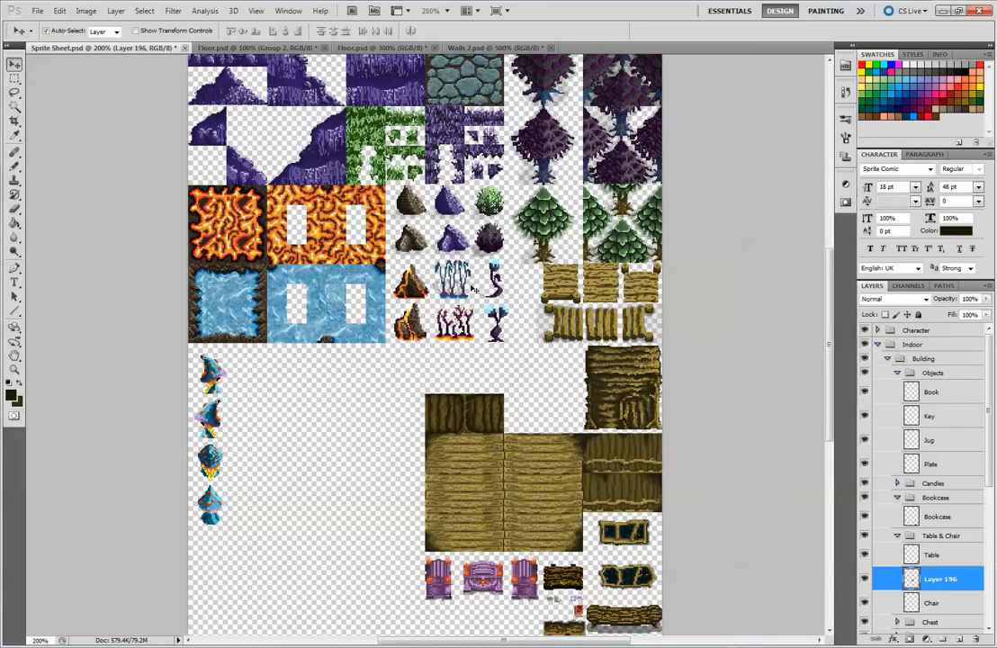
left_click_drag(471, 406, 347, 446)
left_click_drag(538, 361, 542, 274)
left_click_drag(347, 334, 306, 428)
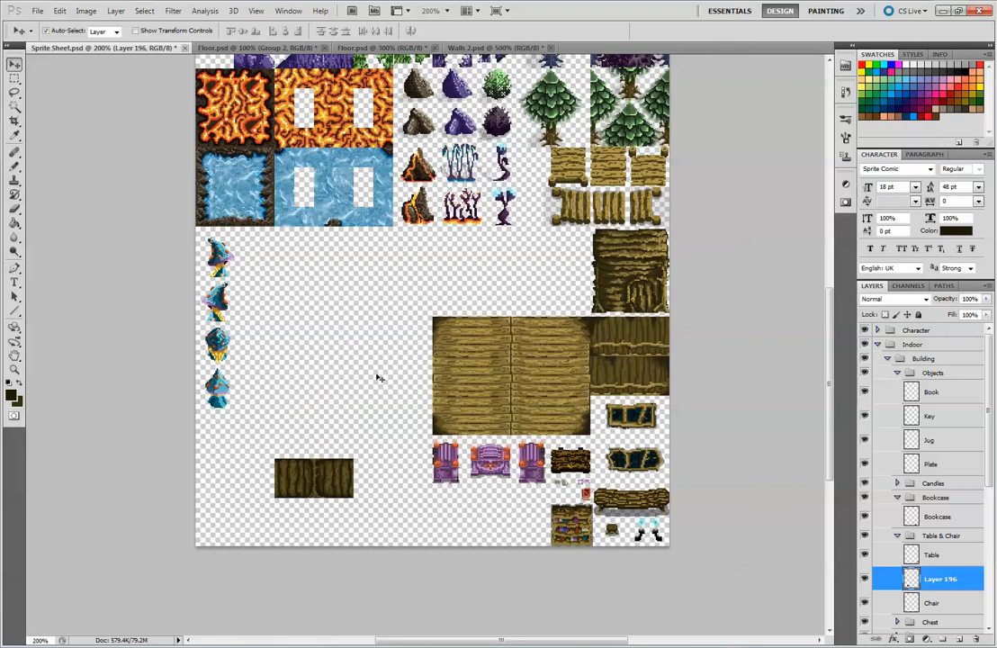
left_click_drag(344, 448, 397, 341)
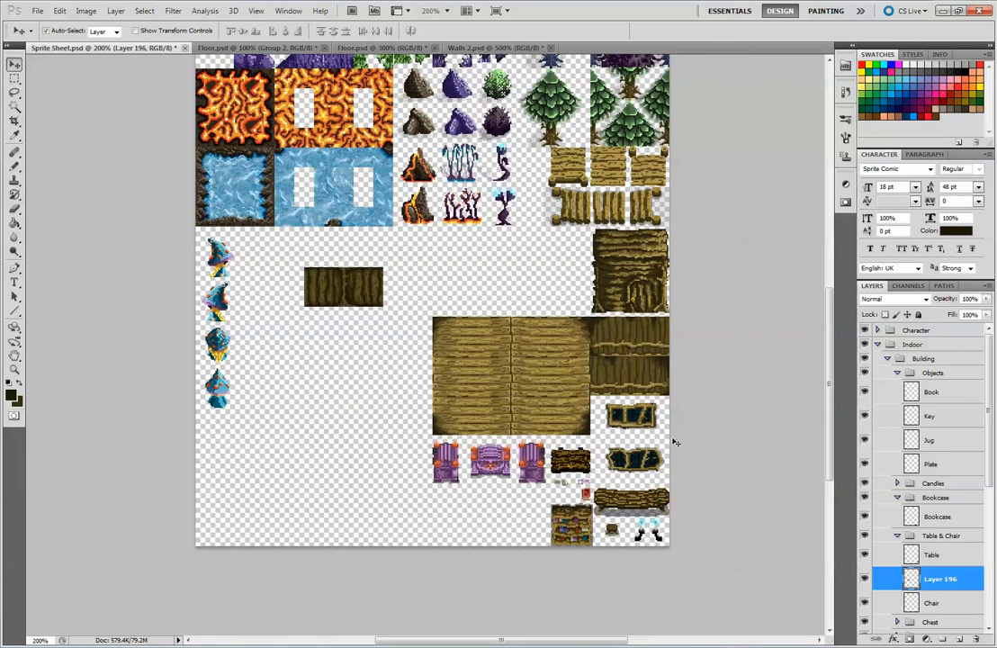
left_click(722, 463)
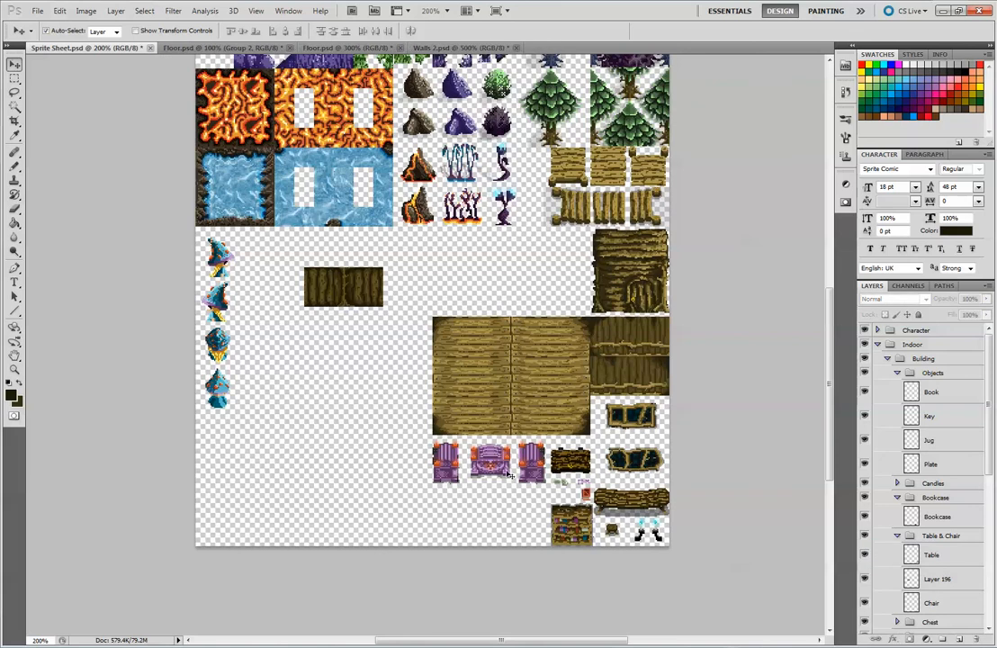
- Move the three chests, trap door, bookcase, plate and jug from beneath the floor tiles to the sheet's empty lower-left area
left_click_drag(509, 474, 315, 466)
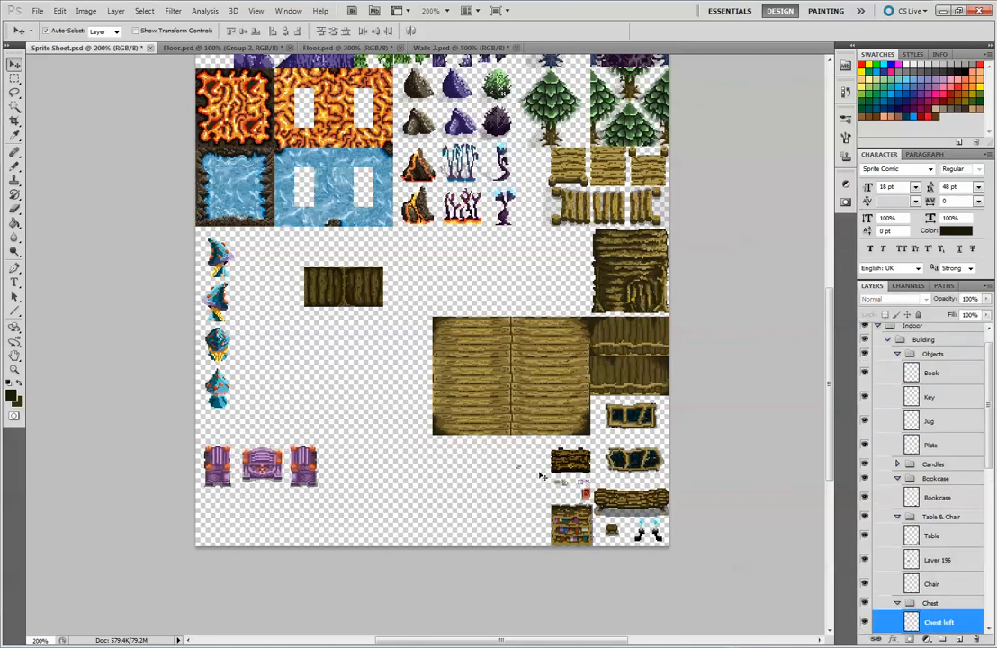
left_click_drag(519, 467, 493, 520)
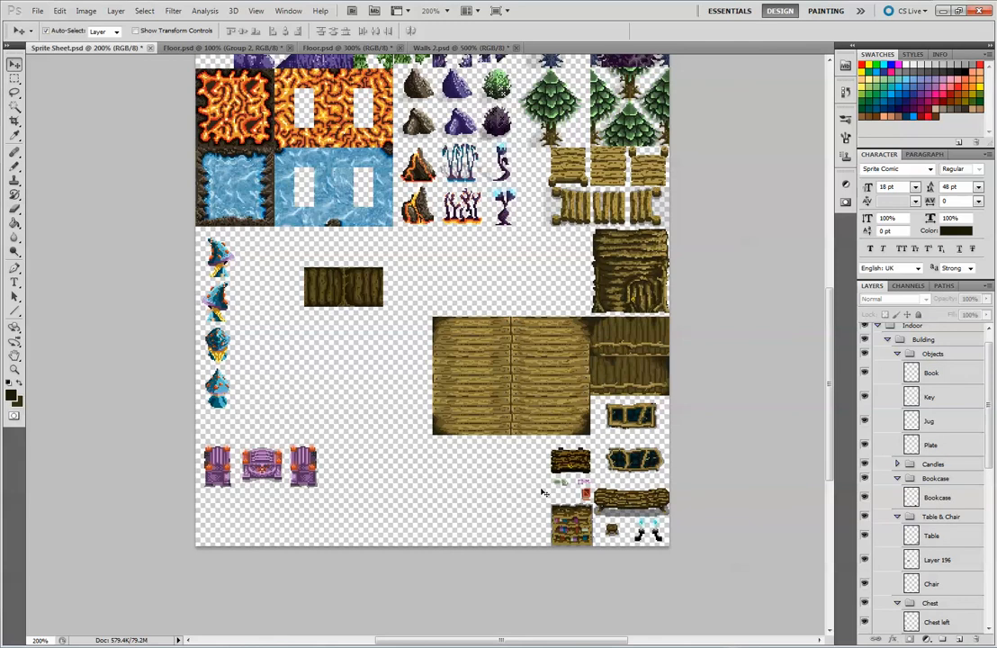
left_click_drag(544, 492, 321, 486)
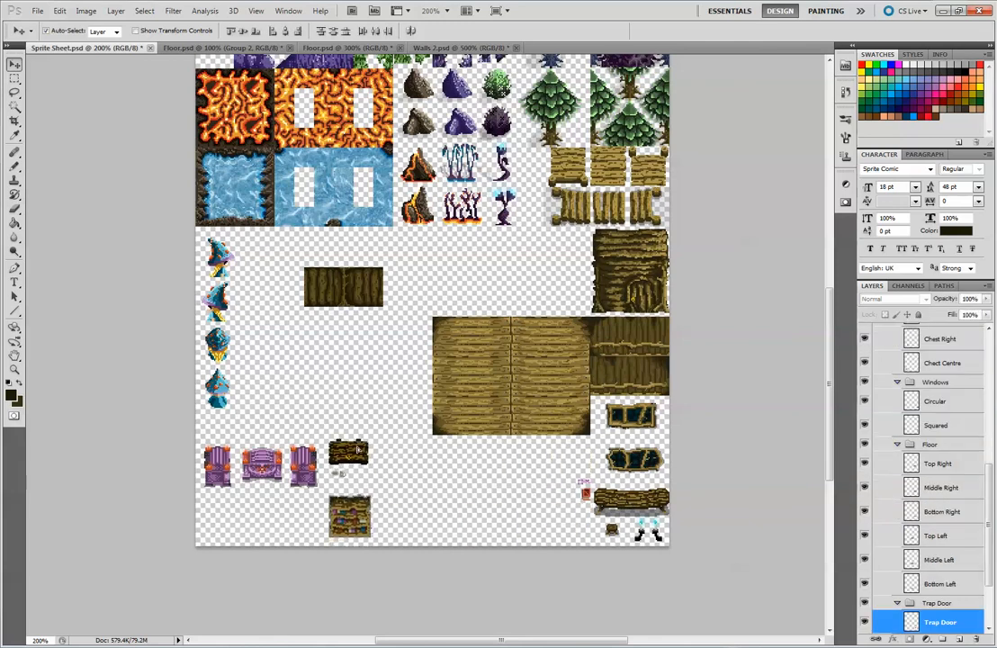
left_click_drag(359, 450, 359, 454)
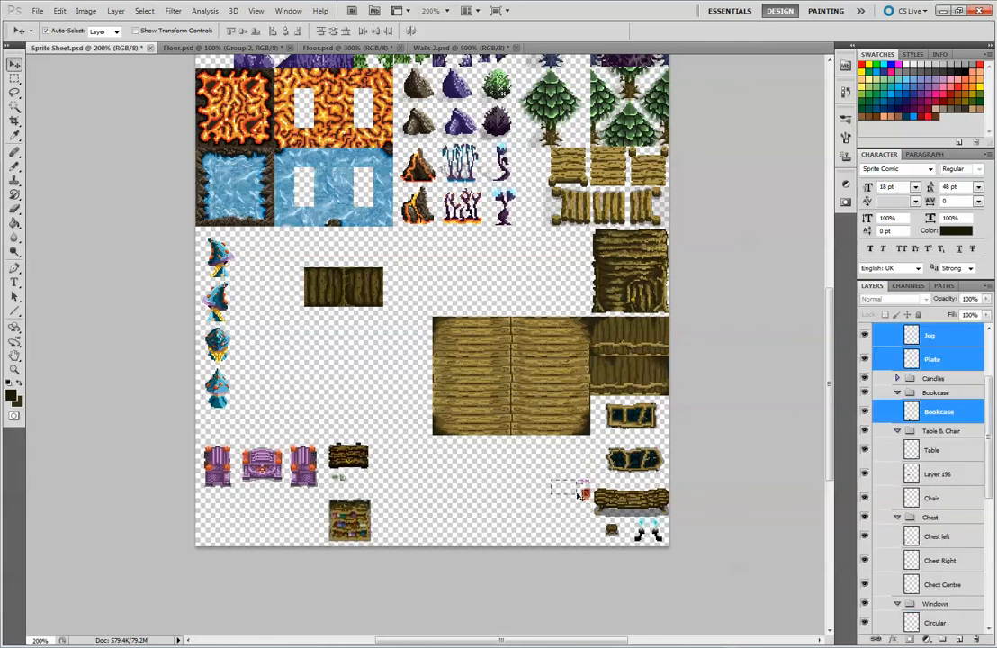
- Move the table below the chests, and place the book and key between the trap door and the bookcase
left_click_drag(585, 480, 546, 501)
left_click(703, 490)
left_click(597, 493)
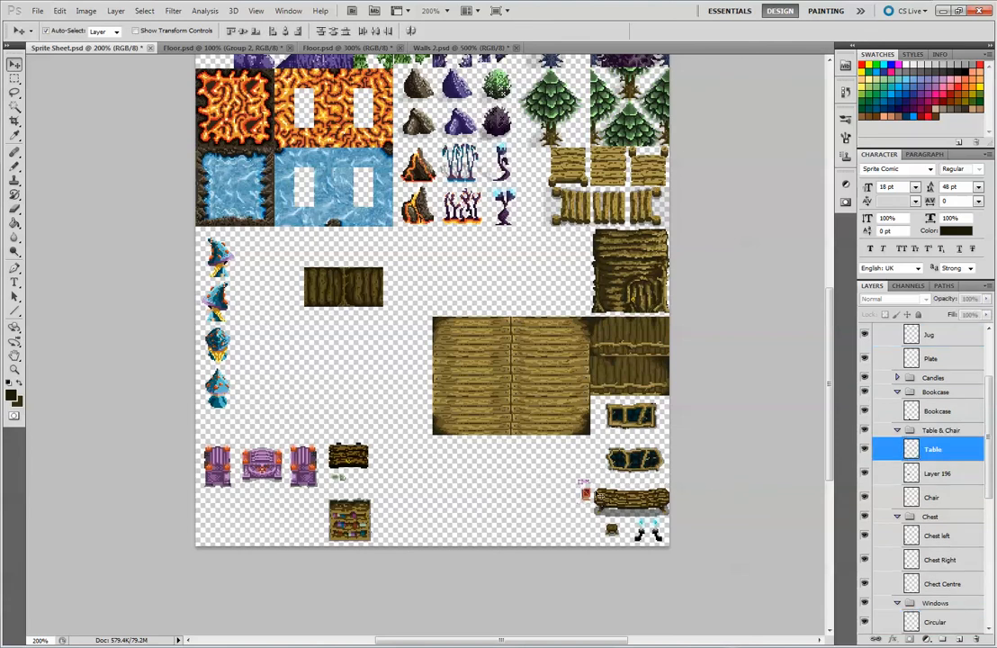
left_click_drag(632, 498, 264, 517)
left_click(340, 490)
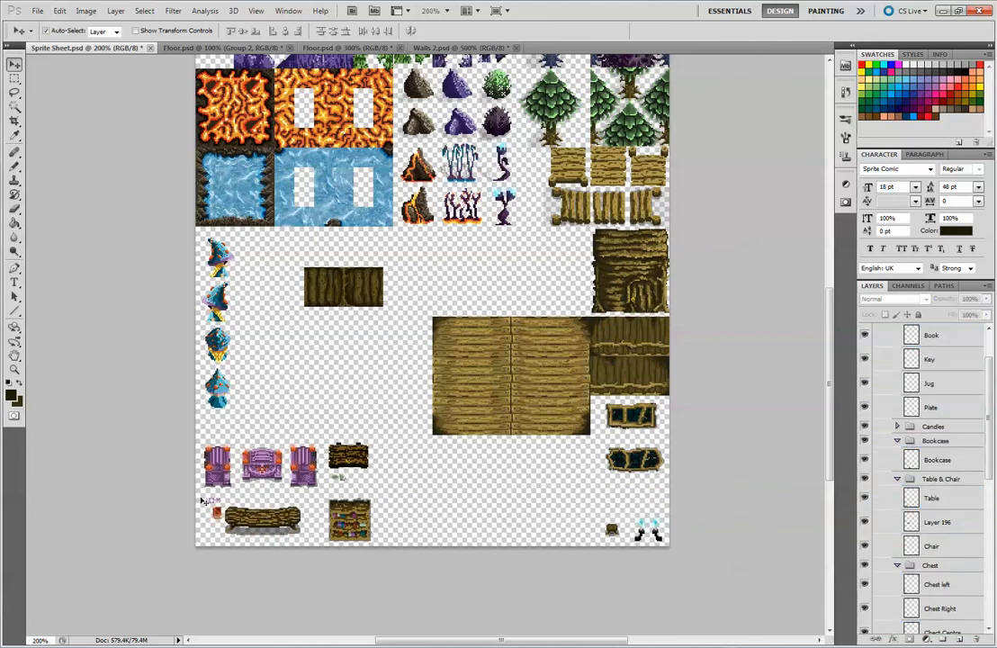
left_click_drag(204, 501, 364, 484)
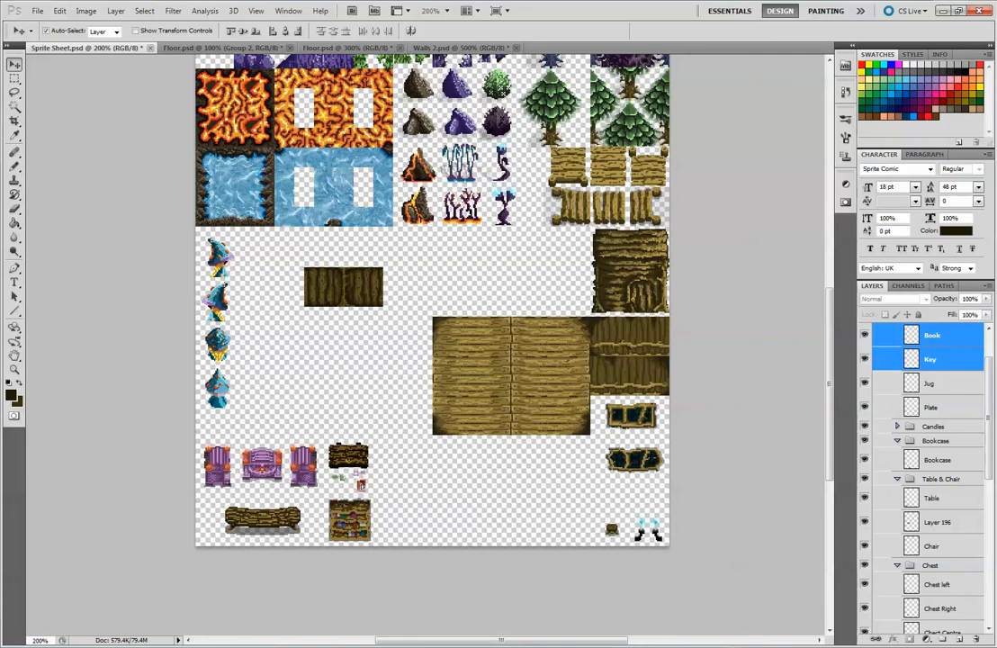
left_click_drag(267, 515, 246, 520)
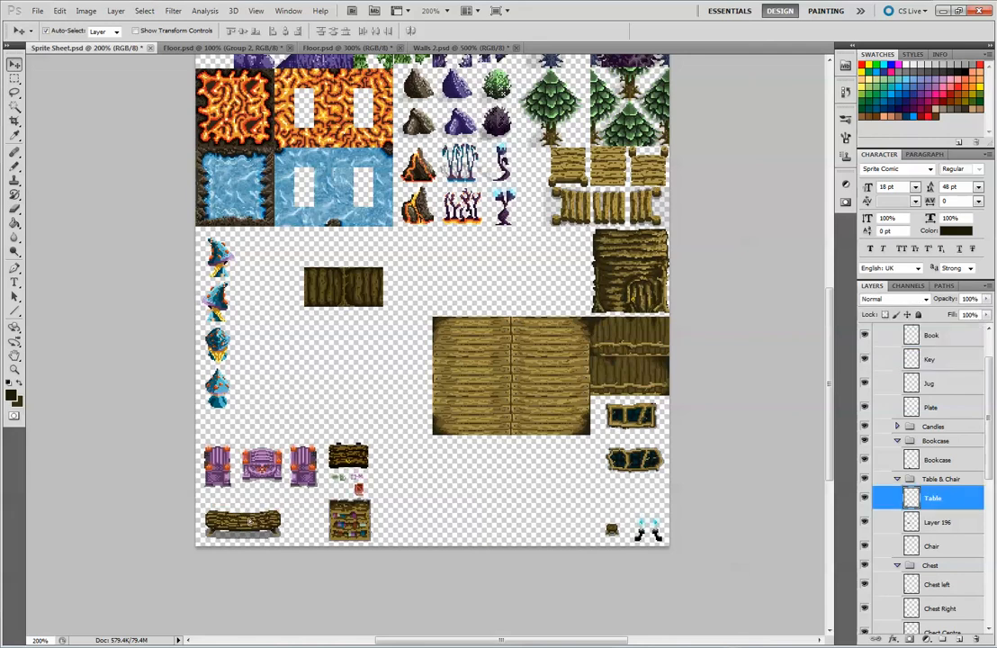
- Move the chair, candles and both windows beside the regrouped furniture, and place the dark wall tile in the sheet's lower-right corner
left_click_drag(613, 529, 250, 498)
left_click_drag(627, 529, 308, 510)
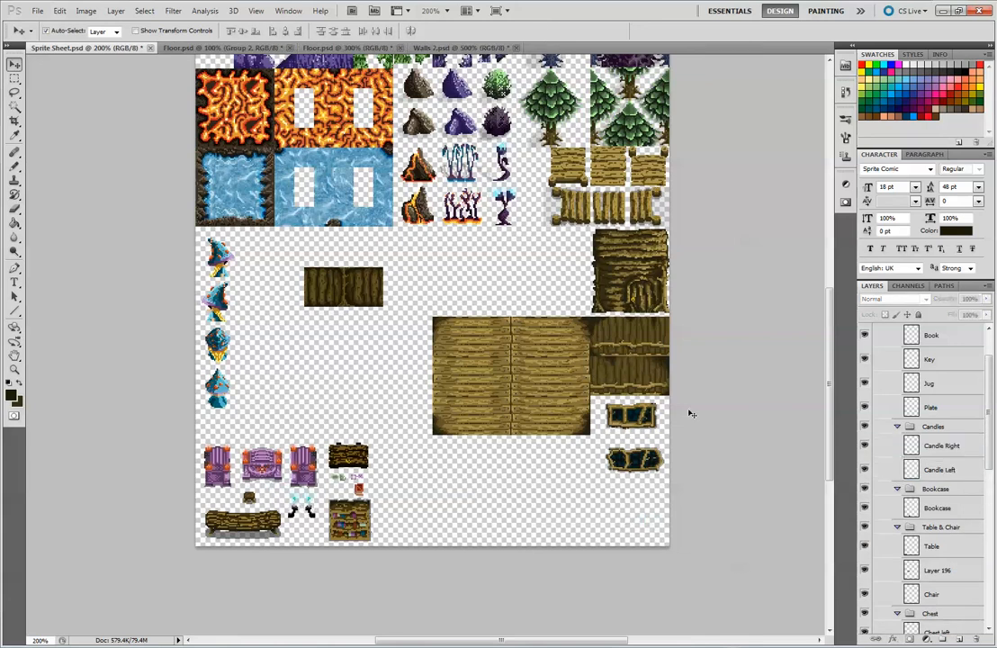
left_click_drag(635, 460, 412, 460)
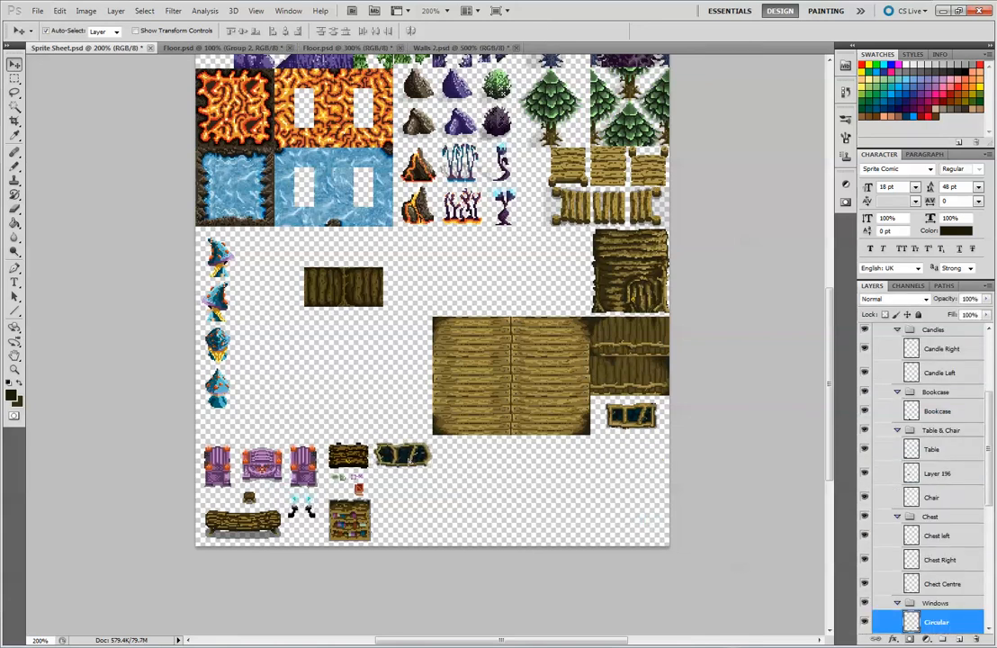
left_click_drag(638, 420, 408, 493)
left_click_drag(339, 289, 626, 531)
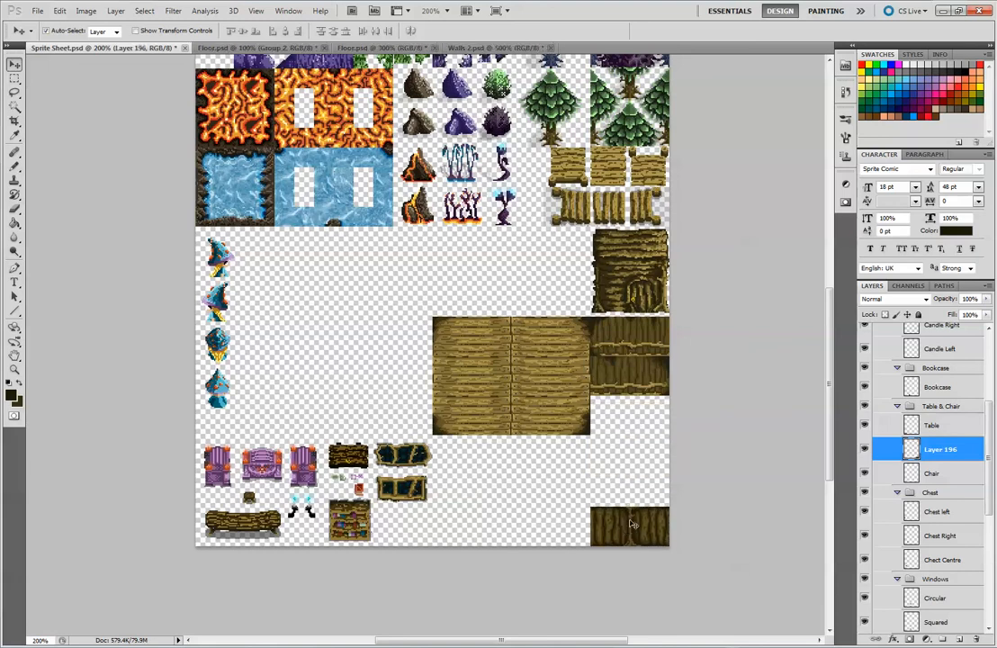
- In Walls 2.psd, clear the selection, shift the Wall Paint Right layer until its planks fill the canvas, and copy the whole canvas
left_click(464, 47)
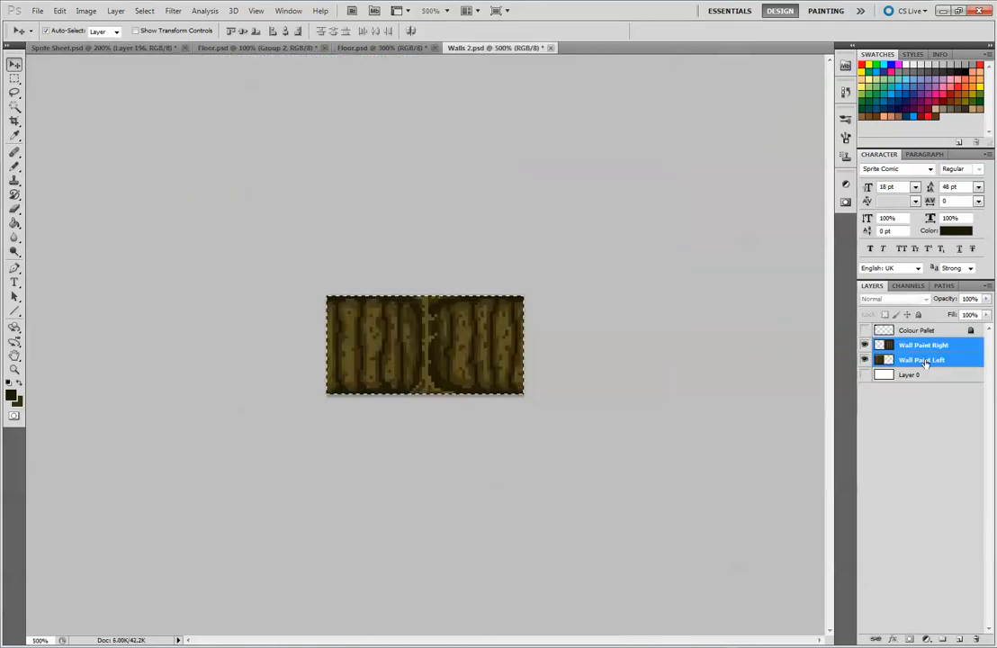
key("ctrl+d")
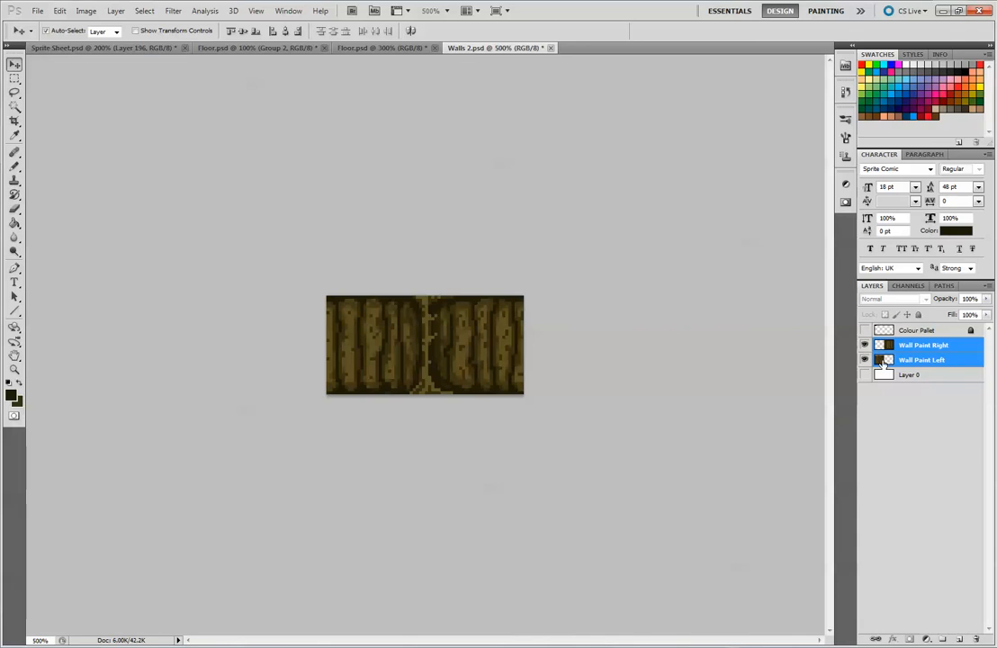
left_click(917, 406)
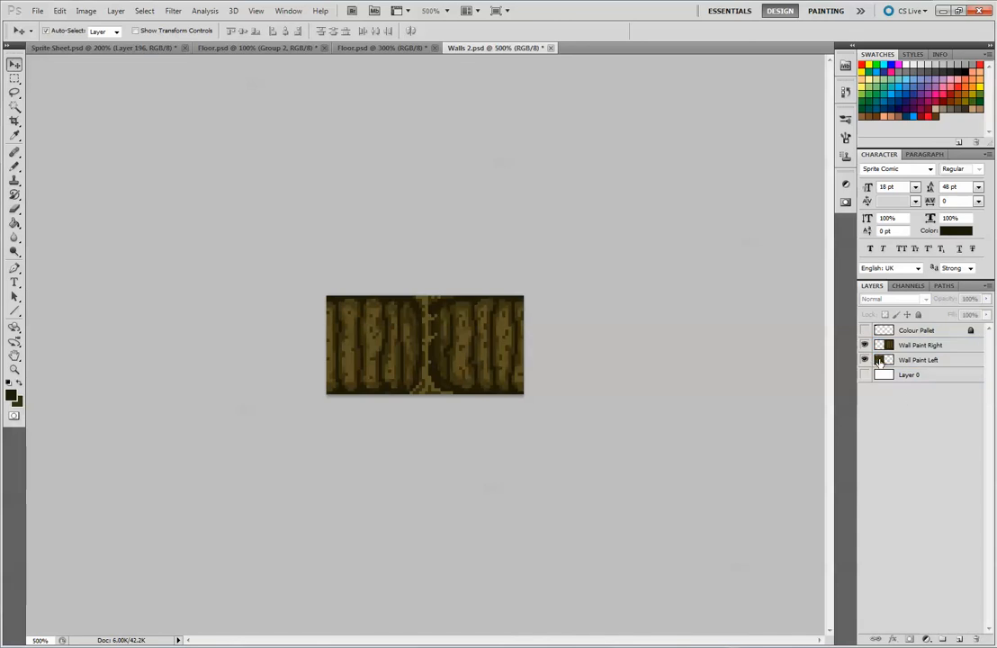
mouse_move(422, 336)
left_mouse_down()
mouse_move(490, 343)
mouse_move(408, 367)
mouse_move(457, 352)
mouse_move(466, 333)
left_mouse_up()
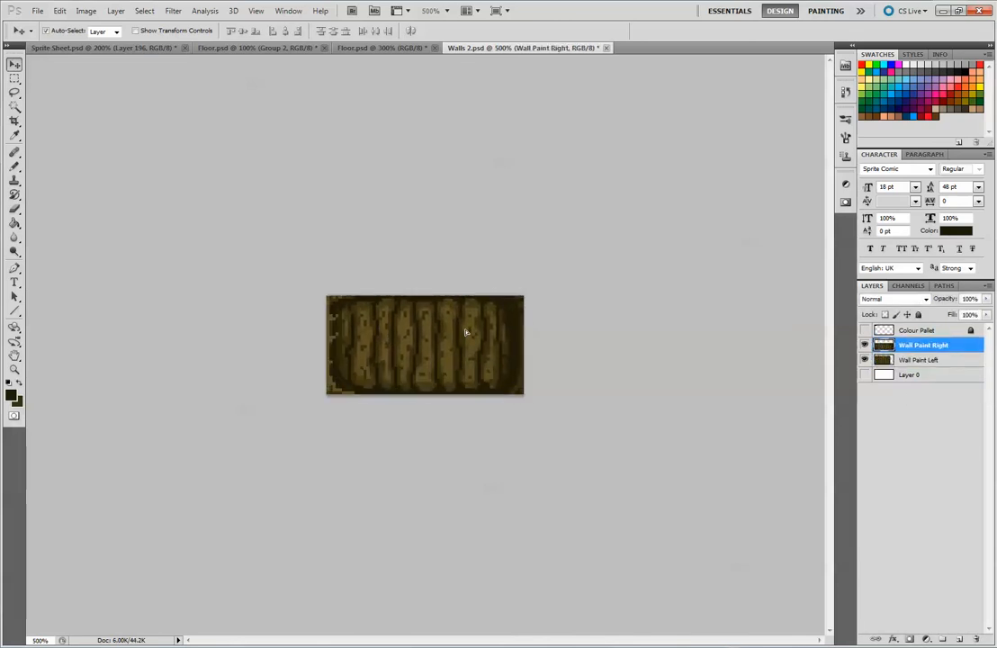
key("m")
key("ctrl+a")
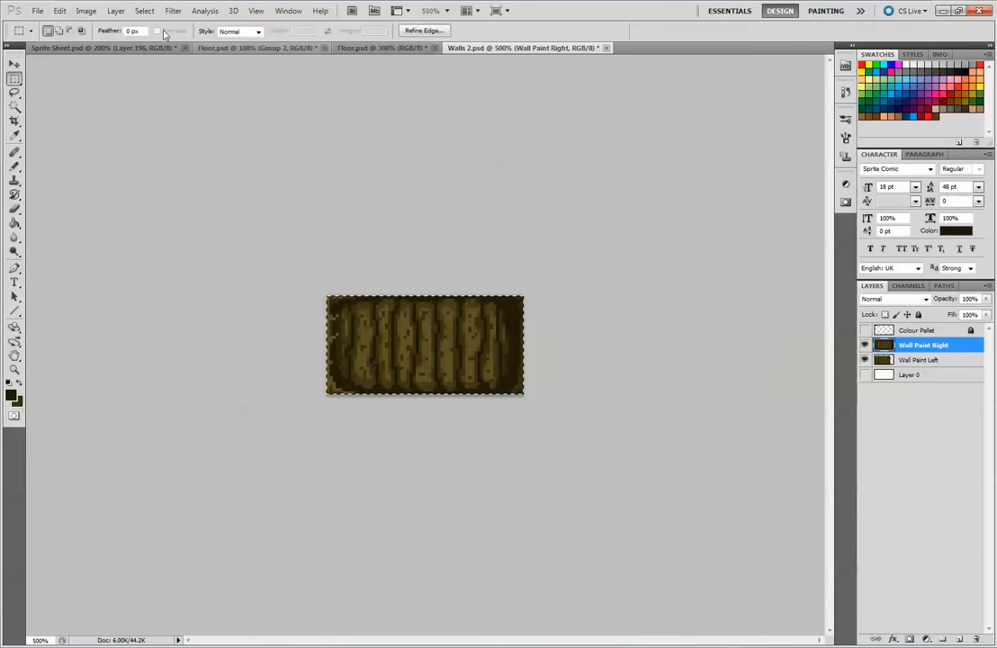
- Paste the right wall piece into Sprite Sheet.psd and place it directly above the seamed wall tile in the lower-right corner
left_click(81, 48)
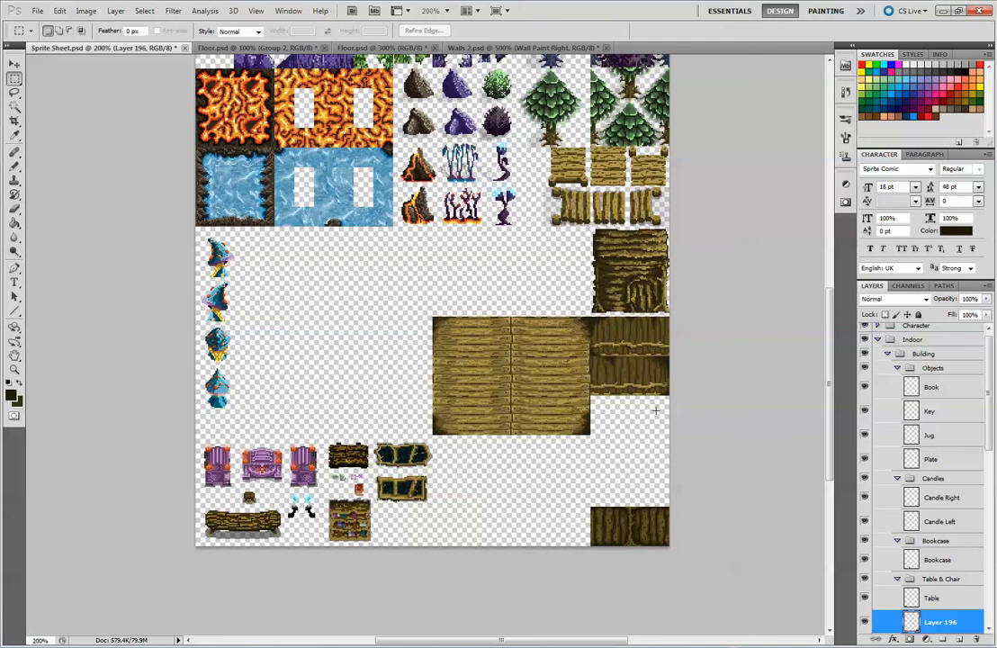
key("ctrl+v")
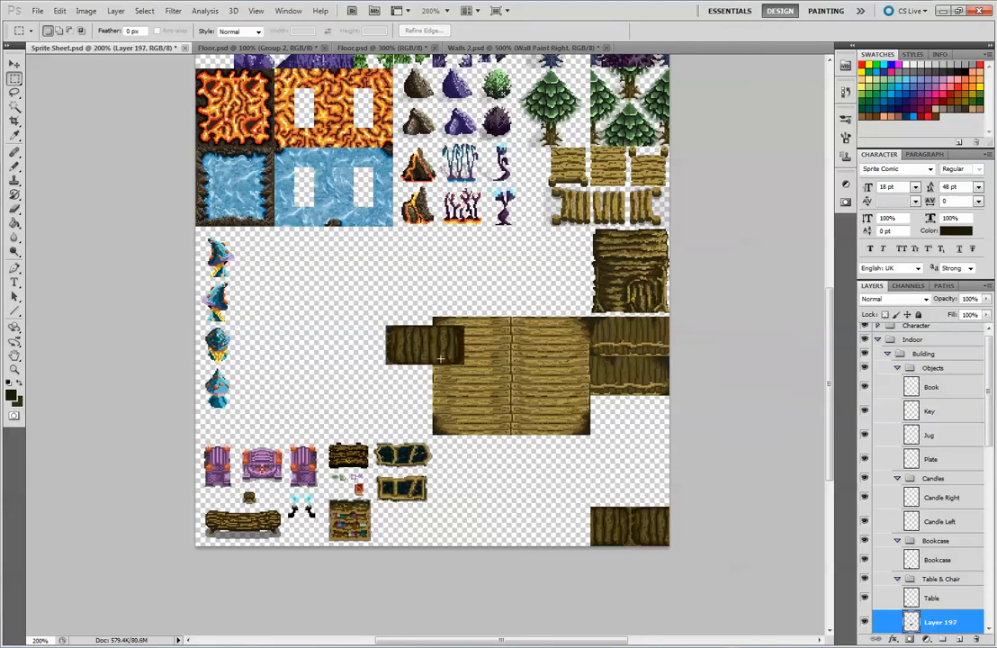
key("v")
left_click_drag(421, 339, 625, 479)
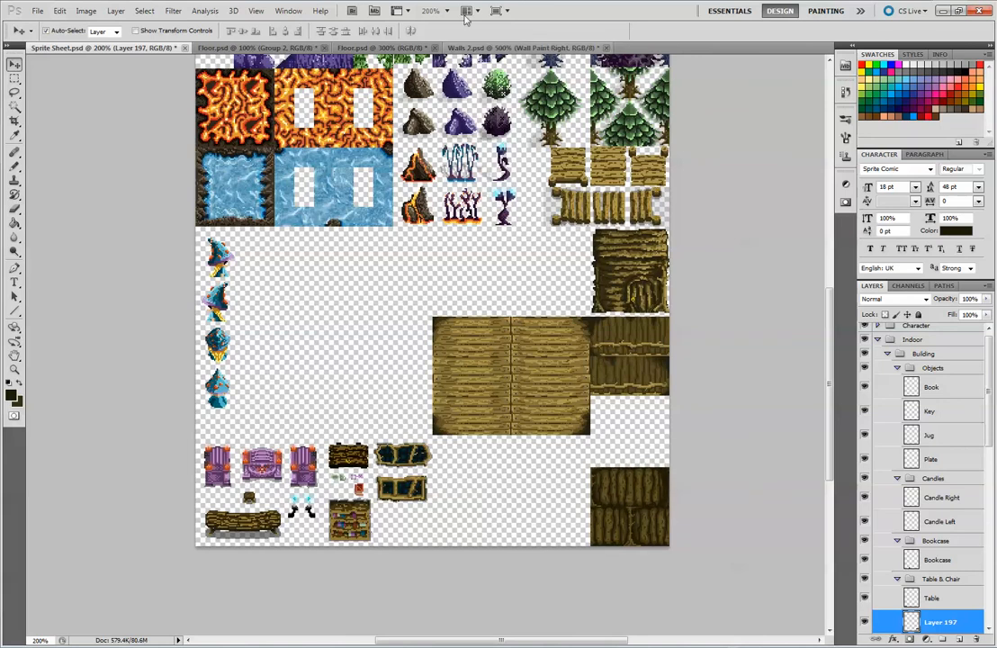
- In Walls 2.psd, hide Wall Paint Right, shift Wall Paint Left to fill the canvas, and copy the whole canvas
left_click(486, 47)
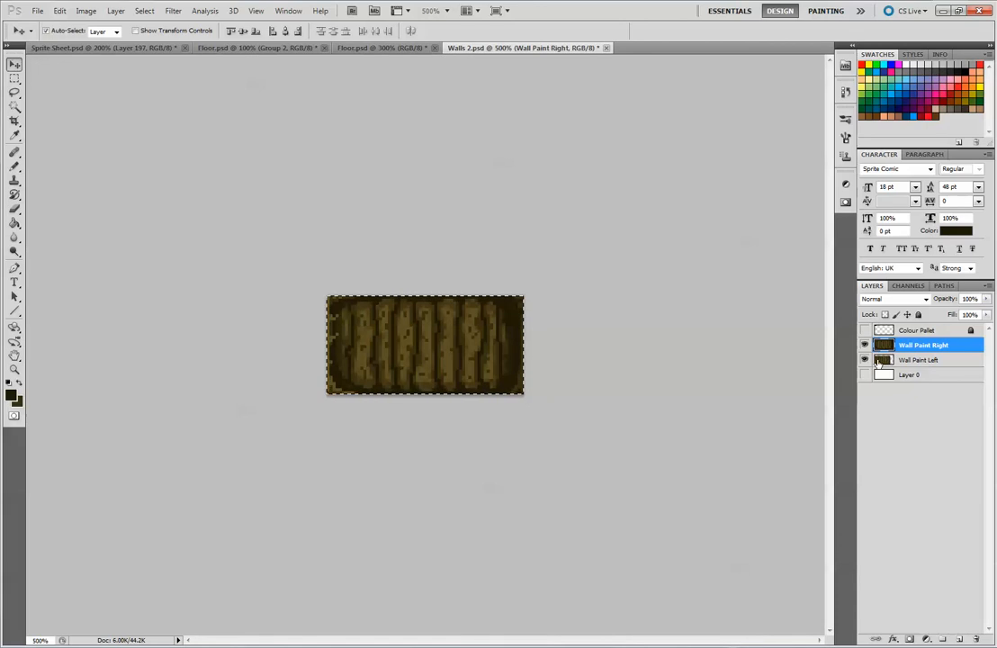
left_click(922, 361)
left_click(865, 345)
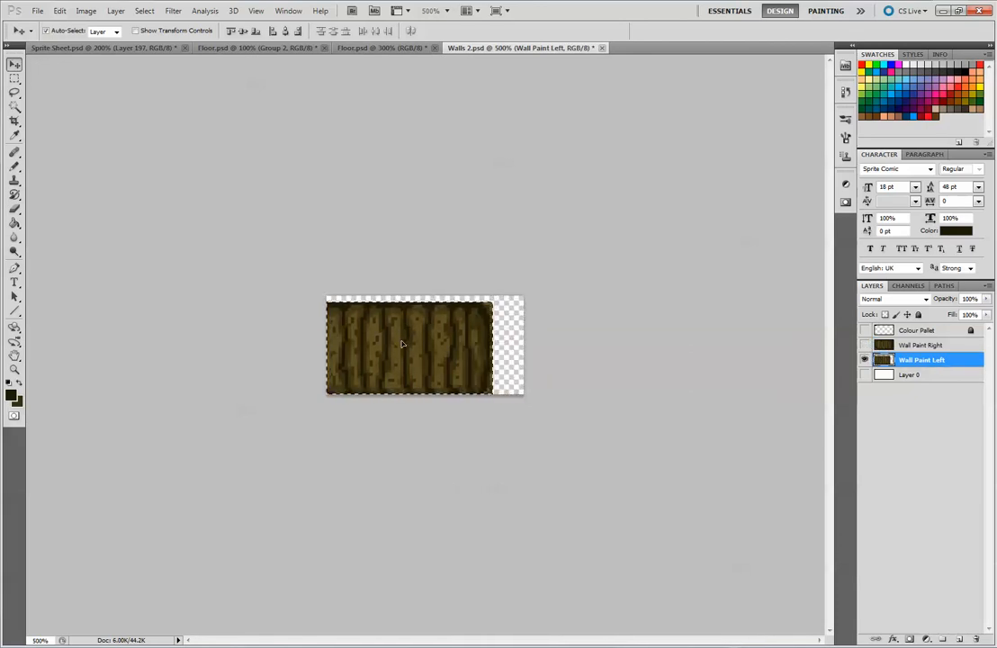
mouse_move(403, 338)
left_mouse_down()
mouse_move(438, 327)
mouse_move(431, 332)
left_mouse_up()
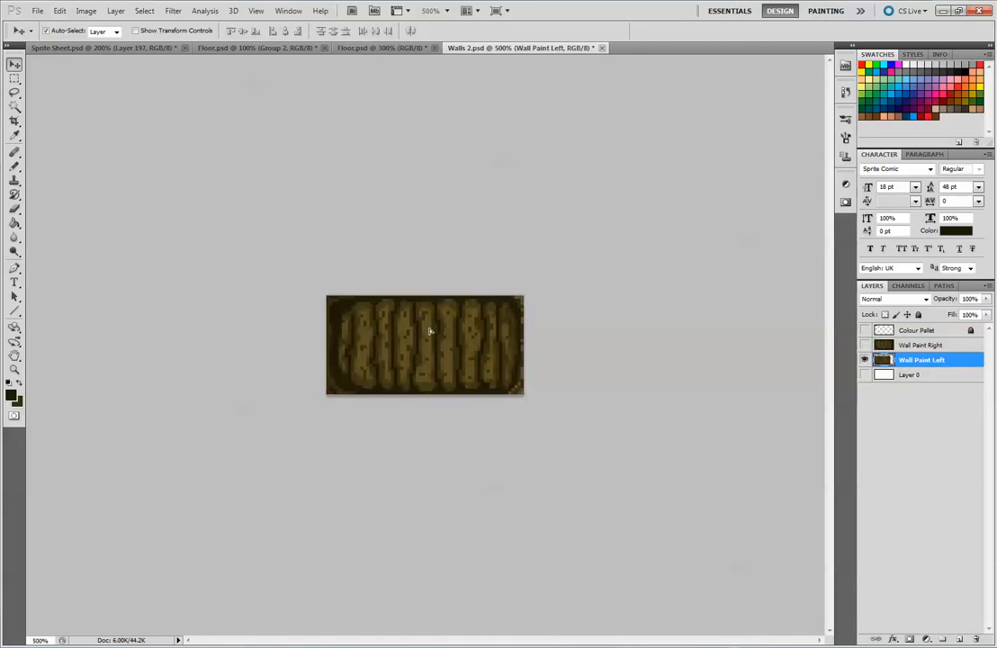
left_click(14, 78)
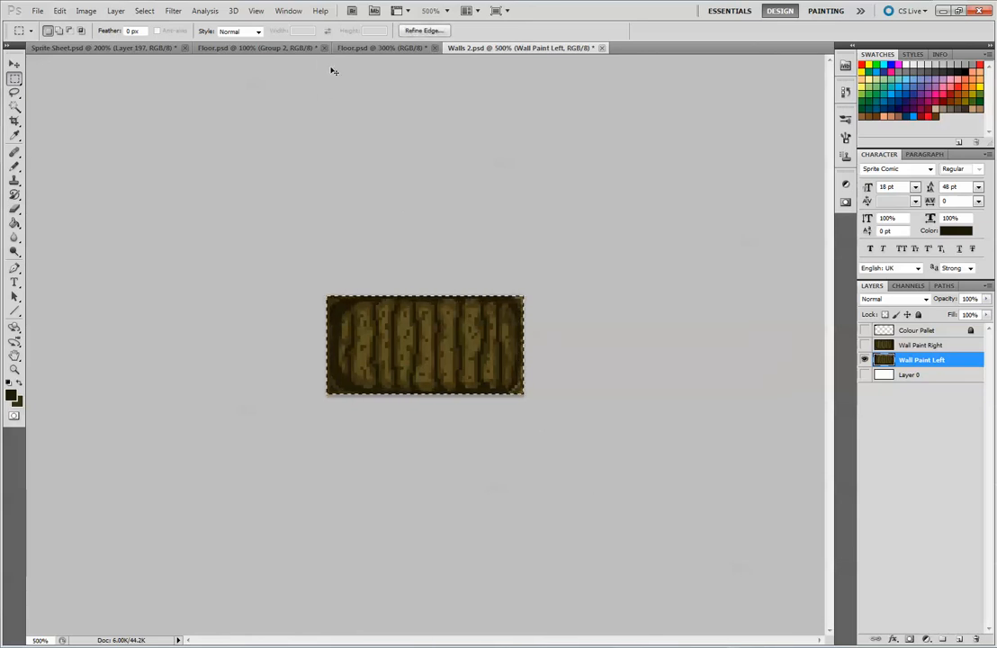
- Paste the left wall piece into Sprite Sheet.psd and stack it directly above the other two dark wall tiles
left_click(241, 49)
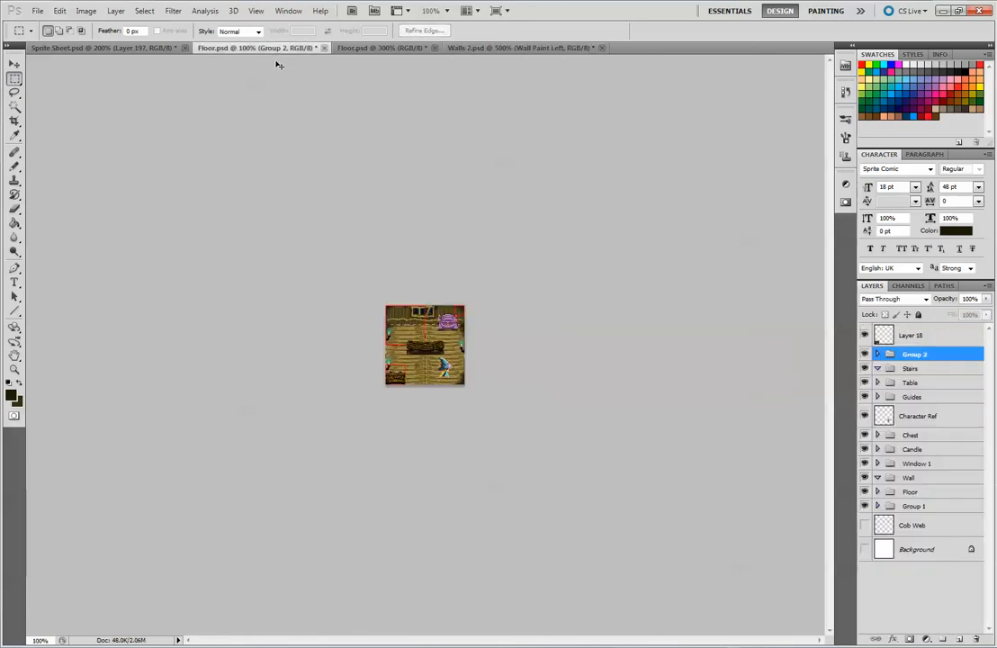
left_click(108, 48)
key("ctrl+v")
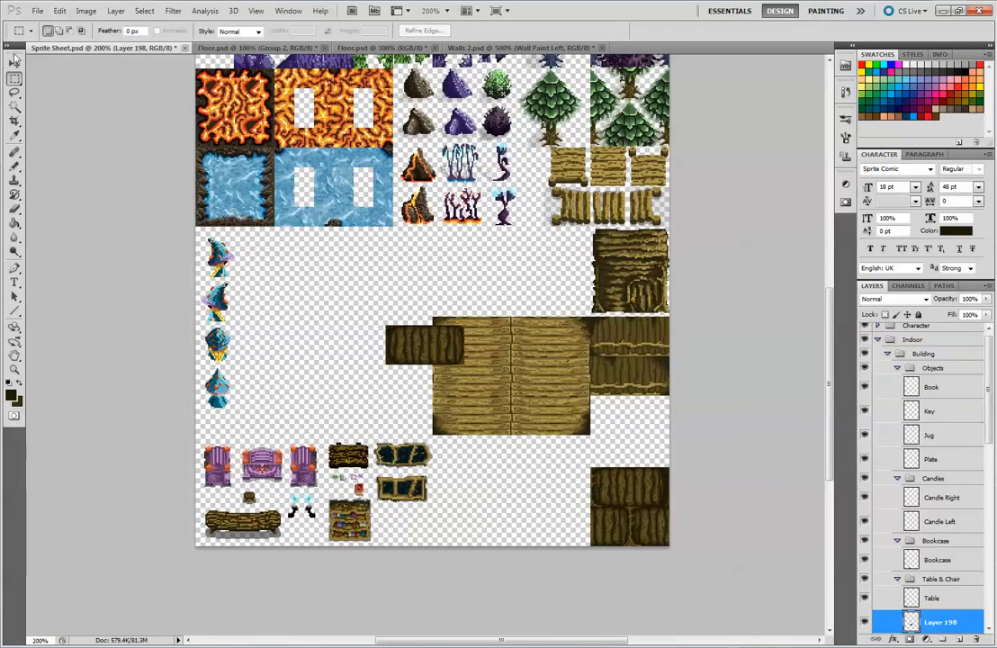
key("v")
left_click_drag(427, 345, 636, 449)
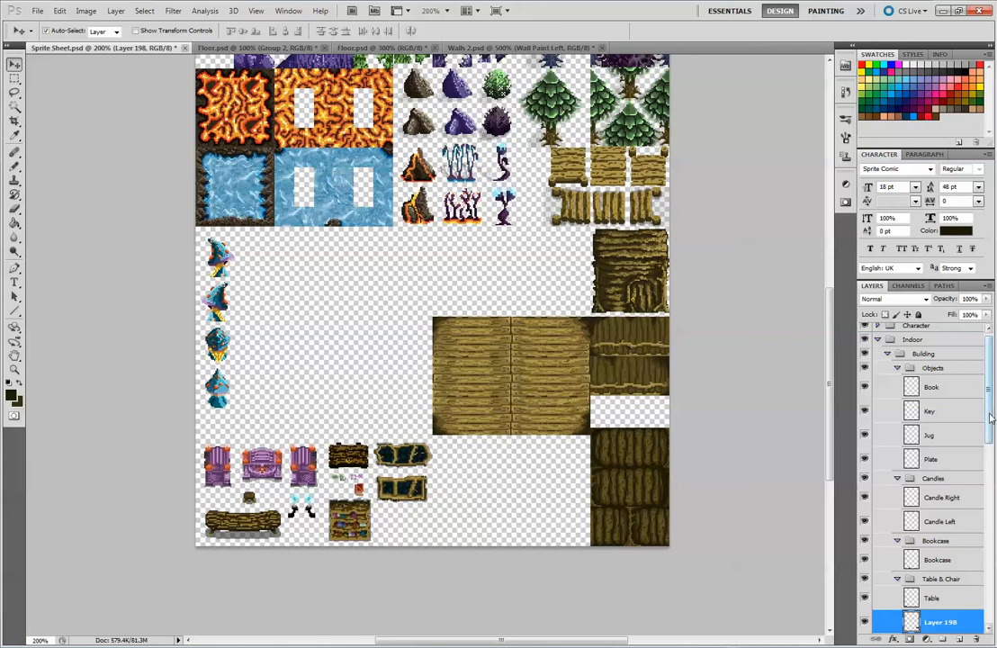
- Group Layers 196, 197 and 198 and move the group out of Table & Chair to the top of the Building group
scroll(942, 542, "down", 3)
left_click(940, 521)
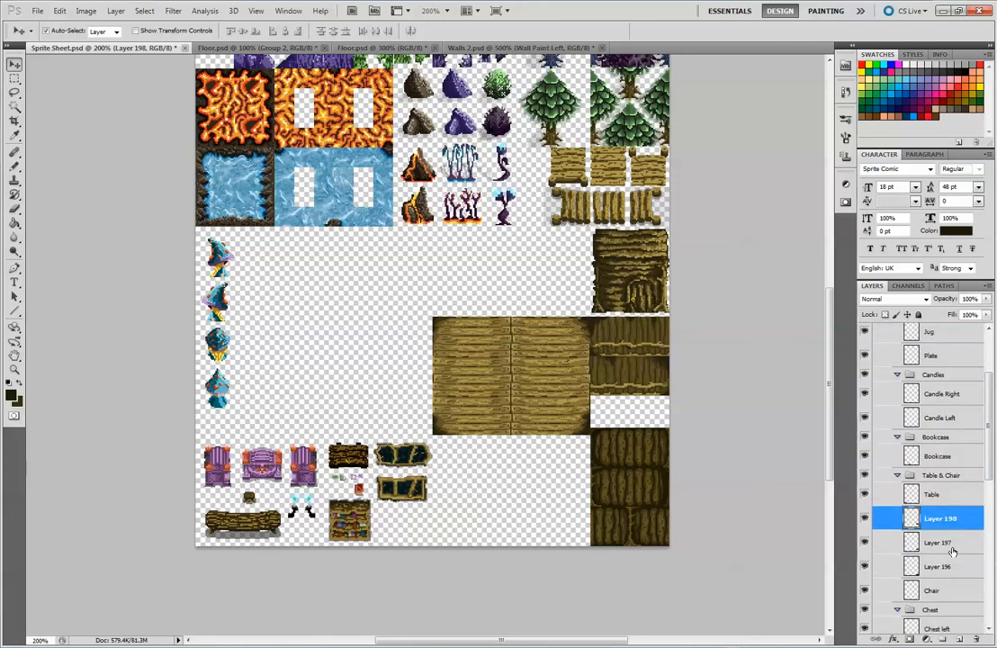
left_click(940, 565, "shift")
key("ctrl+g")
left_click(946, 535)
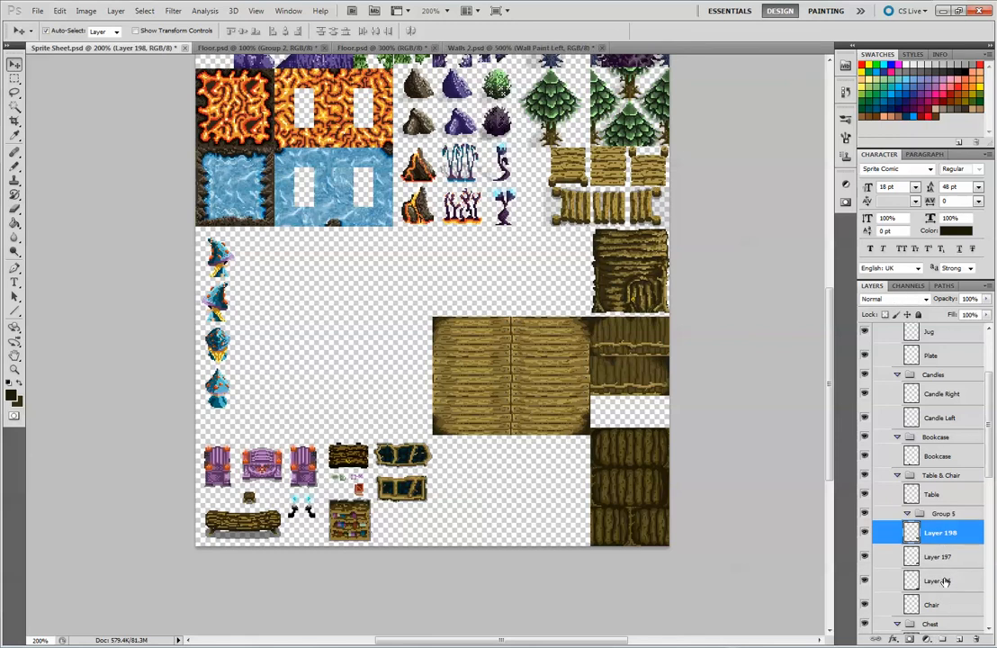
left_click(946, 580, "shift")
left_click_drag(946, 533, 930, 360)
- Collapse the Building subgroups from Objects through Walls, leaving the new wall tile group expanded
left_click(897, 460)
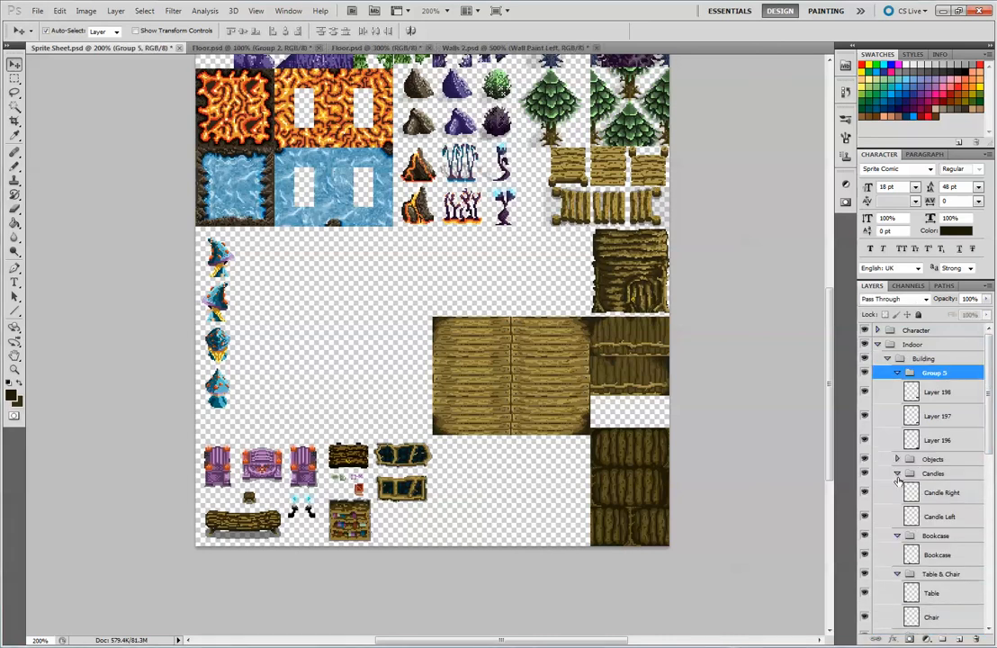
left_click(897, 473)
left_click(897, 487)
left_click(897, 502)
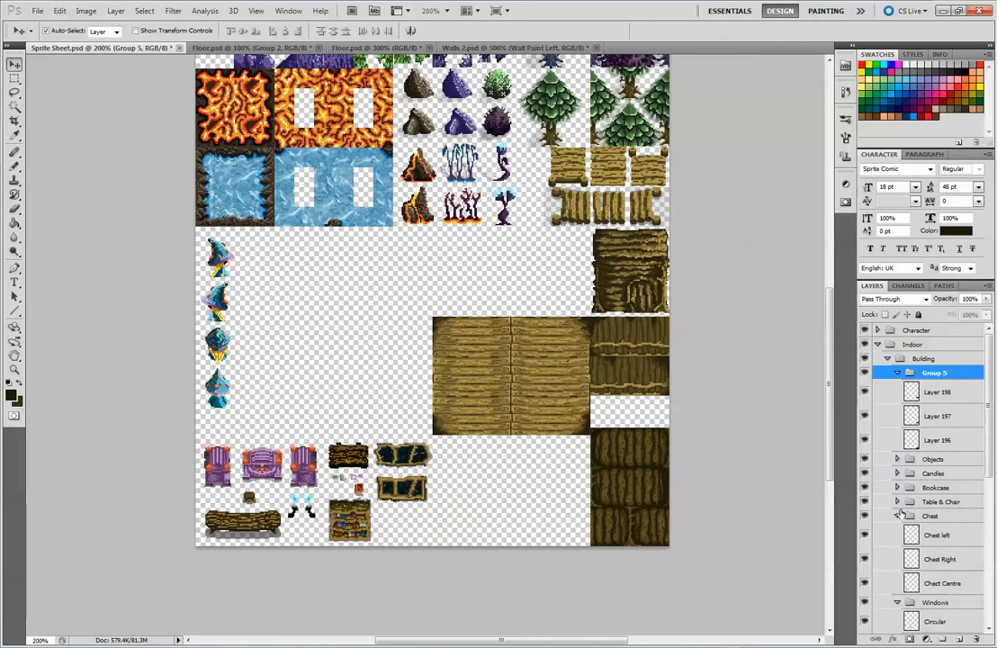
left_click(897, 516)
left_click(896, 531)
left_click(897, 545)
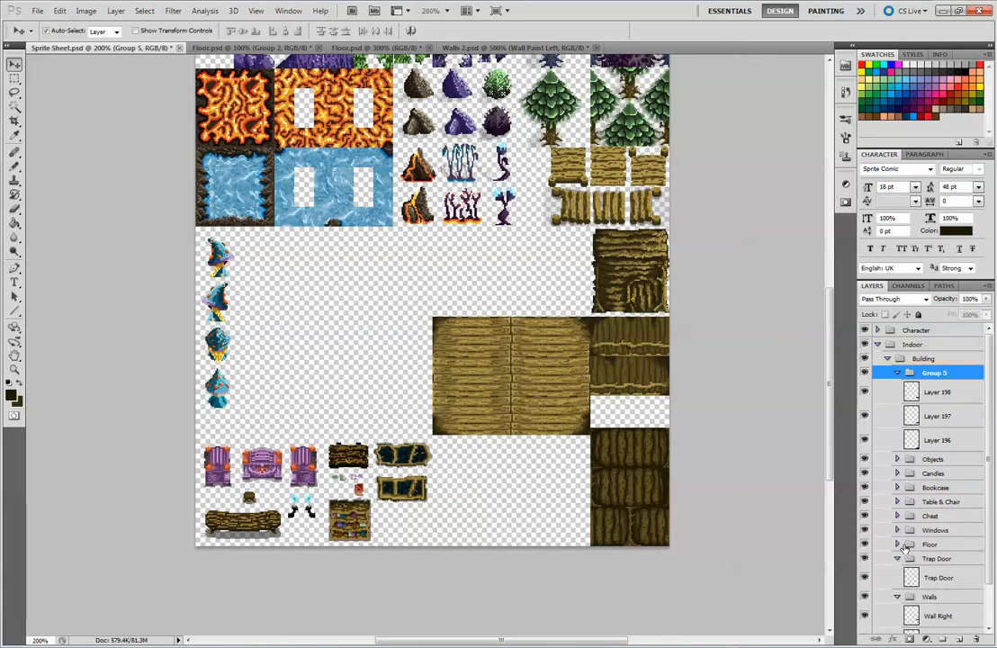
left_click(899, 561)
left_click(897, 559)
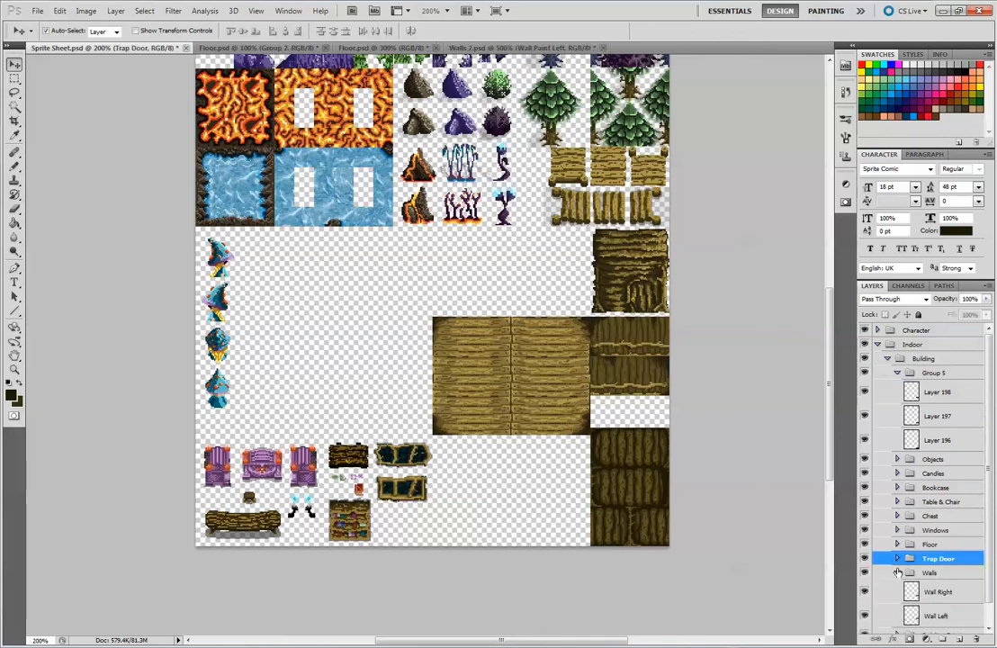
left_click(897, 574)
left_click(953, 573)
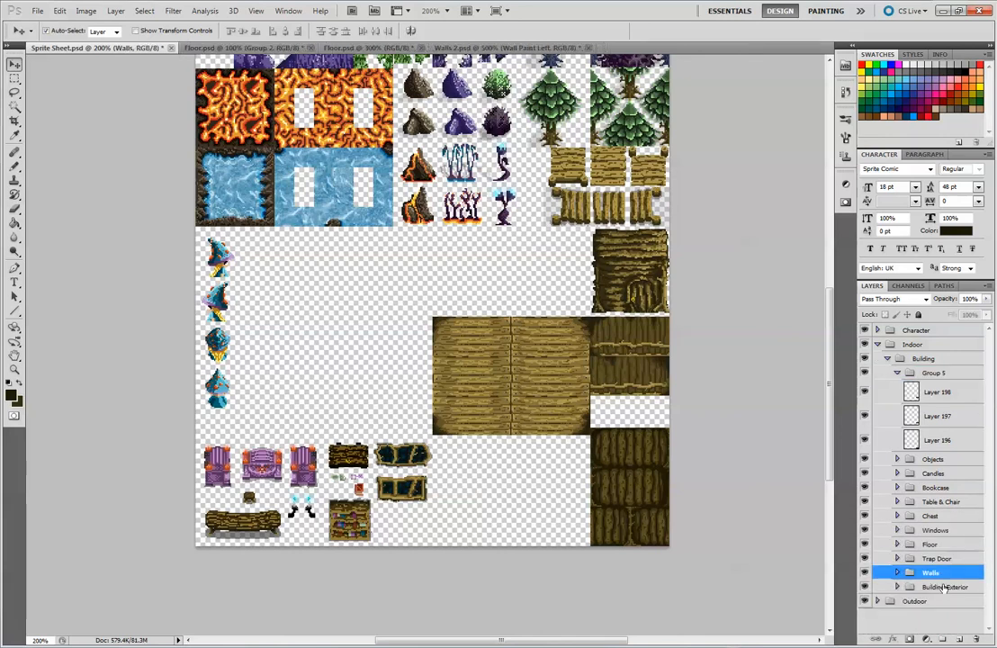
left_click(943, 639)
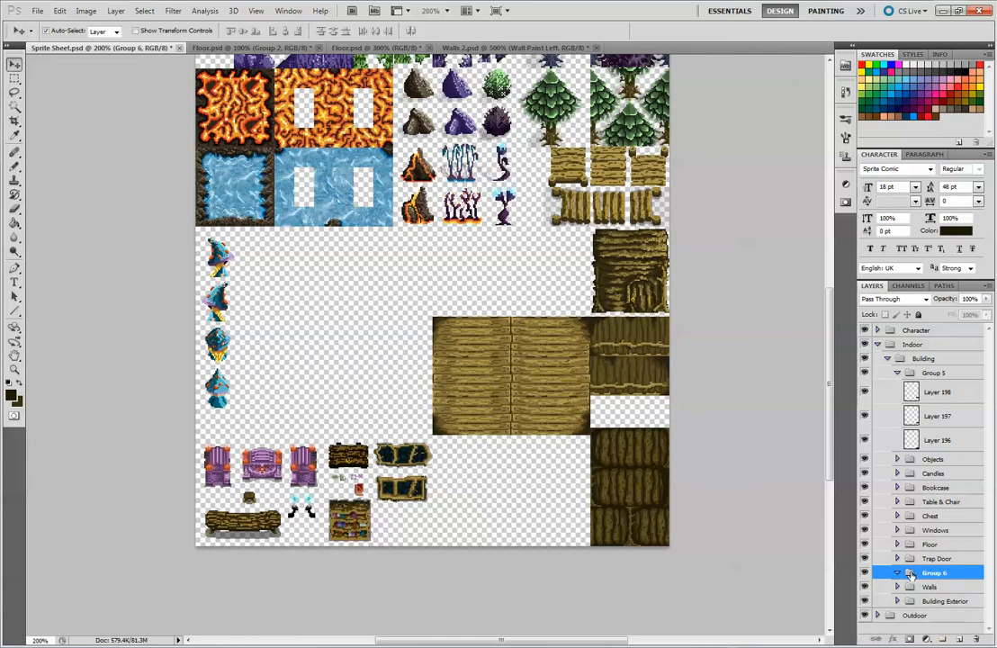
double_click(941, 573)
key("Delete")
- Rename the group holding the three new wall tiles as Walls 2
double_click(934, 372)
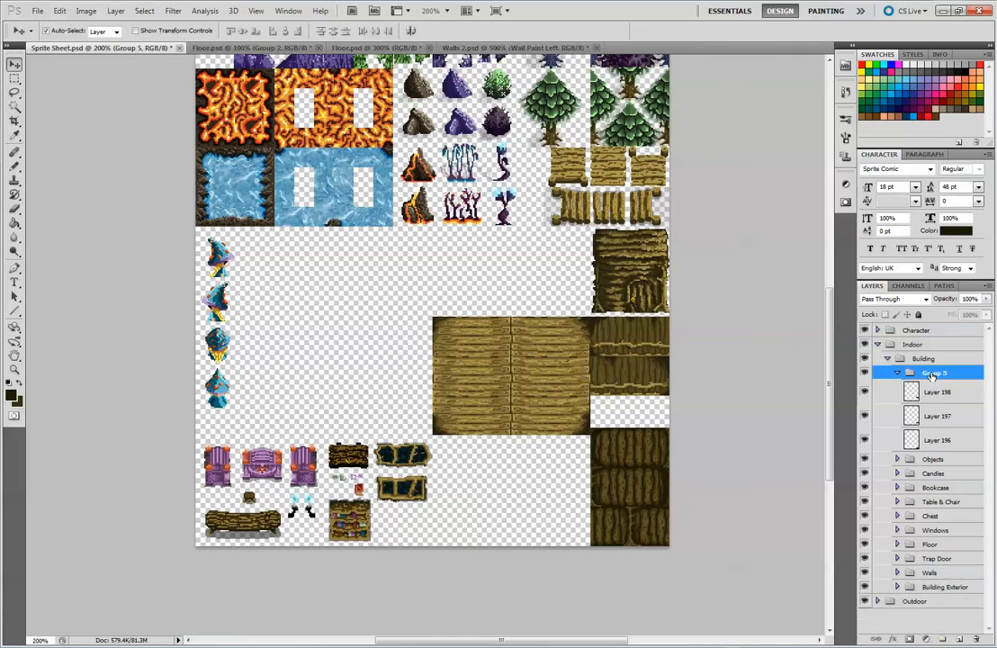
type("Walls 2")
key("Return")
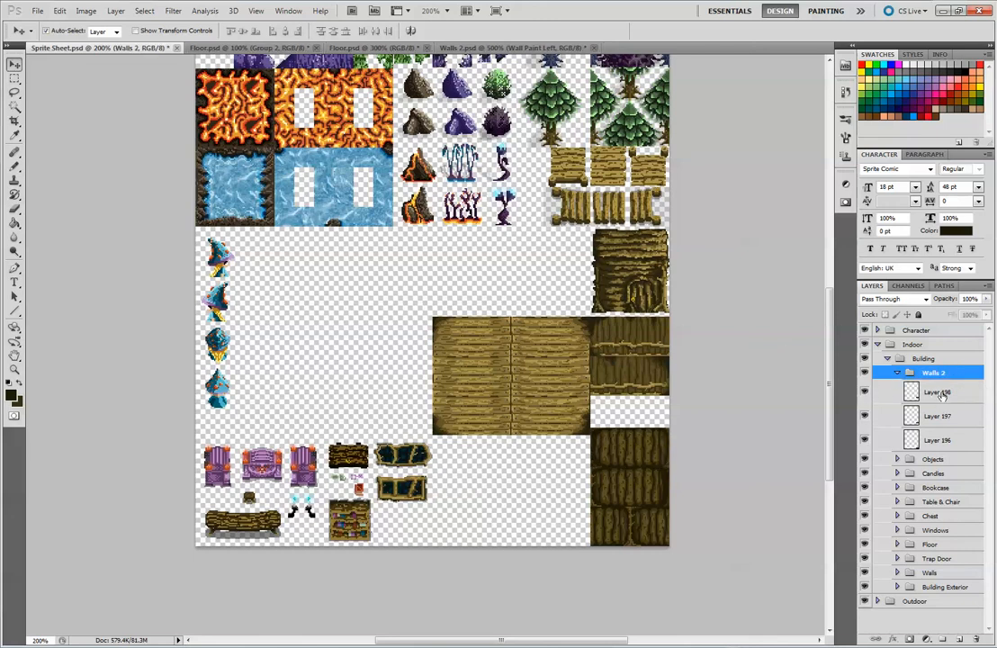
- Rename Layer 198 as Wall 2 Left and Layer 197 as Wall 2 Right
double_click(937, 392)
type("W")
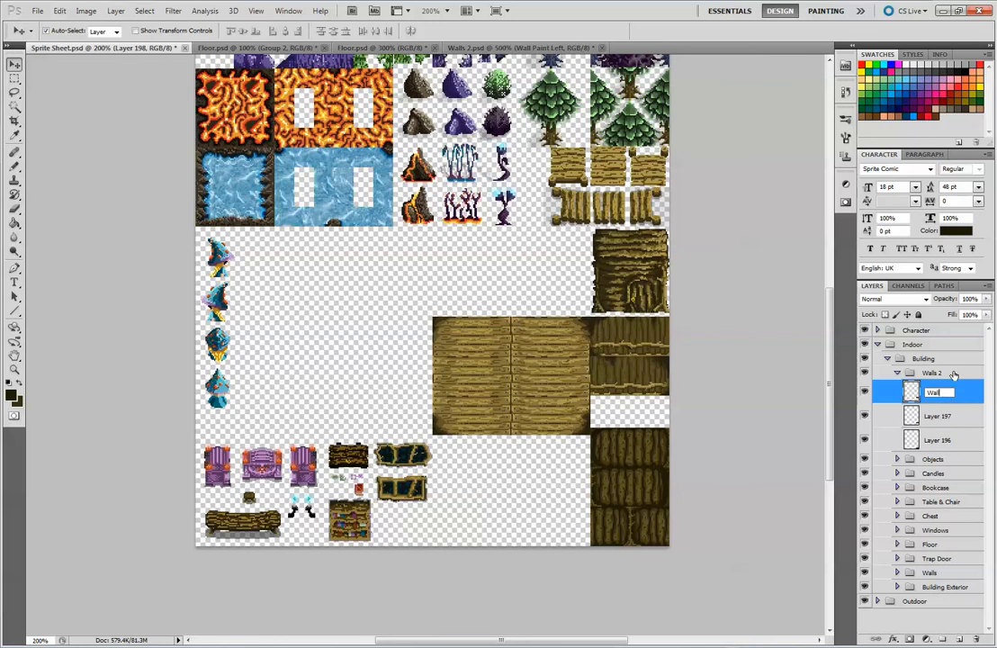
type("all Left")
key("Return")
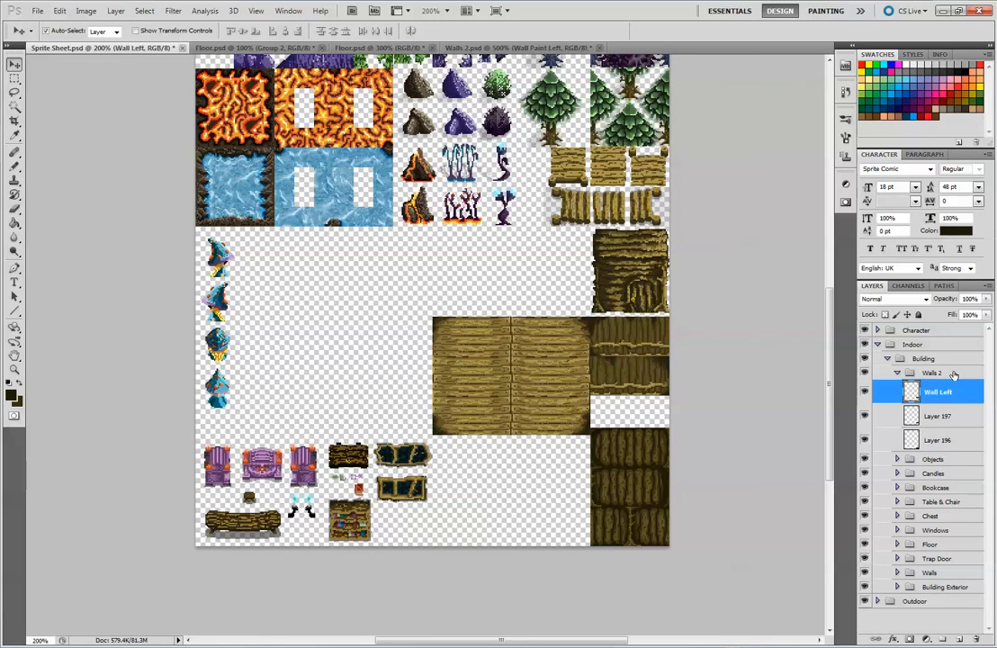
double_click(939, 392)
type("2")
key("Return")
double_click(939, 416)
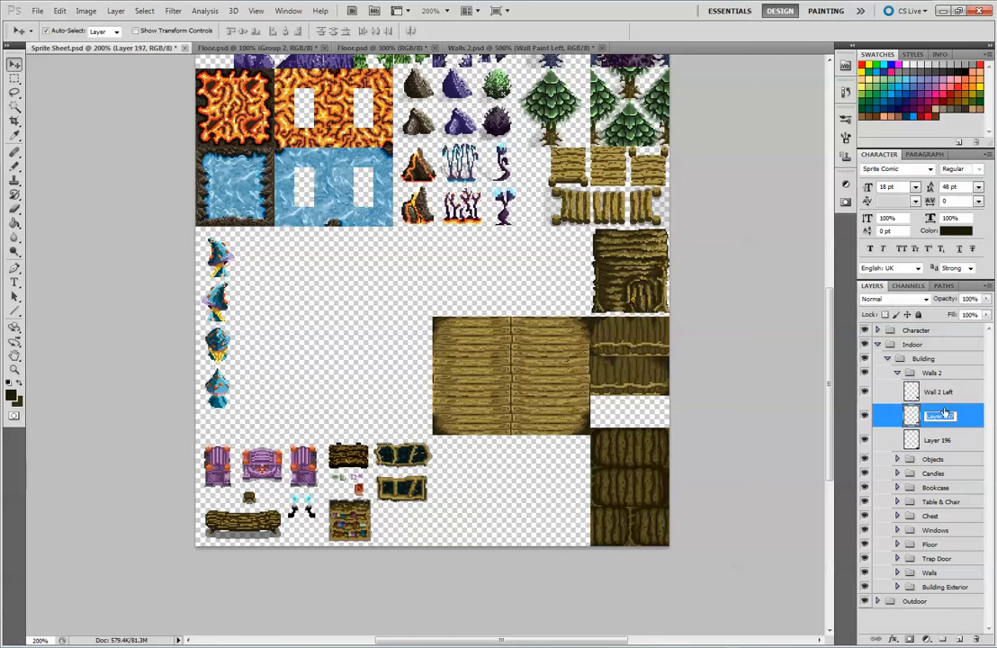
type("Wall 2 Right")
key("Return")
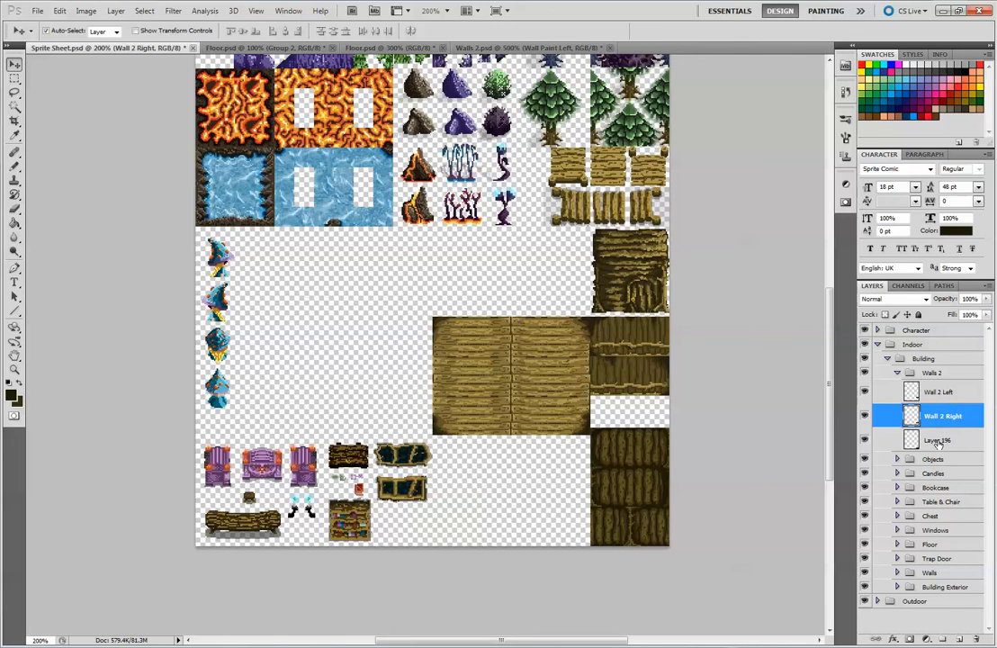
- Rename Layer 196 as Wall 2 Centre
double_click(939, 440)
type("Wall")
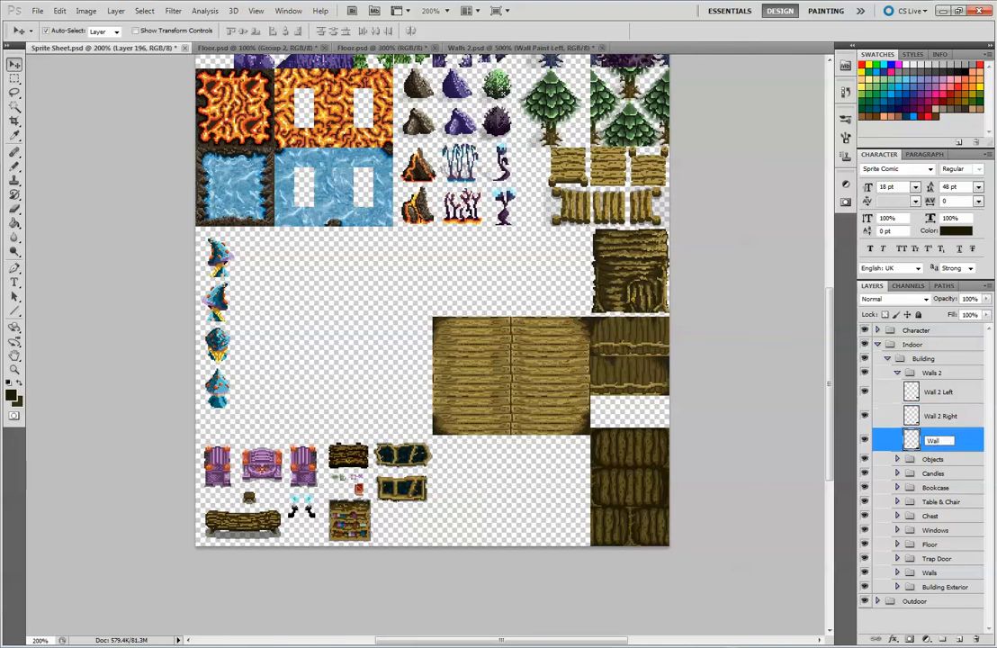
type(" 2 Cente")
key("Return")
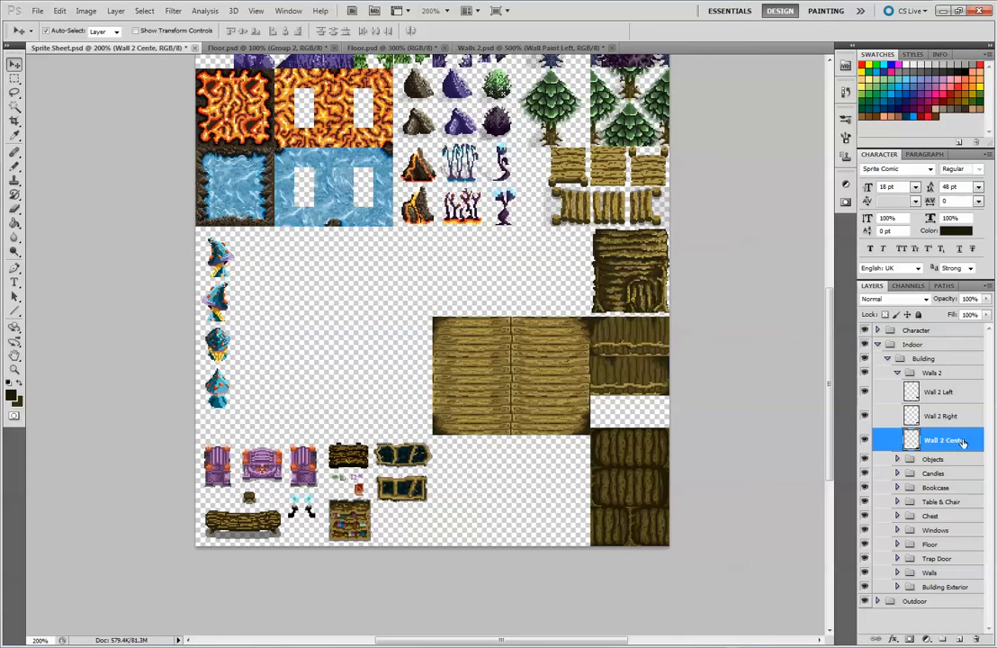
double_click(960, 441)
key("Escape")
double_click(954, 440)
left_click(964, 440)
type("e")
key("Return")
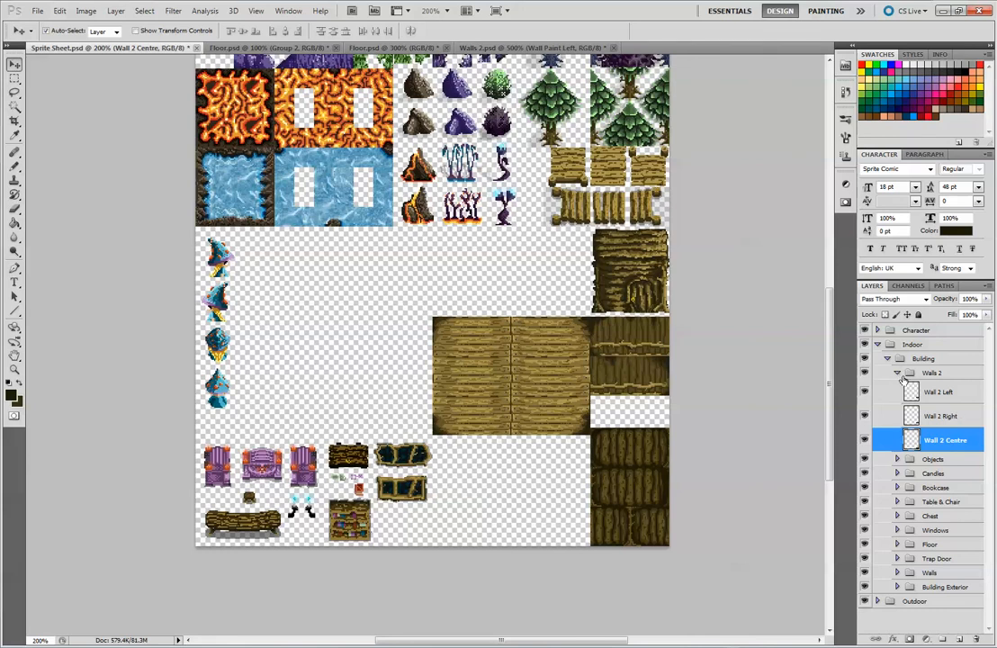
- Collapse the Walls 2 group, move it inside the Walls group and expand Walls
left_click(897, 372)
left_click_drag(927, 373, 936, 501)
left_click(897, 486)
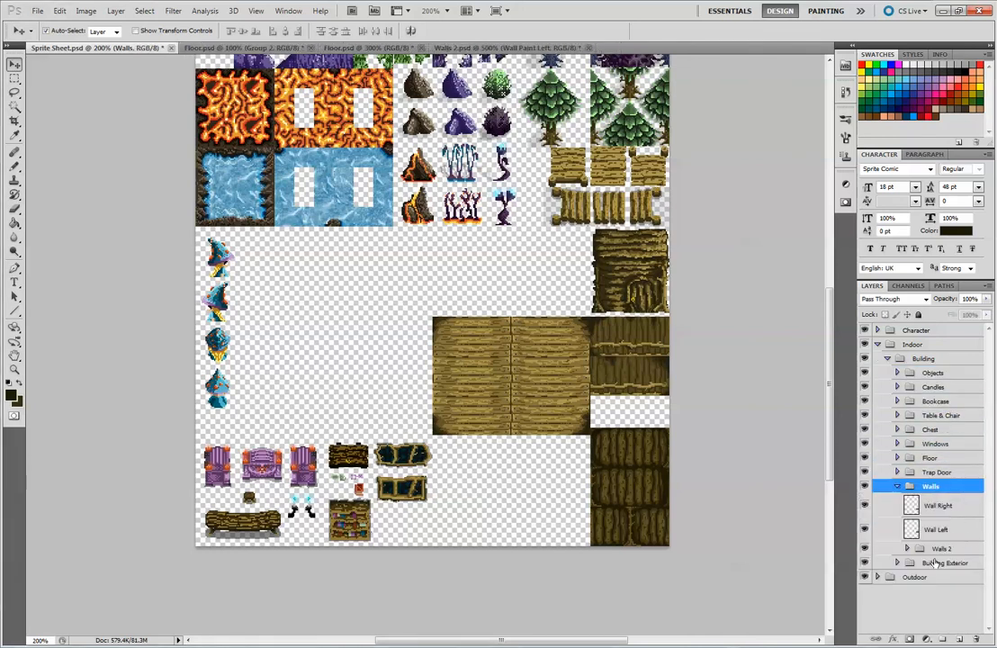
- Create a subgroup inside Walls and move the Wall Right and Wall Left layers into it
key("ctrl+g")
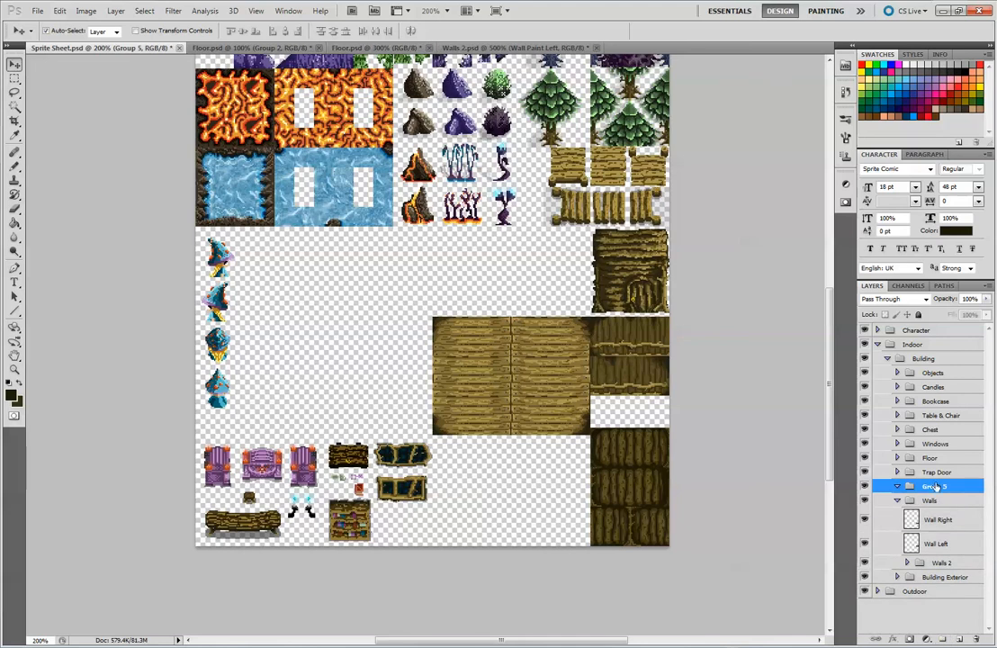
left_click(940, 519)
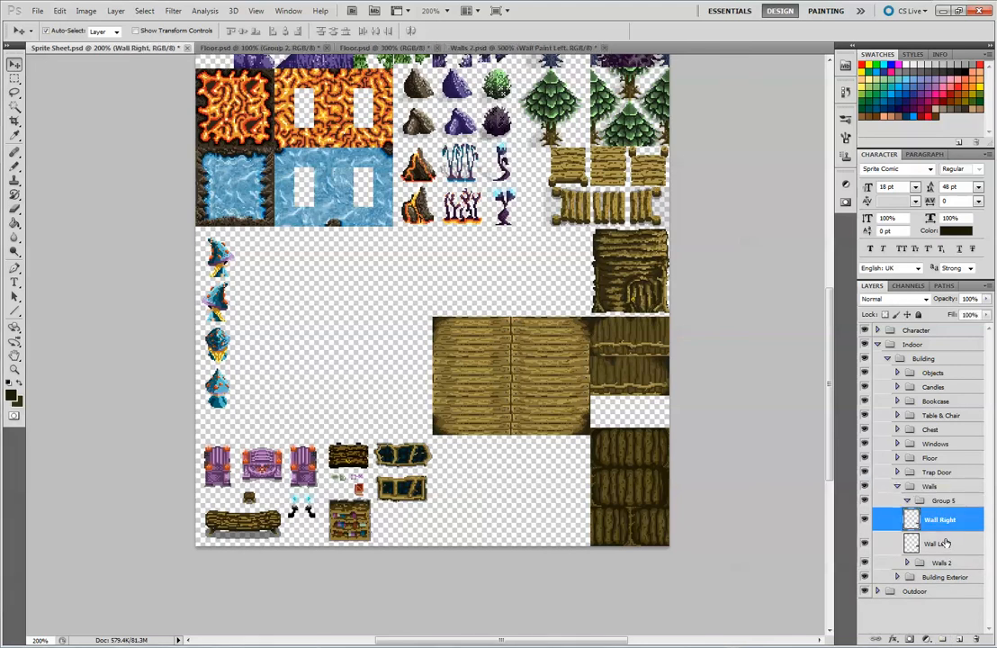
left_click(945, 544, "shift")
left_click_drag(938, 519, 944, 501)
- Rename the subgroup holding Wall Right and Wall Left as Wall 1 and collapse it
double_click(948, 500)
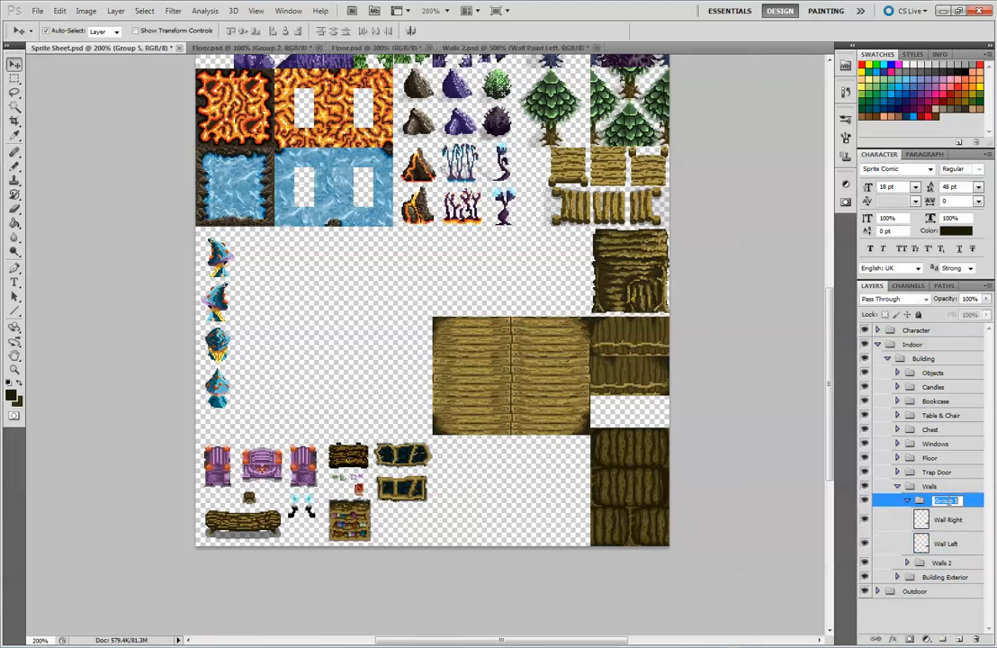
type("Walls")
key("Return")
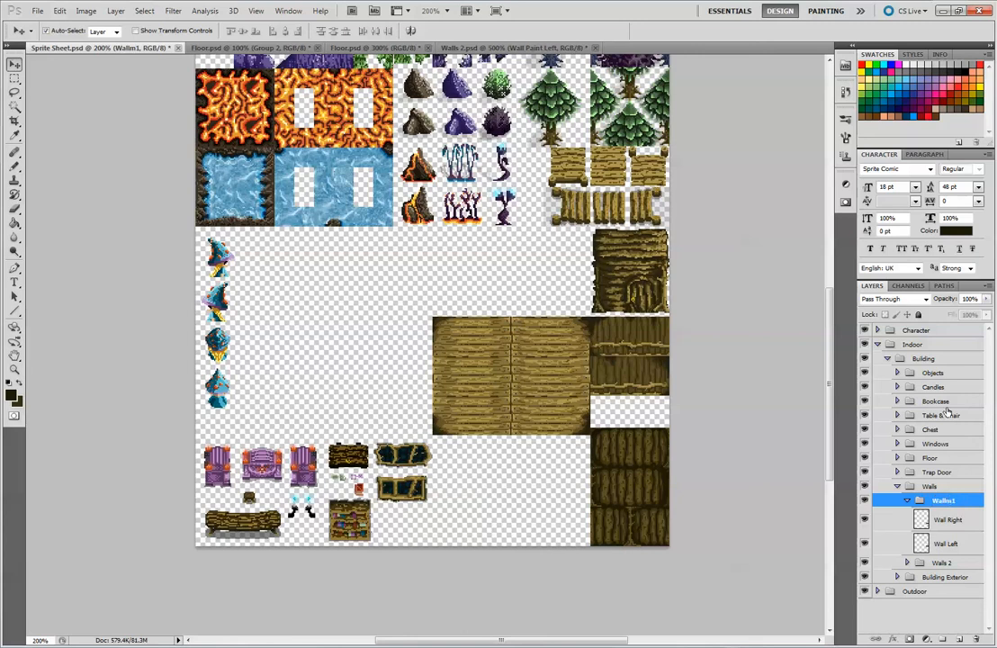
double_click(943, 501)
key("BackSpace")
key("Return")
left_click(907, 501)
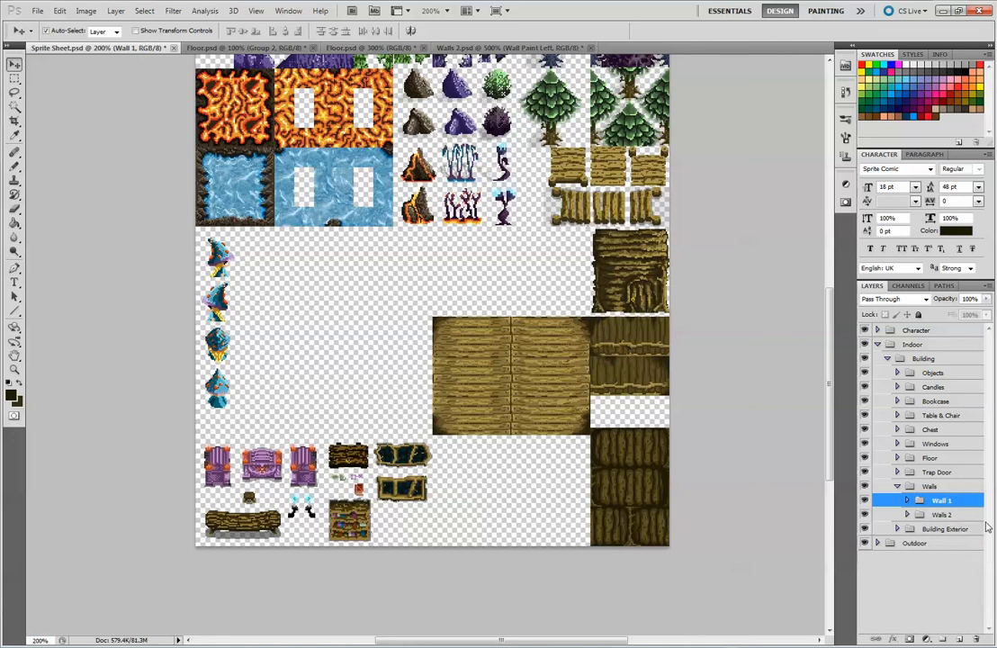
- Pull the stacked Walls 2 tiles apart and line them up in one row, ordered left, centre, right
left_click_drag(633, 442, 506, 492)
left_click_drag(628, 486, 625, 467)
left_click_drag(608, 530, 565, 533)
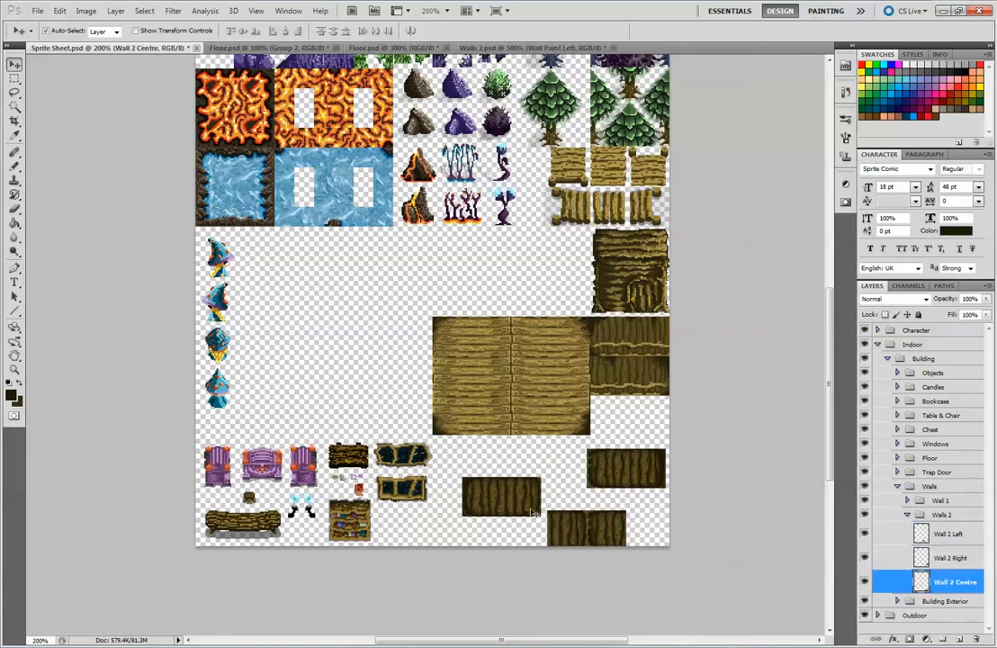
left_click_drag(504, 499, 491, 474)
left_click_drag(628, 464, 660, 461)
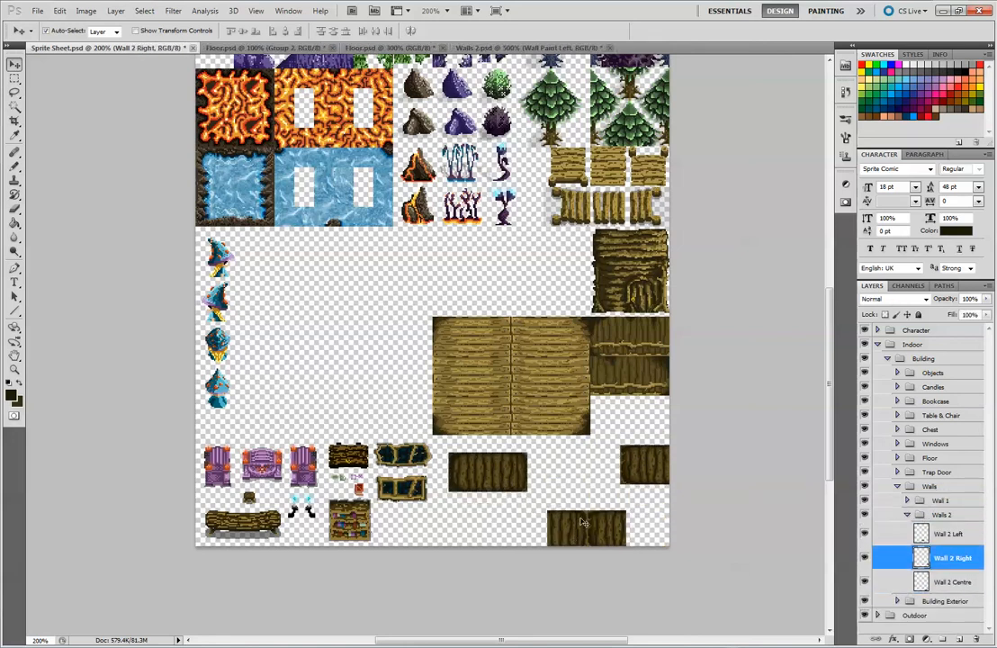
left_click_drag(586, 529, 564, 471)
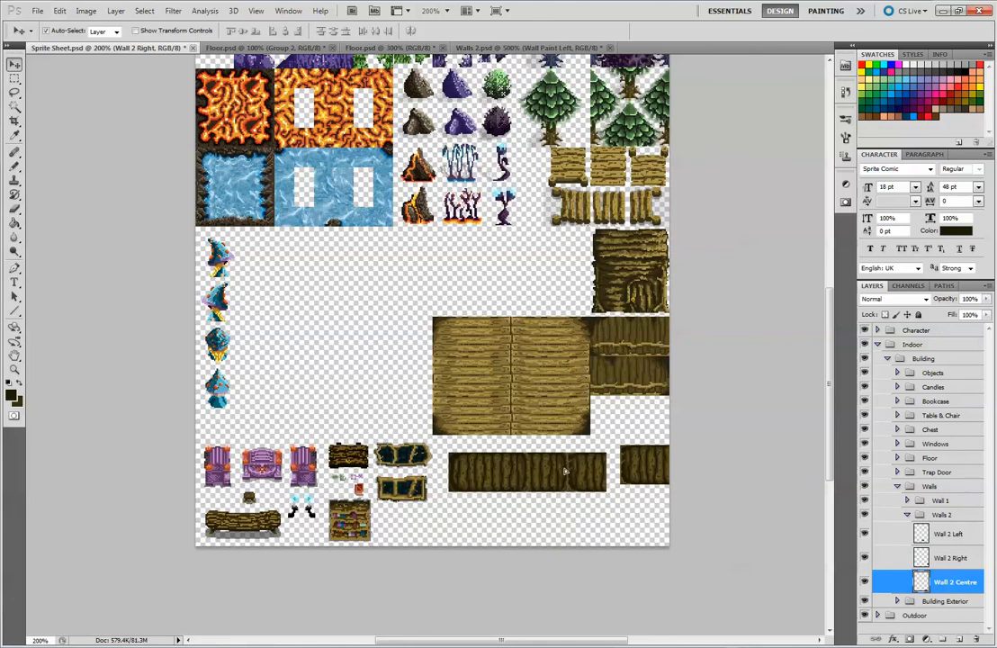
left_click_drag(636, 470, 624, 477)
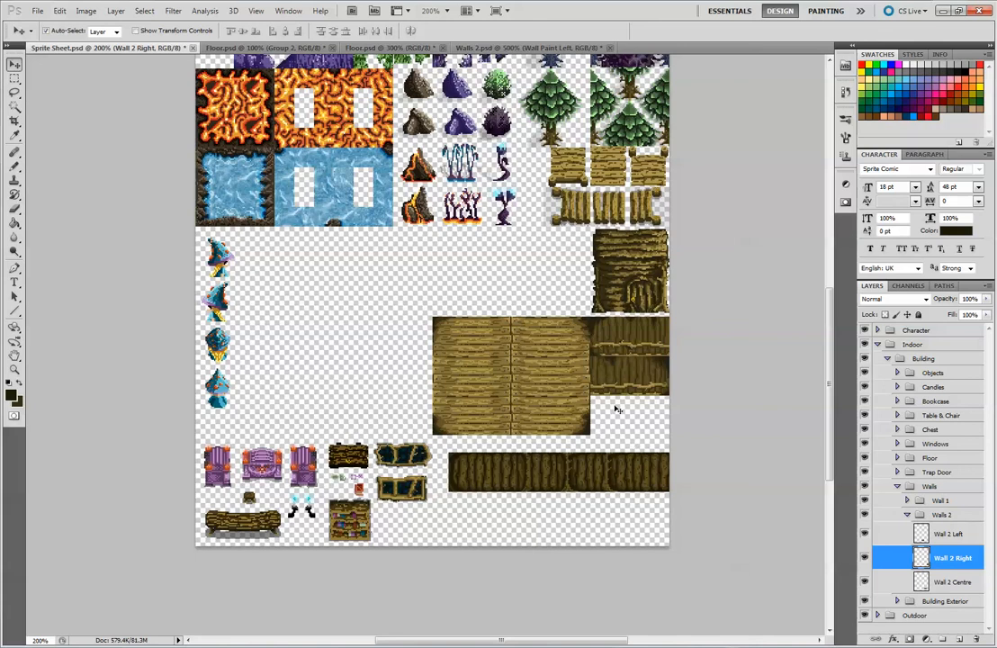
- Examine the seams where the left, centre and right Walls 2 tiles meet in the row
key("ctrl+plus")
key("ctrl+plus")
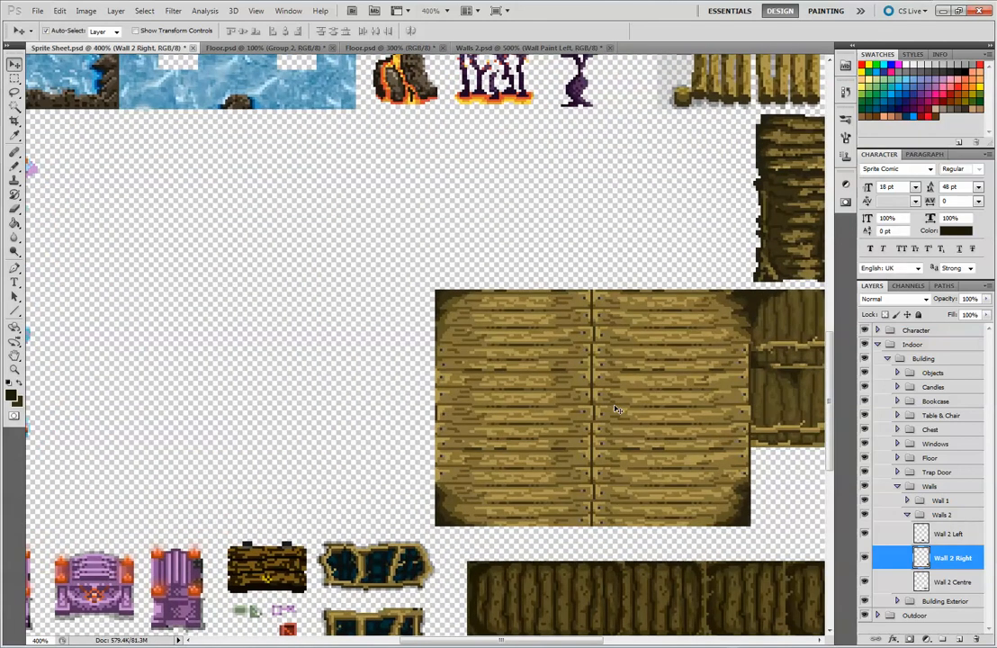
left_click_drag(606, 501, 457, 383)
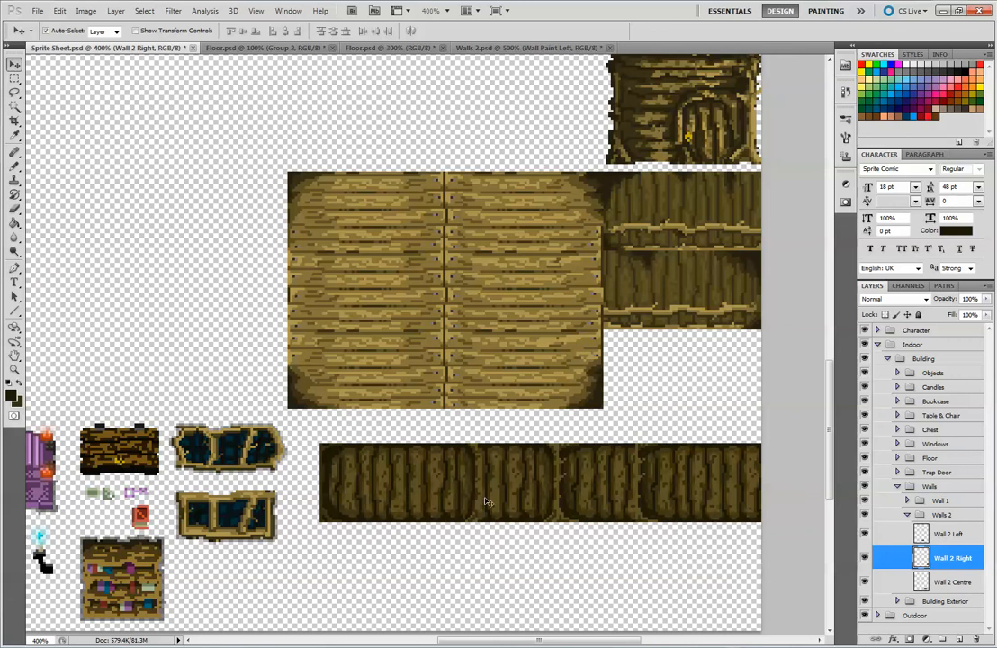
left_click(480, 534)
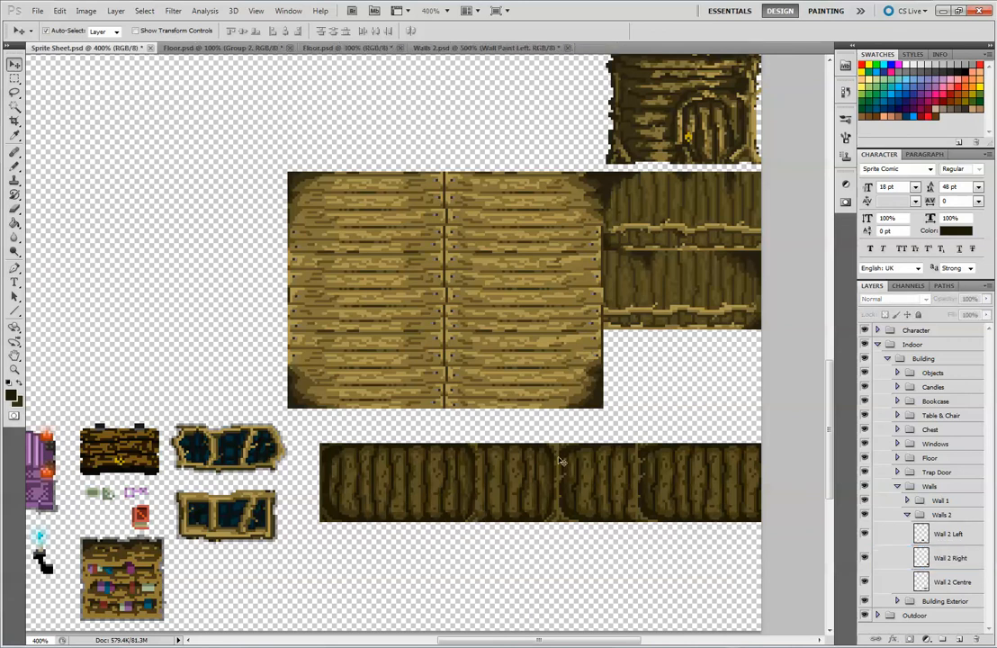
left_click(478, 526)
left_click(509, 543)
scroll(620, 345, "down", 1)
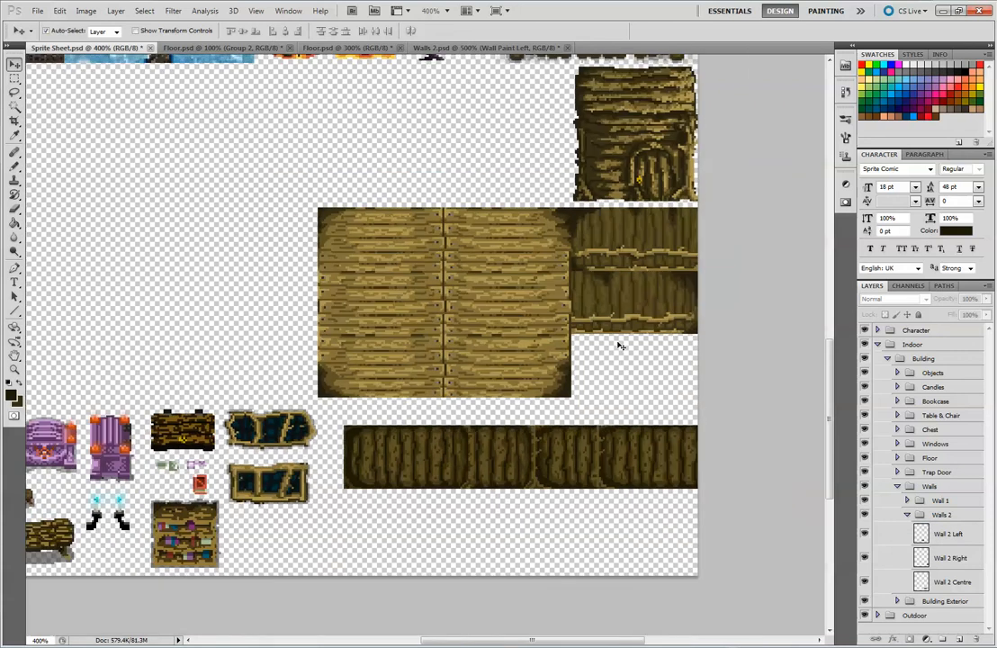
- Restack the Walls 2 tiles in the canvas's lower right corner, with Centre on top, Right in the middle and Left at the bottom
left_click_drag(546, 445, 620, 476)
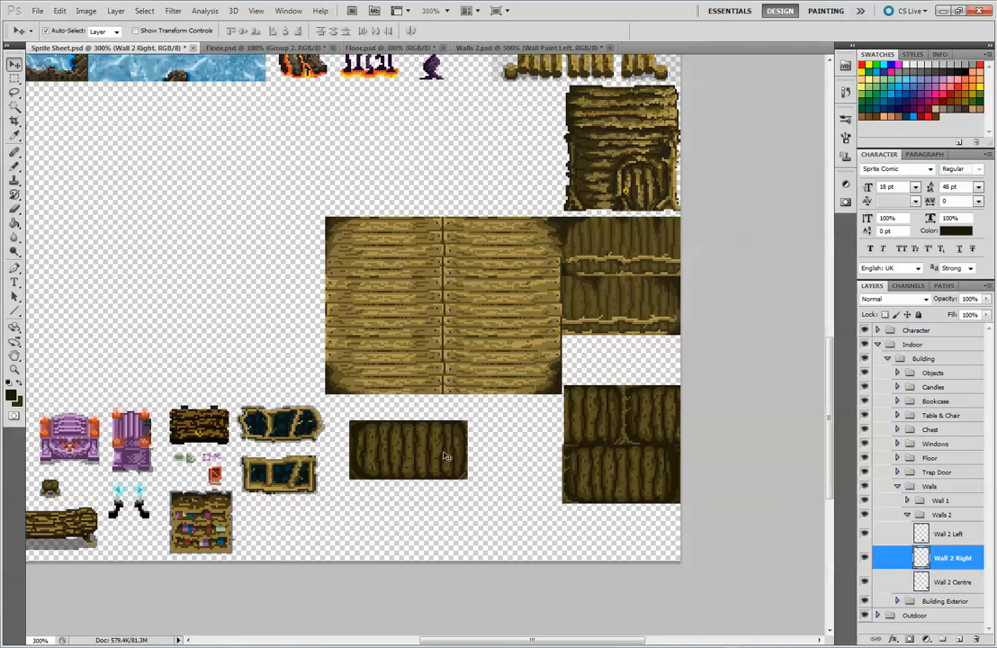
left_click_drag(444, 456, 657, 538)
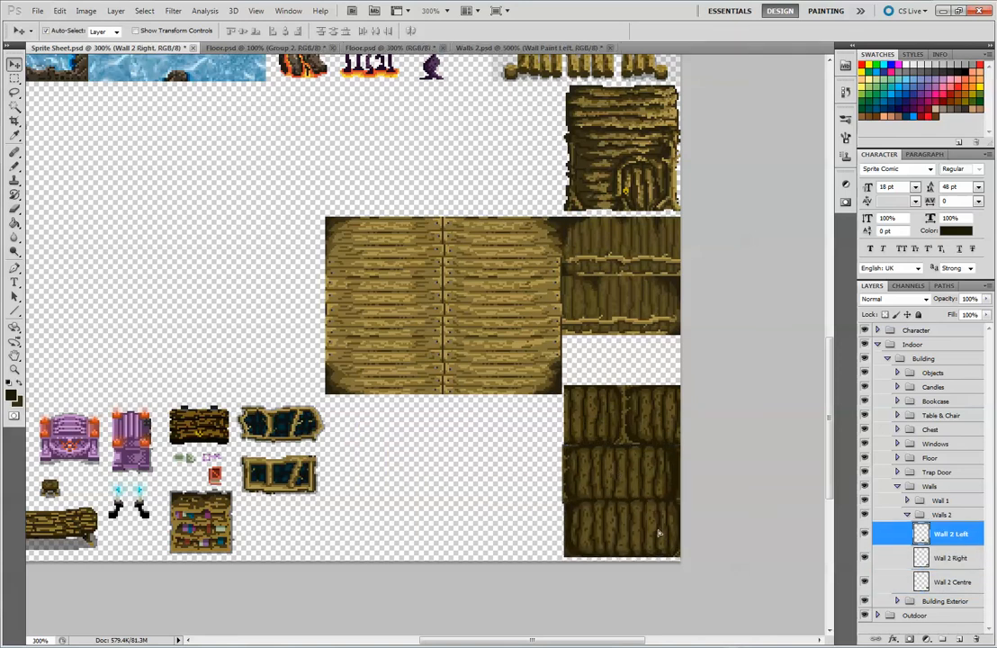
left_click_drag(649, 489, 638, 422)
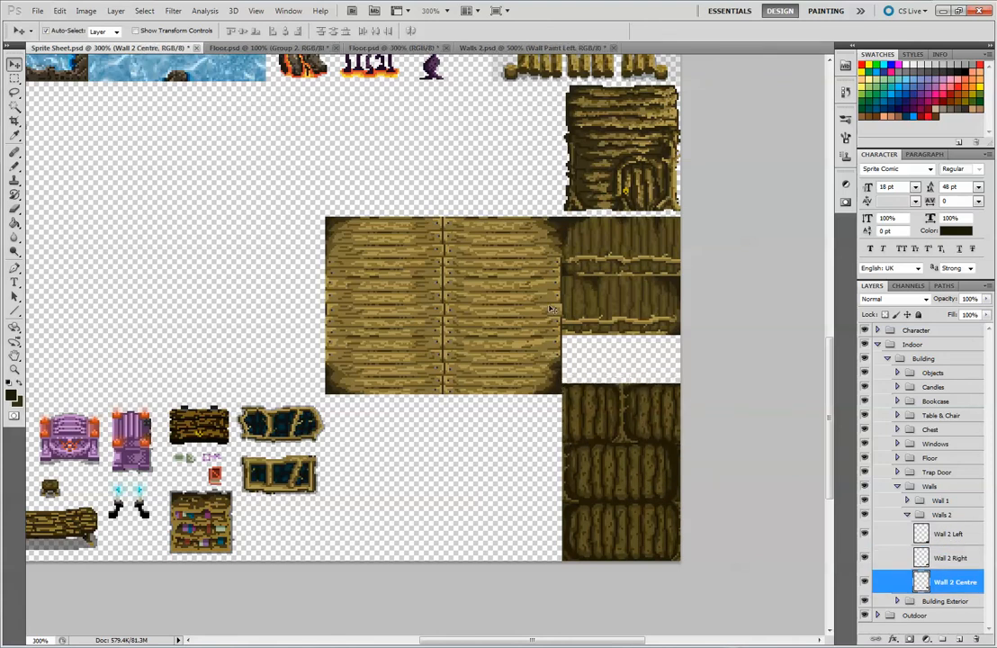
- Nudge the floor and Wall 1 tiles upward, together with the building exterior above them, to close up the spacing
left_click_drag(309, 238, 629, 340)
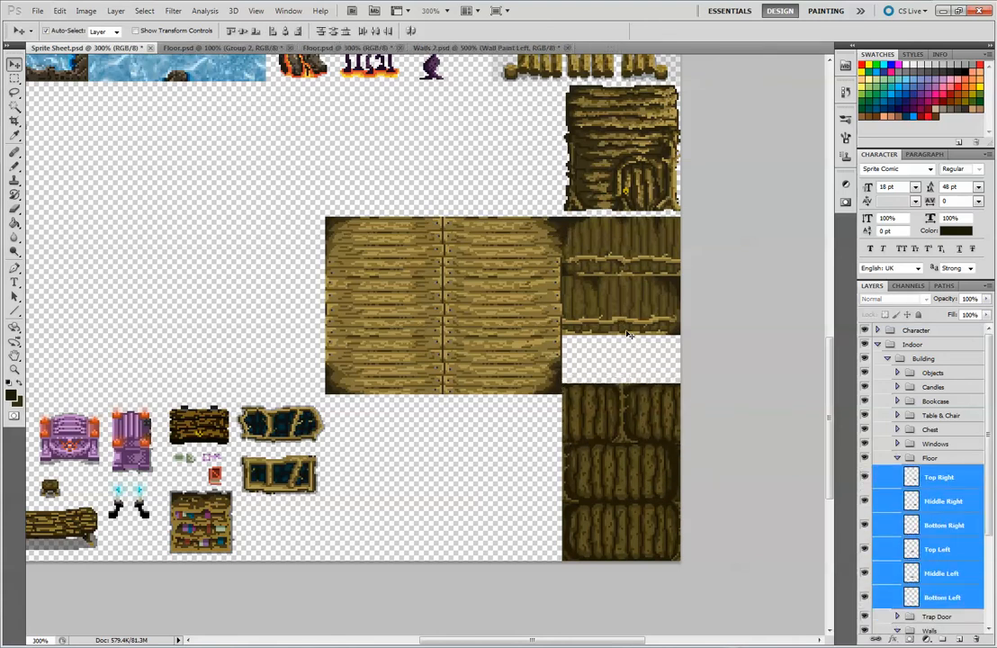
key("Up")
key("Up")
key("Up")
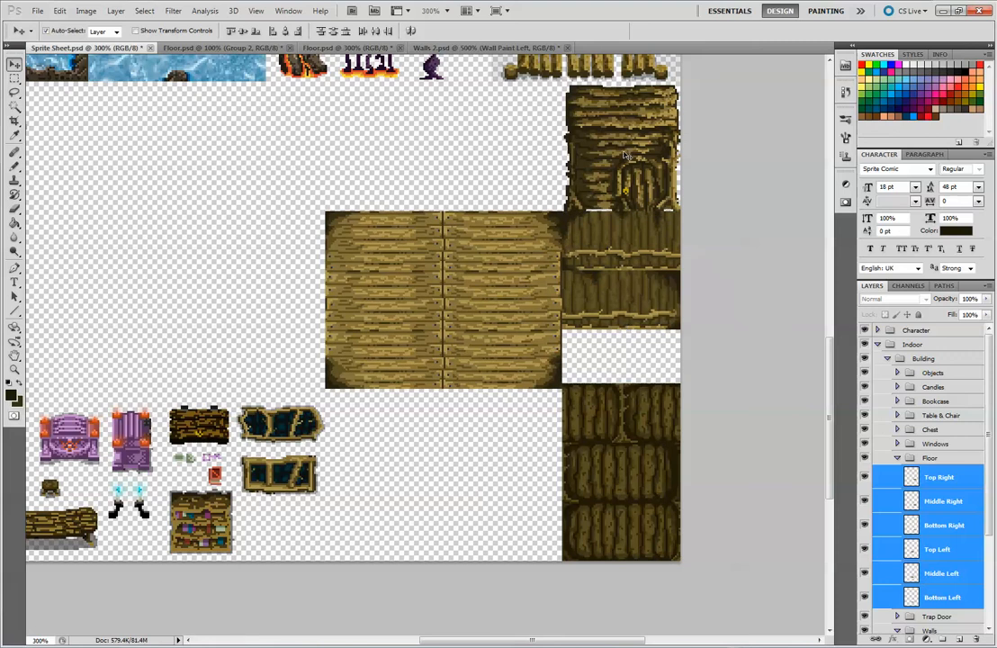
key("Up")
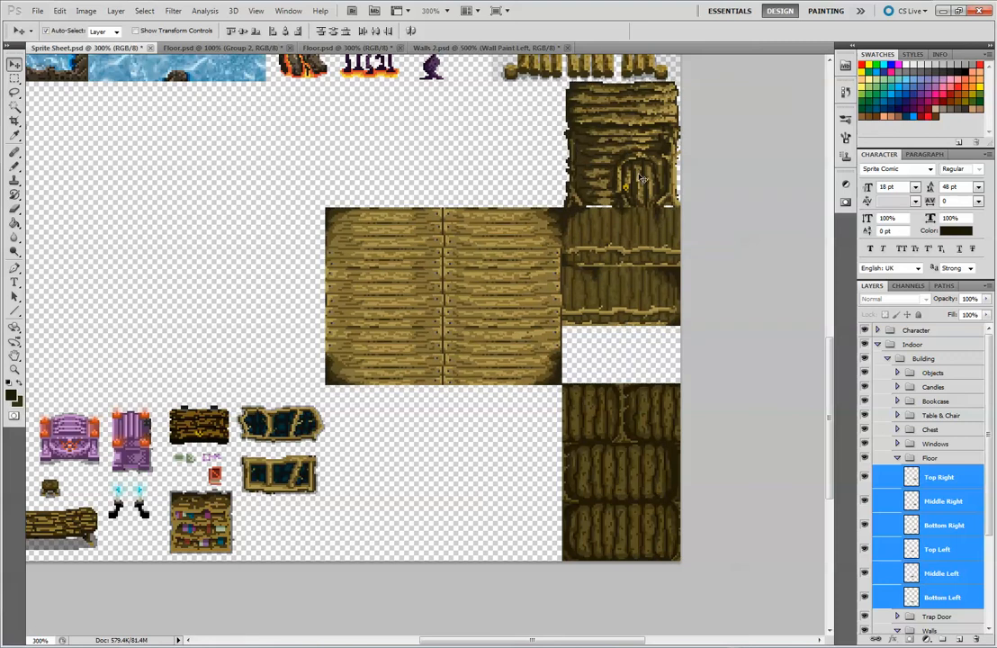
key("Up")
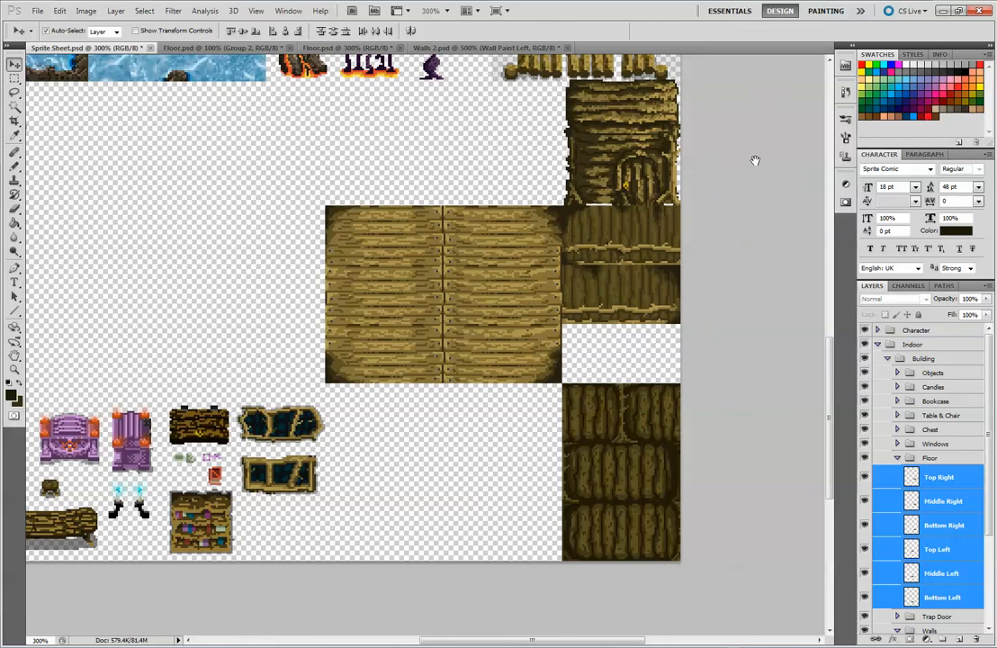
- Try small shifts of the horizontal and vertical bridge pieces above the building exterior to tidy their spacing
left_click_drag(755, 160, 763, 339)
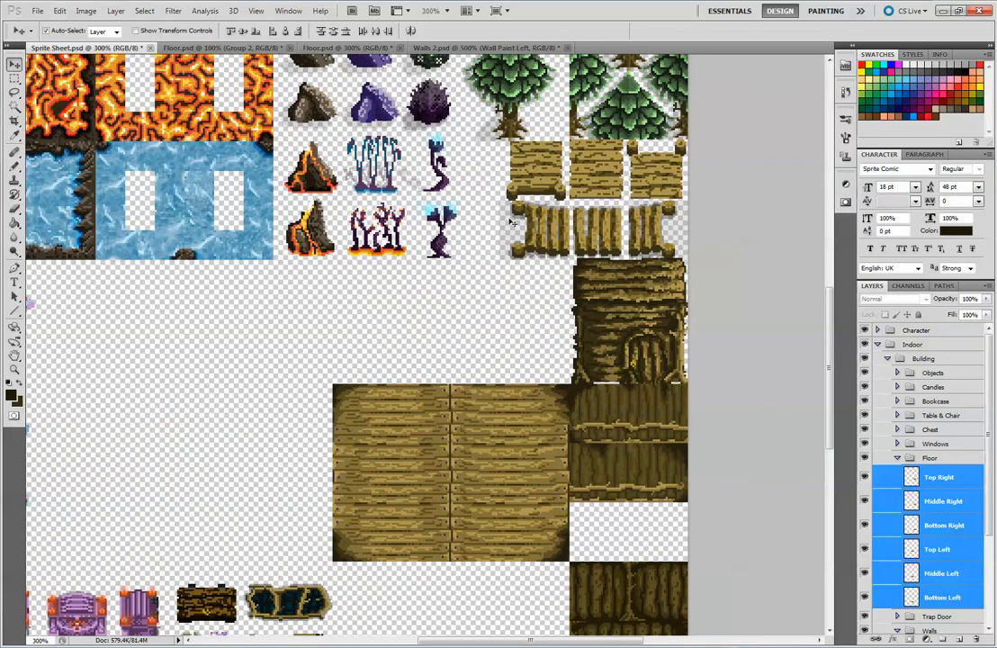
left_click(633, 225)
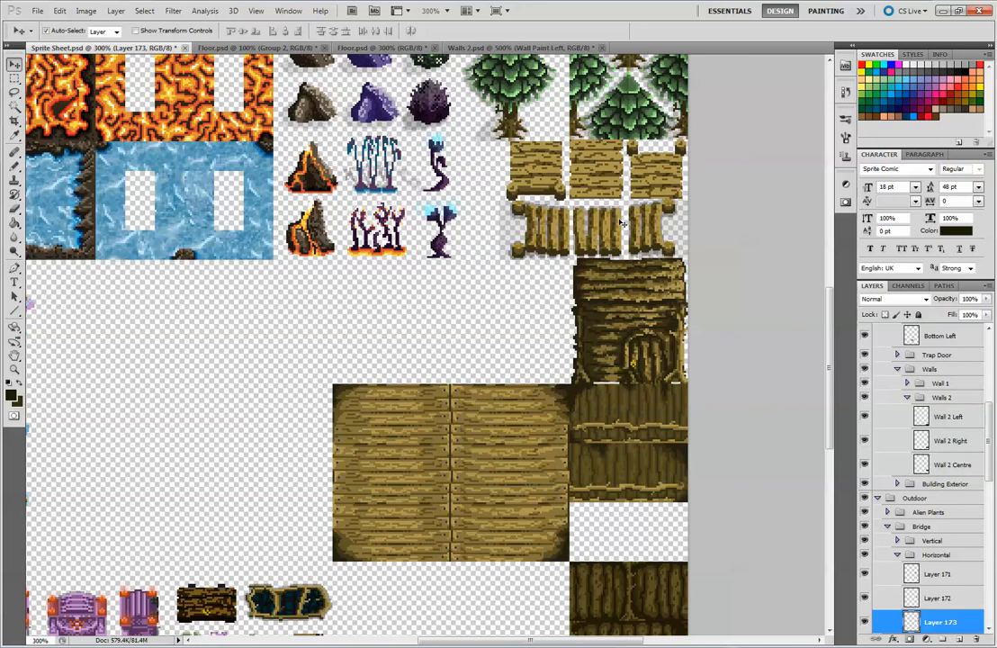
left_click(590, 229)
left_click(565, 244)
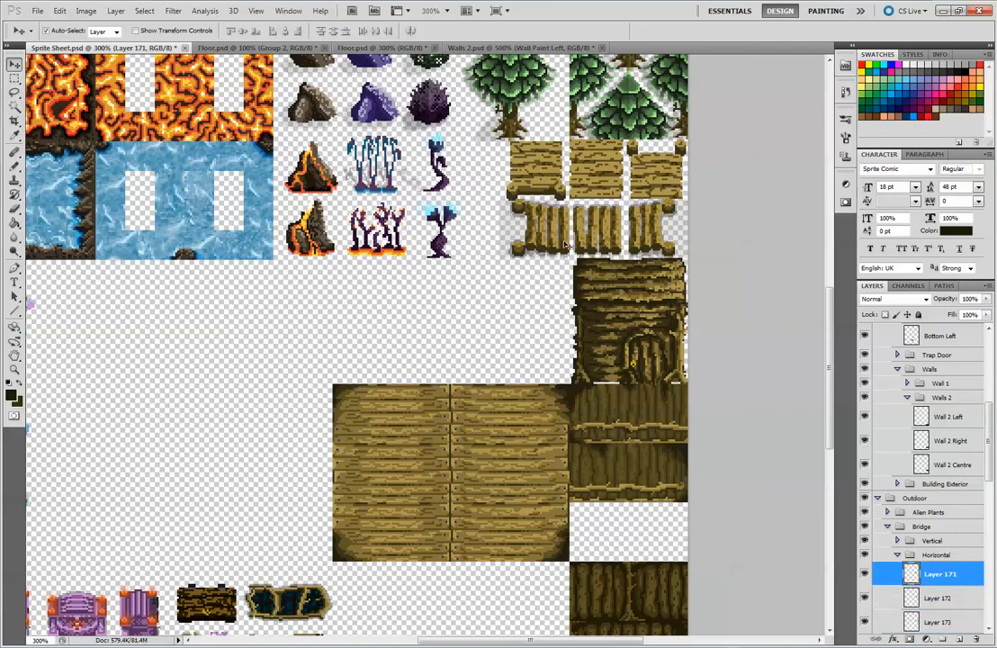
left_click(549, 171)
left_click(552, 227)
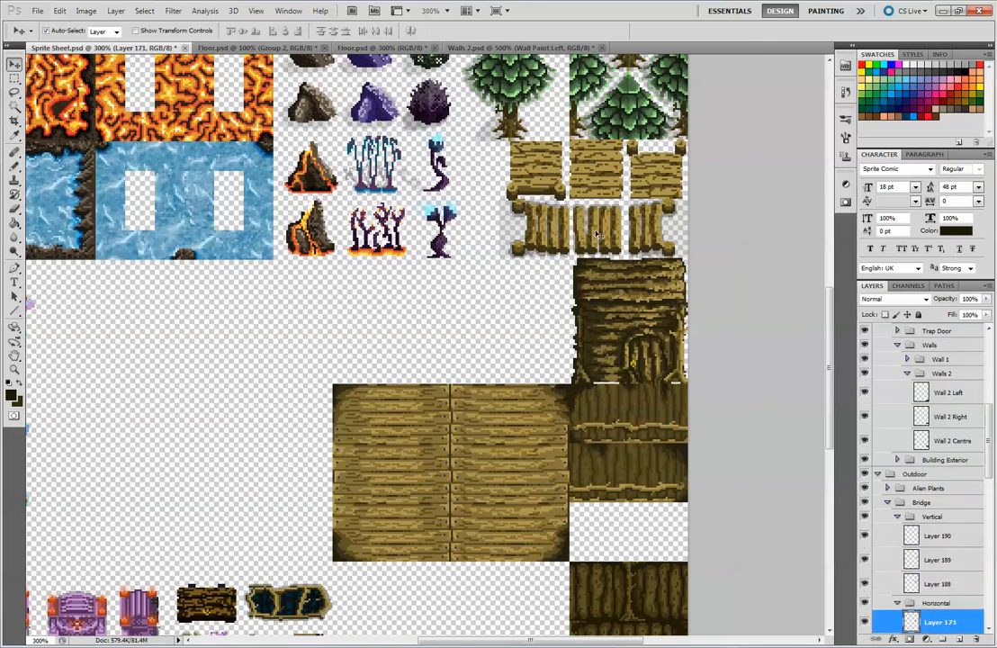
left_click(665, 236)
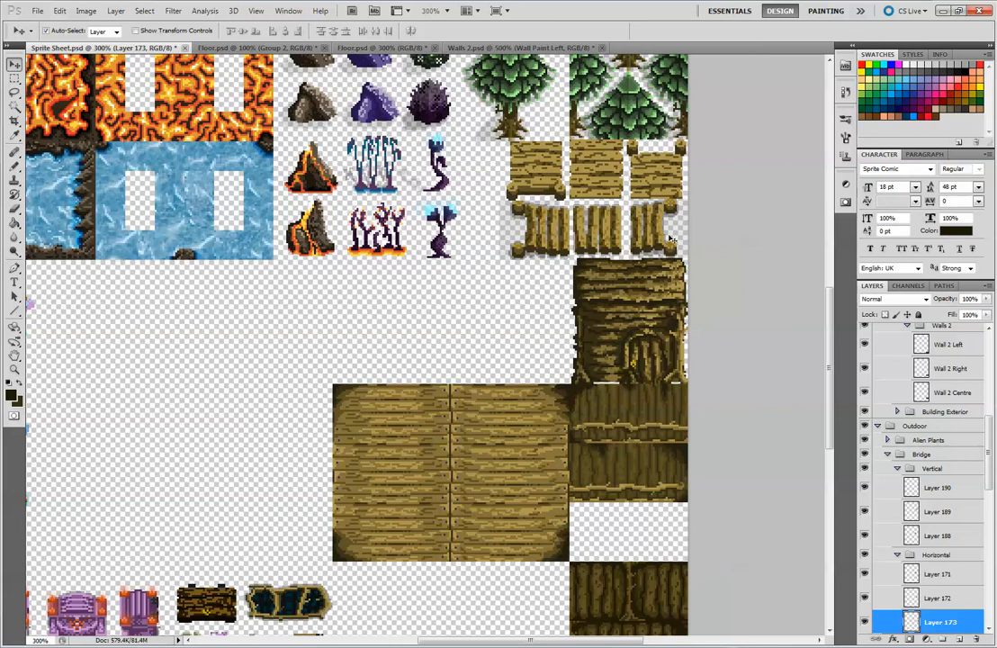
left_click(603, 165)
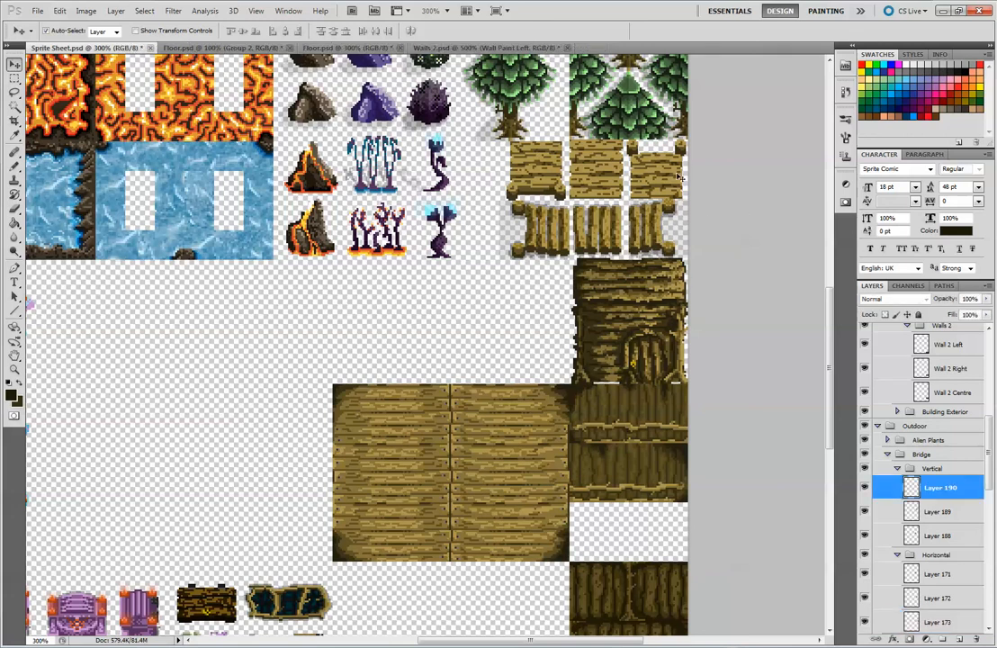
left_click(754, 161)
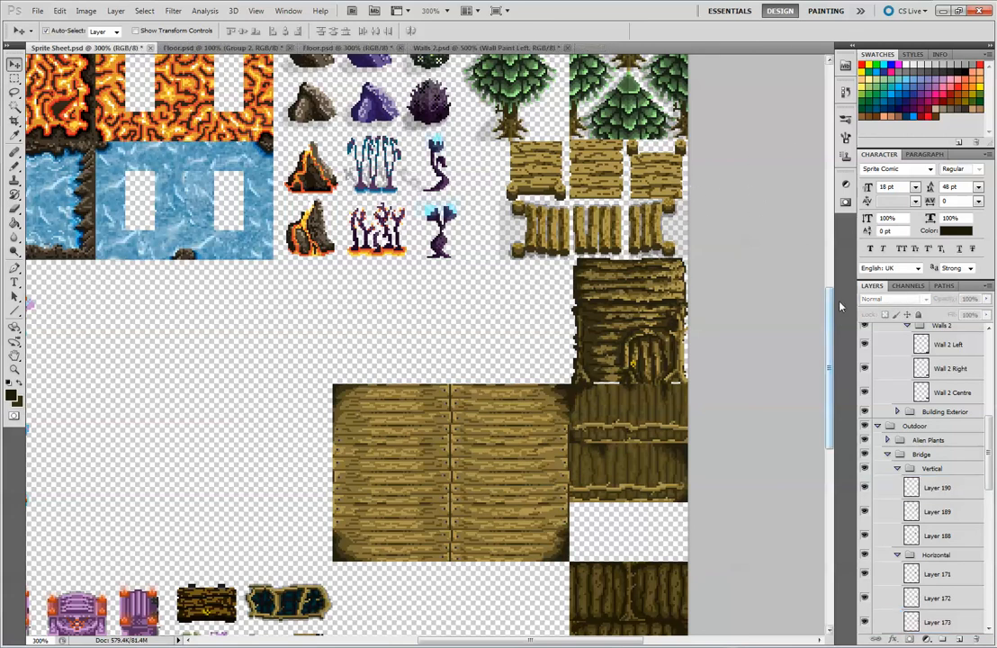
- Save the sprite sheet document
left_click_drag(829, 326, 778, 310)
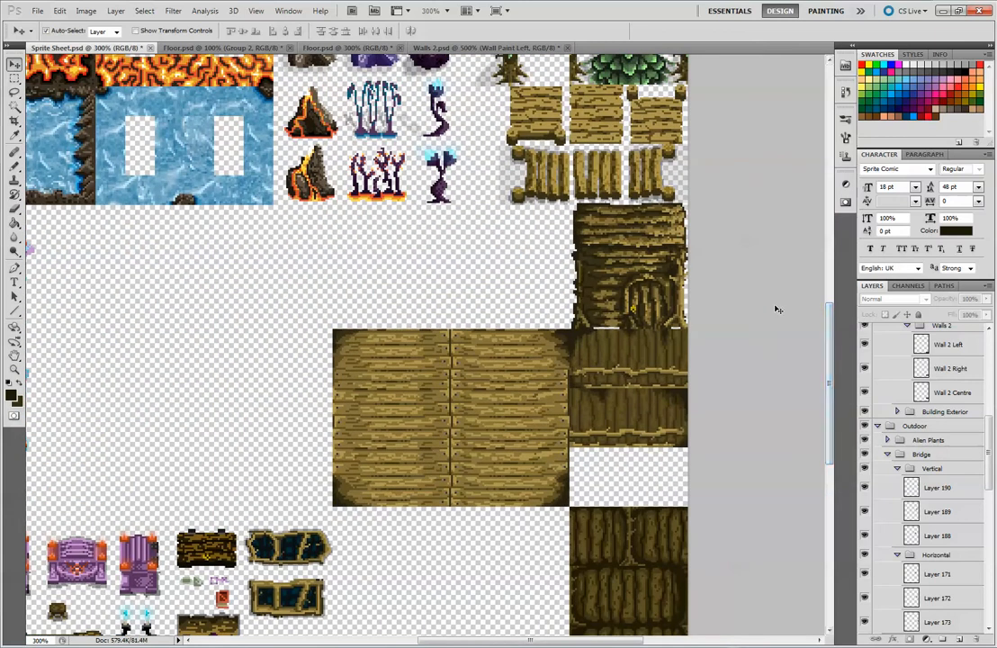
key("ctrl+minus")
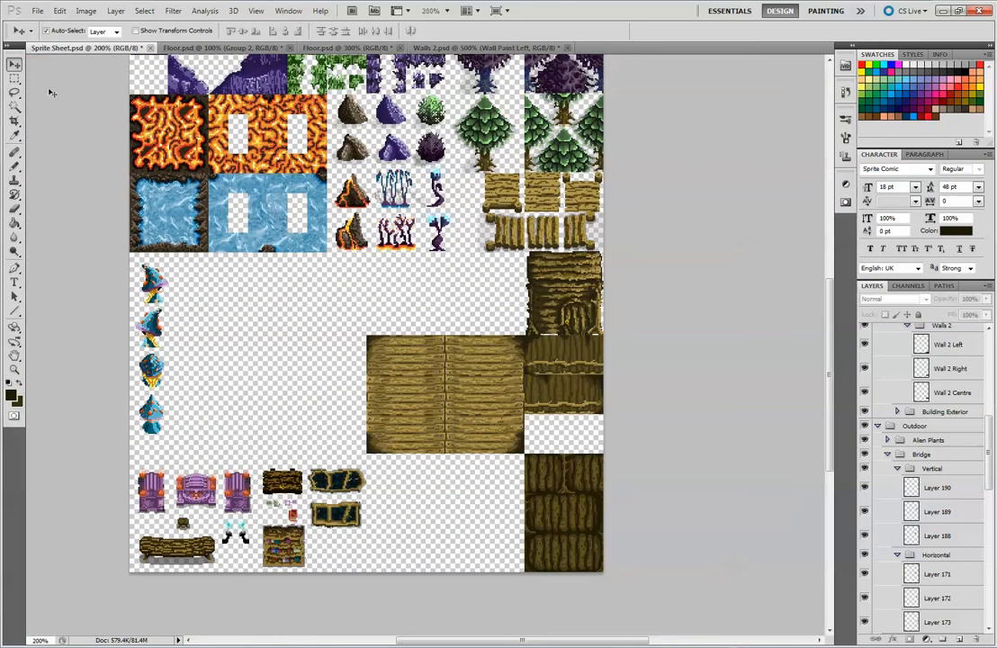
left_click(38, 11)
left_click(71, 199)
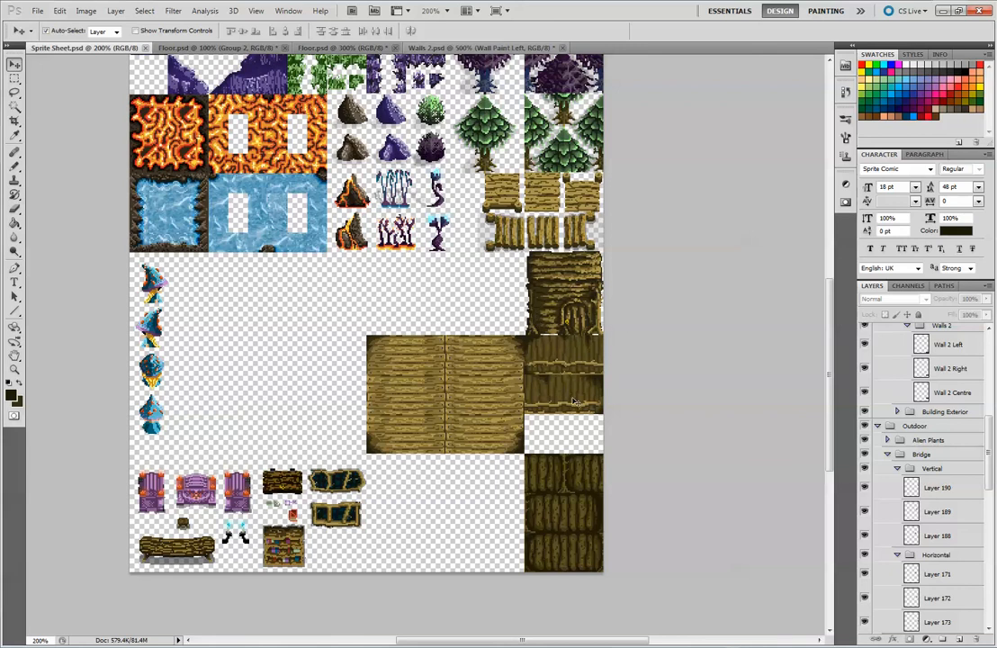
- Clear the selection around the wall tile in Walls 2.psd and return to the sprite sheet
left_click(457, 49)
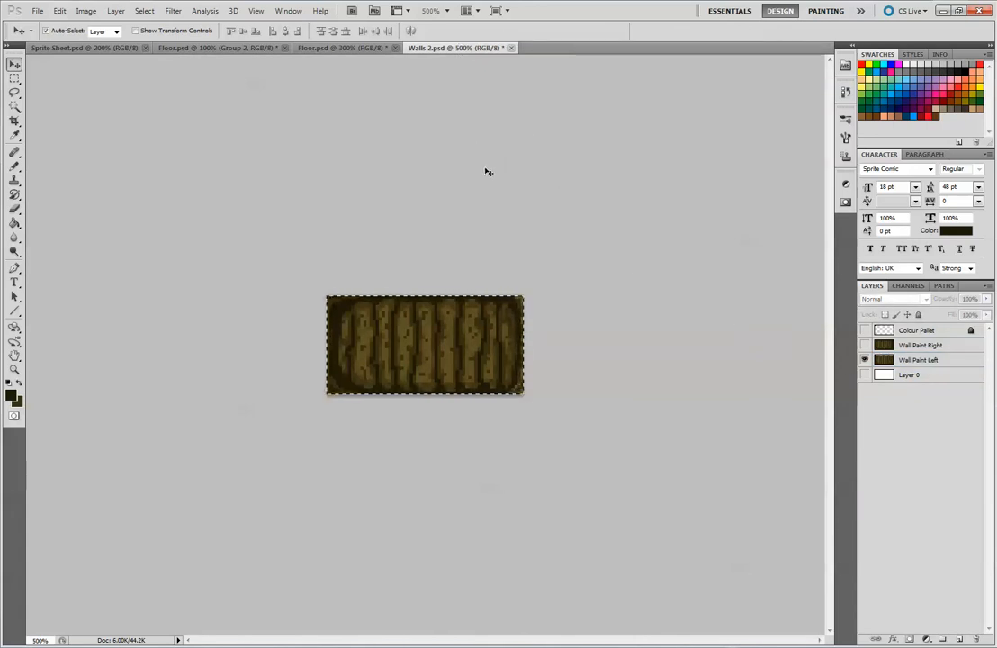
key("ctrl+d")
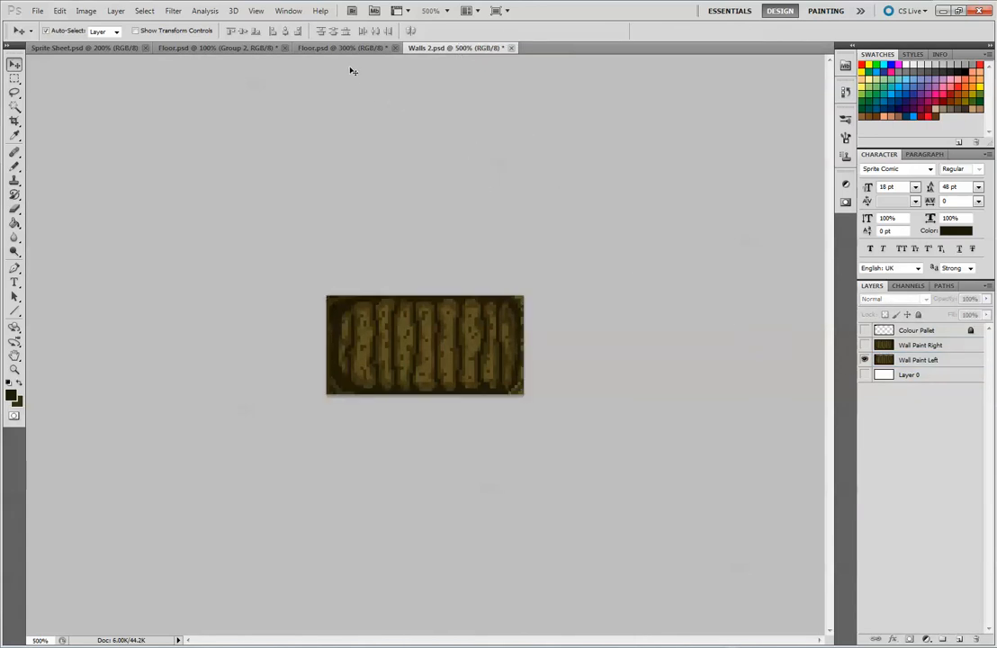
left_click(104, 46)
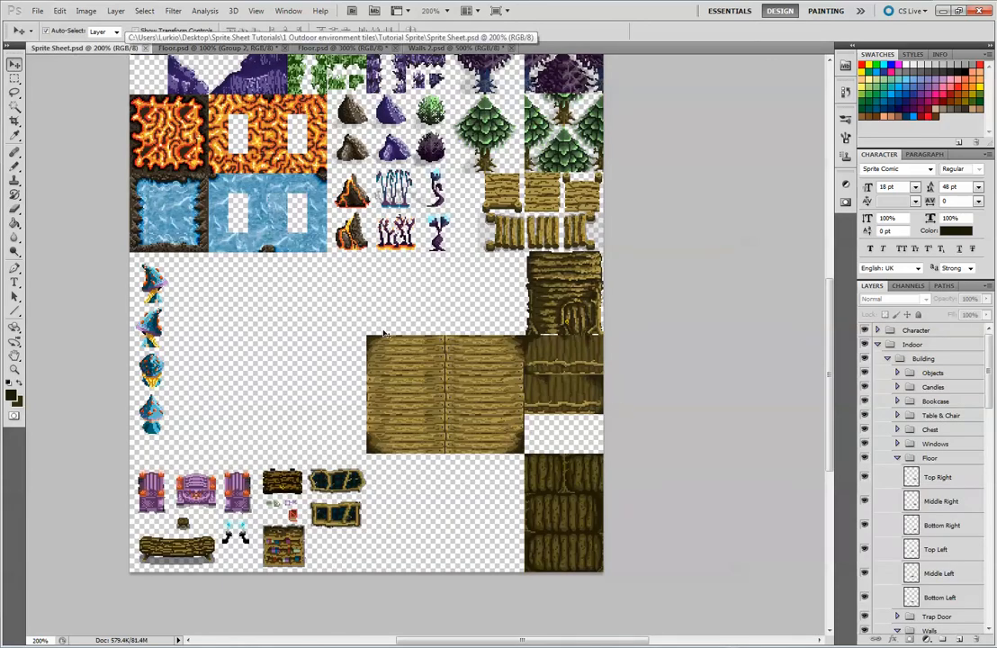
- Place the right-facing character on the Walls 2 tiles to compare scale, and return it to its column
left_click(153, 418)
left_click_drag(153, 343, 160, 346)
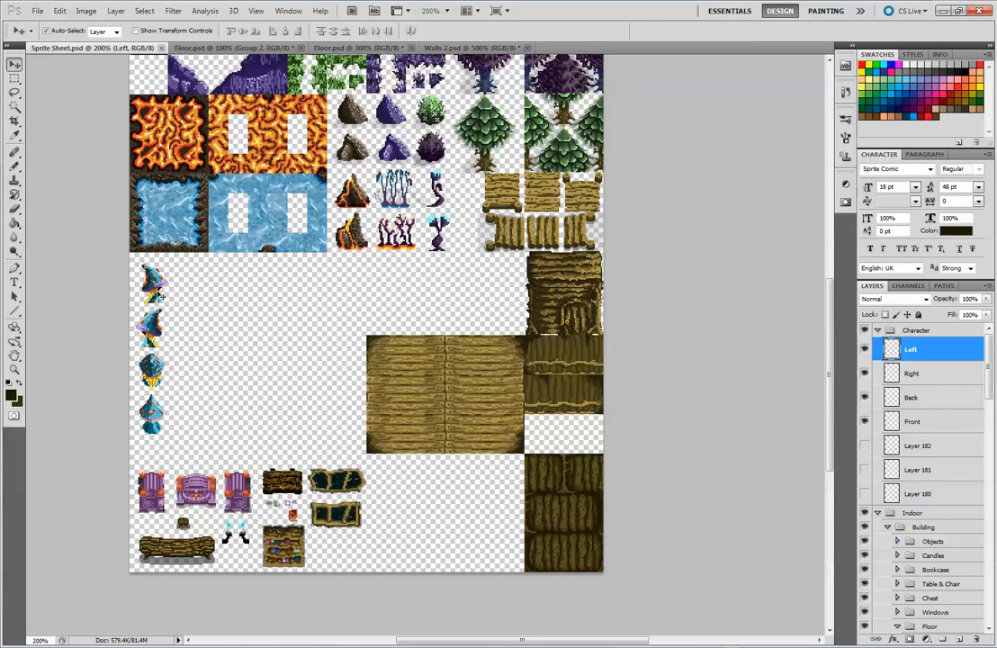
left_click_drag(151, 281, 545, 479)
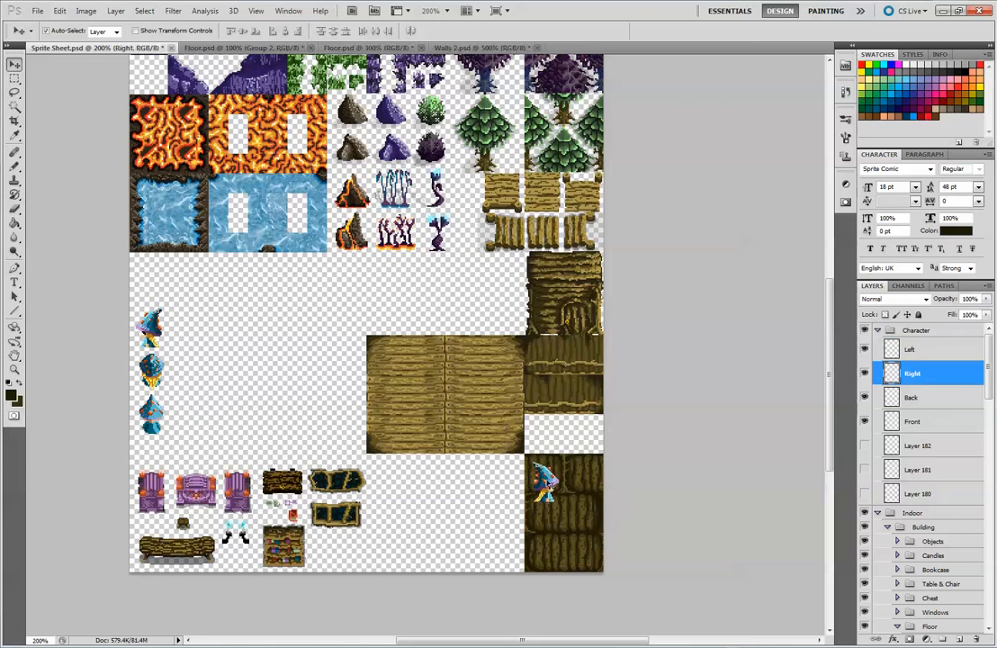
left_click_drag(544, 482, 150, 289)
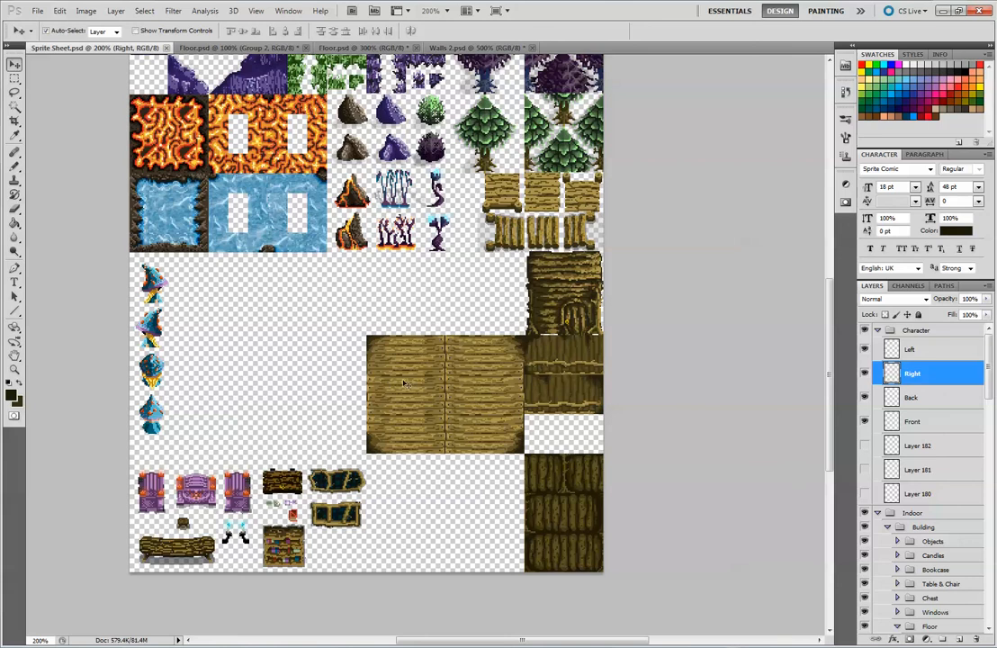
- In the Floor.psd room mock-up, hide Layer 25 and move the Character Ref sprite toward the middle of the floor
left_click(329, 47)
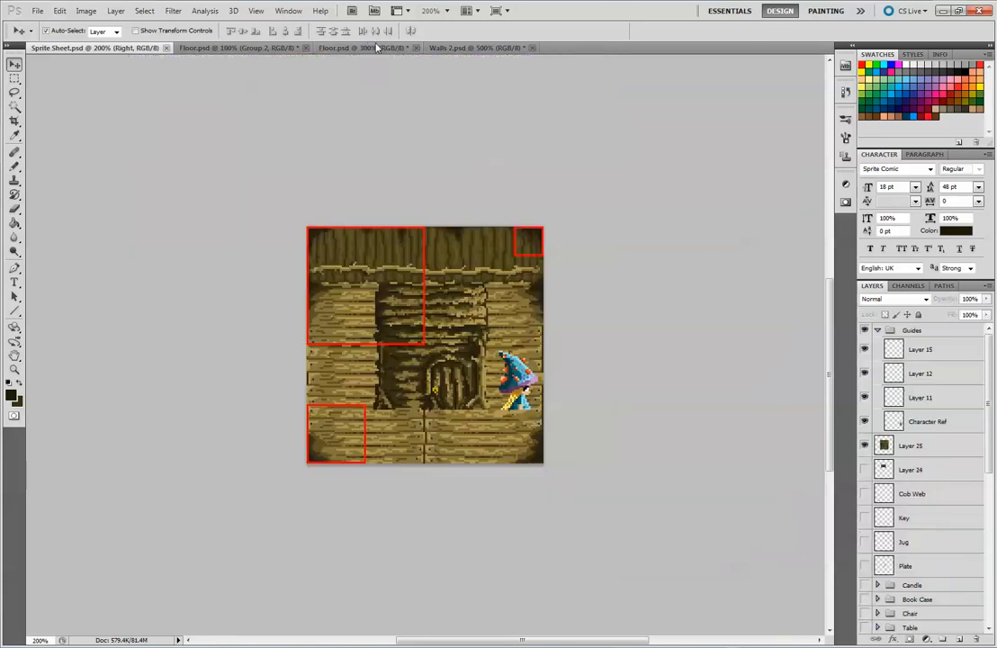
left_click(866, 446)
left_click_drag(510, 382, 473, 361)
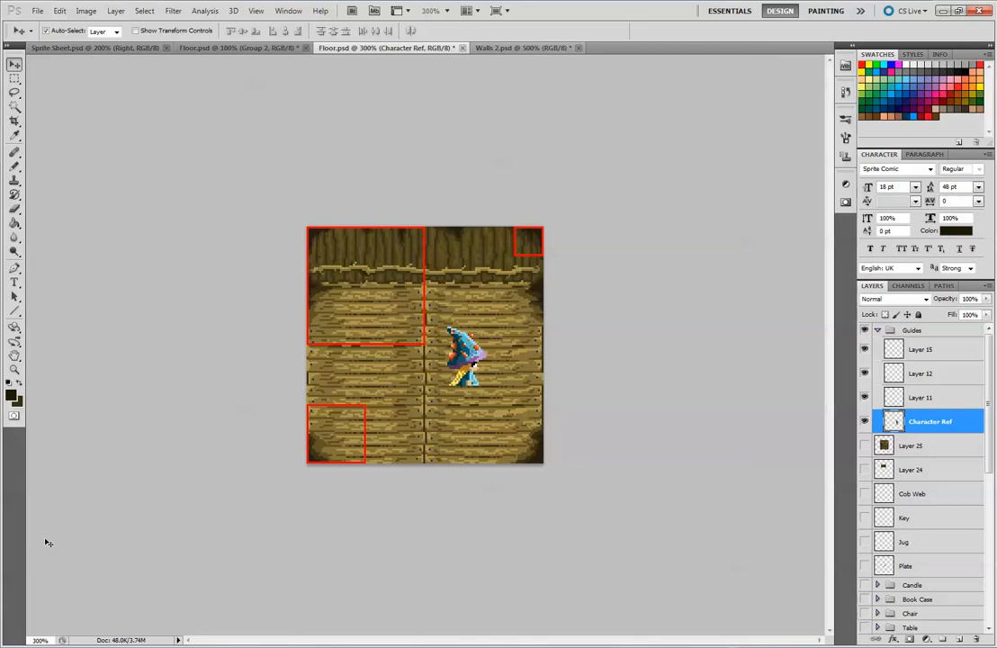
left_click(55, 646)
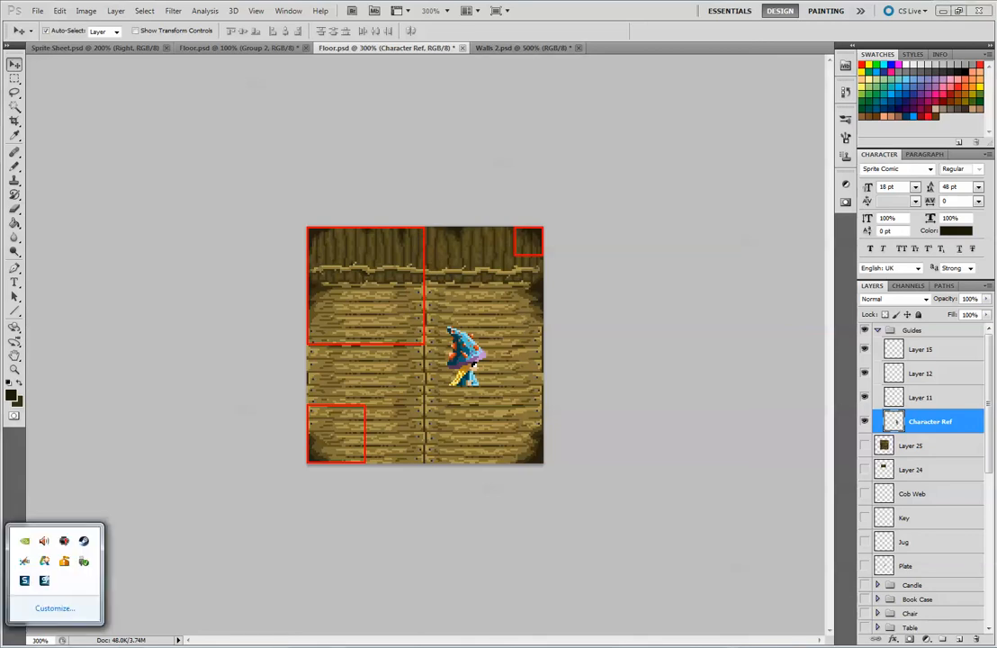
left_click(45, 582)
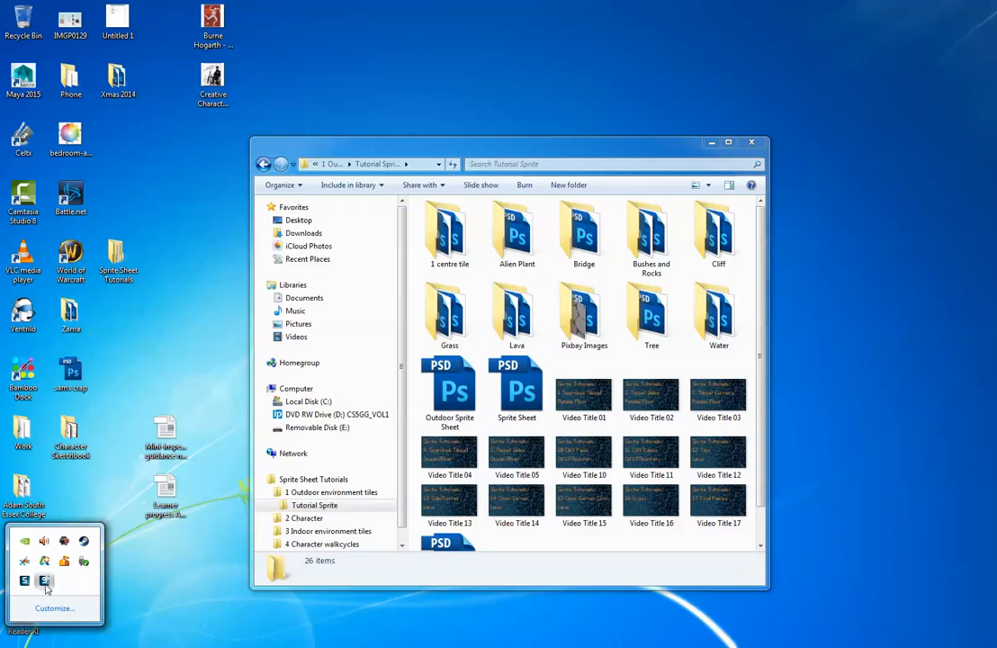